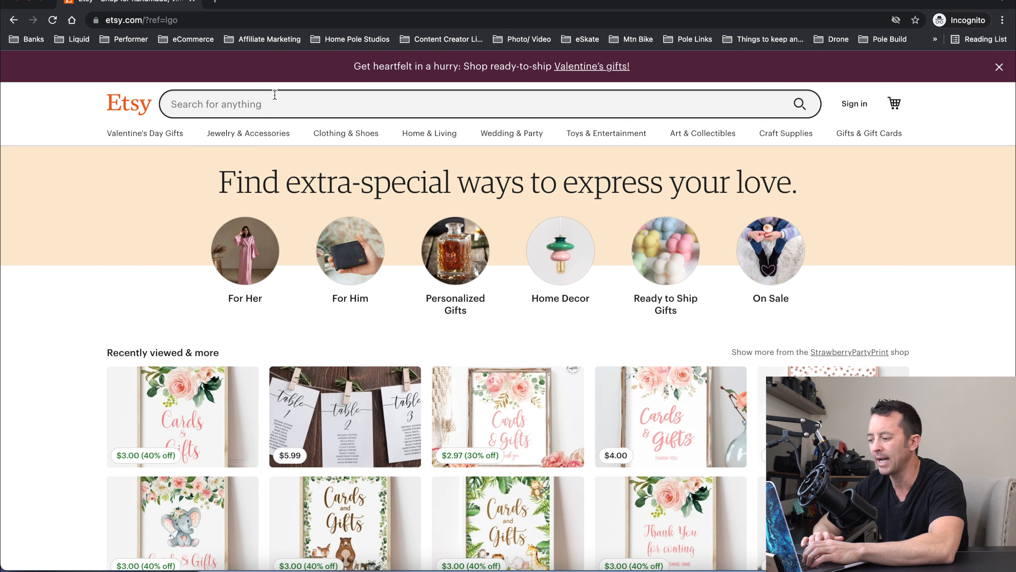
Search Etsy for table card and browse the listings in the results
left_click(279, 103)
type("table cards")
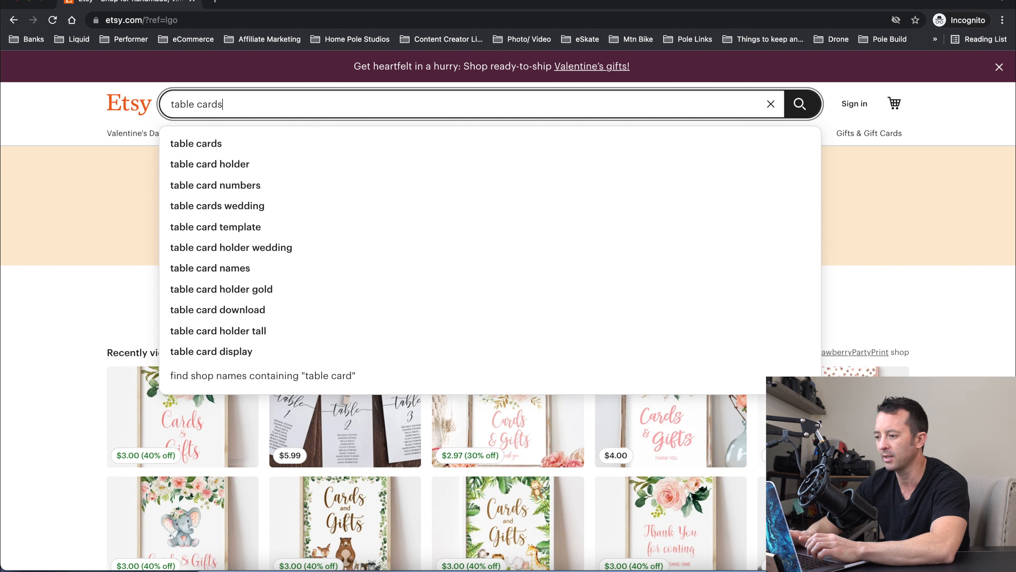
key("Return")
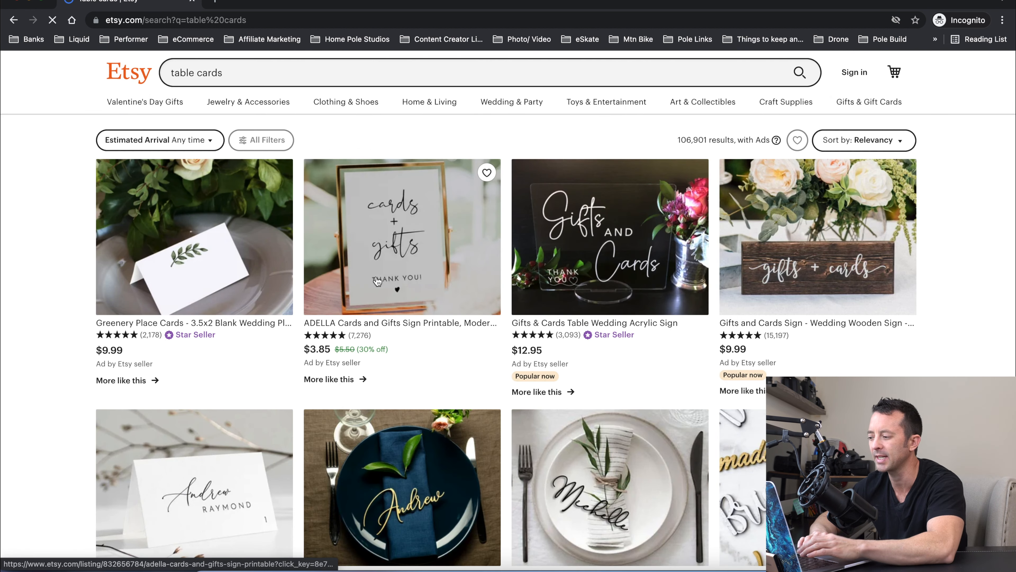
scroll(377, 282, "down", 1)
scroll(378, 281, "down", 10)
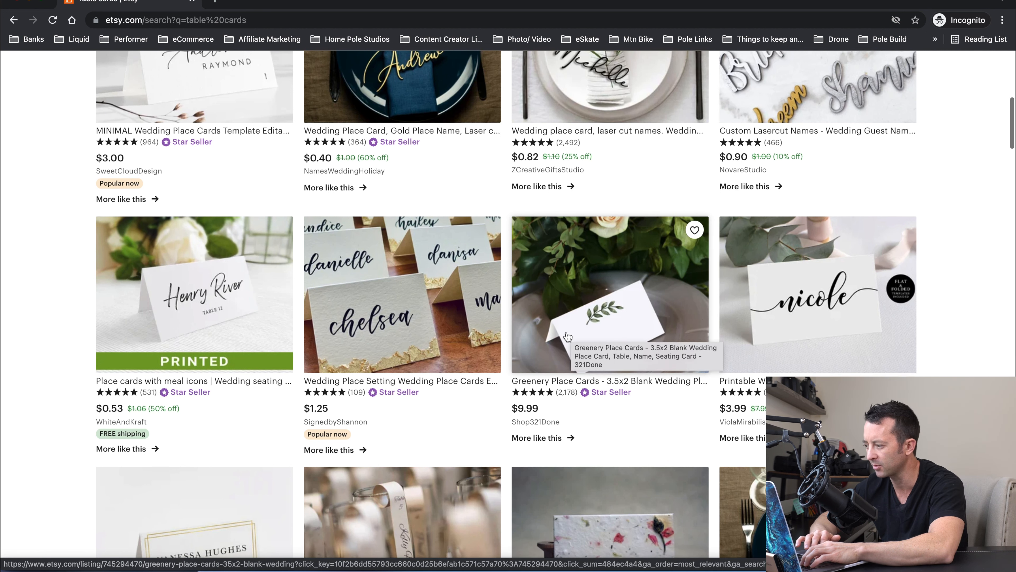
scroll(597, 313, "down", 1)
scroll(763, 309, "down", 5)
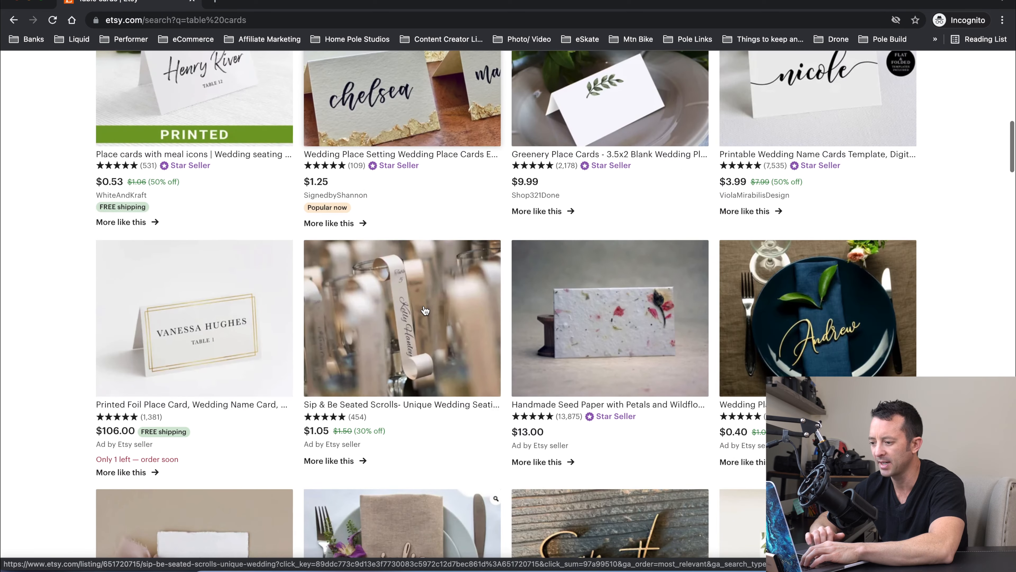
scroll(248, 200, "up", 15)
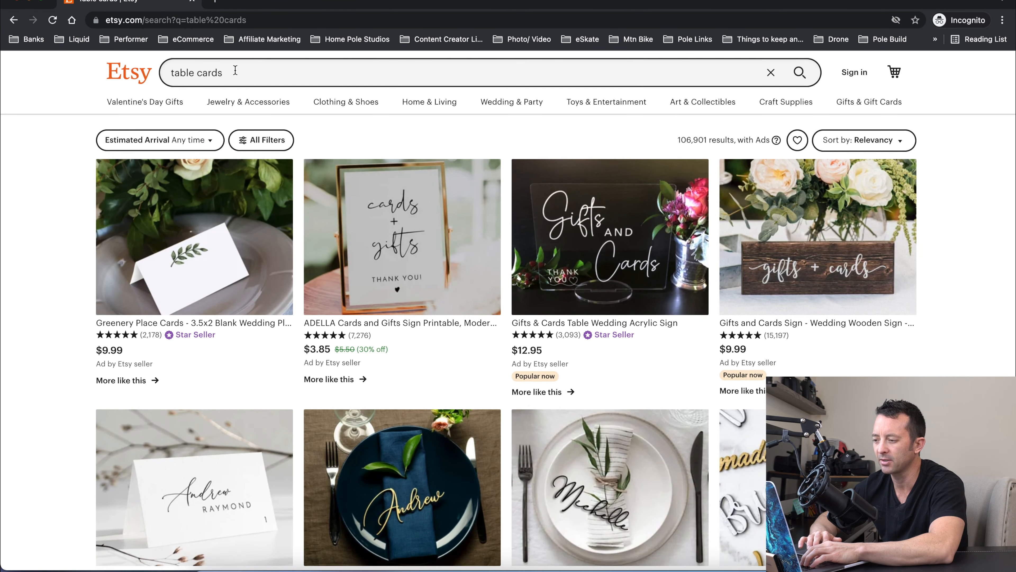
Refine the search to table cards wedding and open a wedding seating table card listing to inspect it
left_click(234, 70)
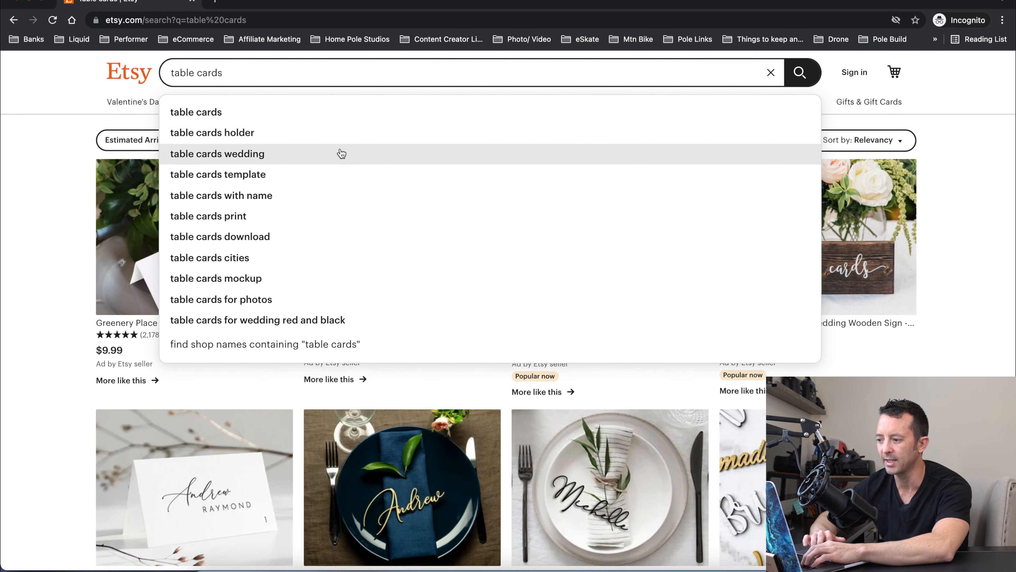
left_click(341, 154)
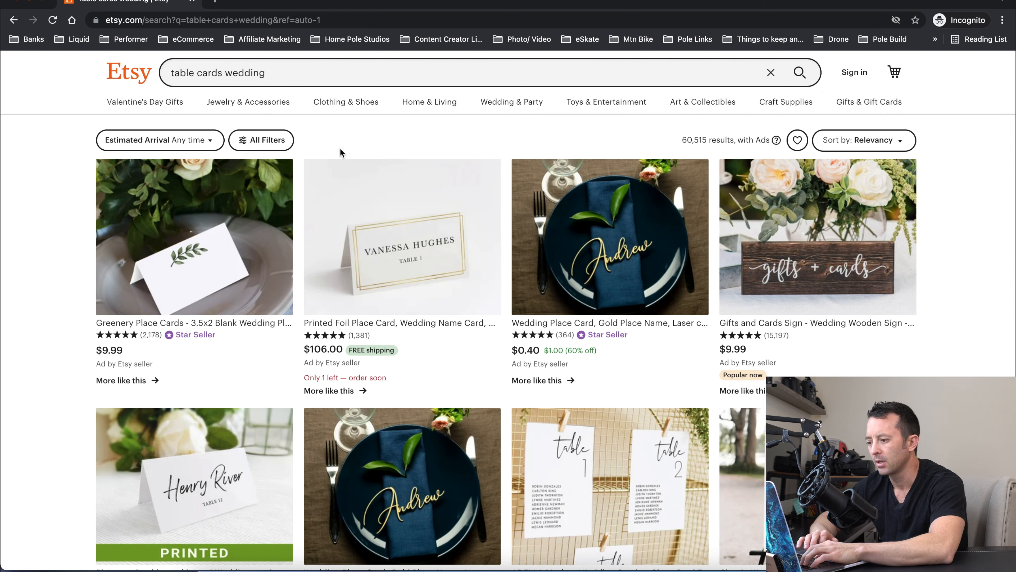
scroll(351, 218, "down", 2)
scroll(351, 218, "down", 4)
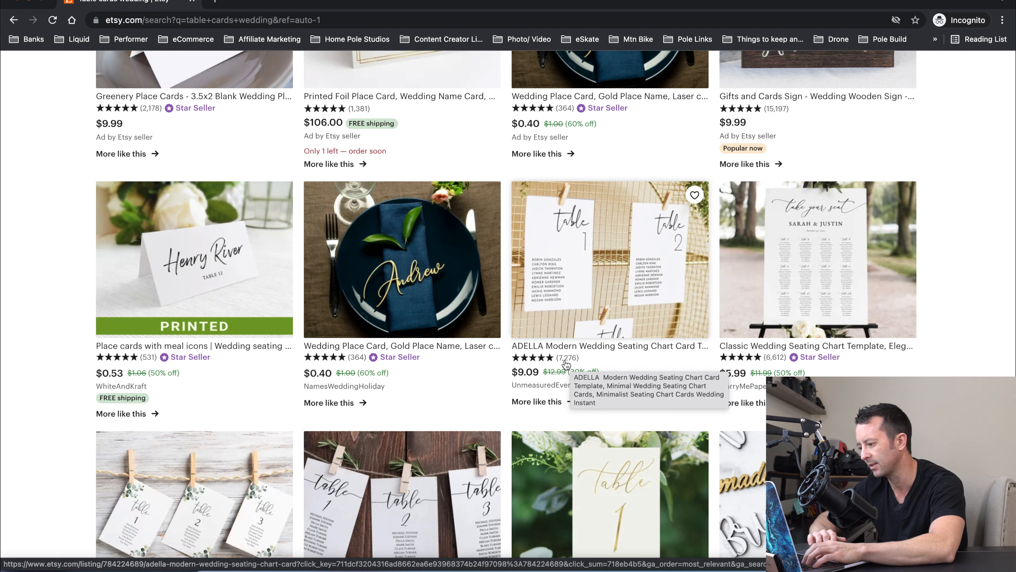
scroll(537, 261, "down", 5)
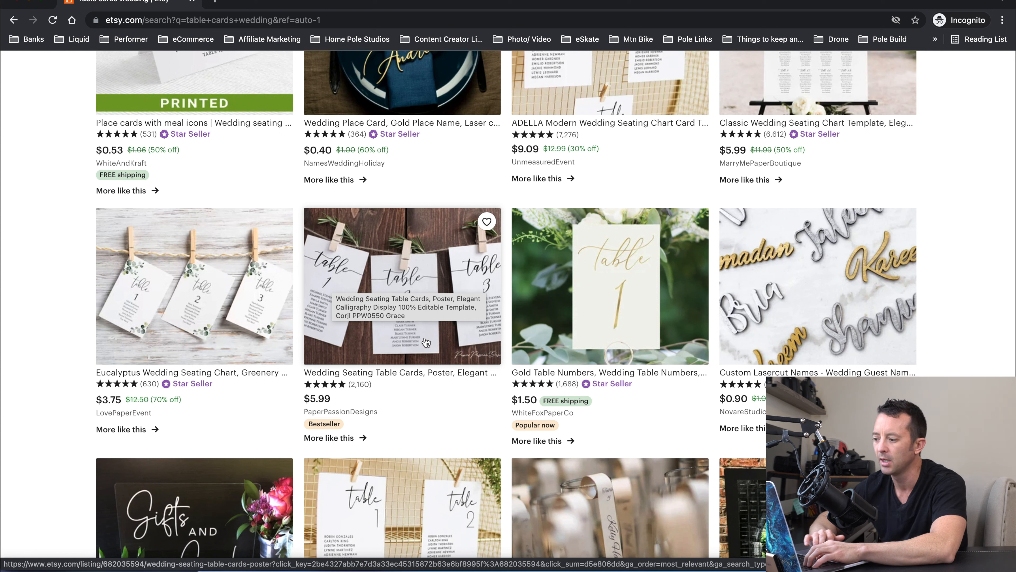
left_click(417, 322)
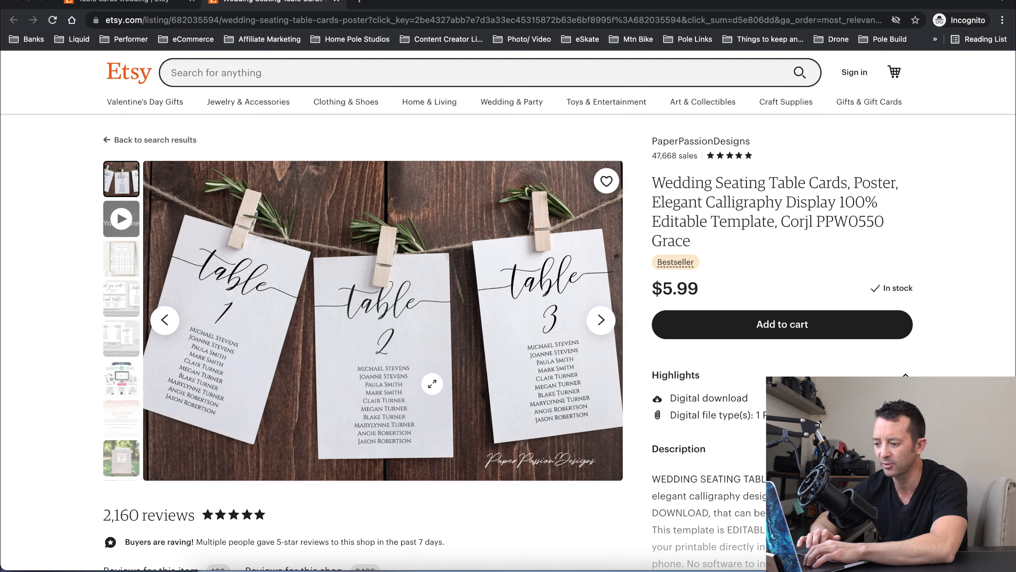
key("ctrl+w")
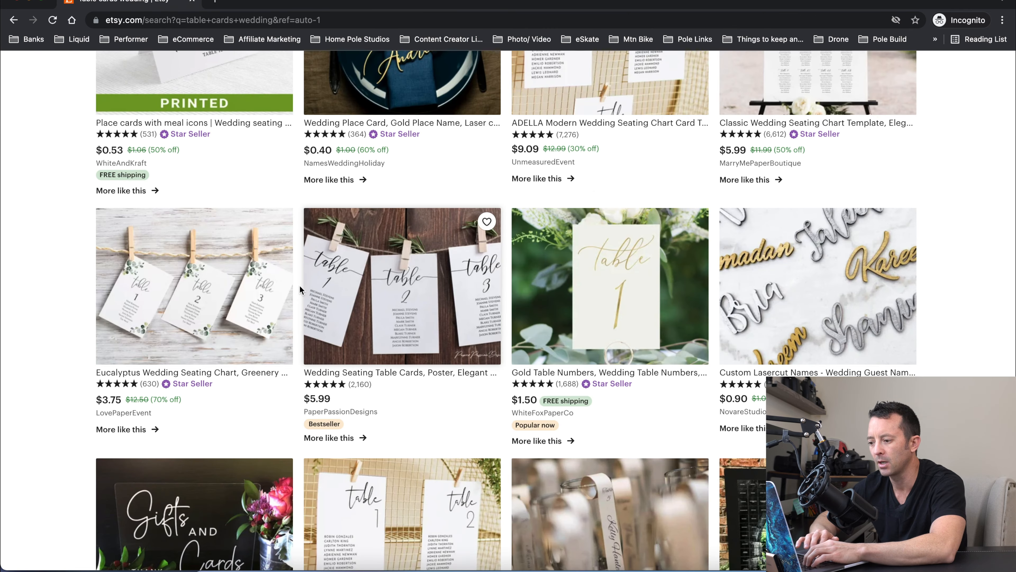
Browse the wedding table card results to compare designs, prices and sellers
scroll(300, 285, "down", 3)
scroll(300, 288, "down", 10)
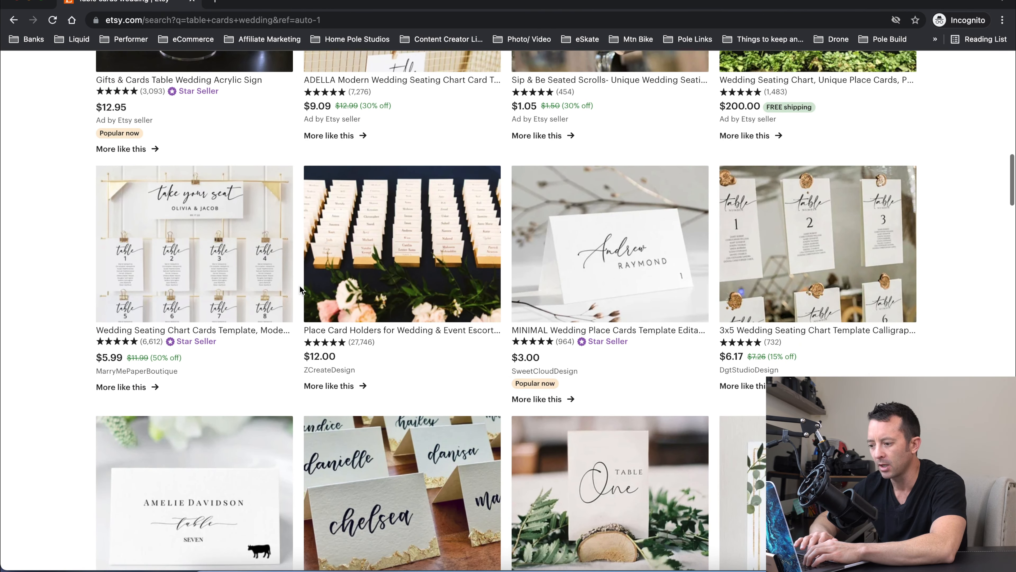
scroll(300, 285, "down", 5)
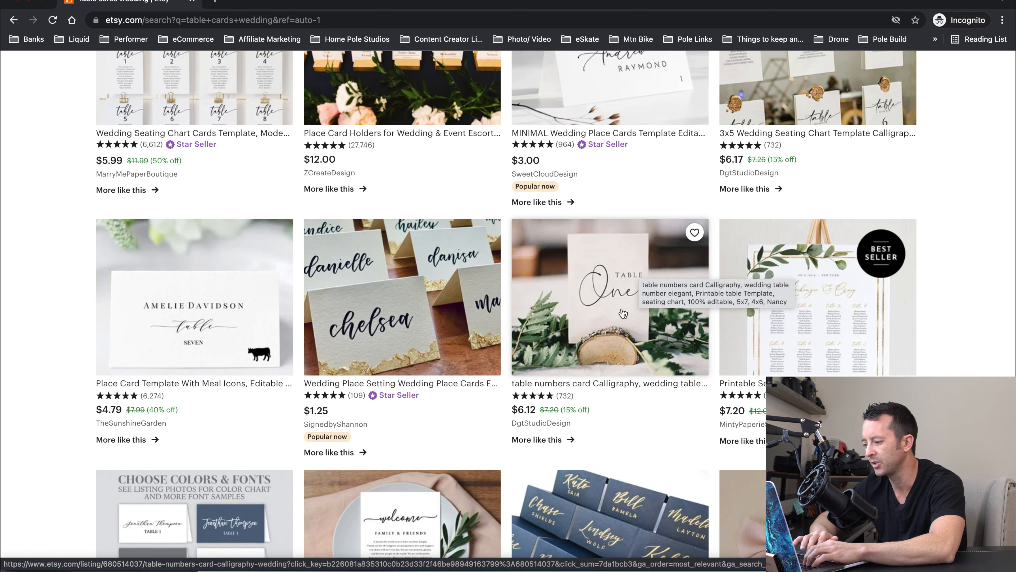
scroll(623, 313, "down", 2)
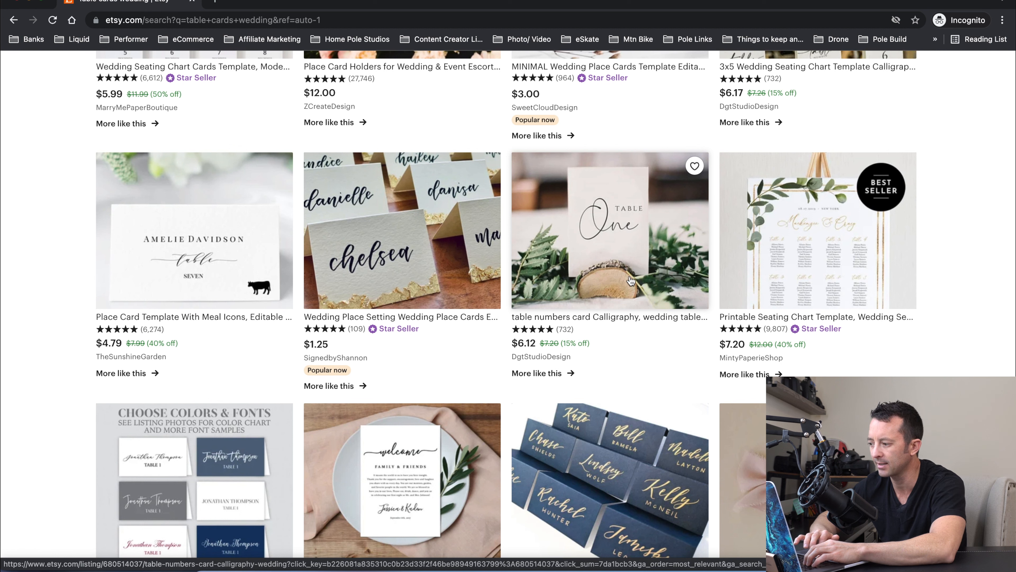
scroll(616, 164, "down", 1)
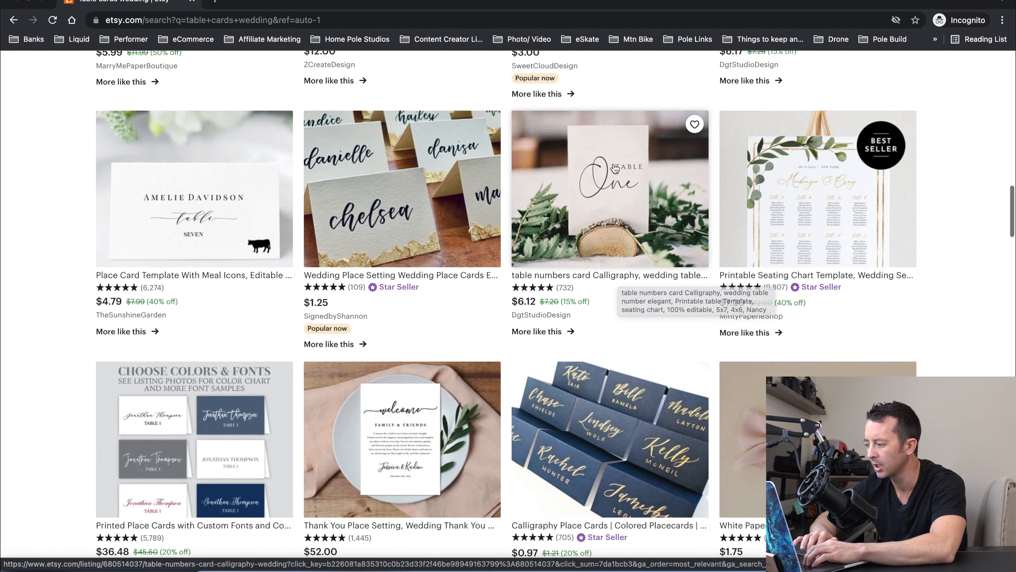
scroll(432, 224, "up", 5)
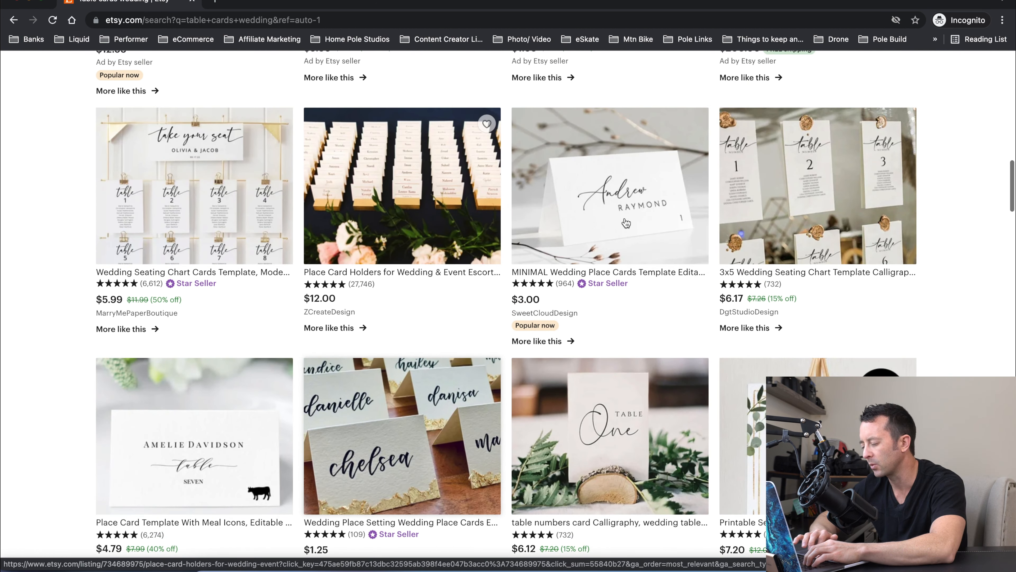
scroll(619, 208, "up", 1)
scroll(620, 208, "down", 3)
scroll(618, 208, "down", 1)
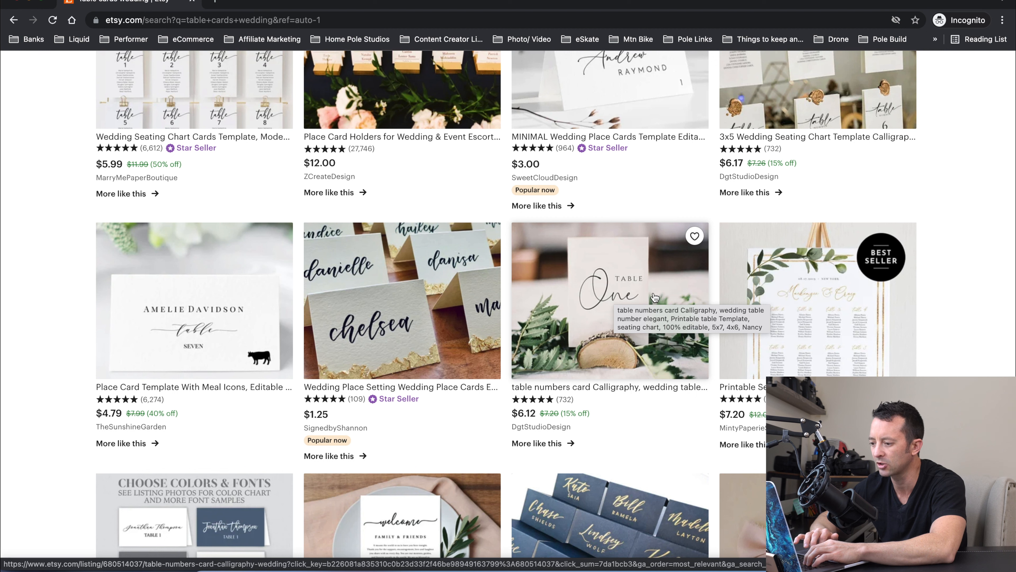
scroll(470, 304, "up", 3)
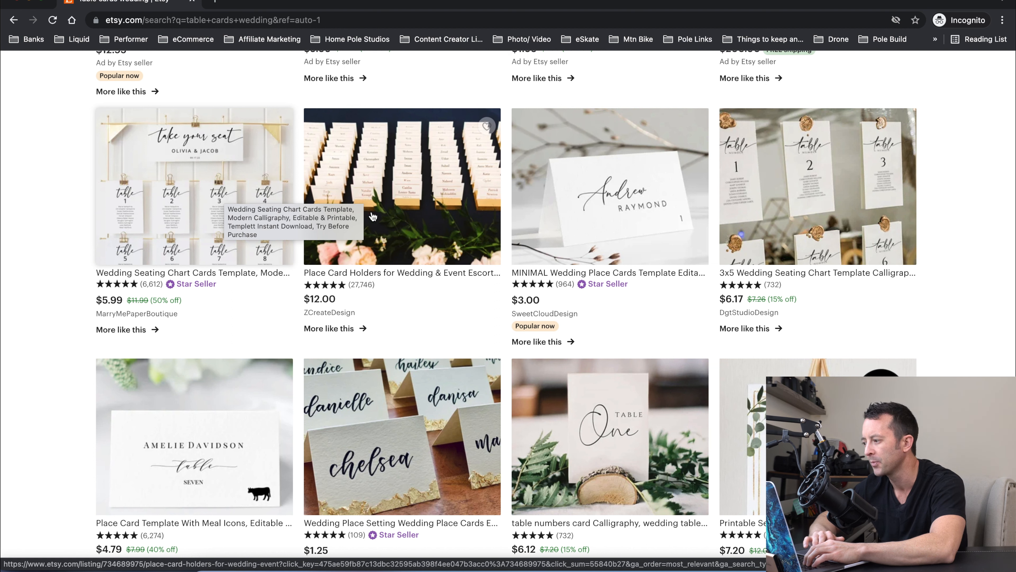
scroll(561, 216, "down", 2)
scroll(563, 219, "up", 3)
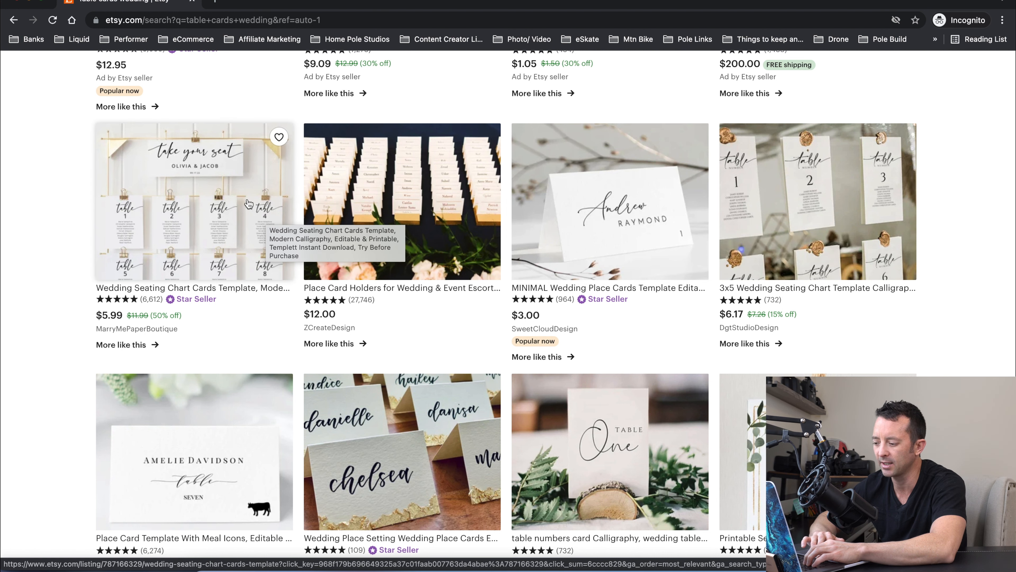
scroll(484, 222, "down", 7)
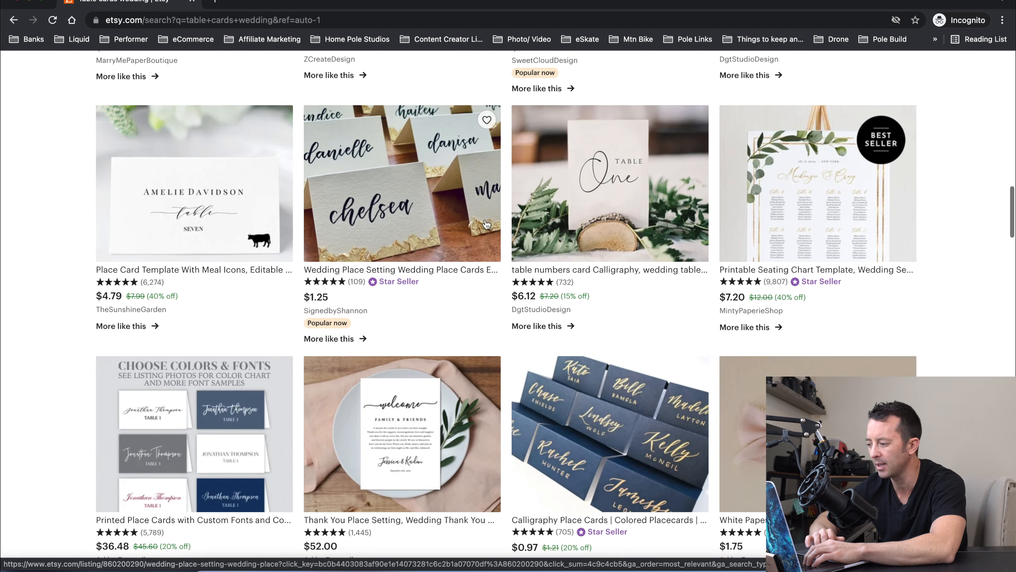
scroll(487, 223, "down", 15)
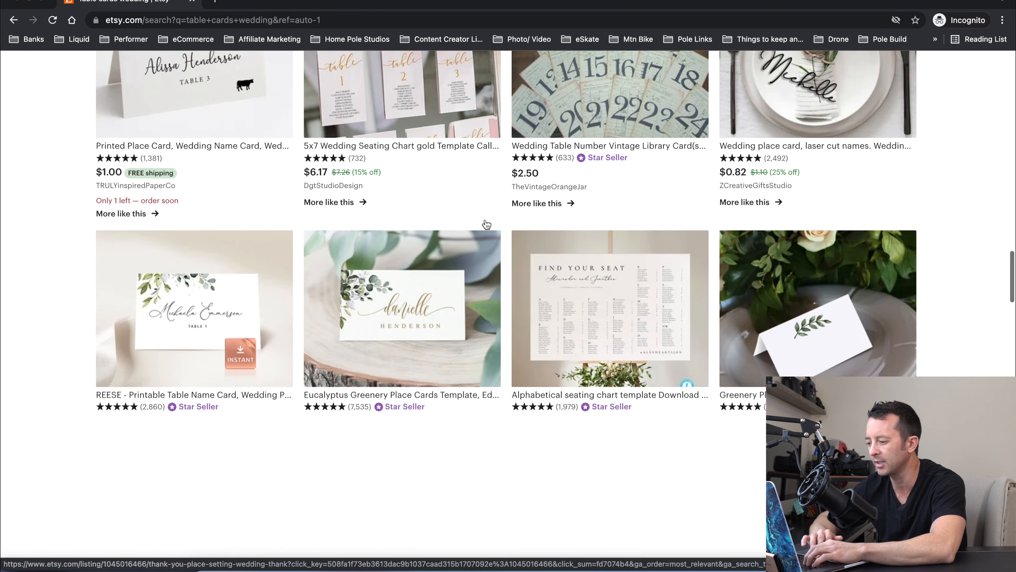
scroll(486, 225, "down", 3)
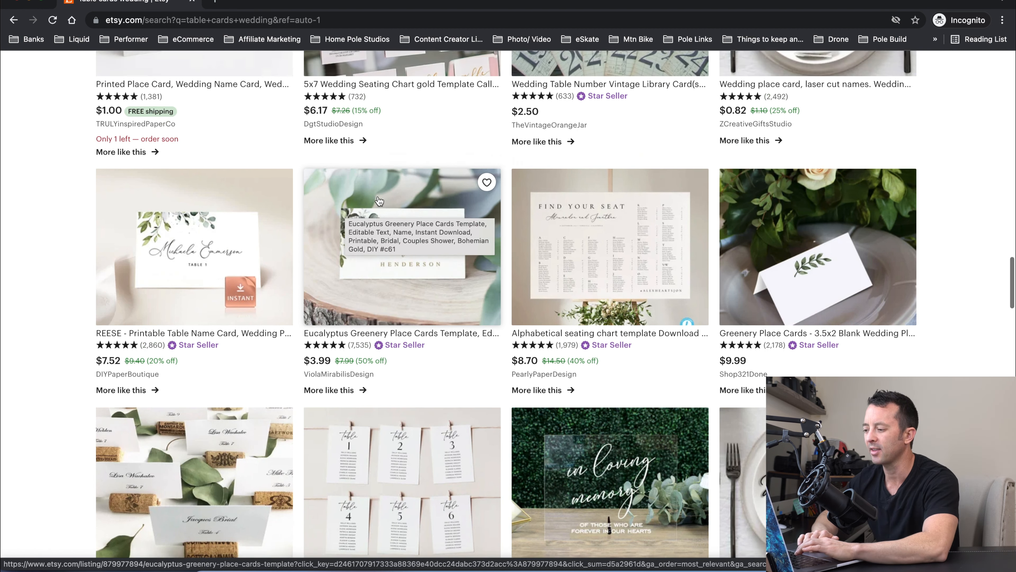
scroll(379, 201, "up", 10)
scroll(379, 201, "up", 6)
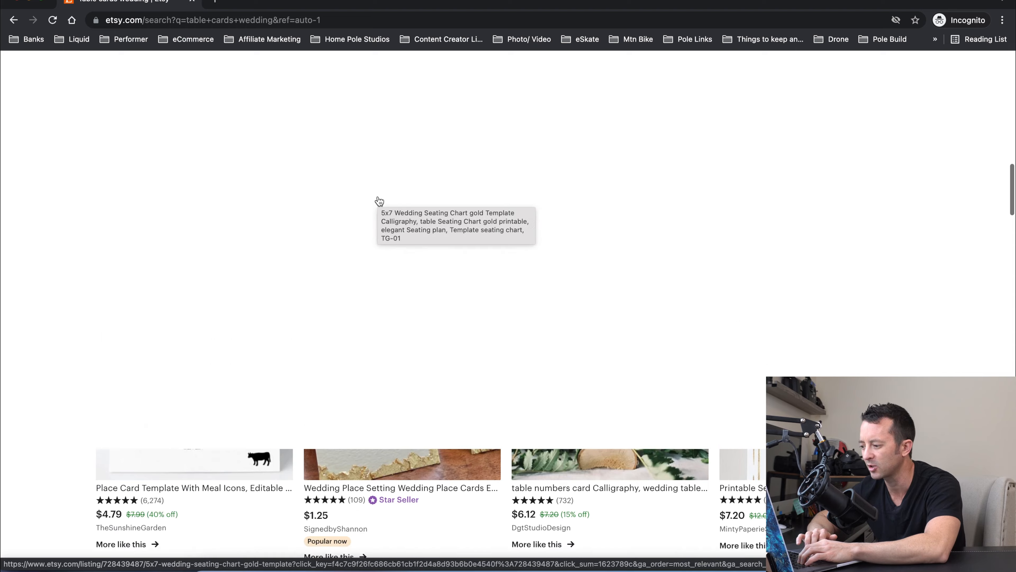
scroll(379, 201, "up", 5)
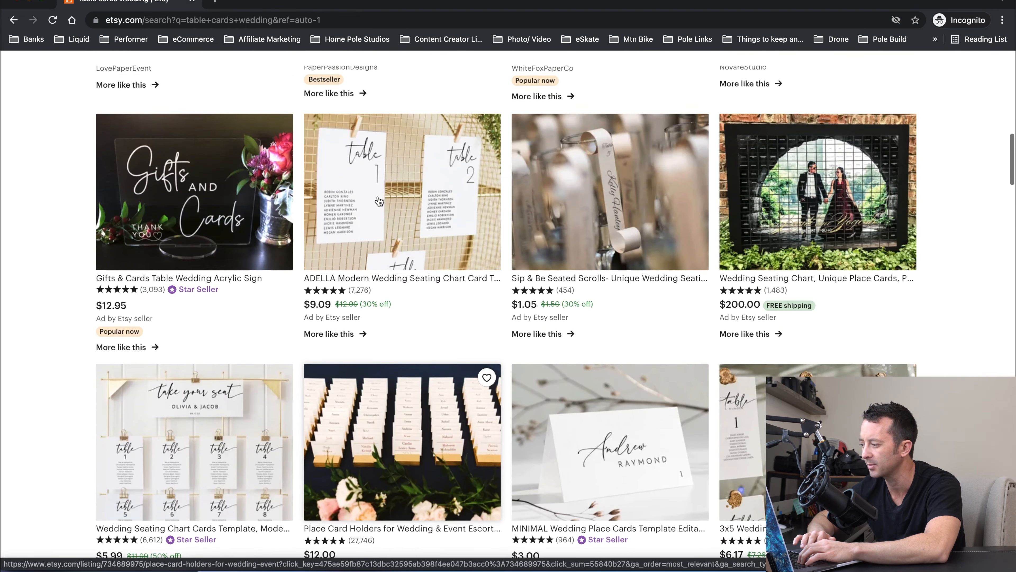
scroll(608, 227, "down", 18)
scroll(610, 230, "down", 12)
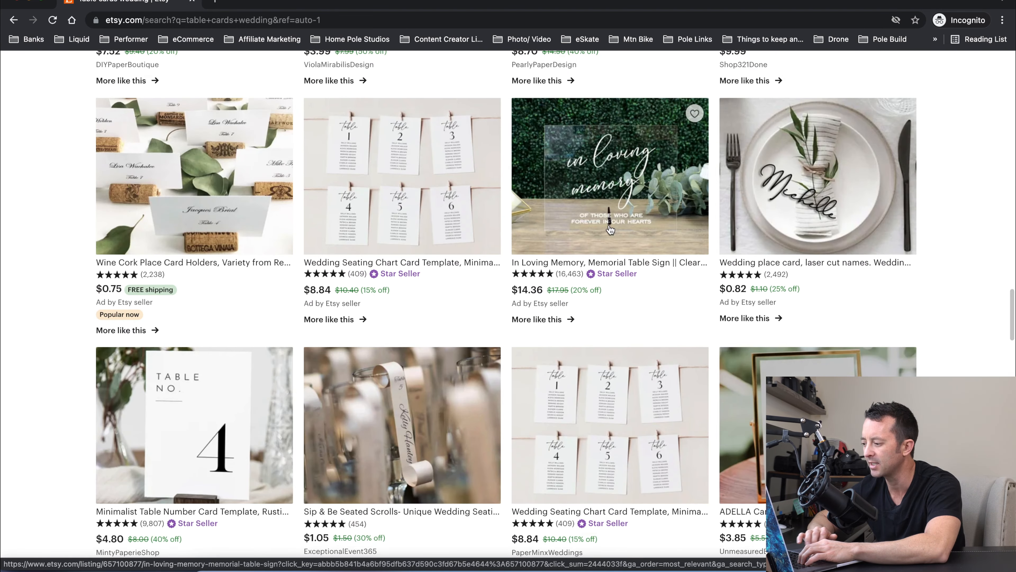
scroll(610, 229, "down", 12)
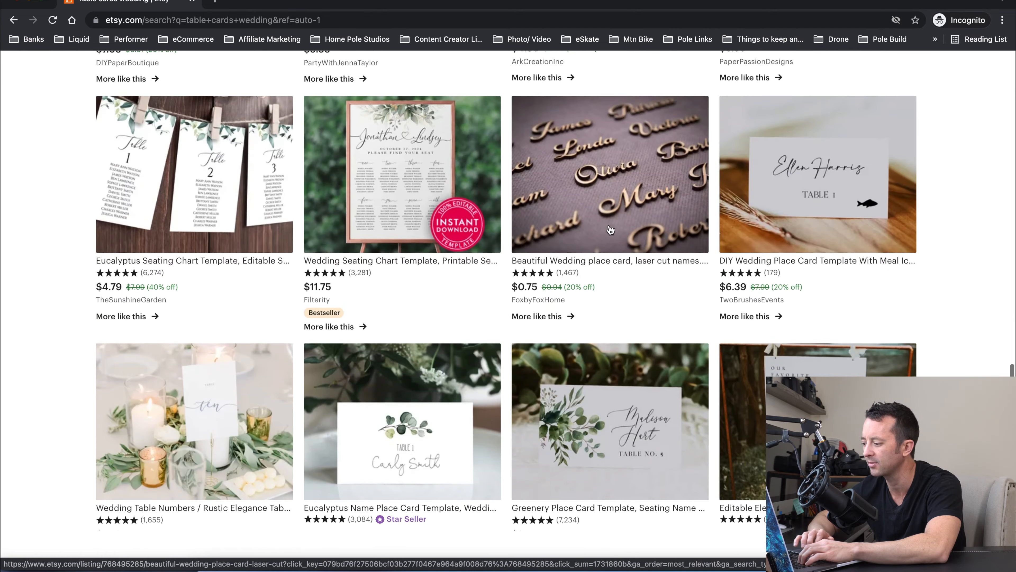
scroll(390, 232, "down", 9)
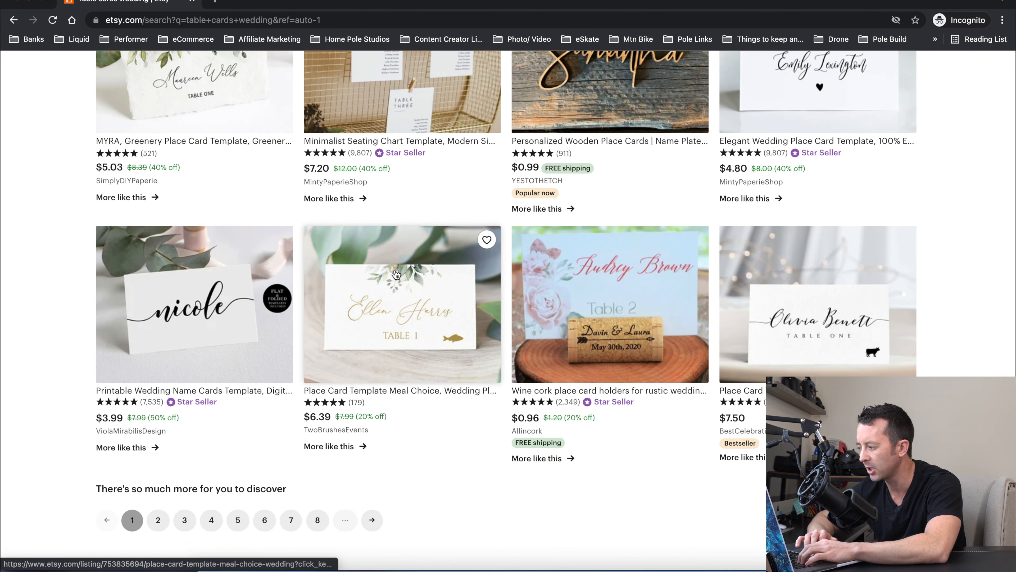
scroll(393, 256, "down", 10)
scroll(396, 274, "up", 3)
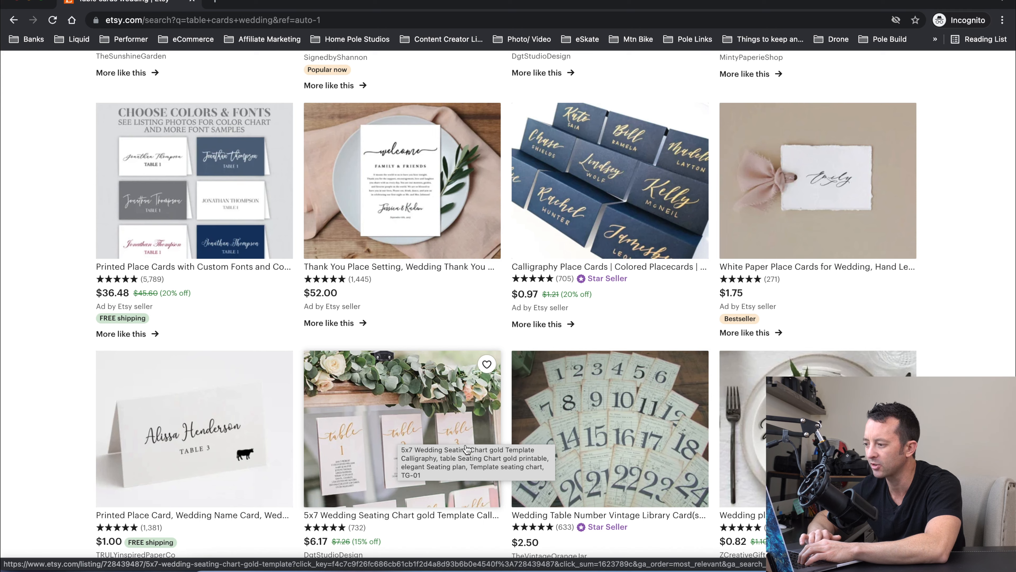
scroll(451, 194, "up", 14)
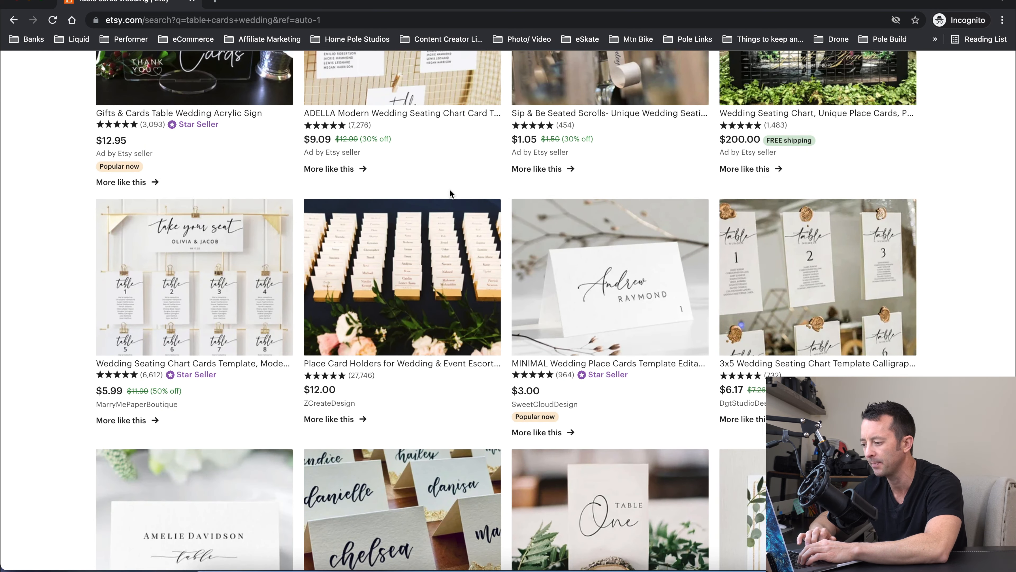
scroll(450, 193, "up", 4)
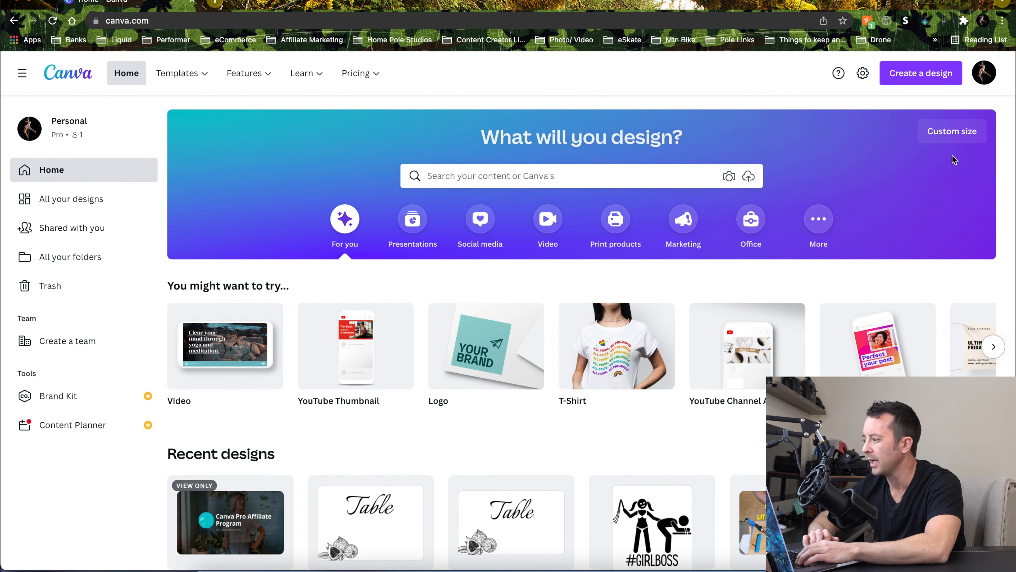
Switch to Canva and create a new Business Card design at 3.5 × 2 in
left_click(920, 72)
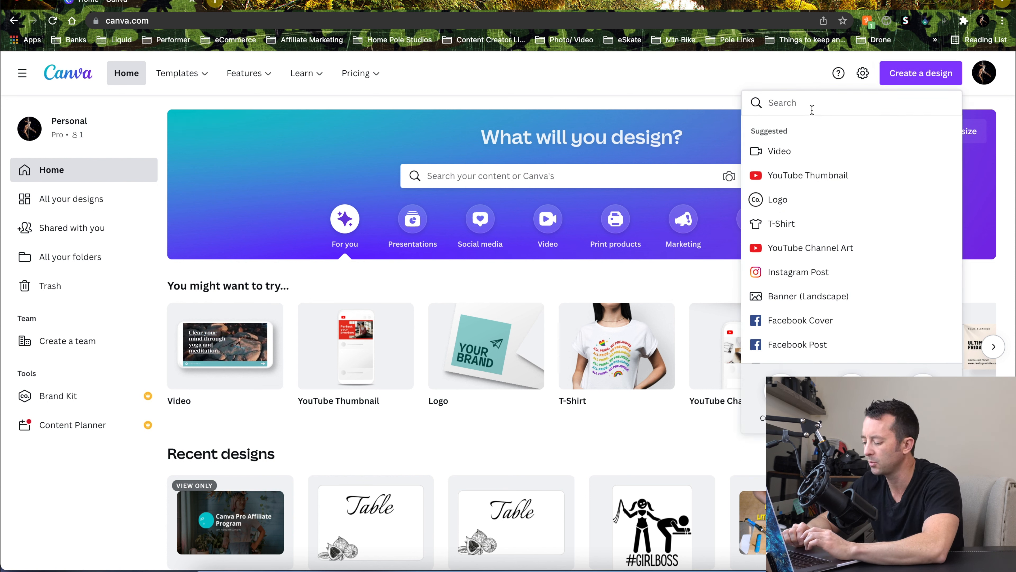
type("bus")
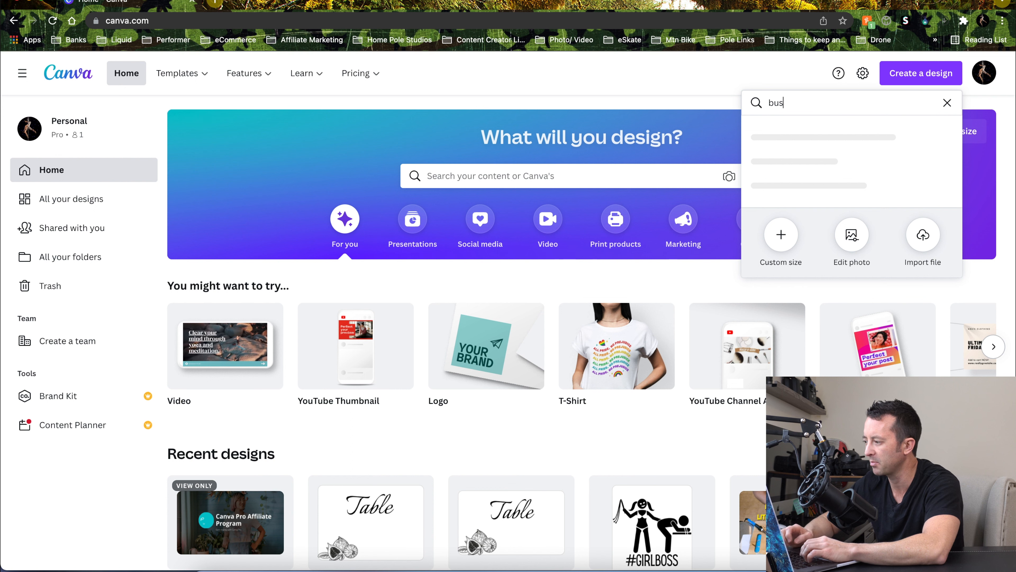
type("ine")
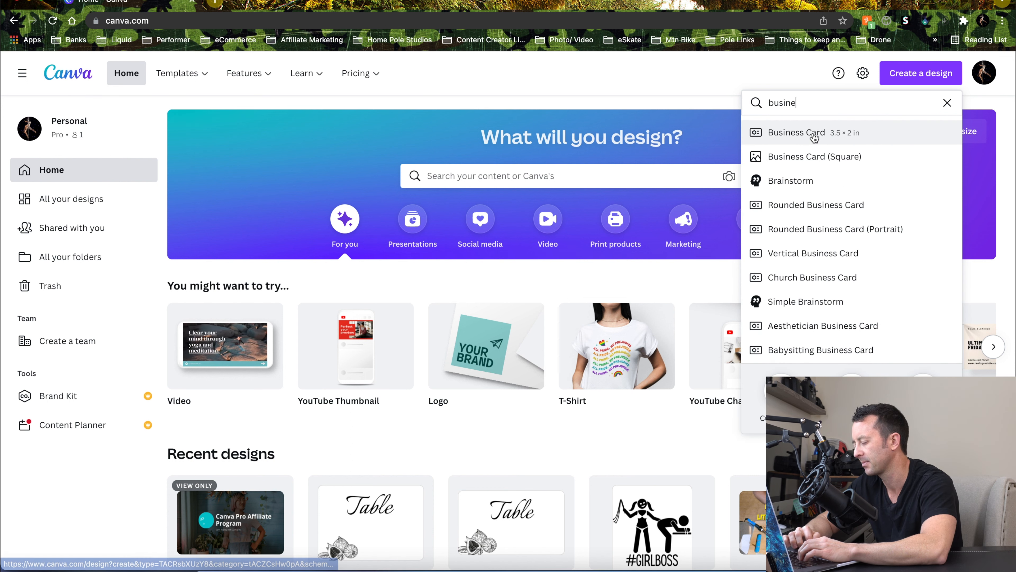
left_click(814, 135)
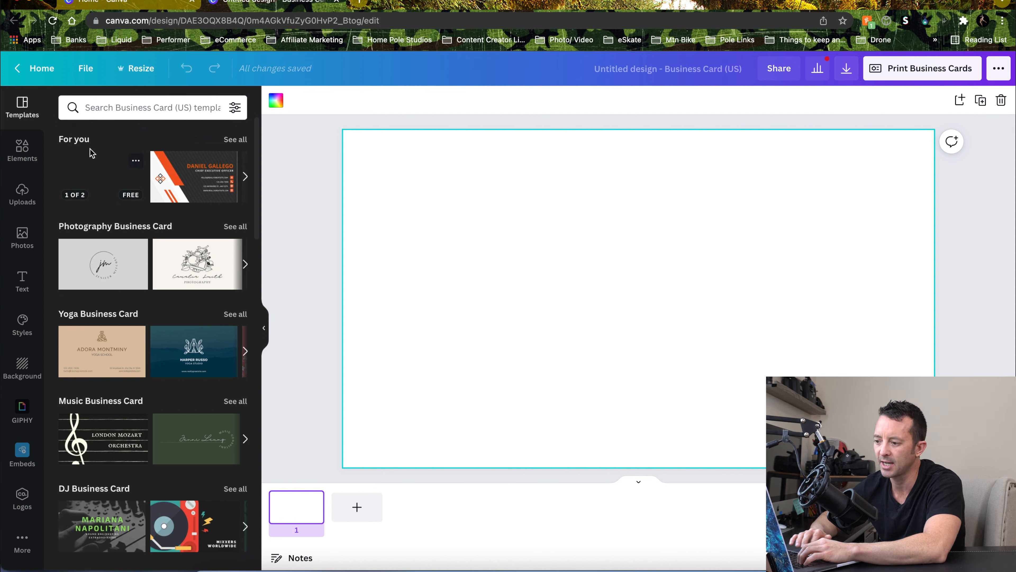
Add a heading to the card and replace its text with Table
left_click(17, 287)
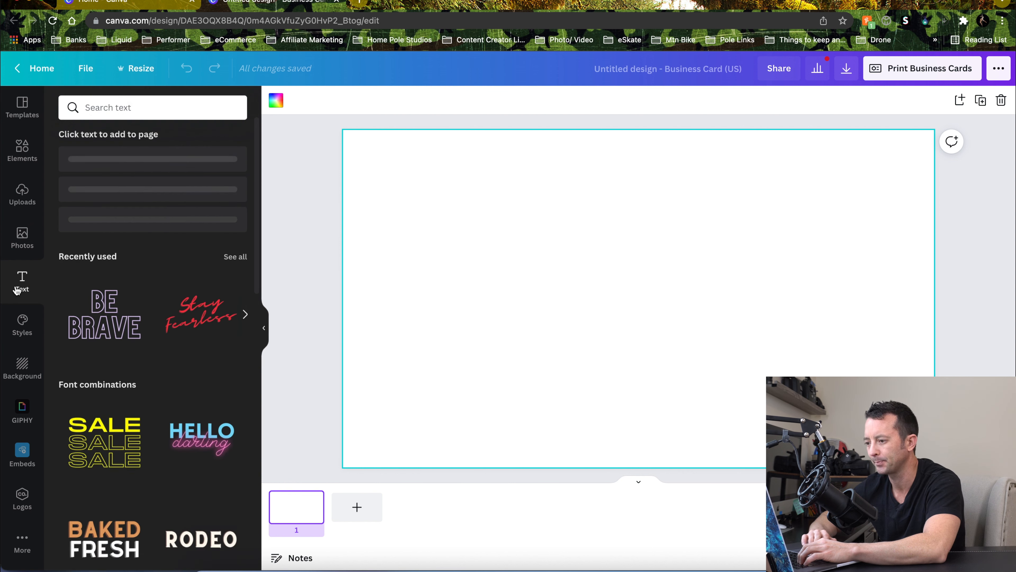
left_click(189, 186)
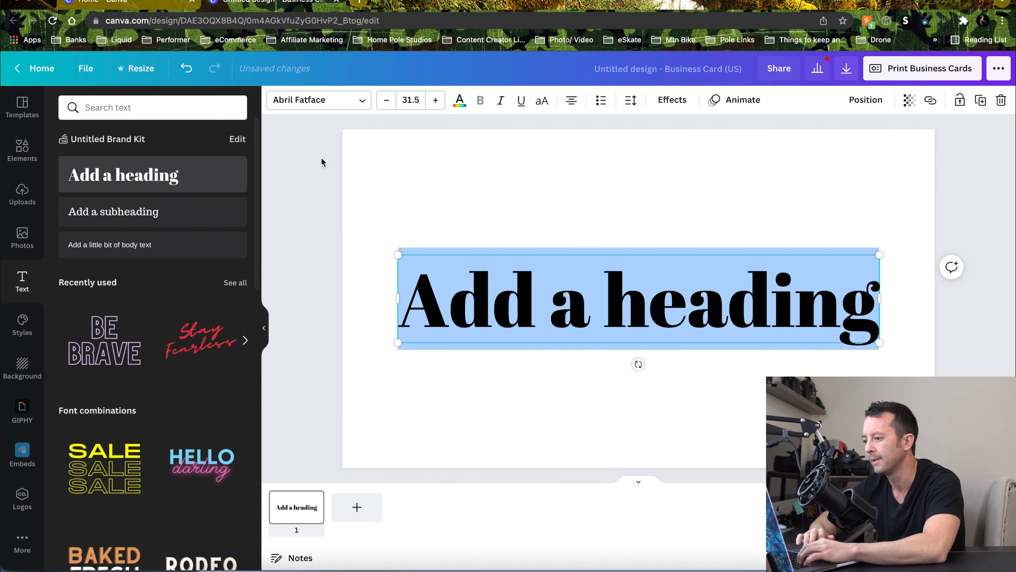
left_click(665, 309)
key("super+a")
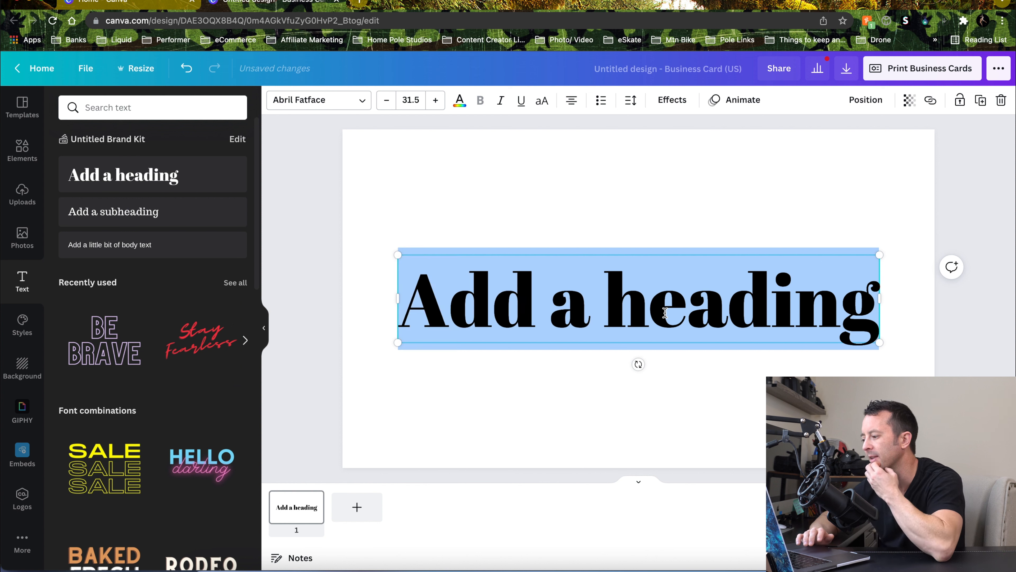
type("Table")
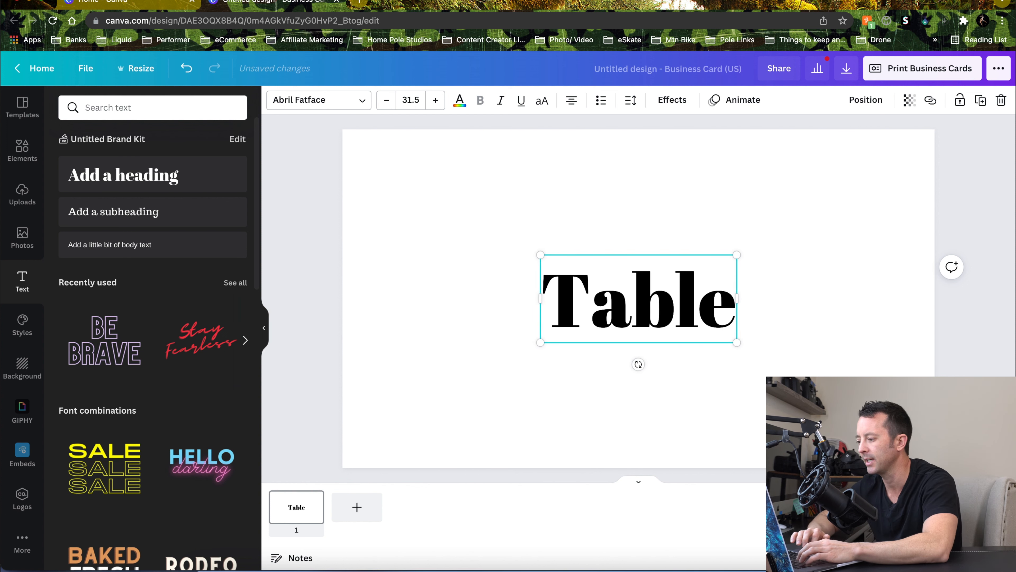
Enlarge the Table heading to about 51 font size and move it to the top of the card
left_click(509, 299)
left_click(554, 305)
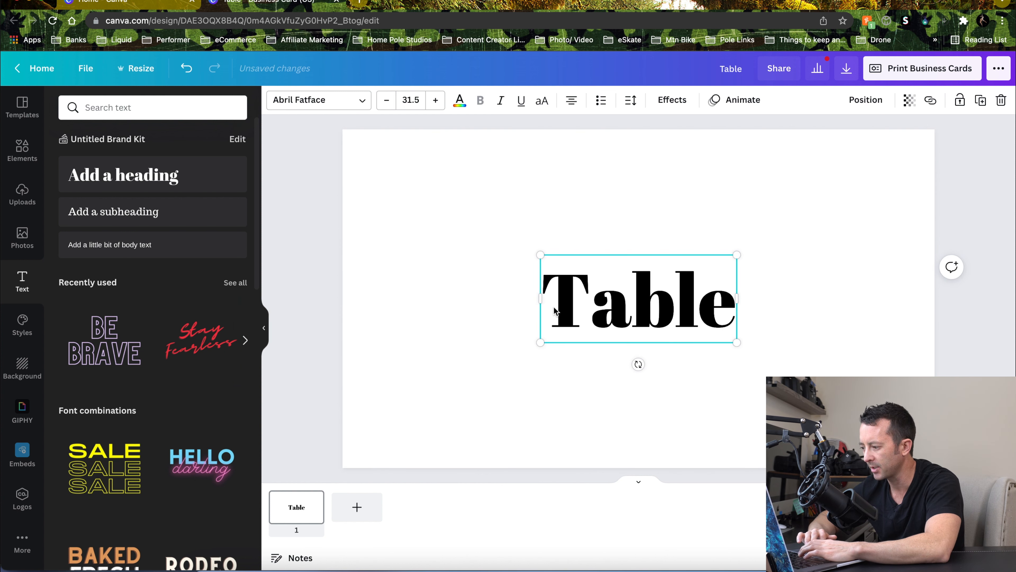
left_click_drag(538, 342, 465, 375)
left_click_drag(738, 374, 785, 398)
left_click_drag(666, 334, 682, 208)
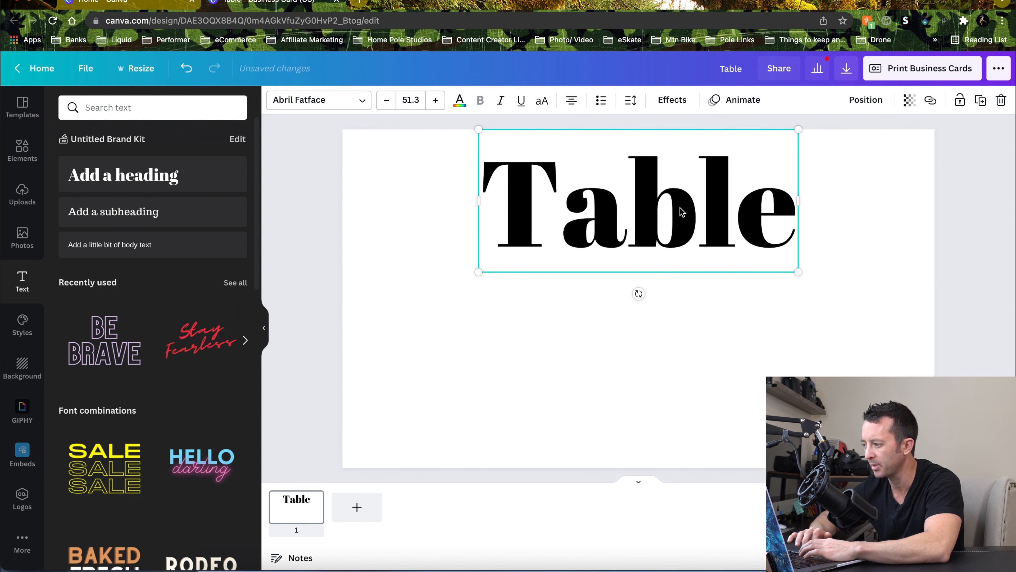
Search the fonts for calligraphy styles to use on the Table heading
left_click(369, 205)
left_click(592, 223)
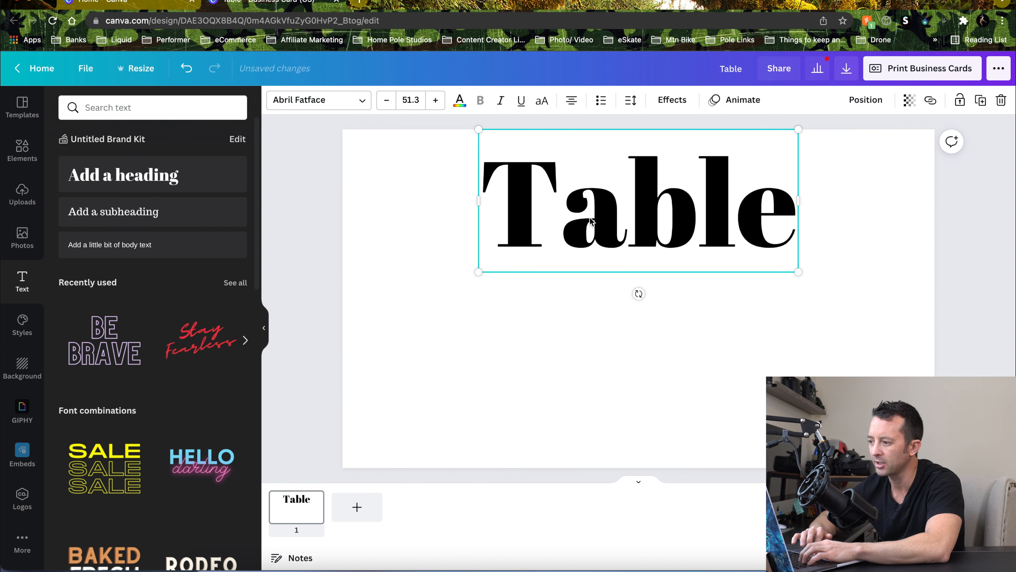
left_click(363, 104)
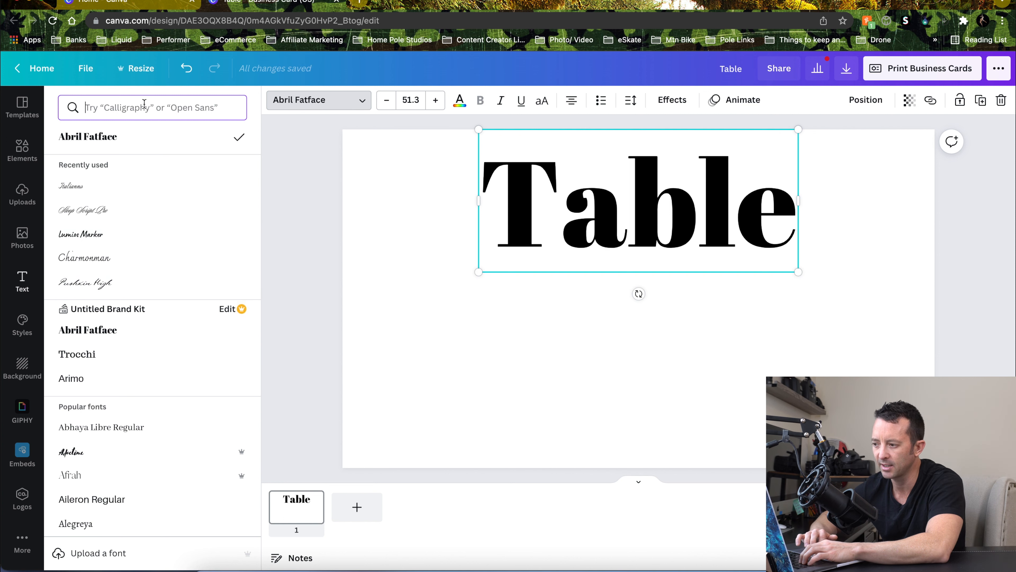
left_click(120, 107)
type("call")
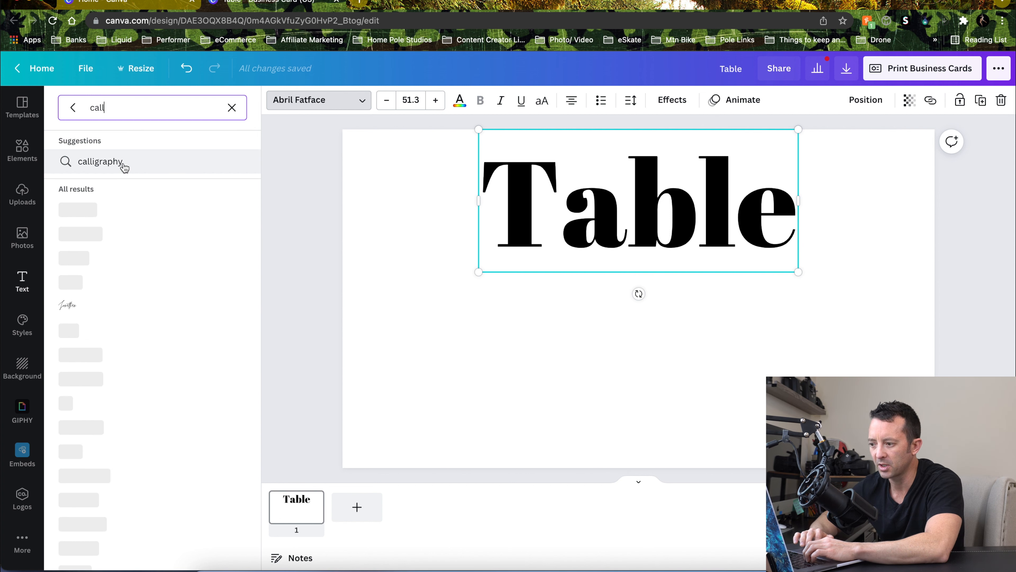
left_click(123, 162)
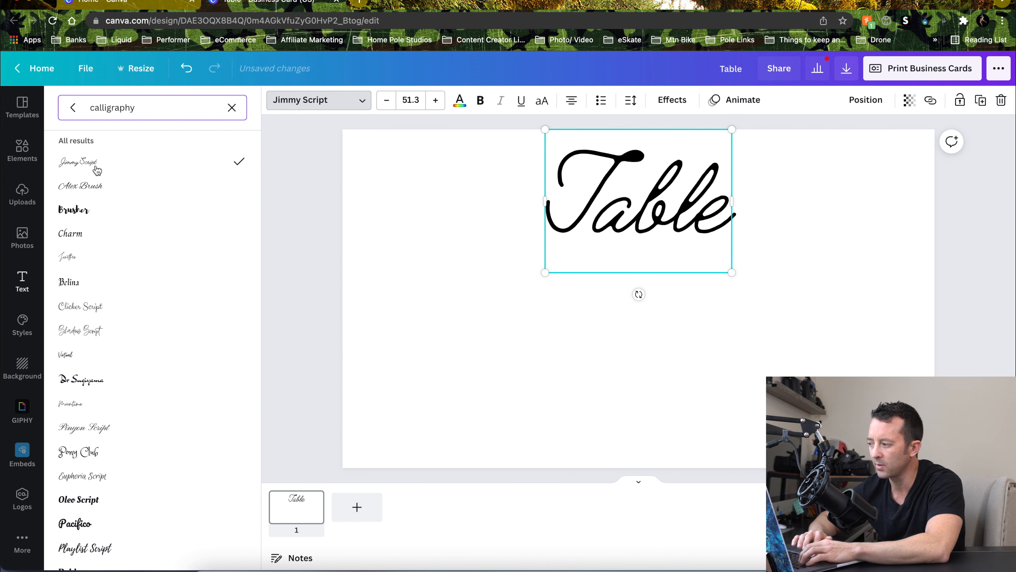
Try calligraphy fonts on the Table heading such as Alex Brush, Shadow Script, Playlist Script, Mr Dafoe and League Script
left_click(96, 189)
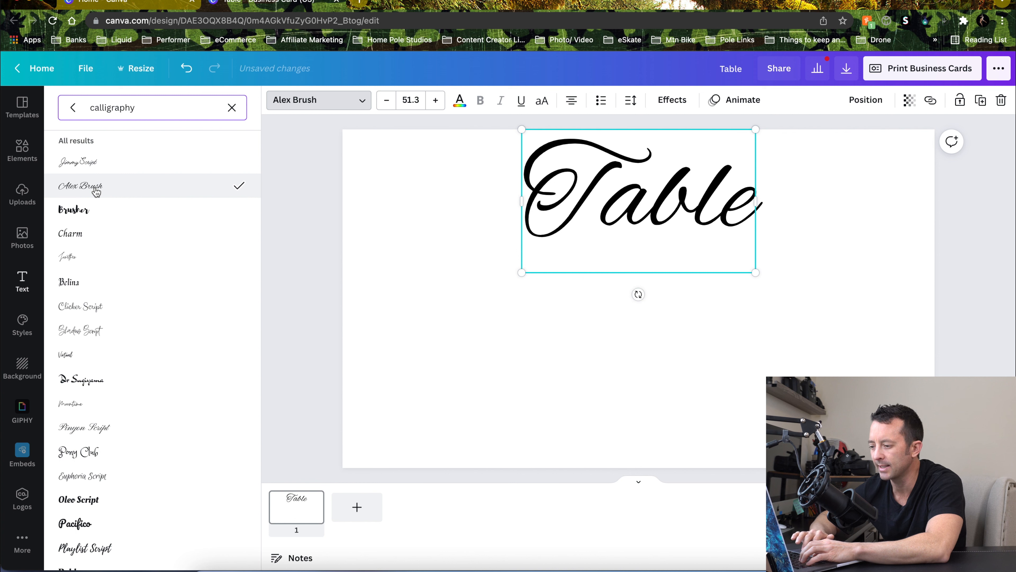
scroll(96, 192, "down", 2)
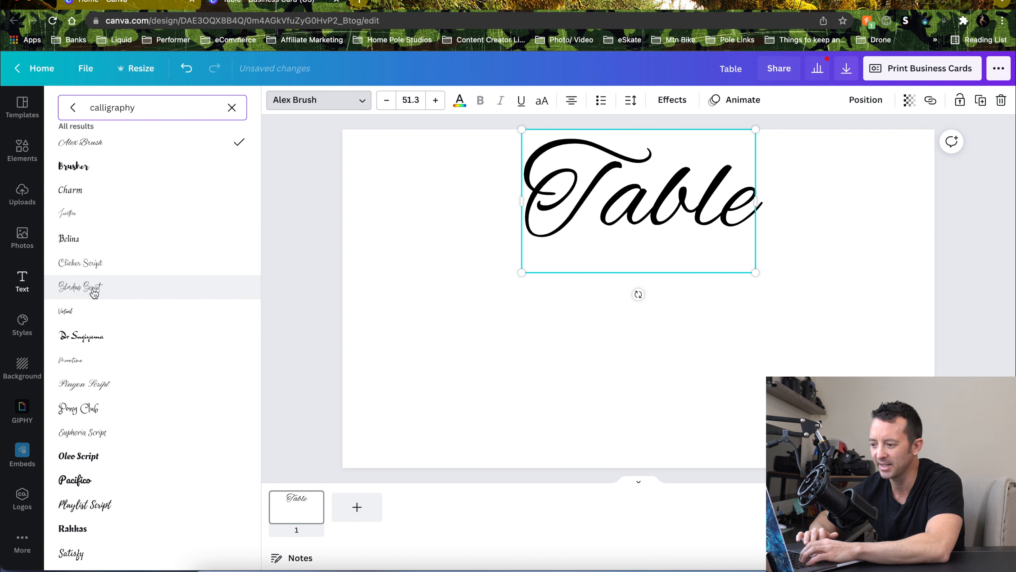
left_click(94, 293)
scroll(95, 293, "down", 6)
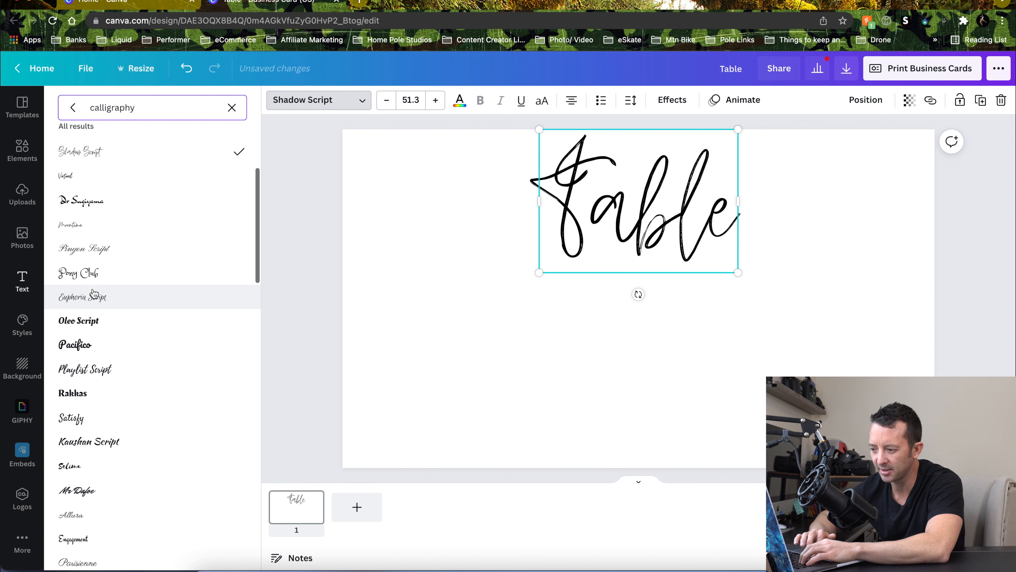
left_click(95, 309)
scroll(95, 308, "down", 2)
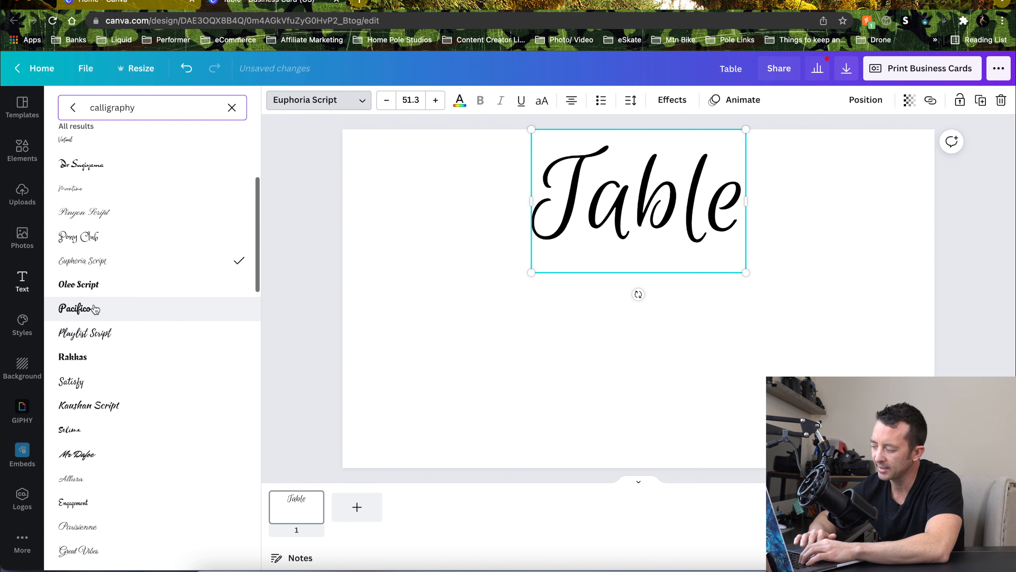
scroll(94, 310, "down", 1)
left_click(95, 316)
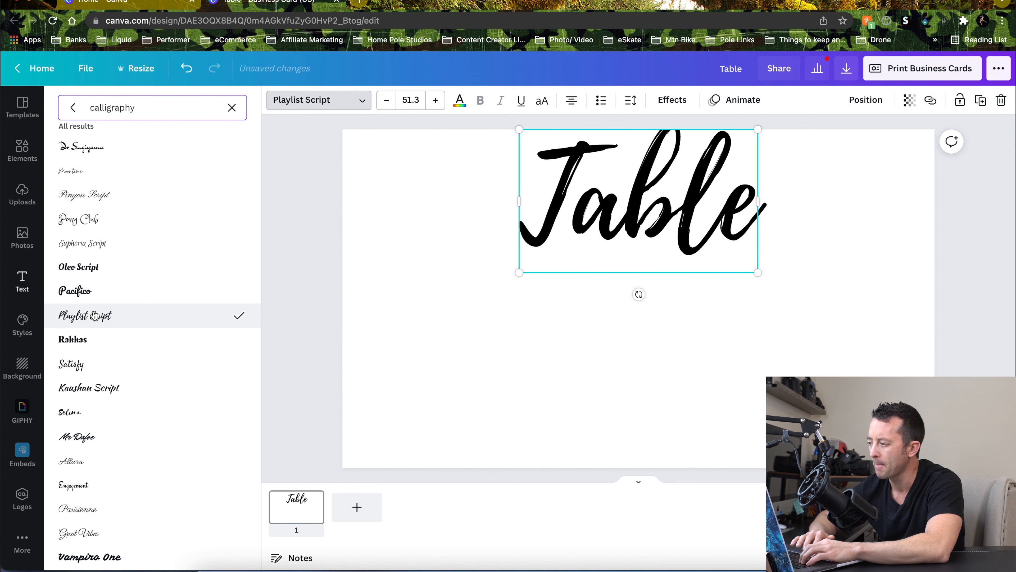
scroll(95, 316, "down", 5)
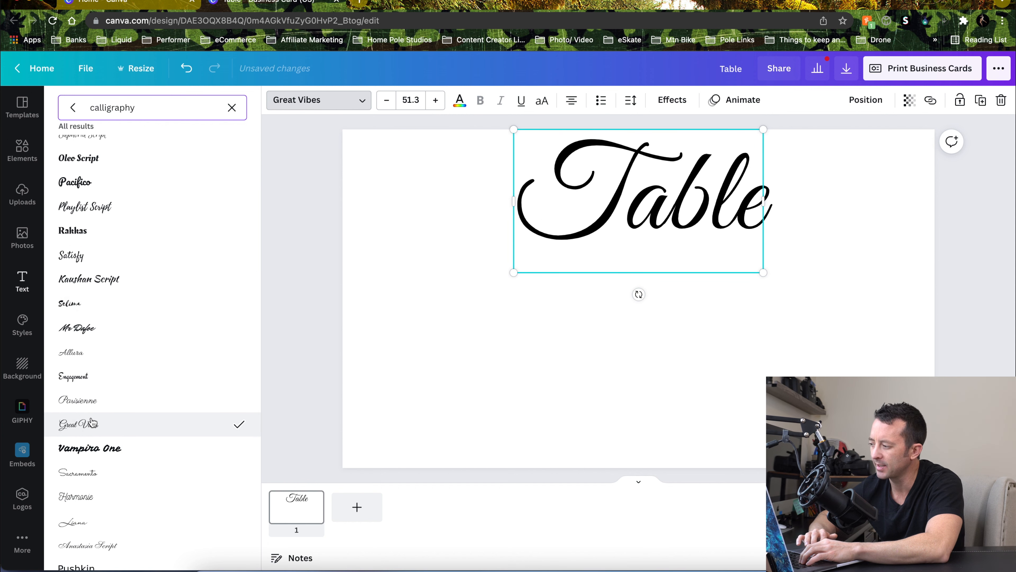
left_click(99, 374)
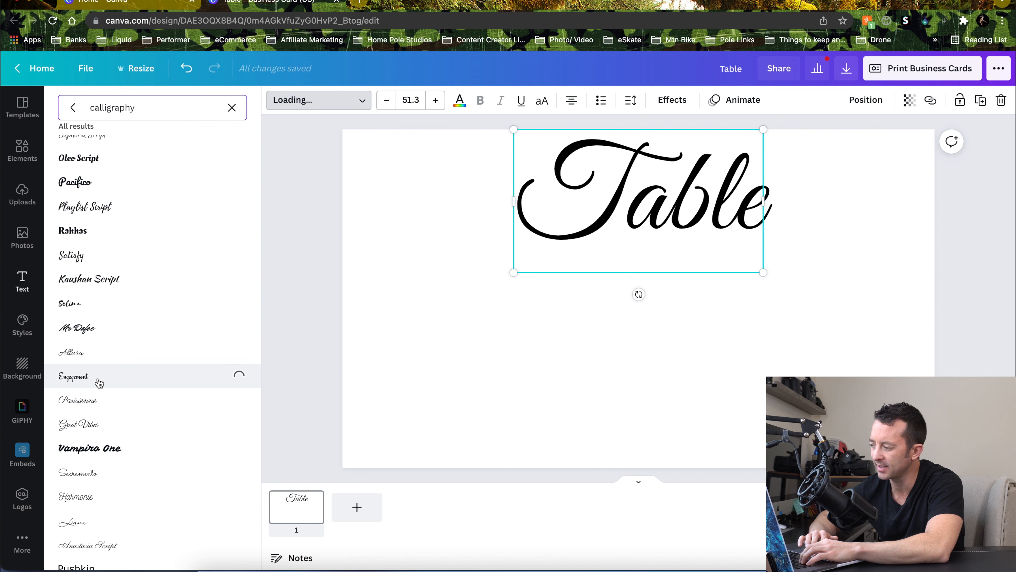
left_click(109, 337)
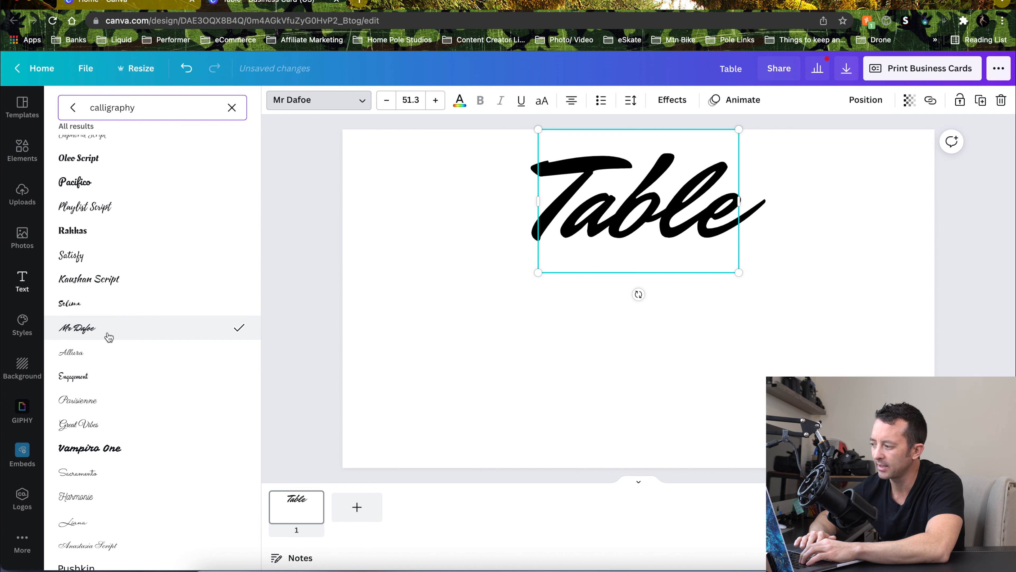
scroll(108, 337, "down", 5)
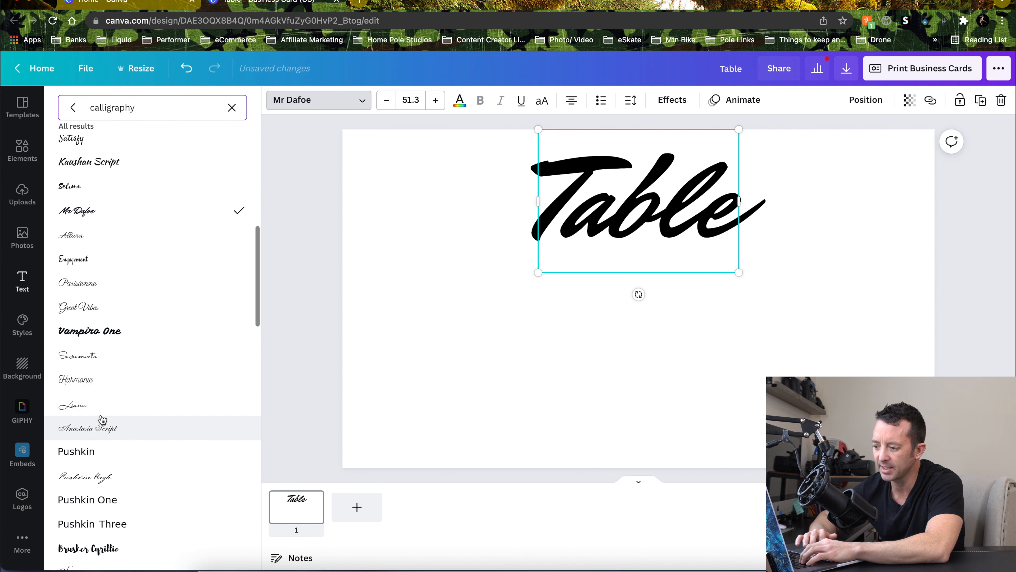
left_click(103, 412)
scroll(103, 413, "down", 1)
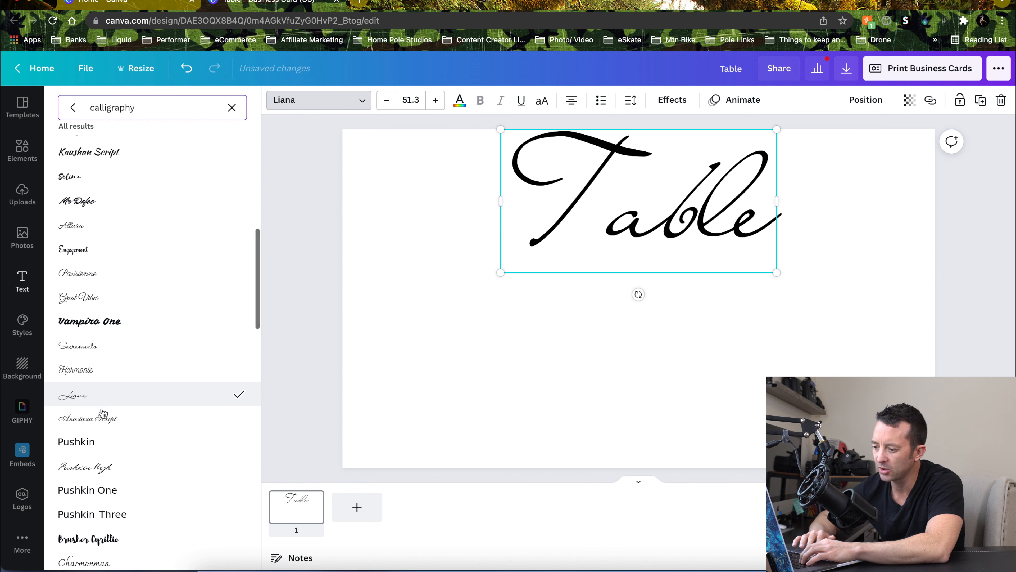
left_click(104, 413)
scroll(103, 412, "down", 1)
left_click(106, 439)
scroll(114, 431, "down", 3)
scroll(117, 423, "down", 5)
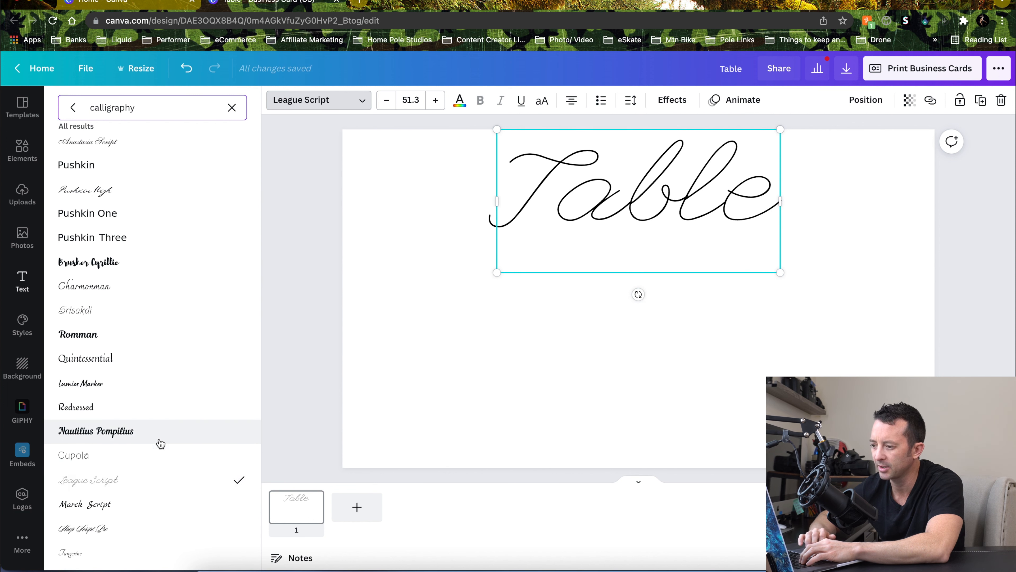
scroll(159, 442, "up", 10)
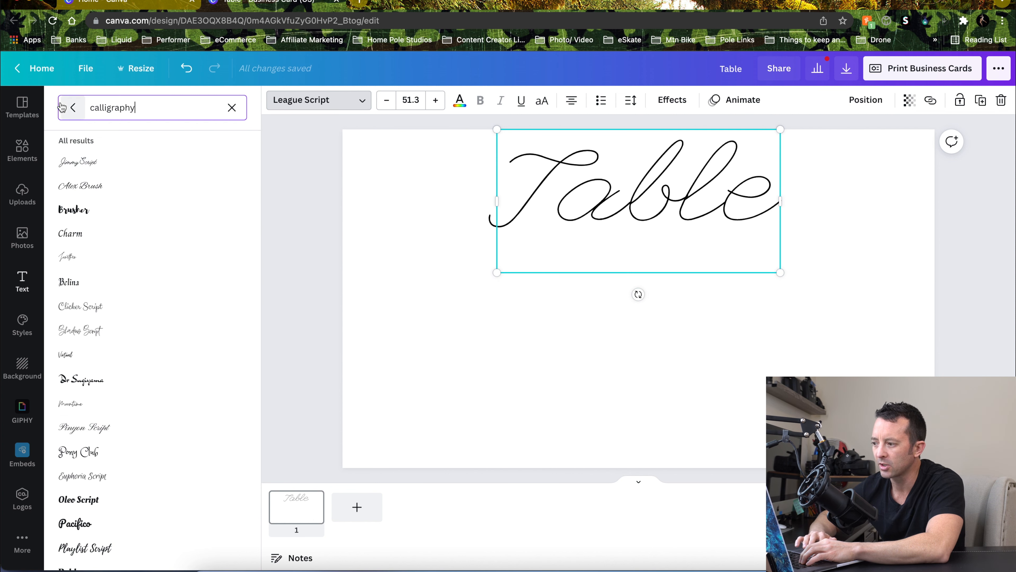
Set the Table heading's font to Allura and move it slightly lower on the card
left_click(323, 100)
left_click(324, 100)
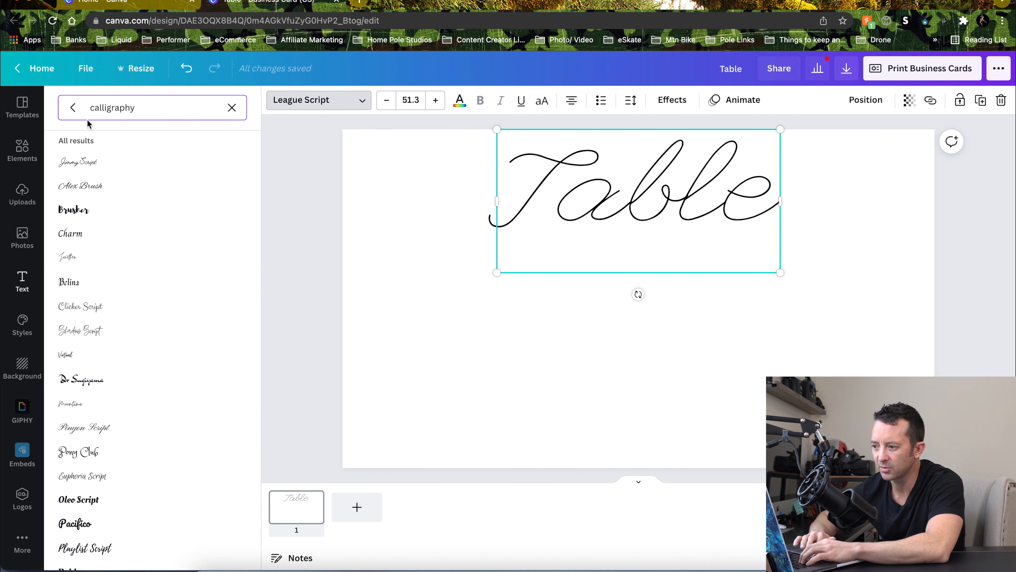
left_click(71, 108)
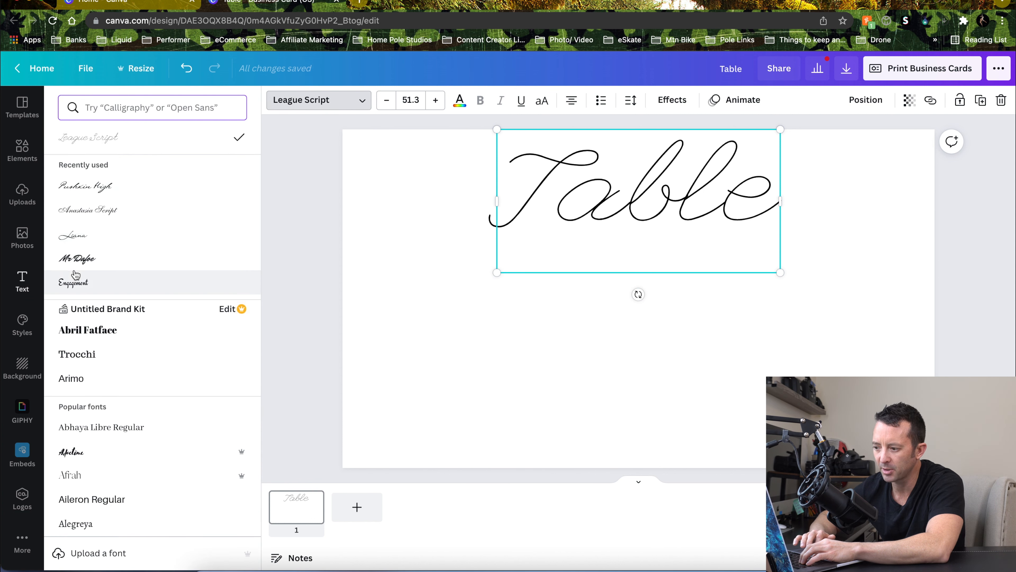
left_click(95, 242)
left_click(96, 209)
left_click(101, 185)
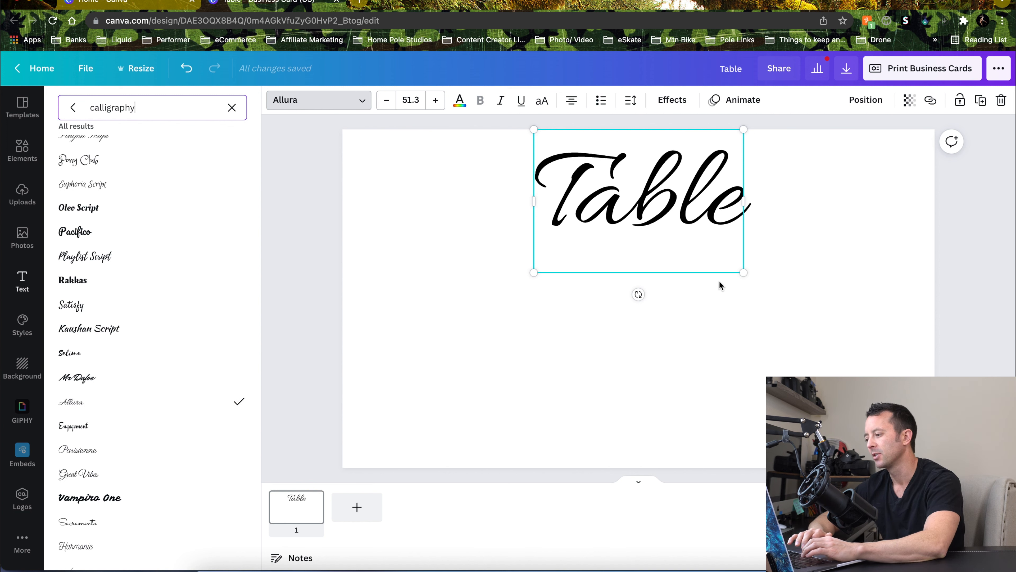
left_click(645, 206)
left_click_drag(645, 205, 647, 230)
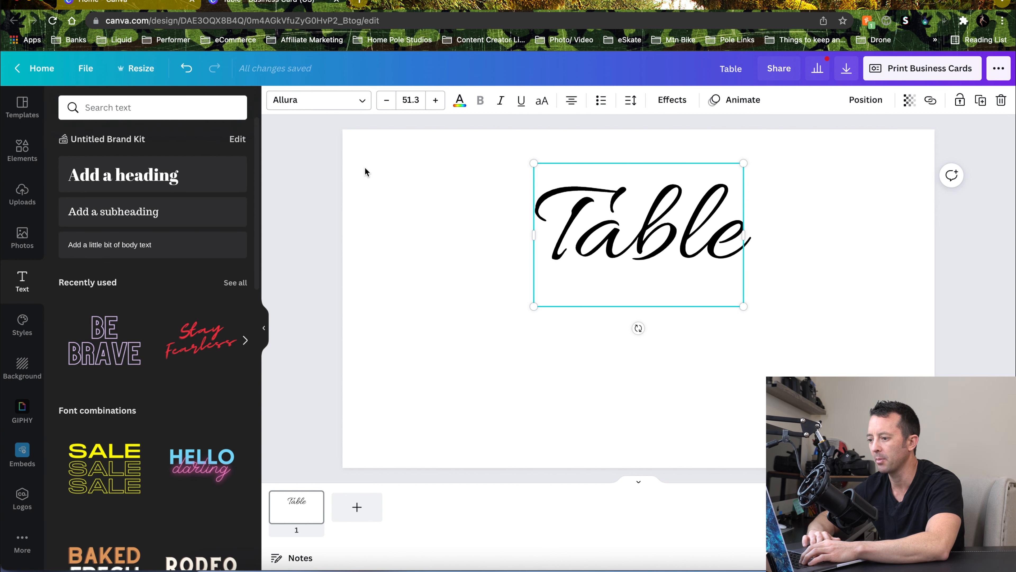
Add a heading reading 1 below Table, enlarge it to about 48.8 font size and center it under the word
left_click(161, 179)
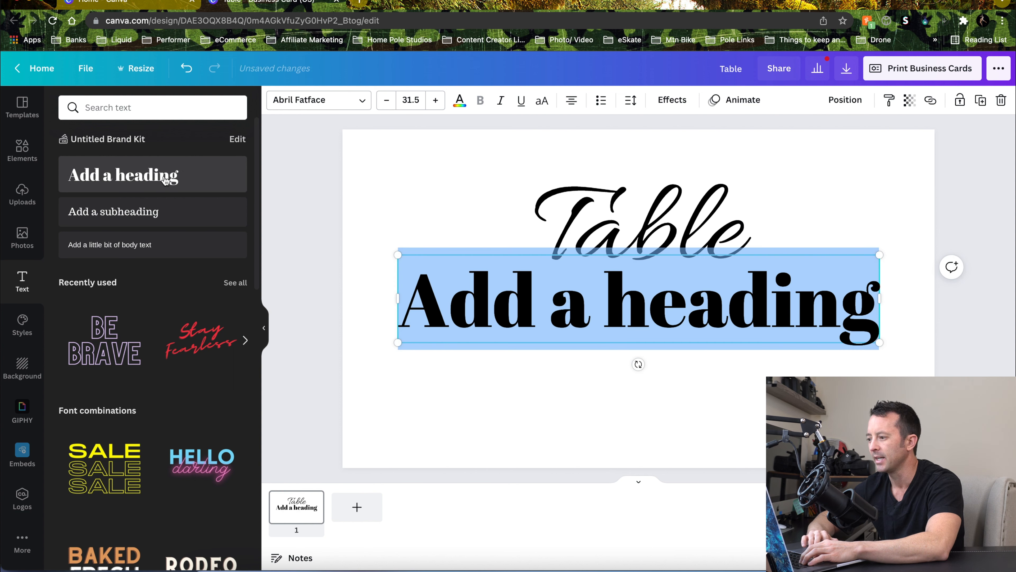
type("1")
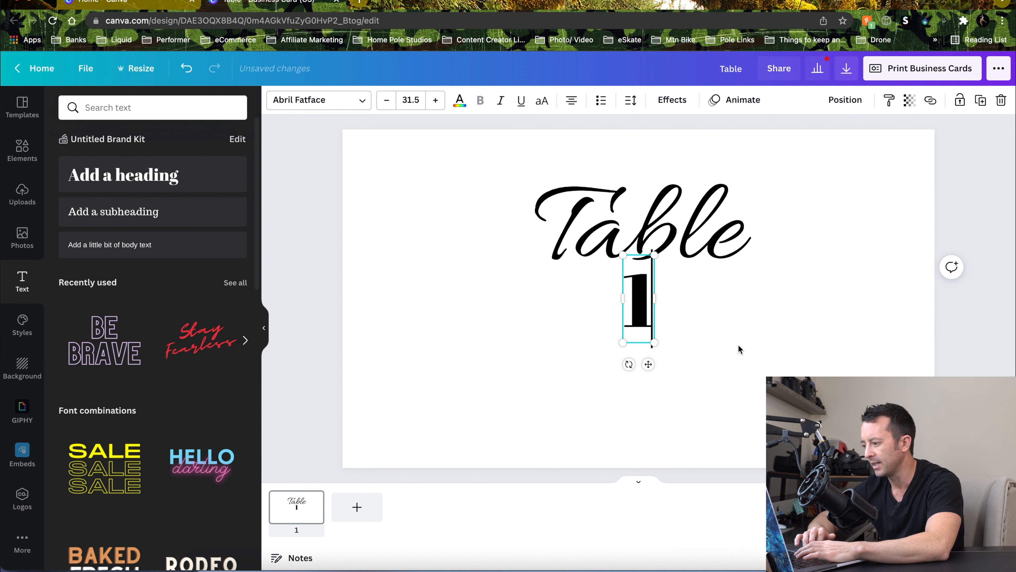
left_click_drag(648, 365, 682, 436)
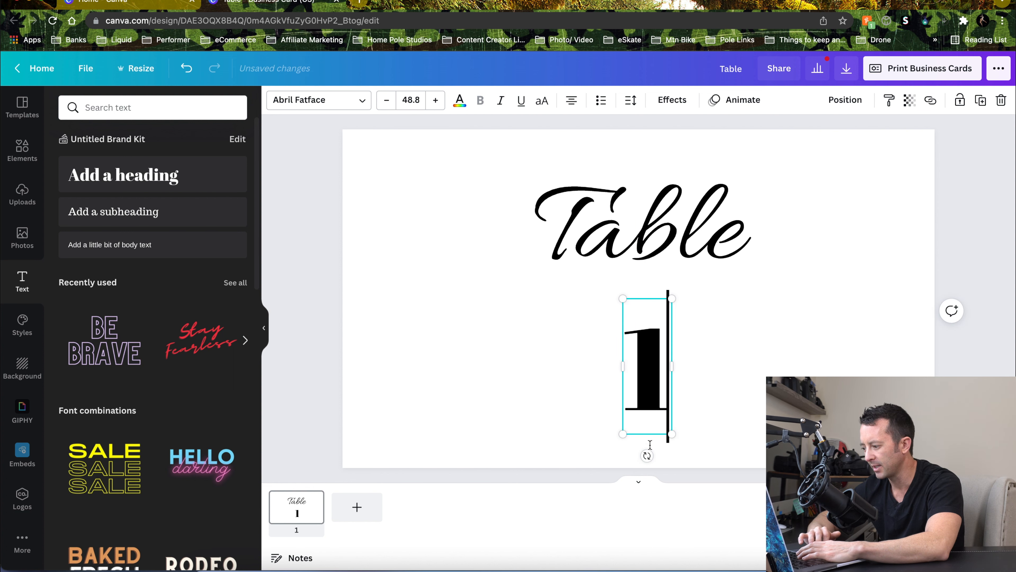
left_click(709, 362)
left_click_drag(665, 365, 643, 343)
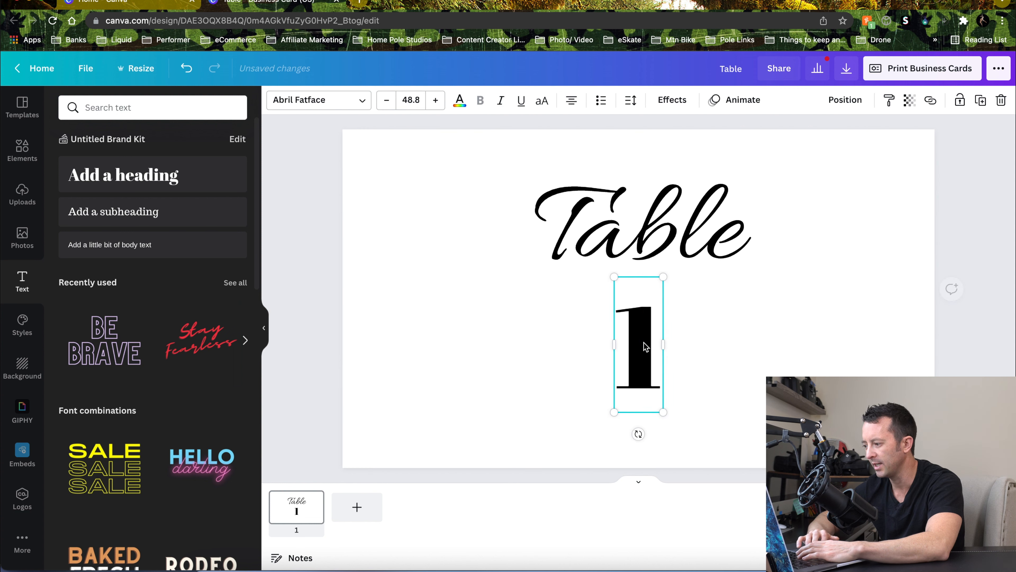
Try popular fonts on the number 1 such as Aileron Regular, Adeline, Abhaya Libre Regular and Advetime
left_click(360, 104)
left_click(229, 108)
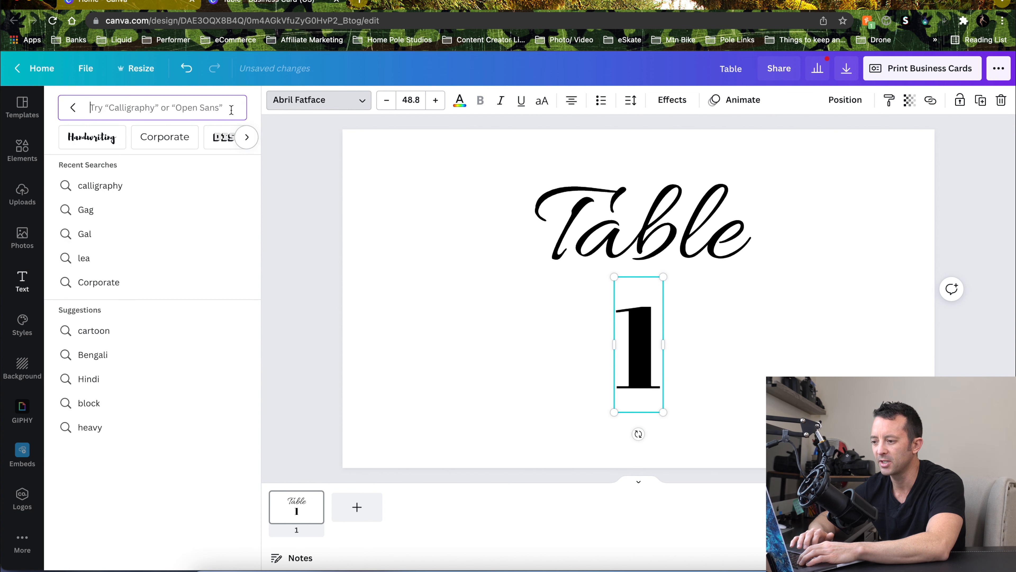
left_click(83, 108)
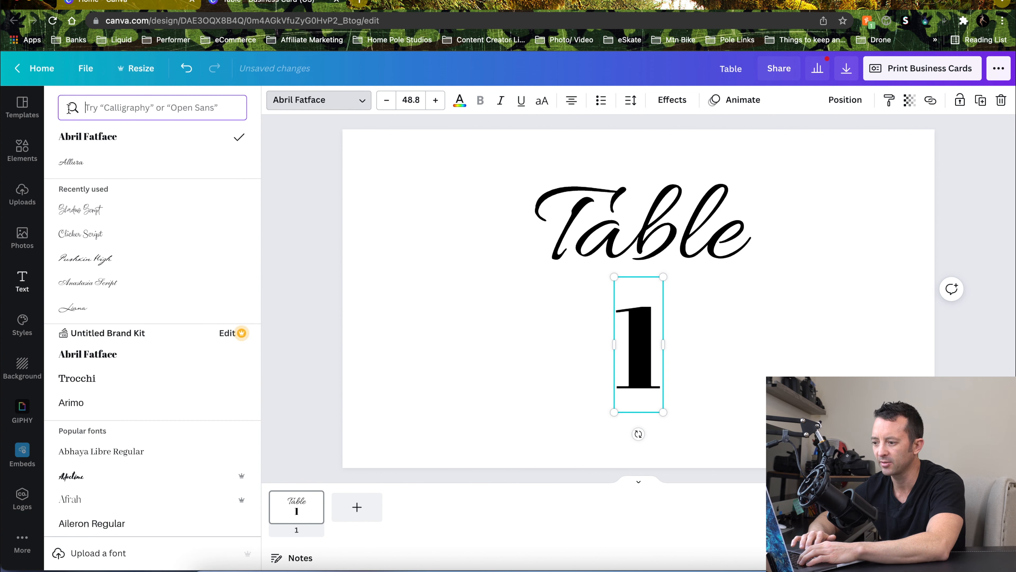
scroll(120, 269, "down", 1)
scroll(119, 268, "down", 3)
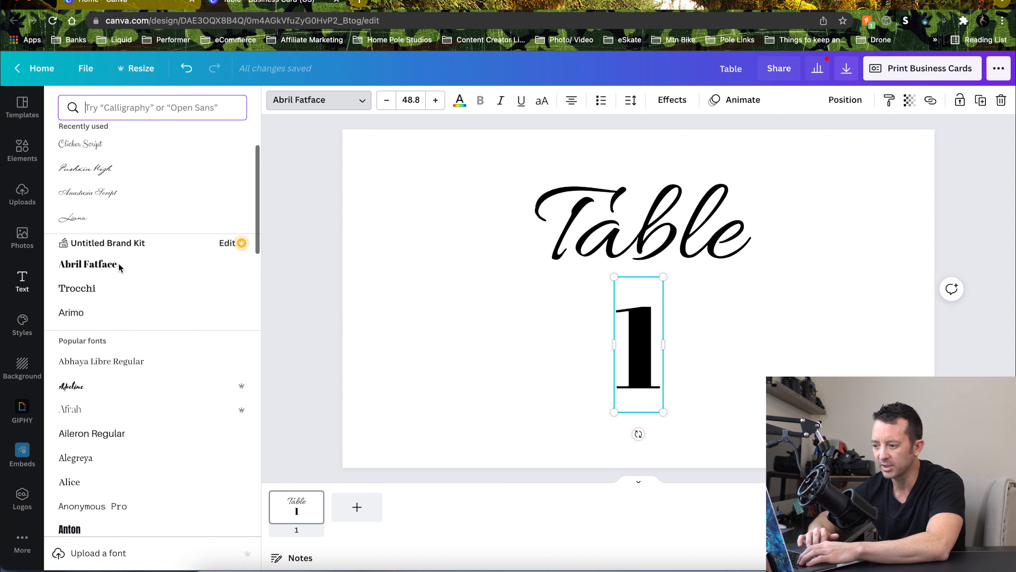
scroll(117, 292, "down", 3)
left_click(120, 285)
scroll(120, 285, "down", 2)
left_click(120, 289)
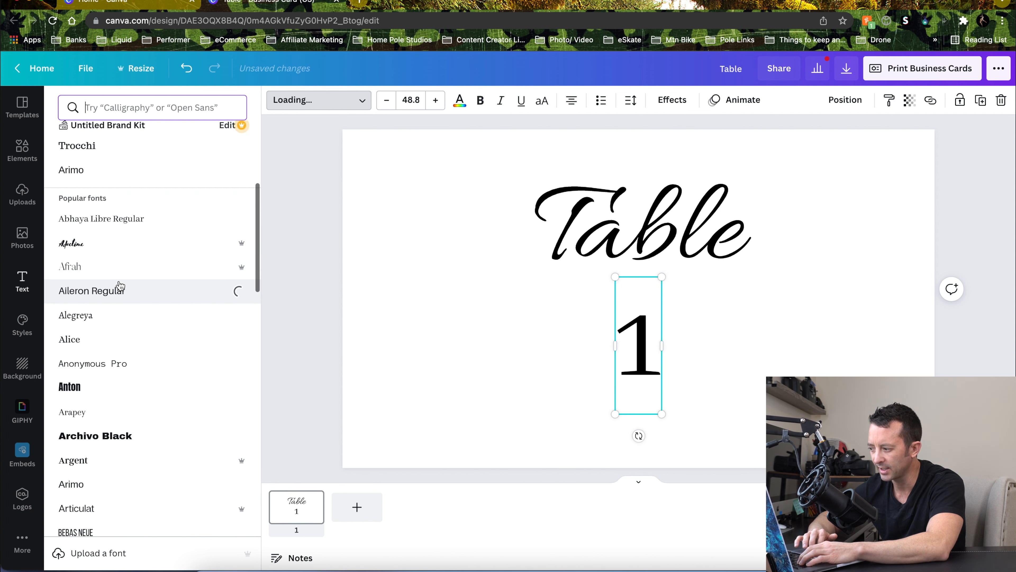
left_click(120, 243)
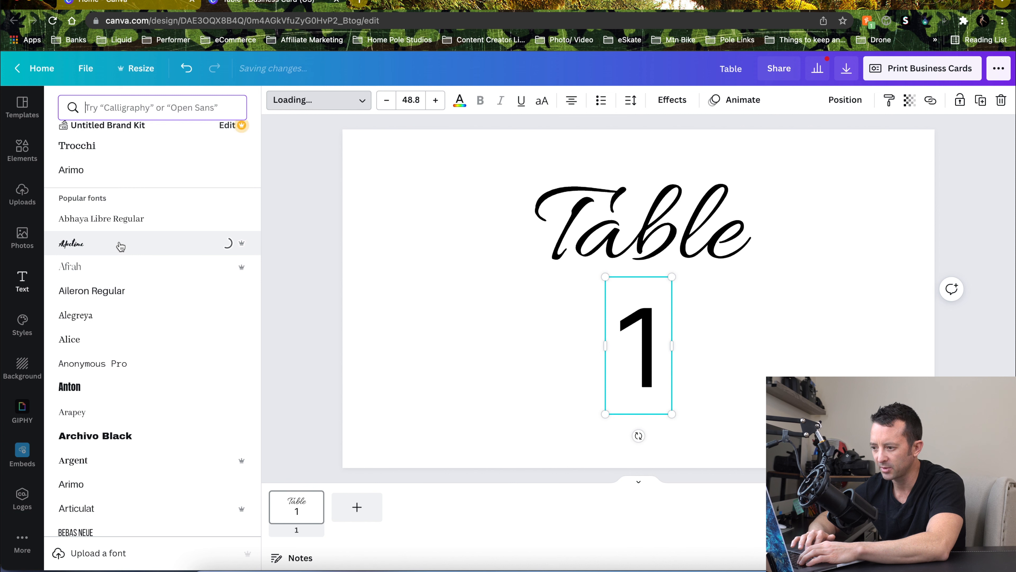
left_click(122, 228)
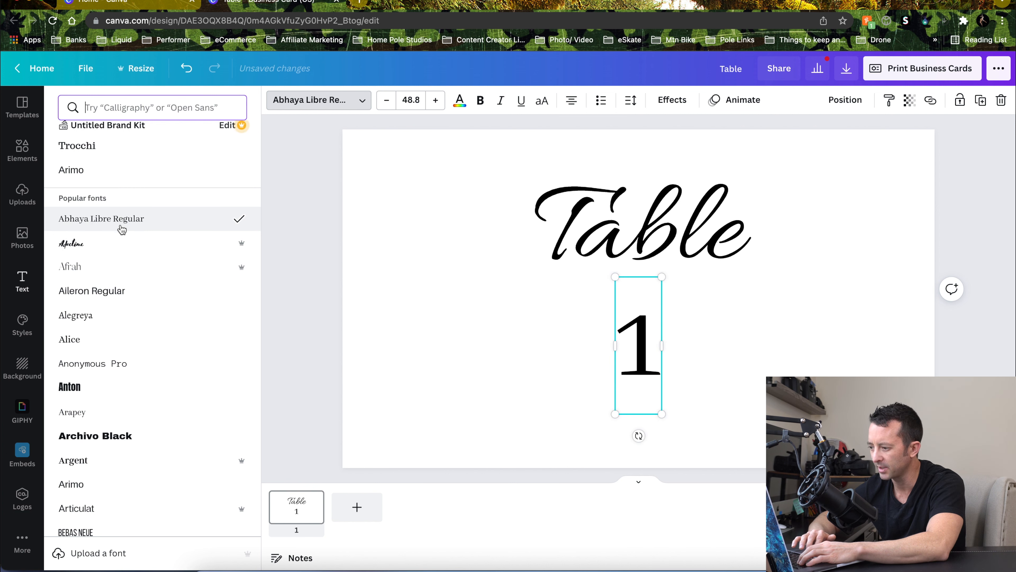
scroll(122, 228, "down", 1)
left_click(122, 227)
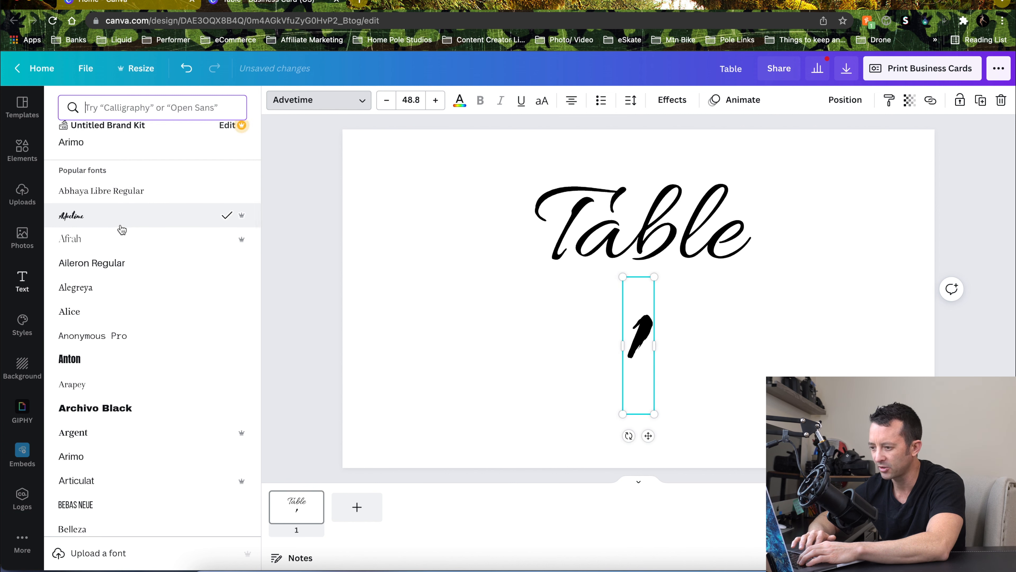
scroll(121, 230, "down", 1)
Set the number 1's font to Arapey after comparing it with Anonymous Pro and Archivo Black
left_click(113, 317)
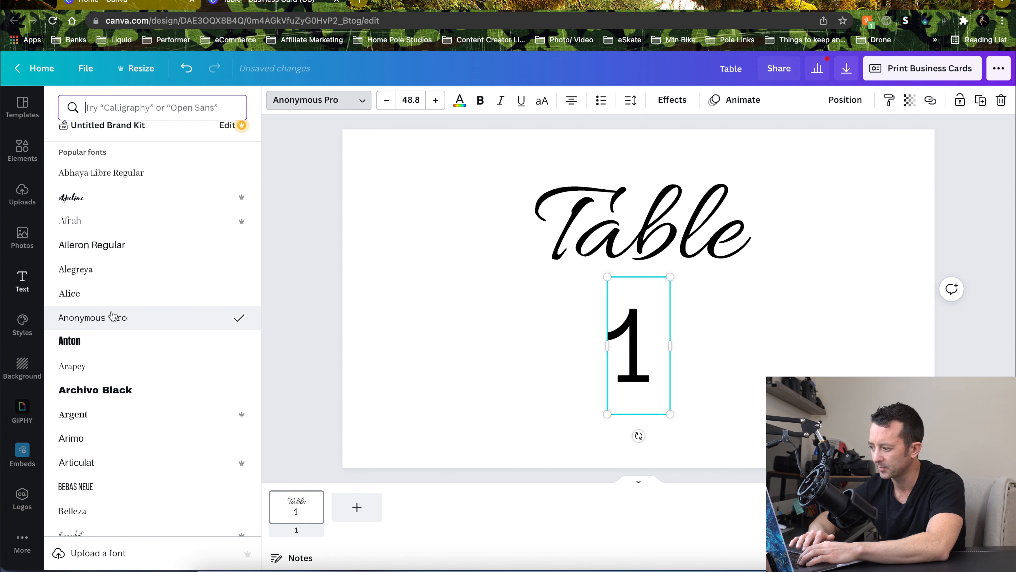
scroll(112, 316, "down", 2)
left_click(109, 312)
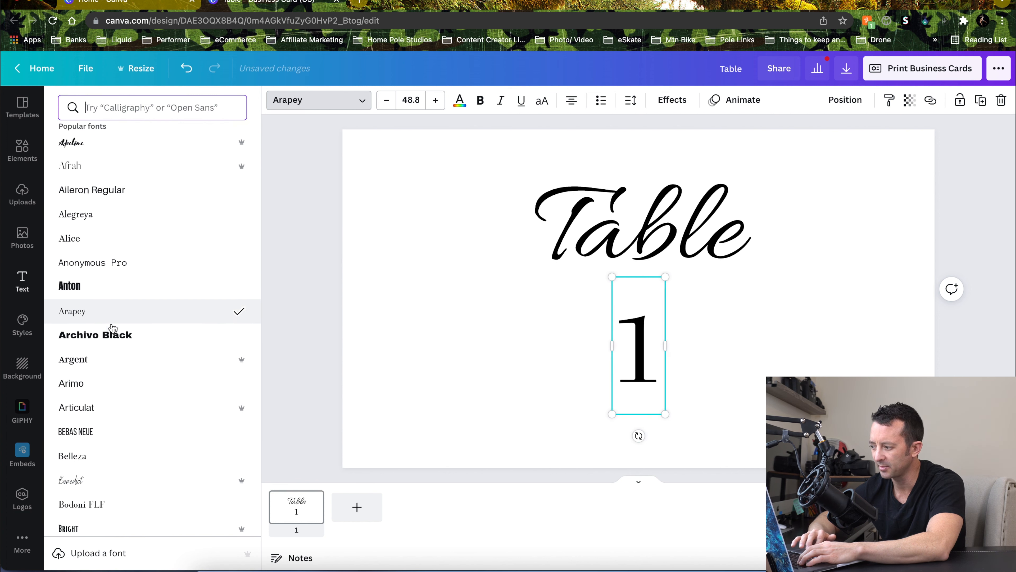
left_click(115, 340)
left_click(111, 322)
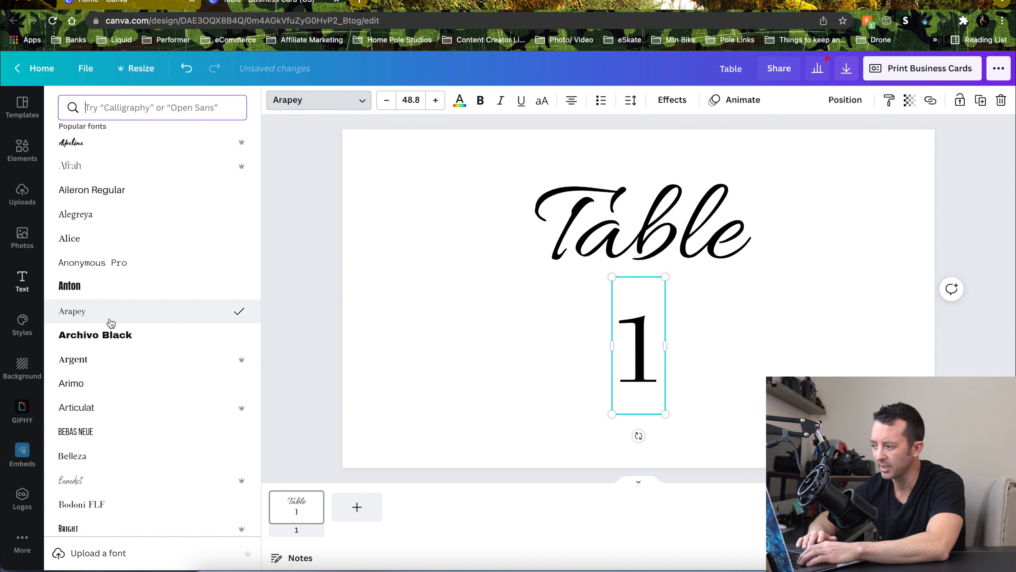
left_click(722, 396)
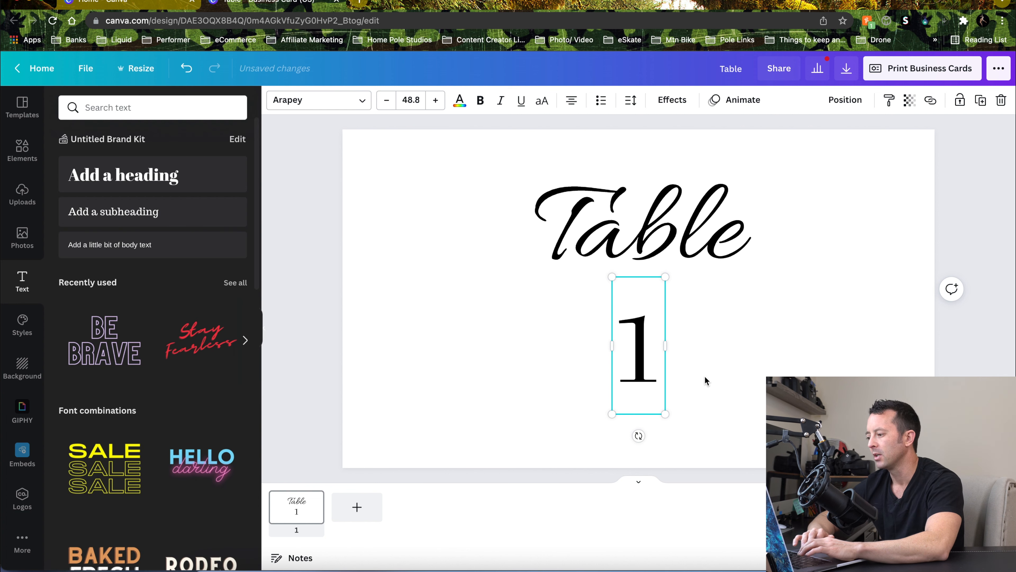
left_click(718, 276)
left_click(794, 352)
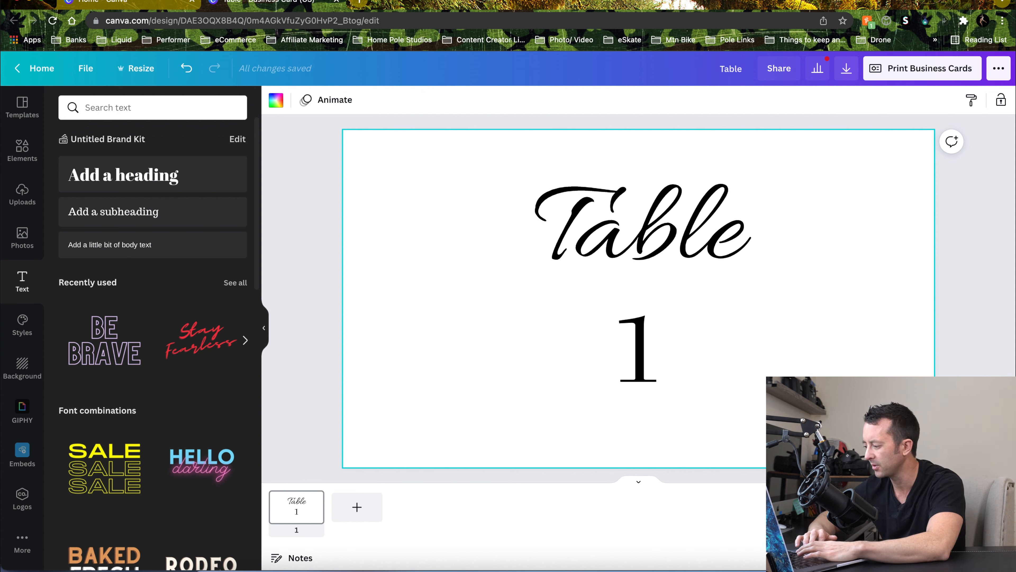
scroll(639, 298, "down", 6)
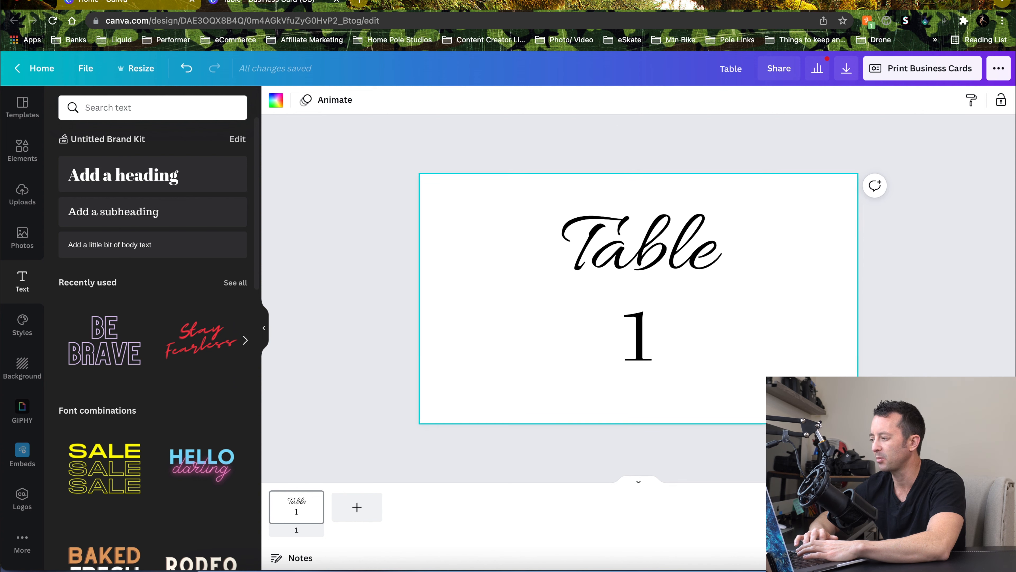
scroll(638, 298, "down", 2)
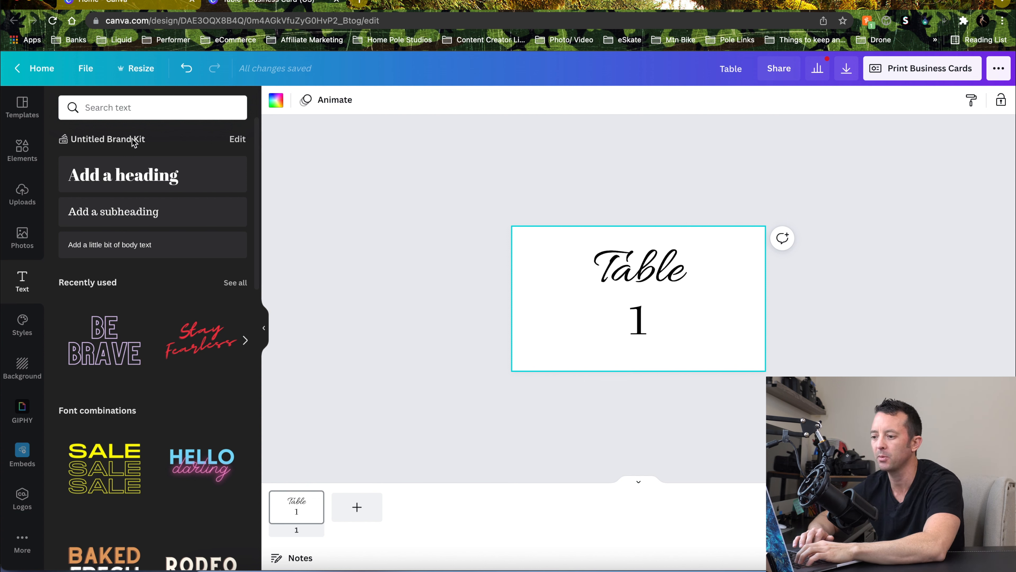
Search the elements library for leaves and browse the results for a suitable graphic
left_click(19, 150)
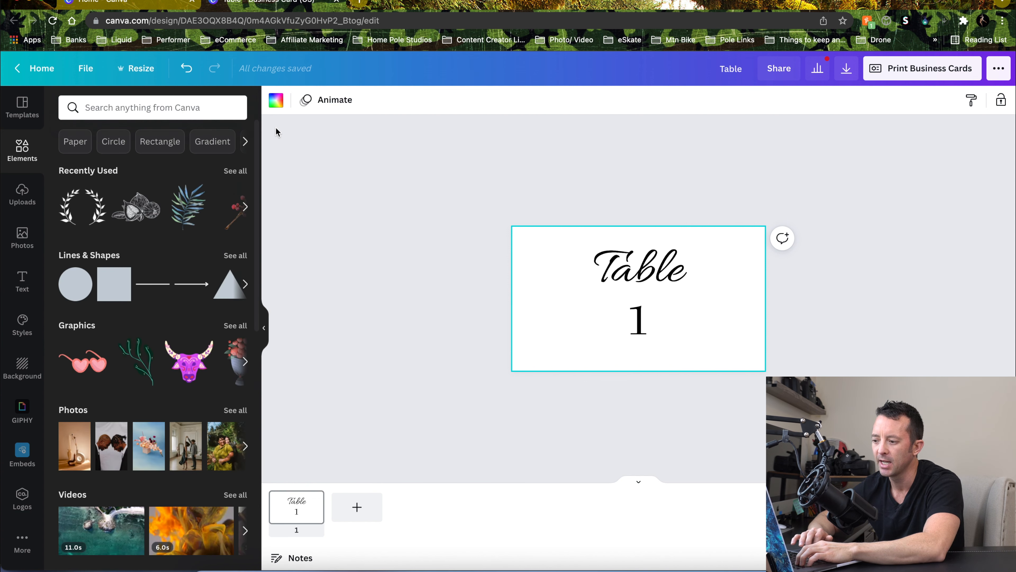
left_click(245, 207)
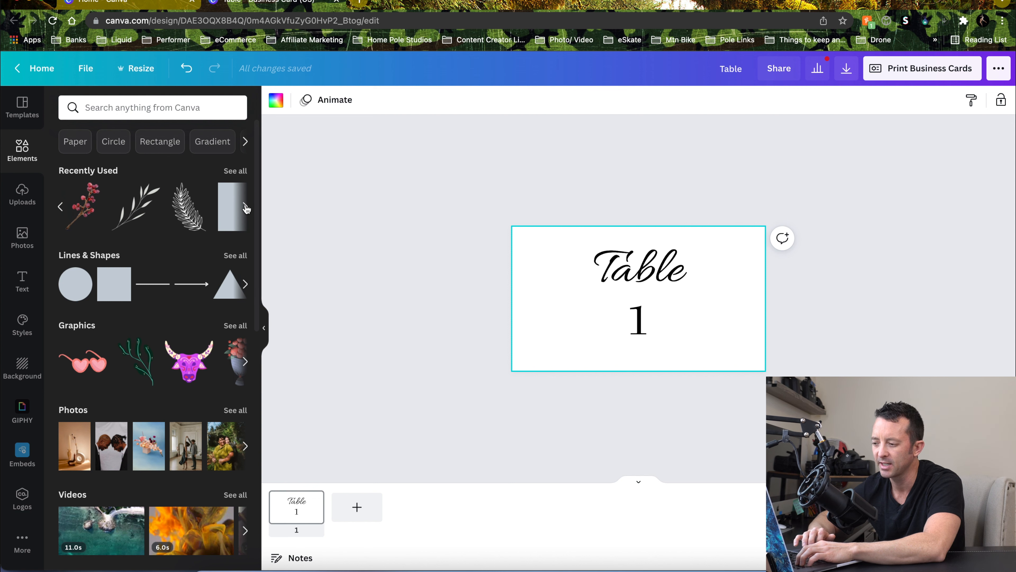
left_click(245, 207)
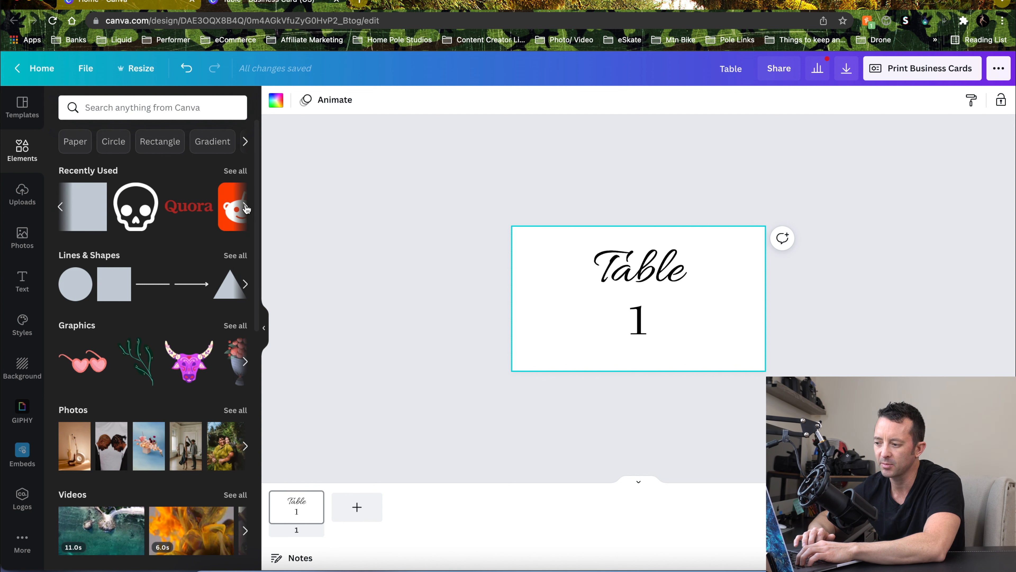
left_click(148, 107)
type("leaves")
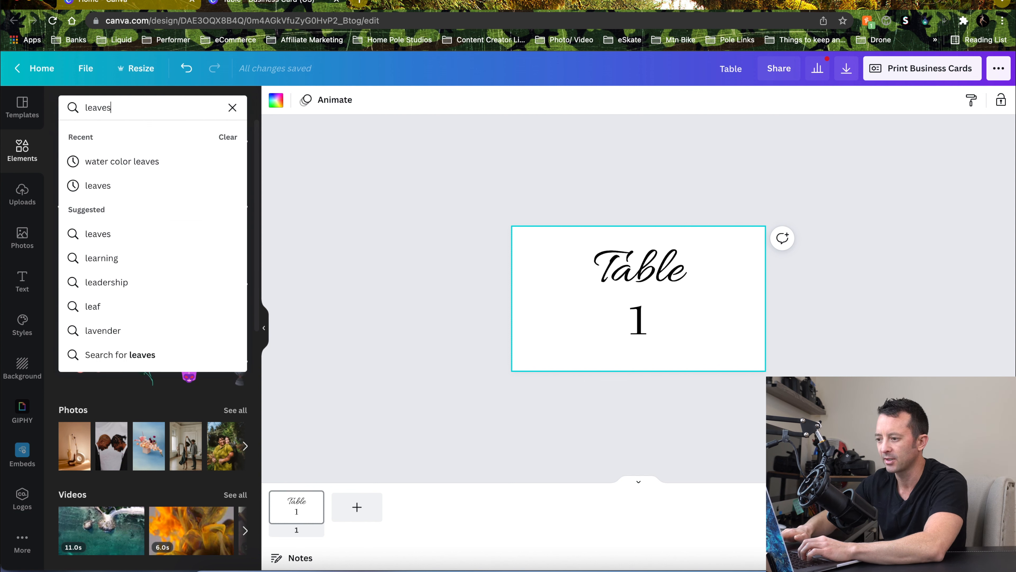
key("Return")
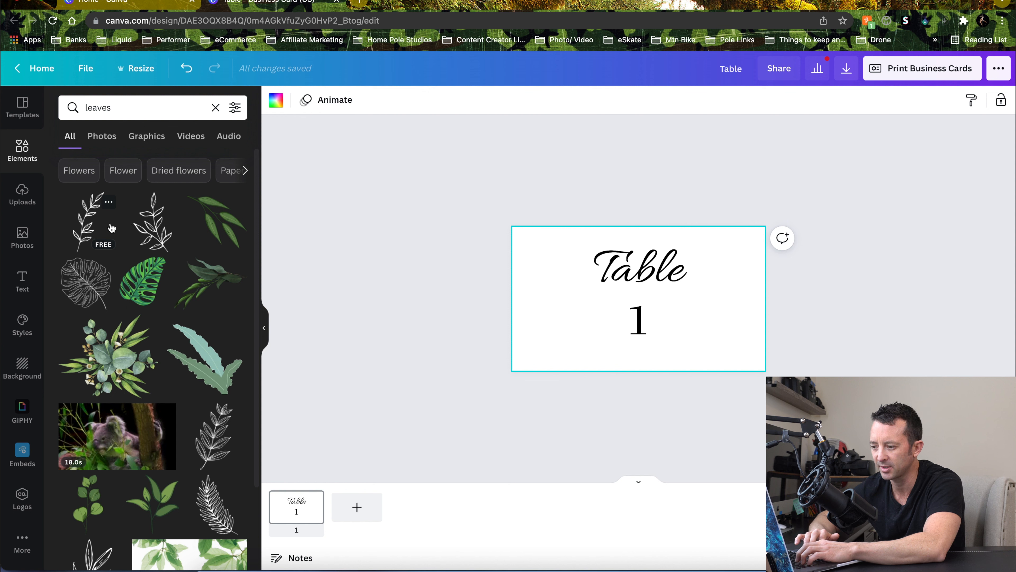
scroll(172, 240, "down", 3)
scroll(180, 243, "down", 2)
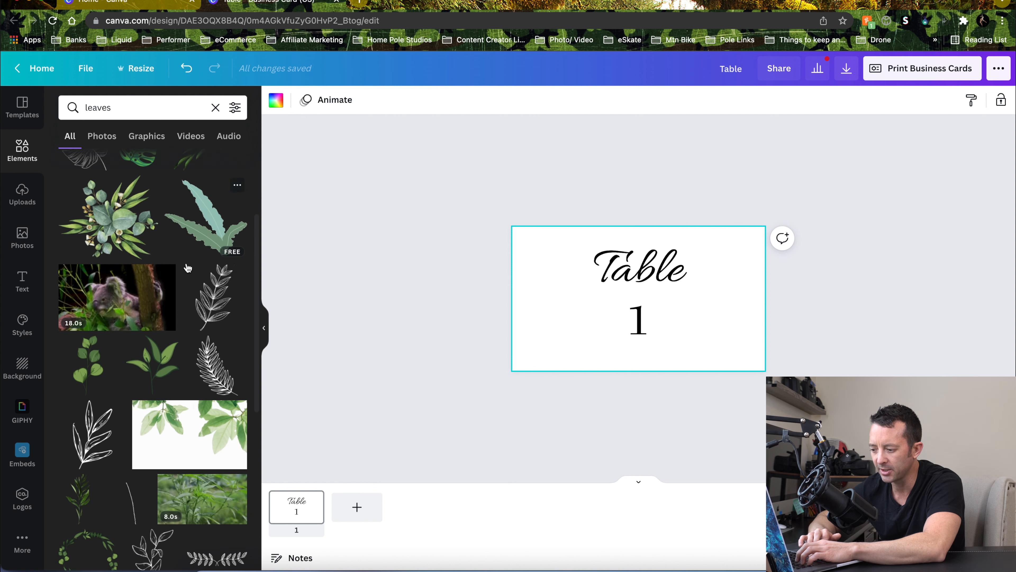
scroll(160, 318, "down", 3)
scroll(160, 318, "down", 6)
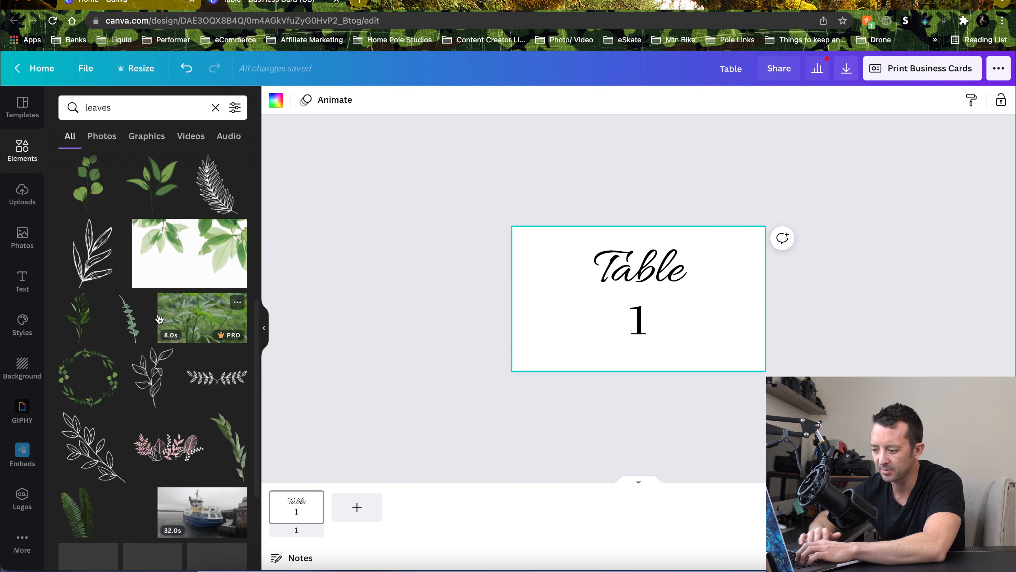
scroll(159, 319, "down", 2)
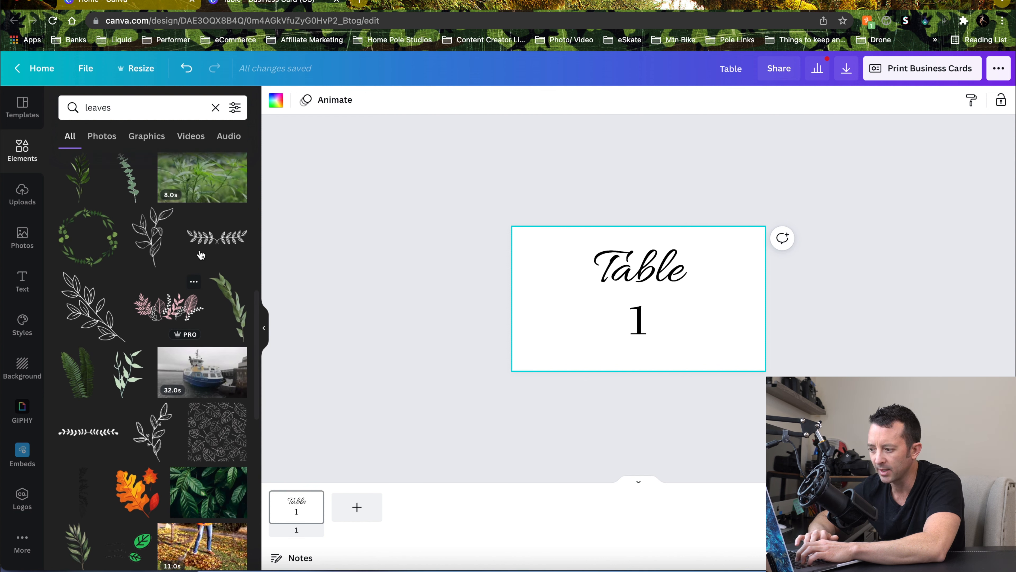
scroll(217, 240, "down", 4)
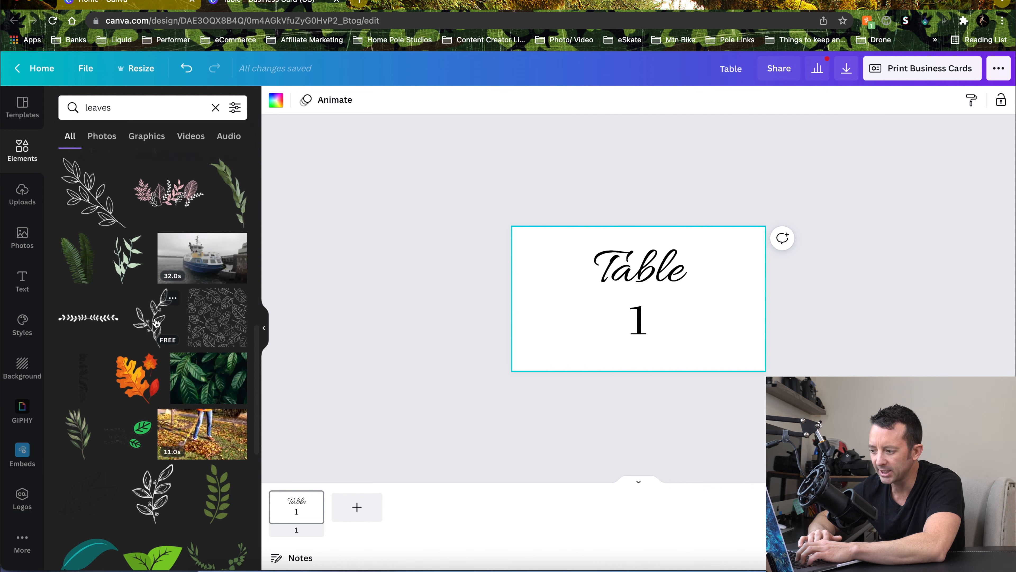
Add a line-drawn leaf branch, enlarge it, rotate it diagonally and place it in the card's top-left corner
left_click(156, 323)
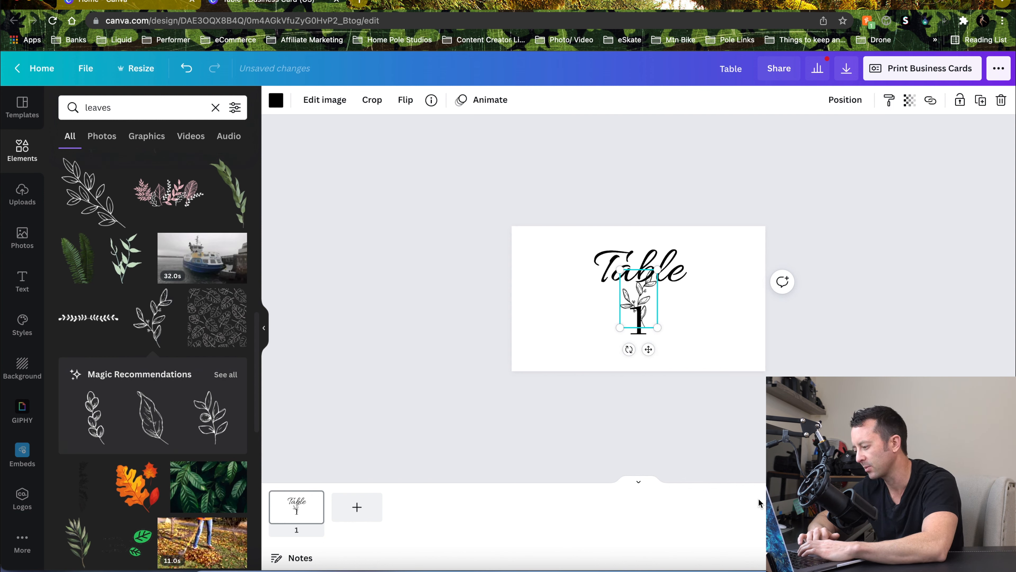
key("super+equal")
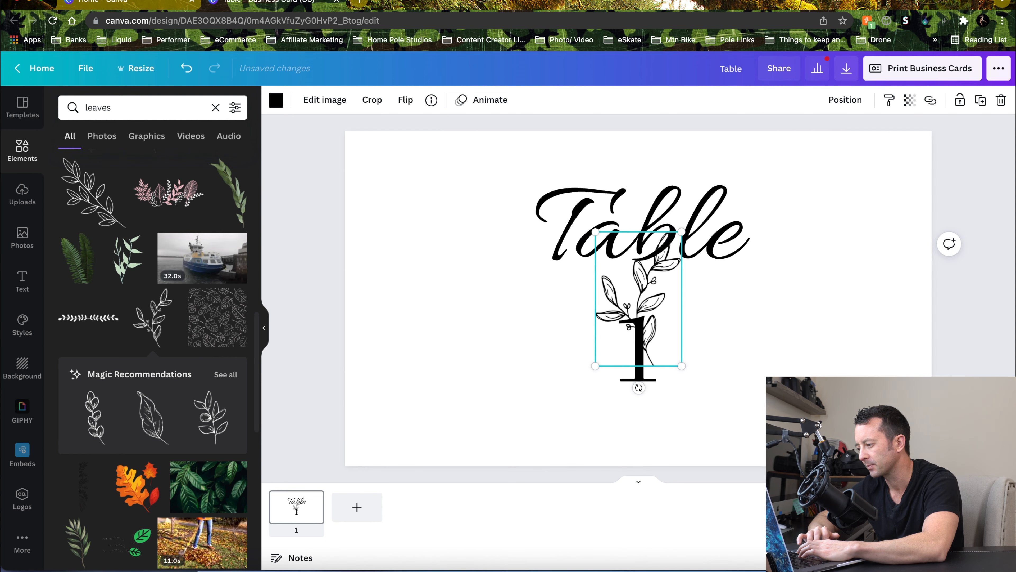
left_click_drag(604, 333, 375, 279)
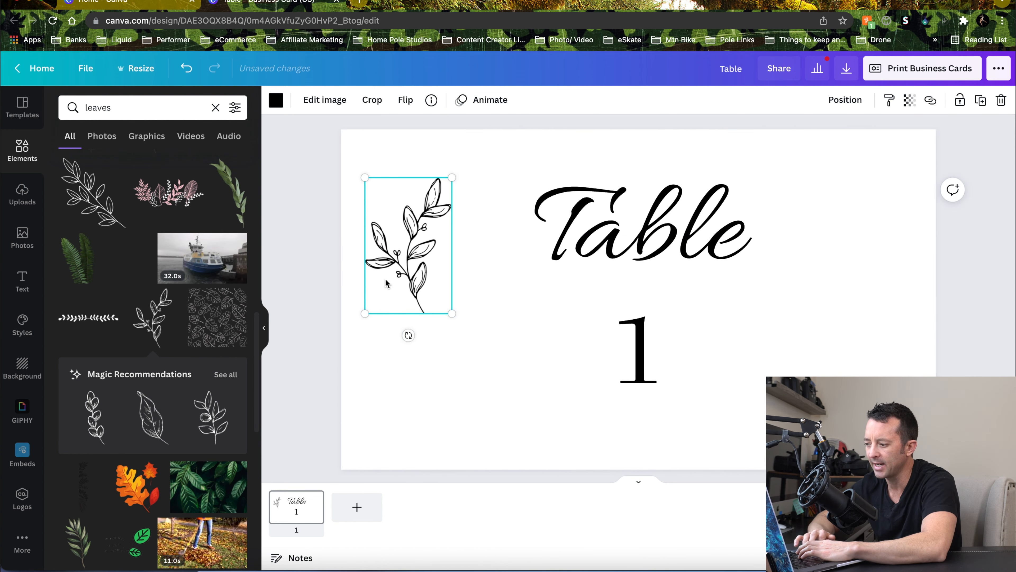
left_click_drag(453, 315, 580, 412)
left_click_drag(448, 458, 365, 454)
left_click_drag(363, 451, 329, 424)
left_click_drag(498, 334, 463, 210)
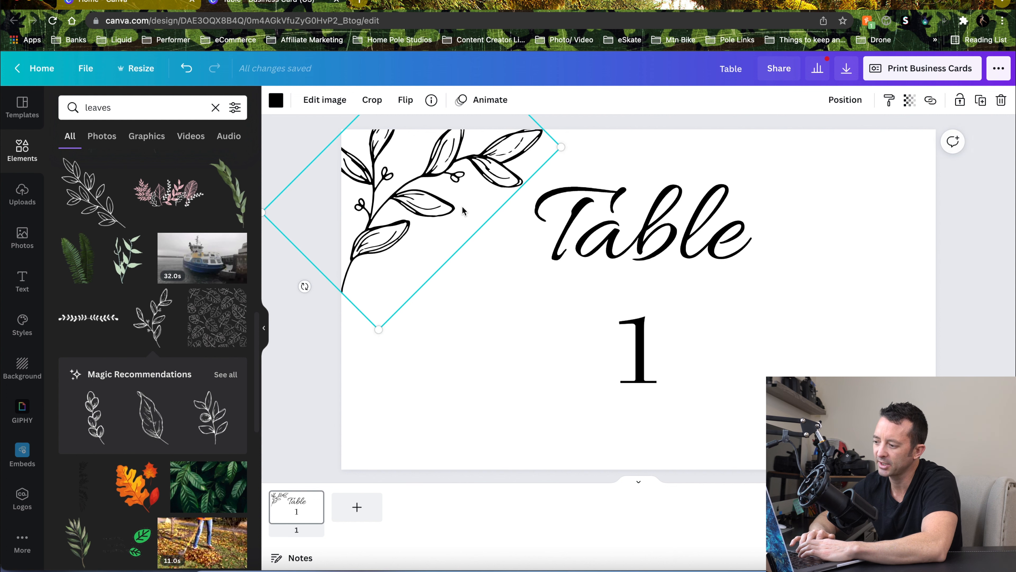
left_click(463, 368)
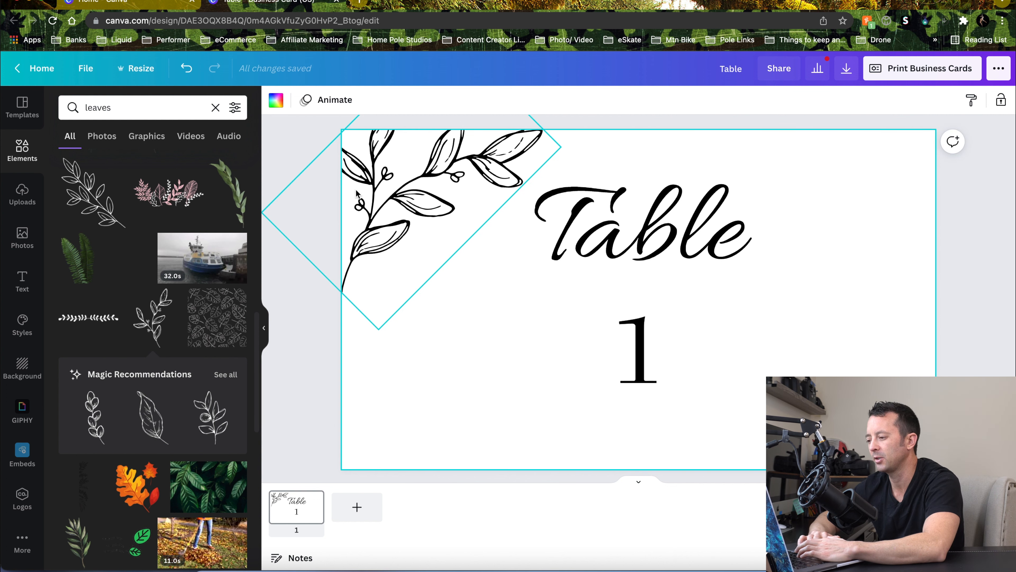
Fade the corner leaf branch by lowering its transparency, first to 63 and then a little further
left_click(470, 149)
left_click(911, 103)
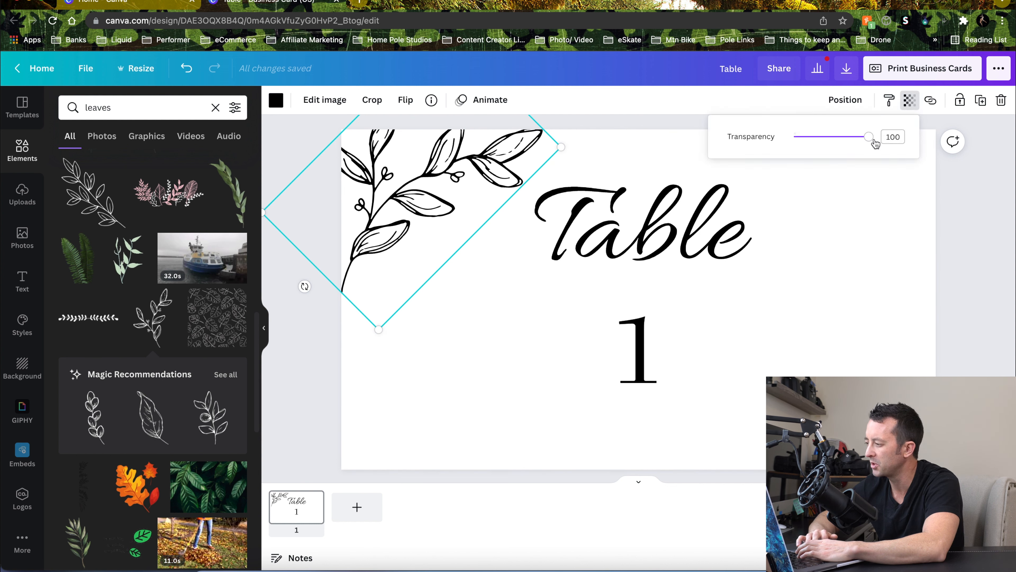
left_click_drag(867, 141, 842, 142)
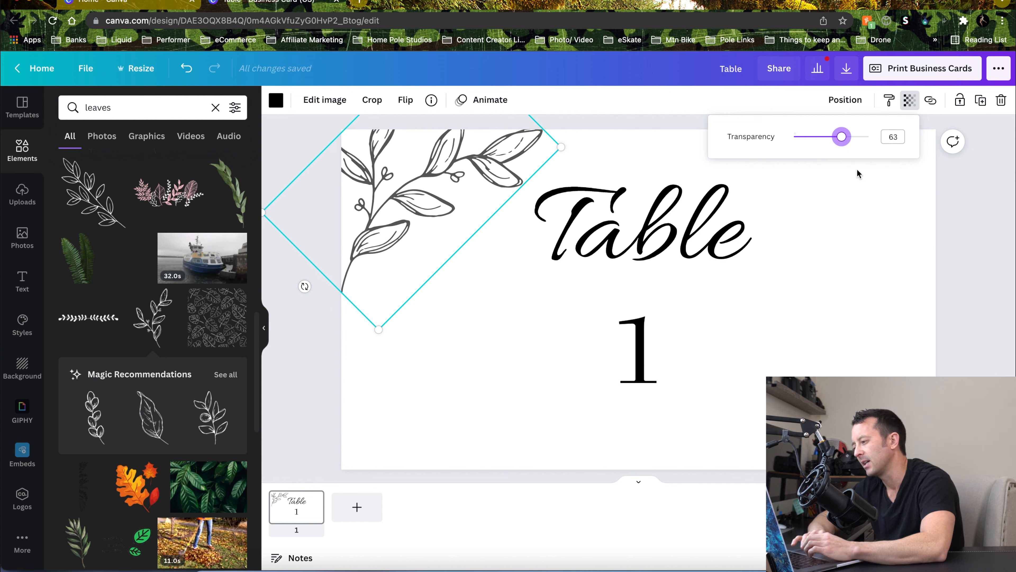
left_click(887, 252)
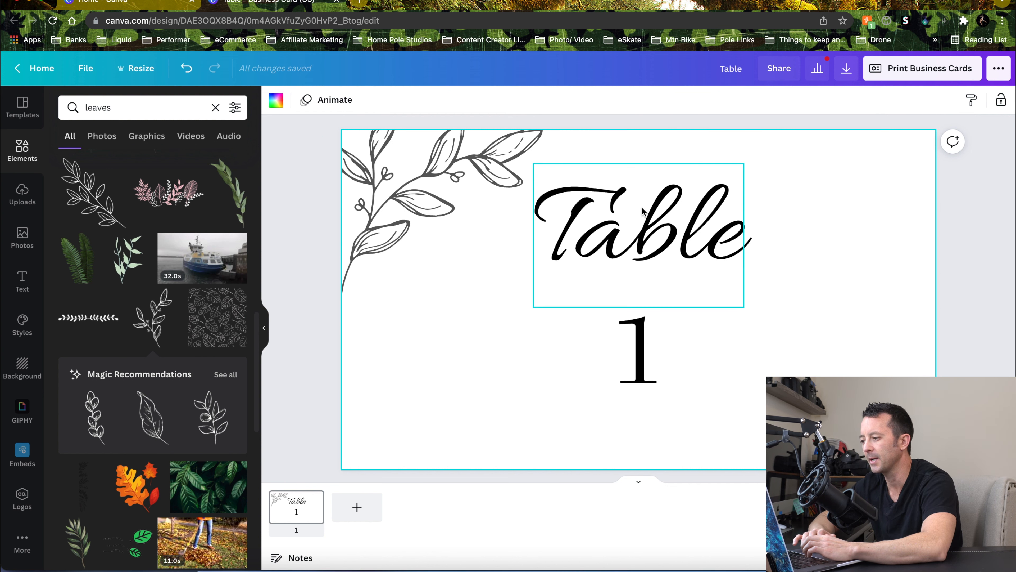
left_click(445, 206)
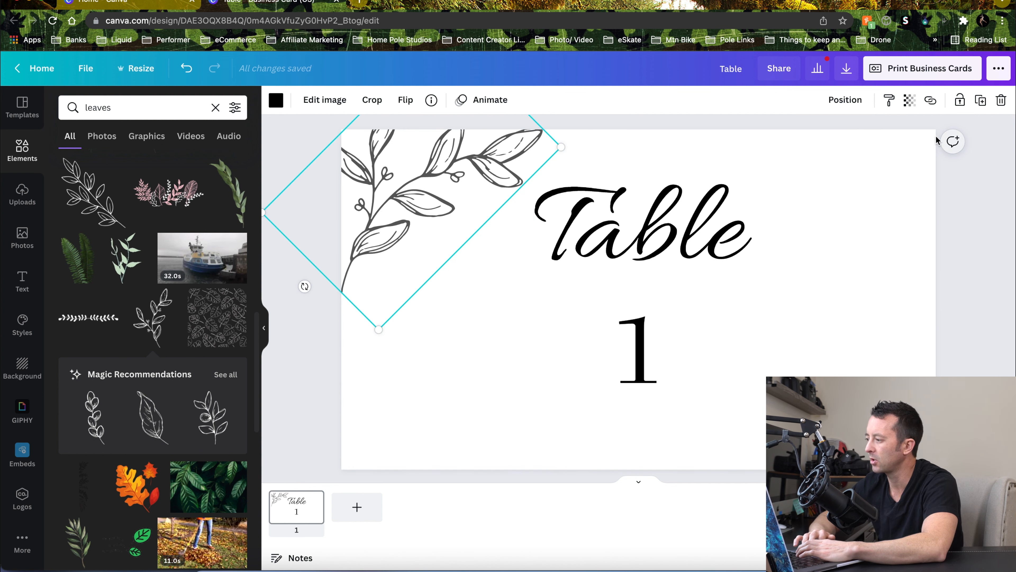
left_click(915, 105)
left_click_drag(841, 137, 825, 139)
left_click(833, 293)
left_click(832, 293)
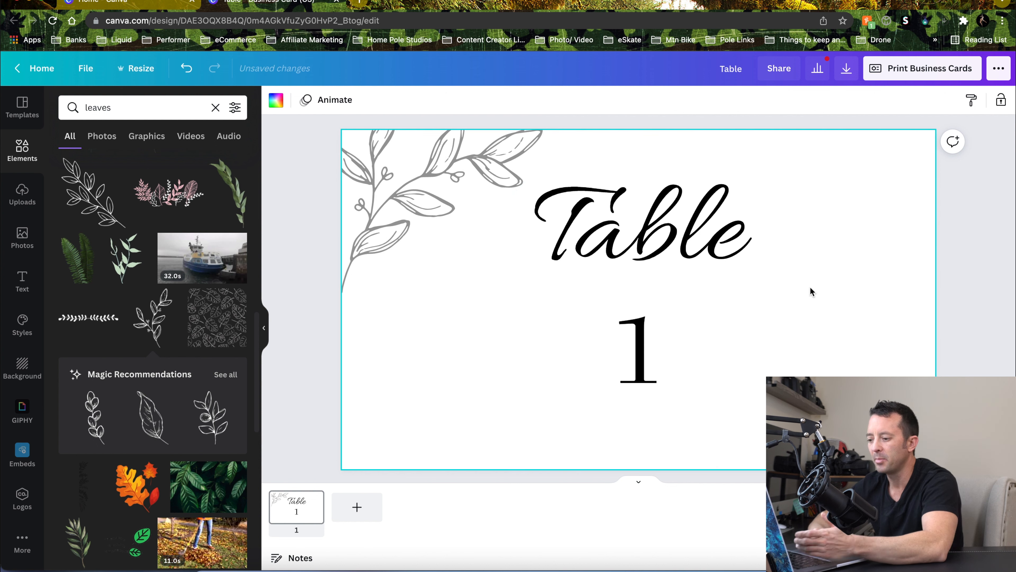
Add a green watercolor leaf graphic from the leaves results to the card and rotate it
scroll(197, 283, "down", 4)
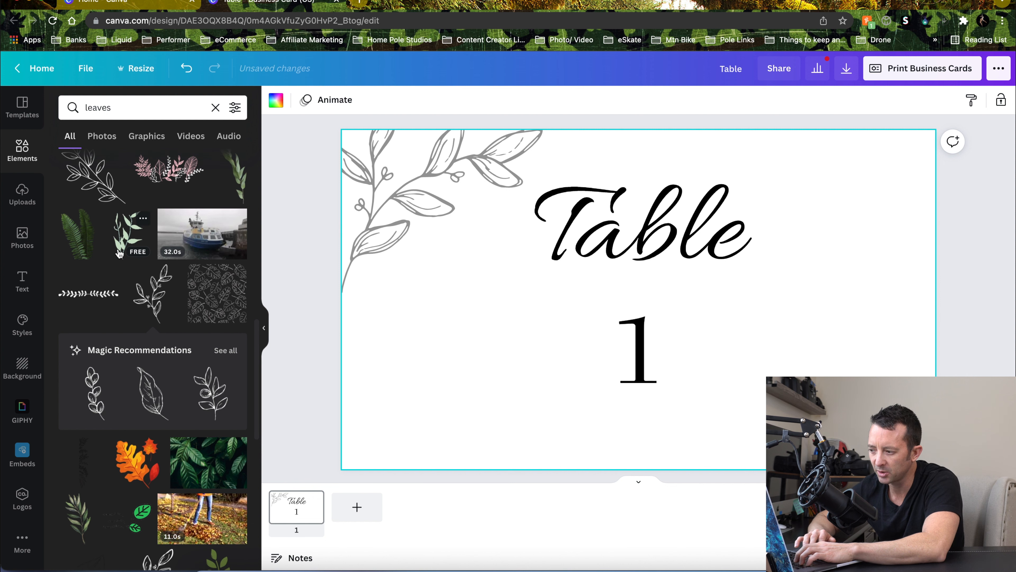
scroll(119, 253, "down", 4)
scroll(120, 253, "up", 6)
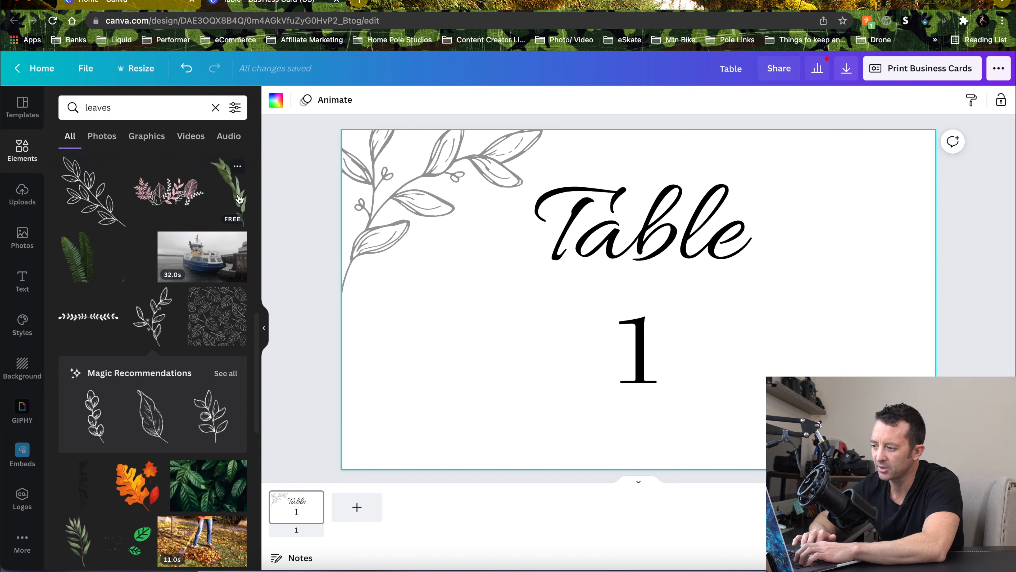
left_click(239, 196)
left_click_drag(711, 299, 729, 334)
left_click(663, 413)
left_click(603, 430)
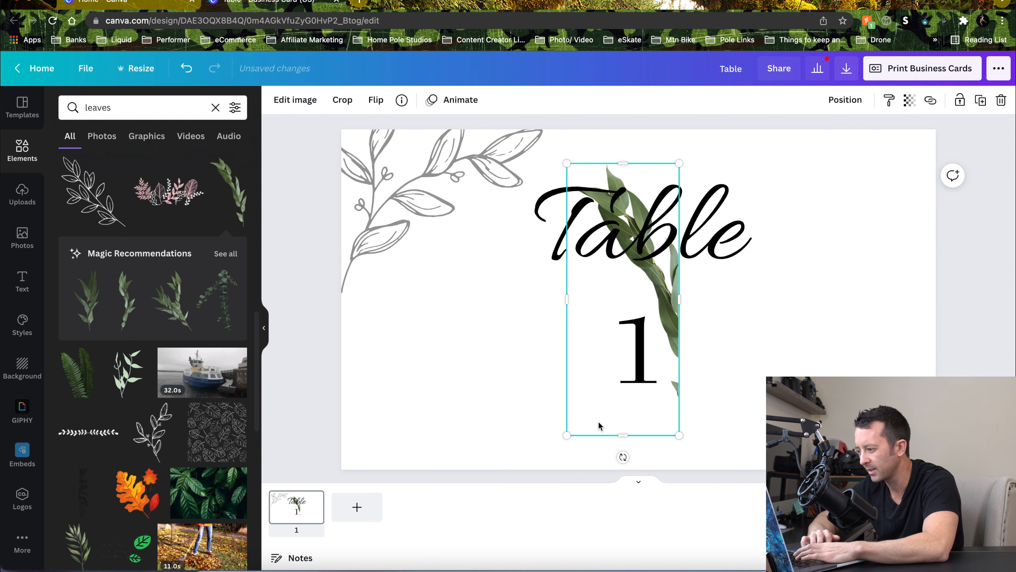
left_click_drag(622, 458, 656, 452)
Move the green leaf into the card's top-right corner, enlarging and rotating it diagonally
left_click(632, 425)
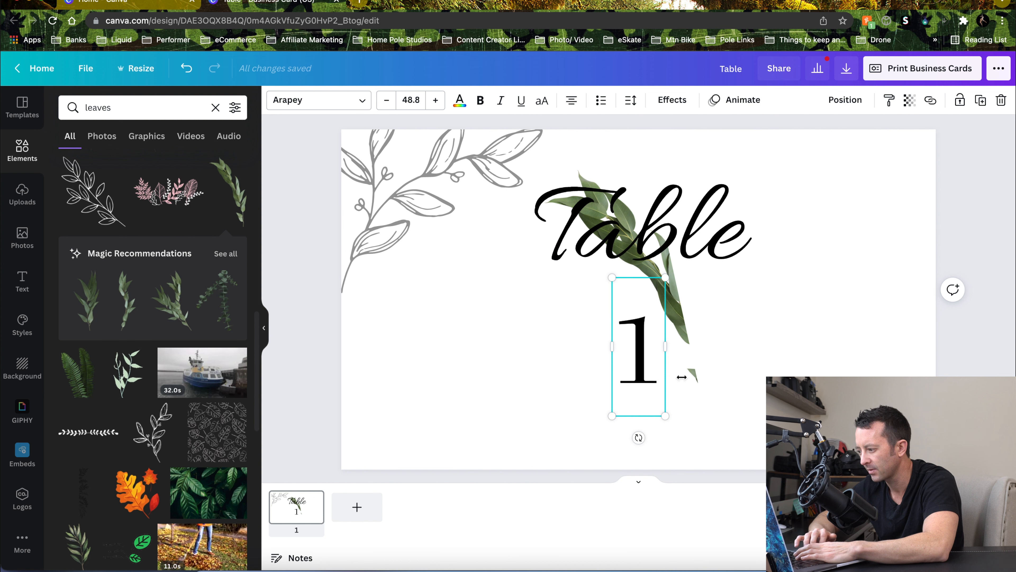
left_click(584, 287)
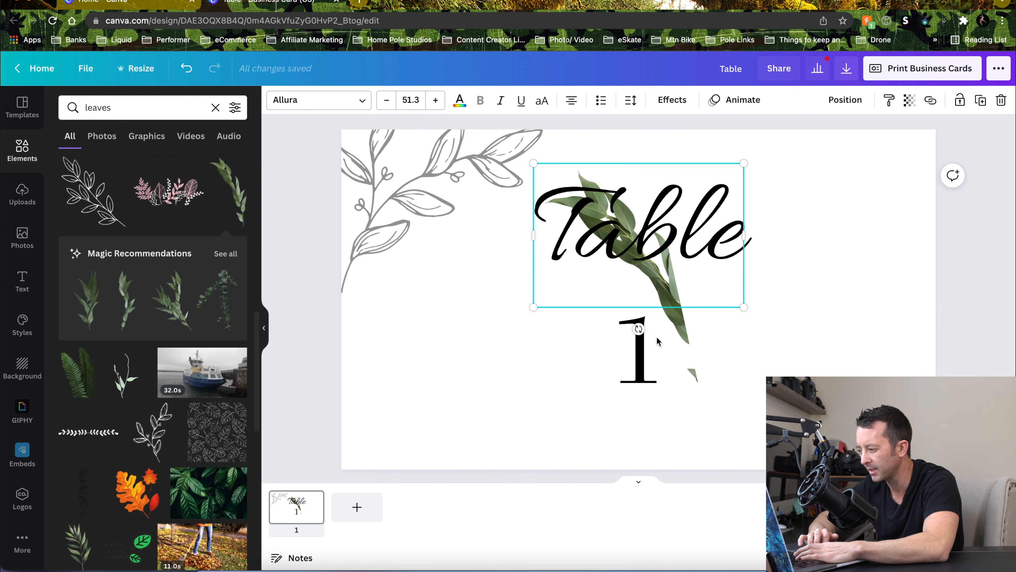
left_click(707, 363)
left_click(690, 356)
left_click(729, 394)
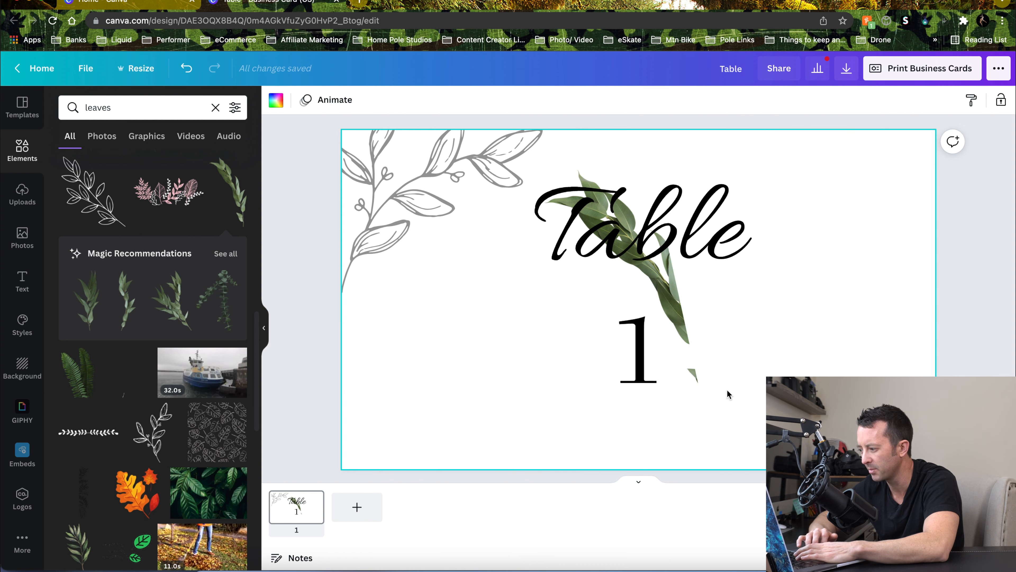
left_click(689, 375)
left_click_drag(689, 376, 933, 246)
left_click_drag(862, 295, 865, 264)
left_click_drag(885, 374, 908, 367)
mouse_move(878, 273)
left_mouse_down()
mouse_move(889, 266)
mouse_move(855, 270)
mouse_move(863, 261)
left_mouse_up()
left_click(990, 231)
left_click(856, 201)
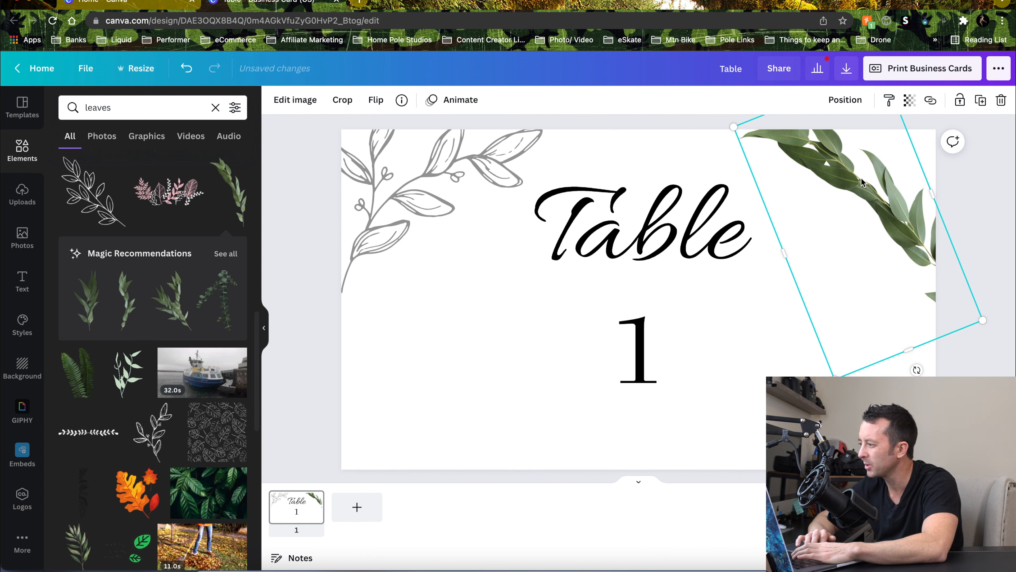
Lower the green leaf's transparency slightly to 98
left_click(910, 103)
mouse_move(869, 138)
left_mouse_down()
mouse_move(842, 140)
mouse_move(868, 140)
left_mouse_up()
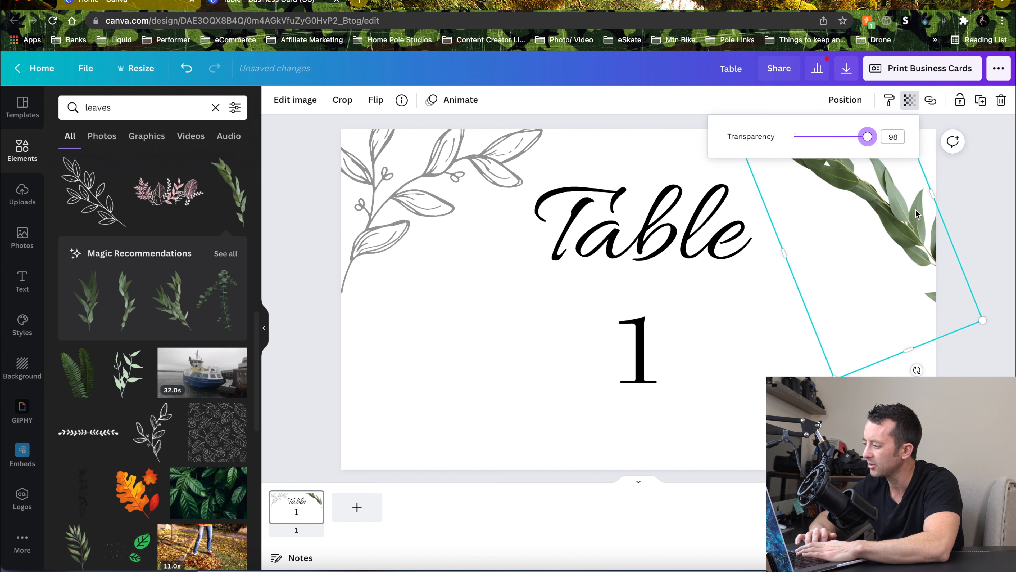
left_click(934, 203)
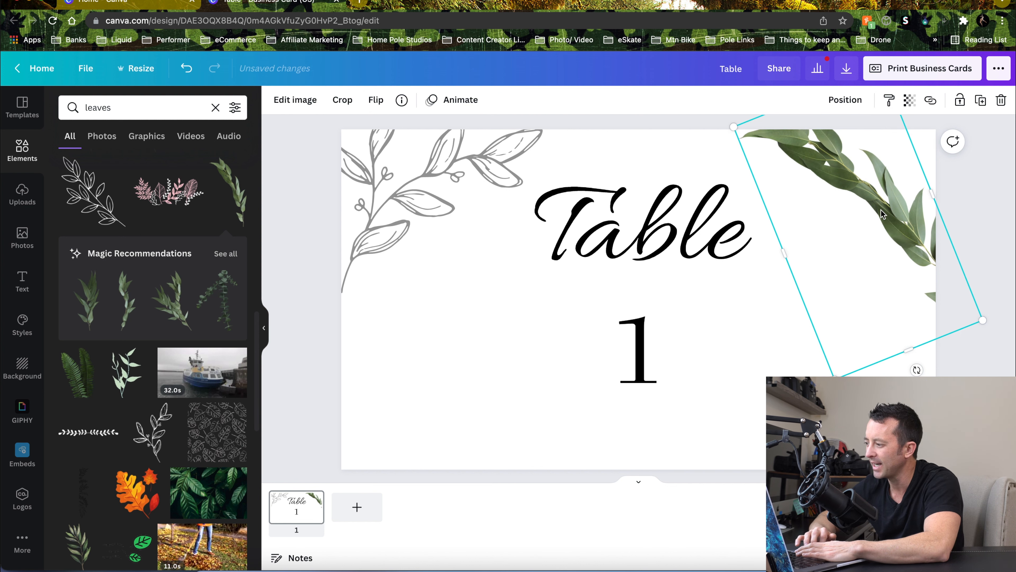
Apply the Epic filter to the green leaf after previewing several other filters
left_click(284, 103)
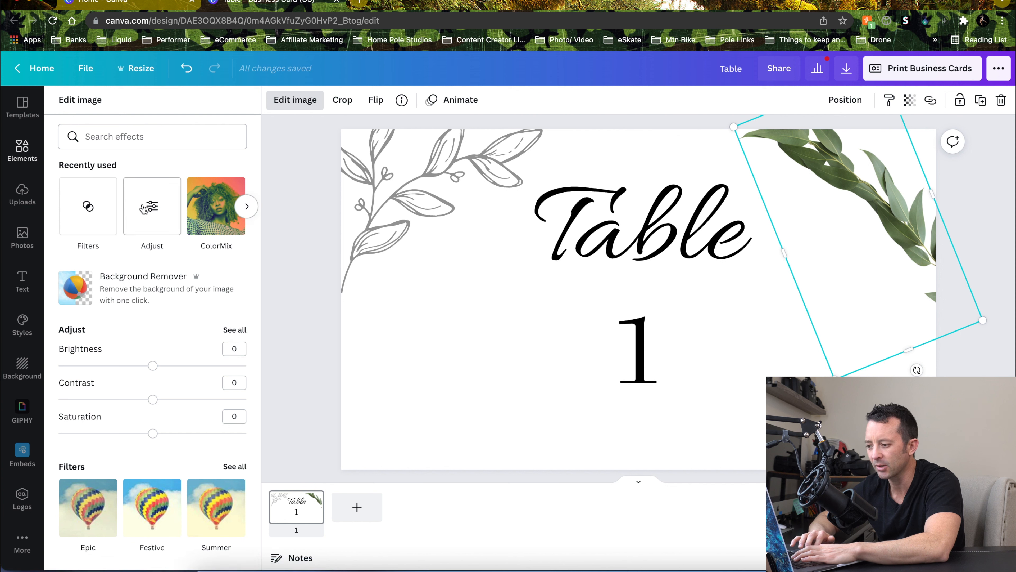
scroll(155, 212, "down", 5)
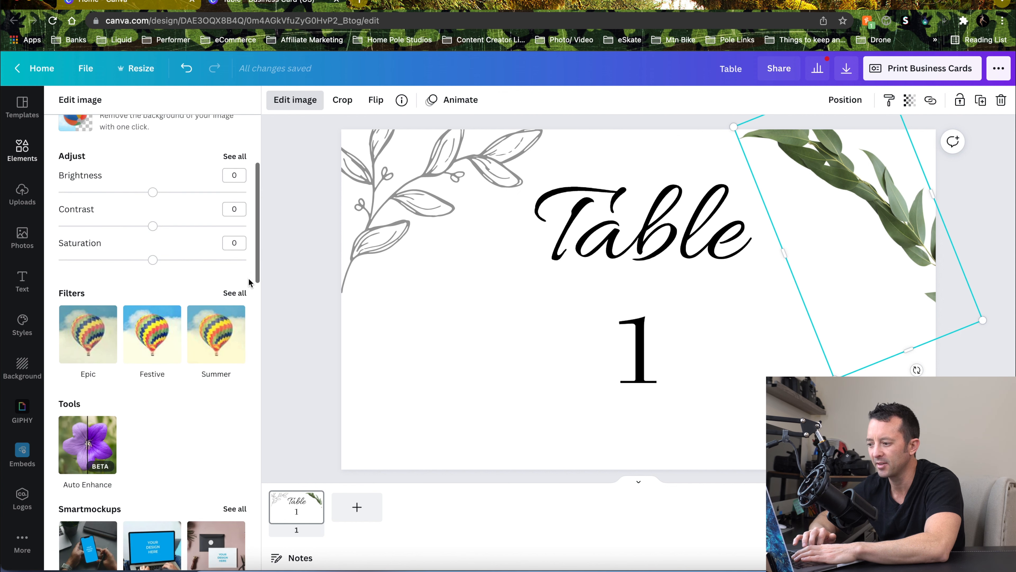
left_click(233, 286)
left_click(149, 309)
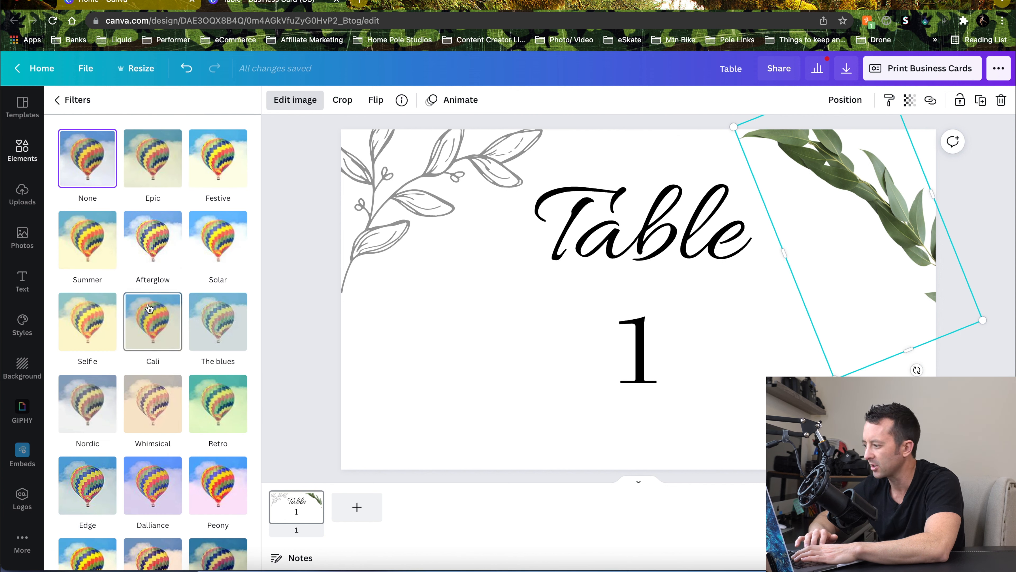
left_click(223, 313)
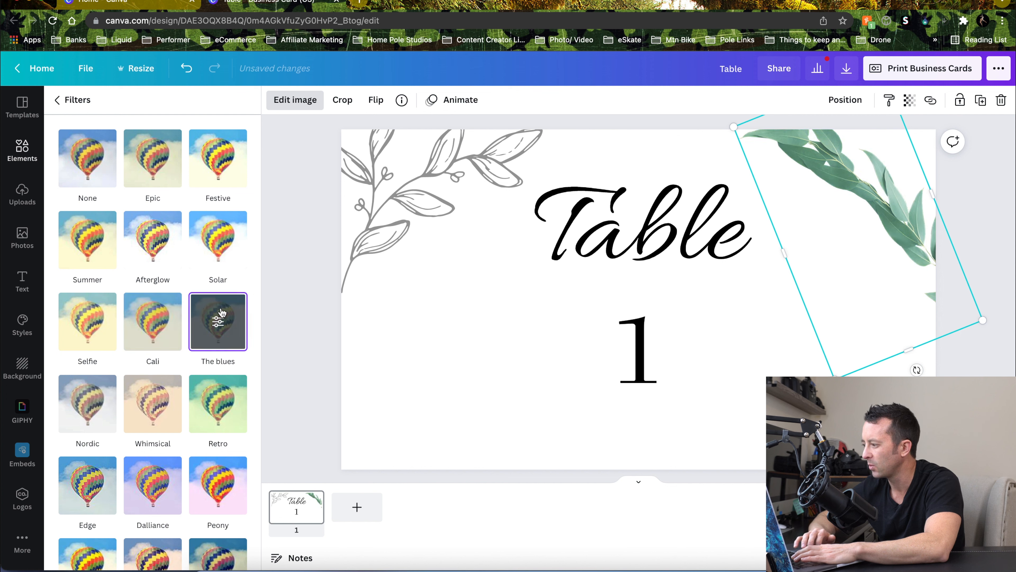
left_click(157, 409)
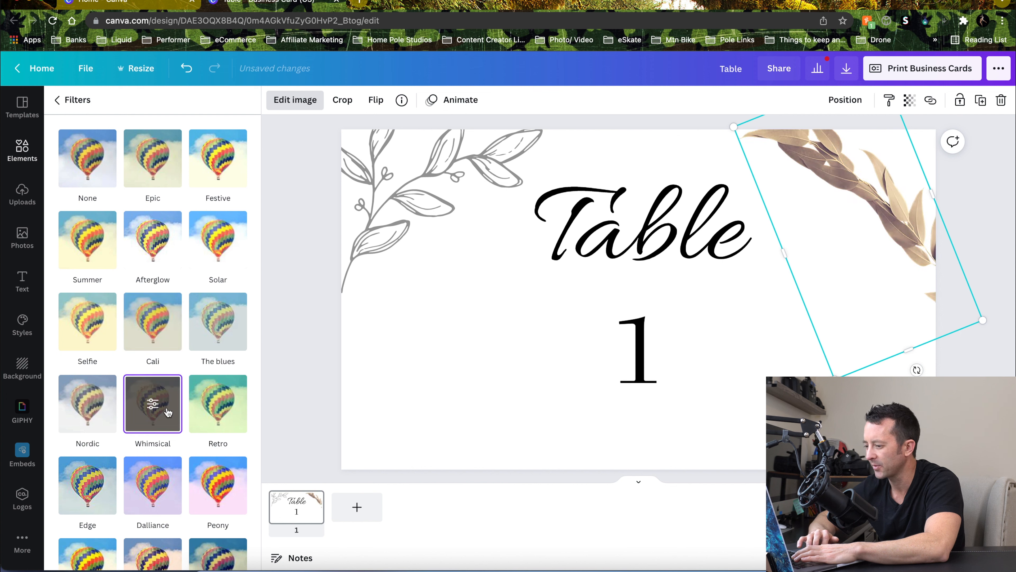
left_click(216, 405)
scroll(210, 424, "down", 2)
left_click(143, 416)
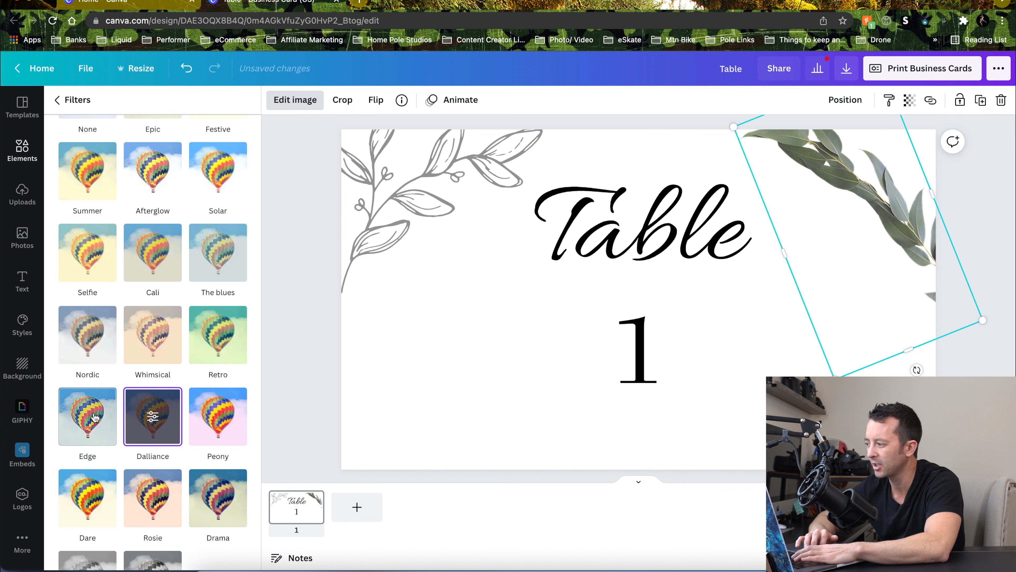
left_click(89, 416)
scroll(88, 416, "down", 2)
left_click(93, 432)
scroll(147, 433, "up", 4)
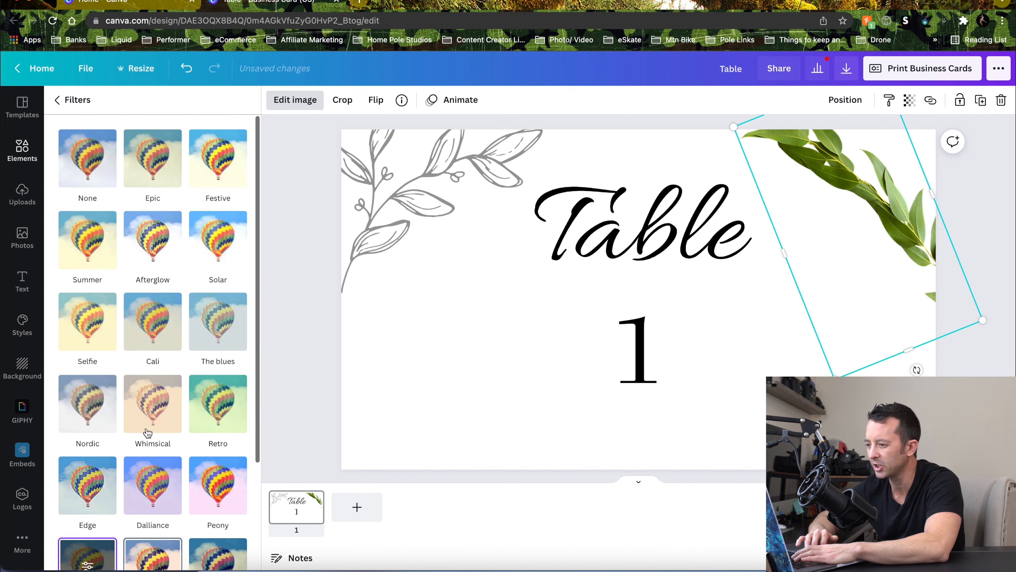
left_click(155, 162)
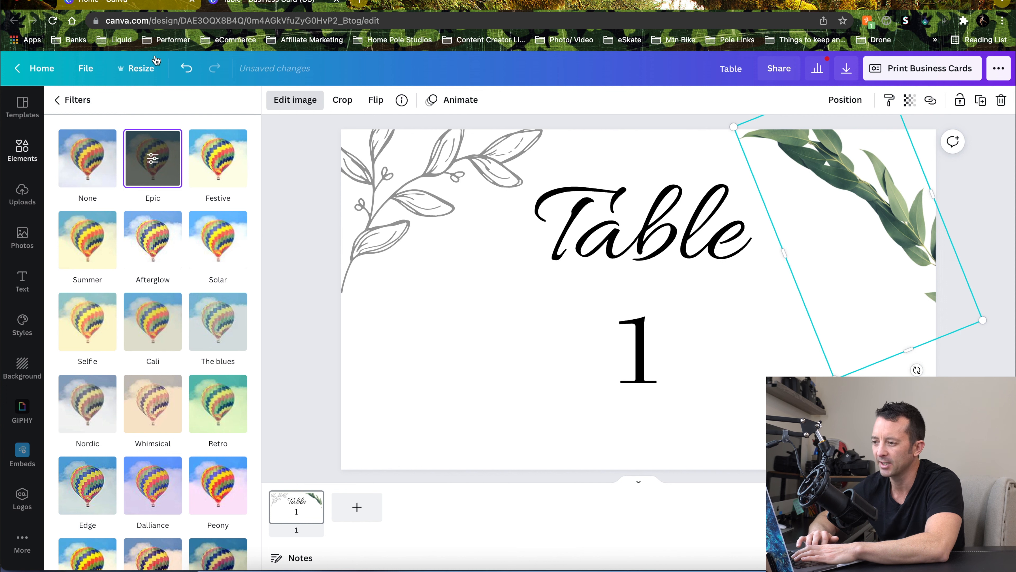
left_click(57, 101)
scroll(149, 255, "up", 5)
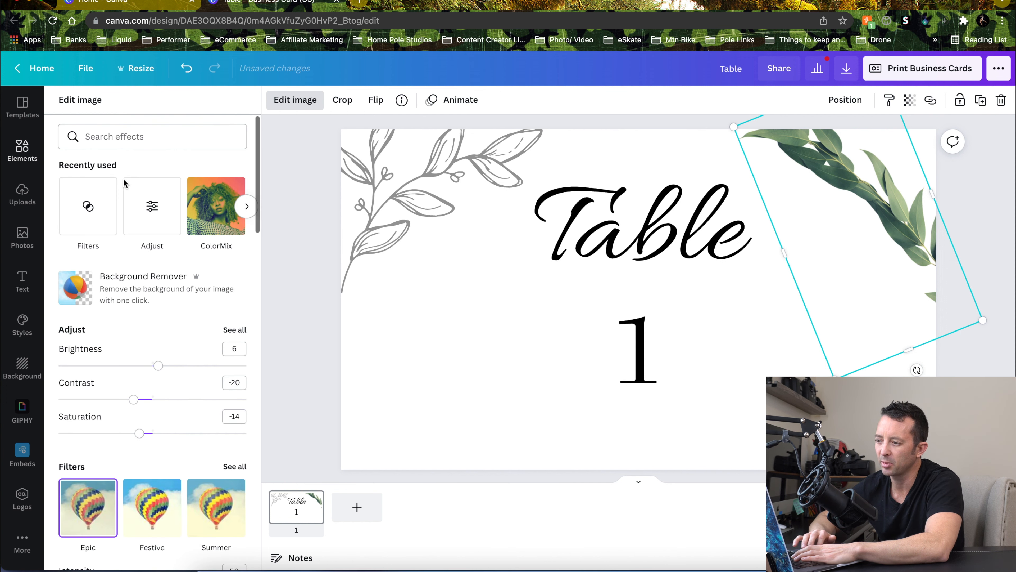
Search the elements library for olive branch and delete the green corner leaf
left_click(15, 167)
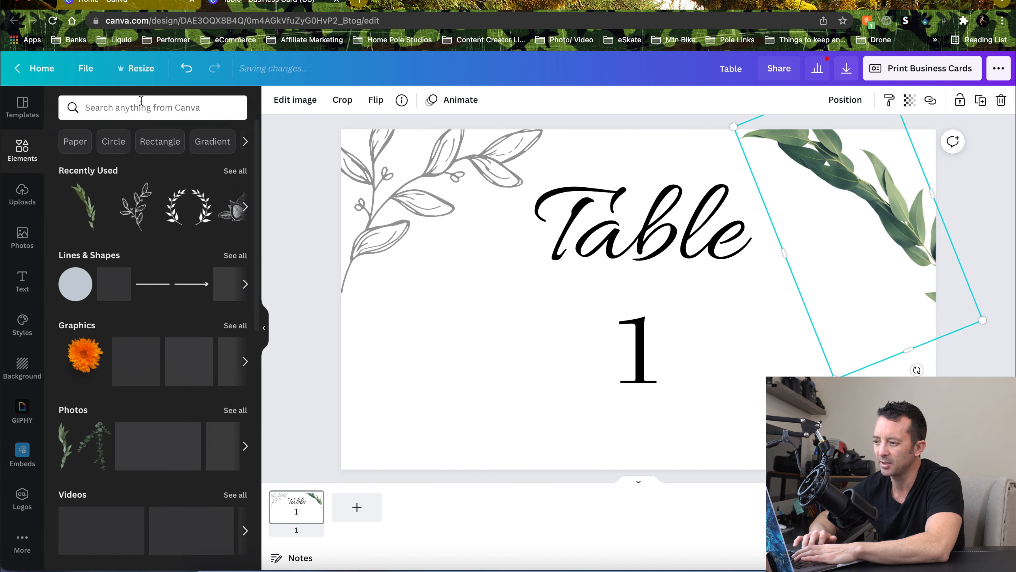
left_click(146, 112)
type("olive")
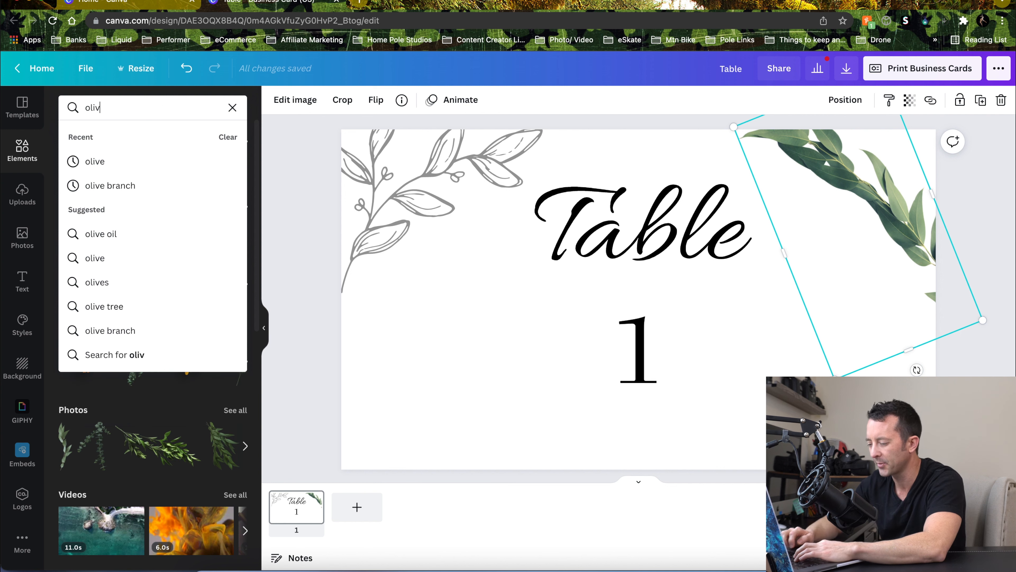
key("Down")
key("Return")
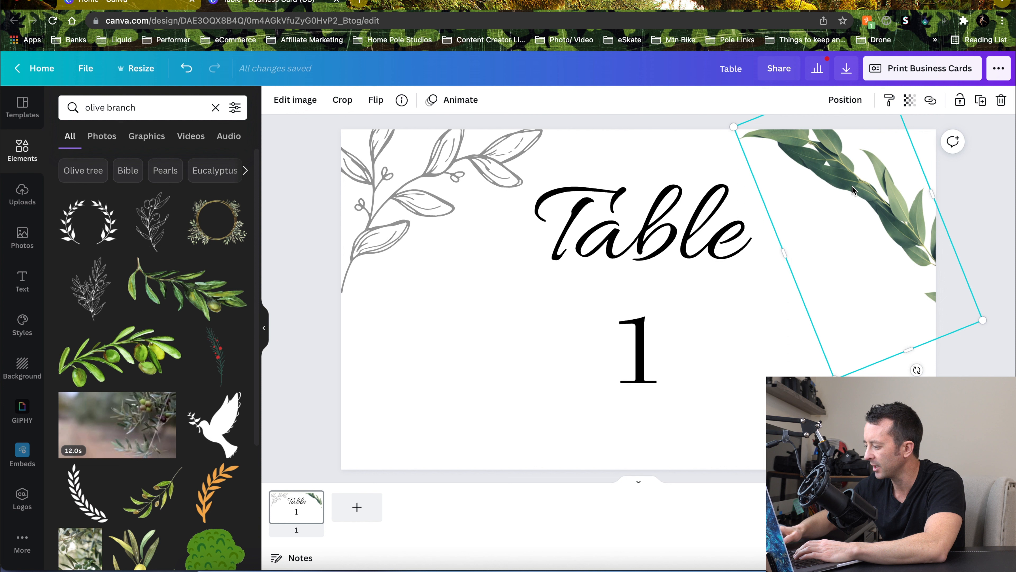
key("Delete")
Add a watercolor olive branch, shrink and rotate it diagonally, and place it in the card's top-right corner
scroll(123, 252, "down", 2)
scroll(124, 252, "down", 3)
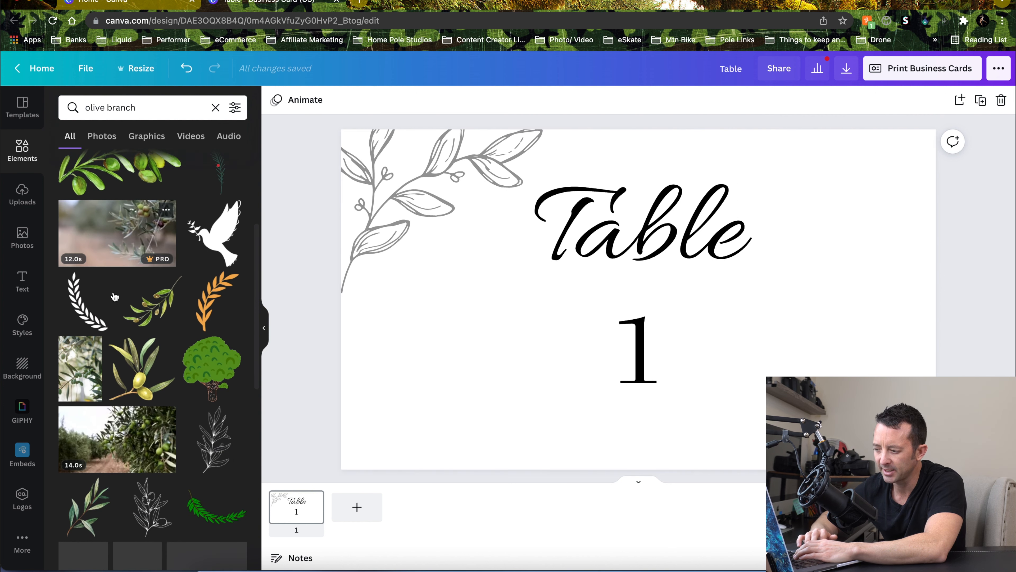
scroll(120, 300, "down", 5)
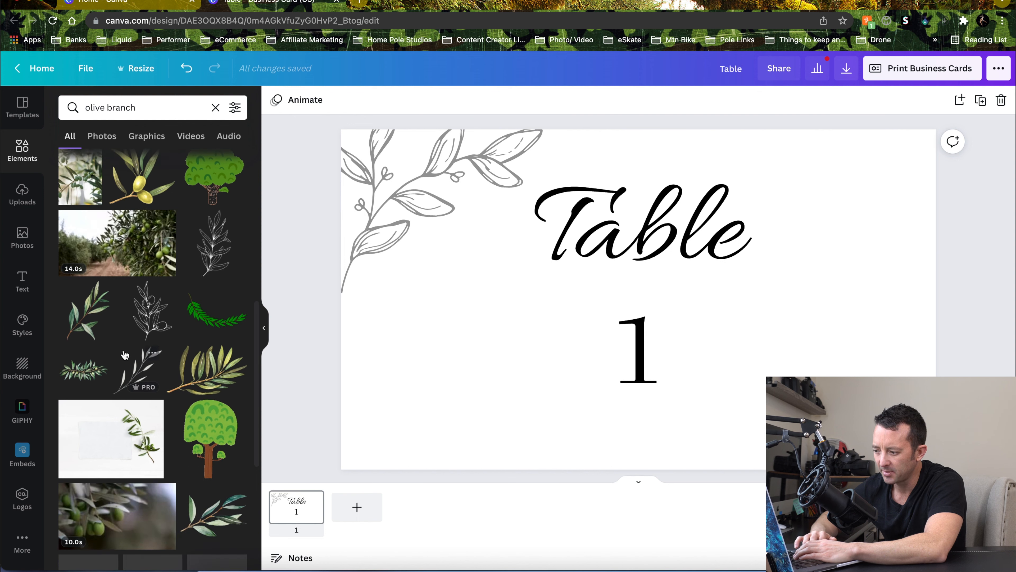
scroll(124, 355, "down", 3)
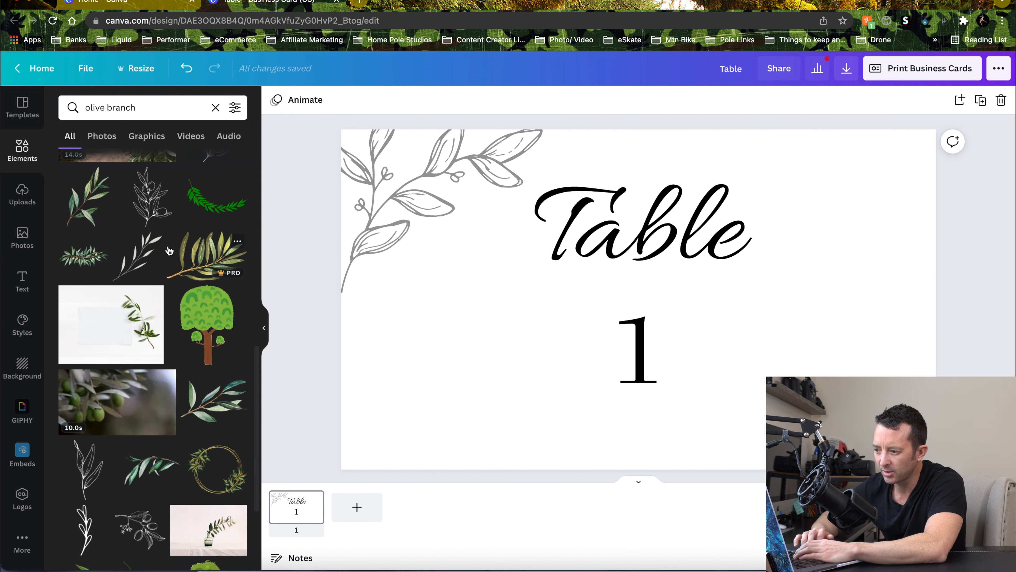
left_click(83, 256)
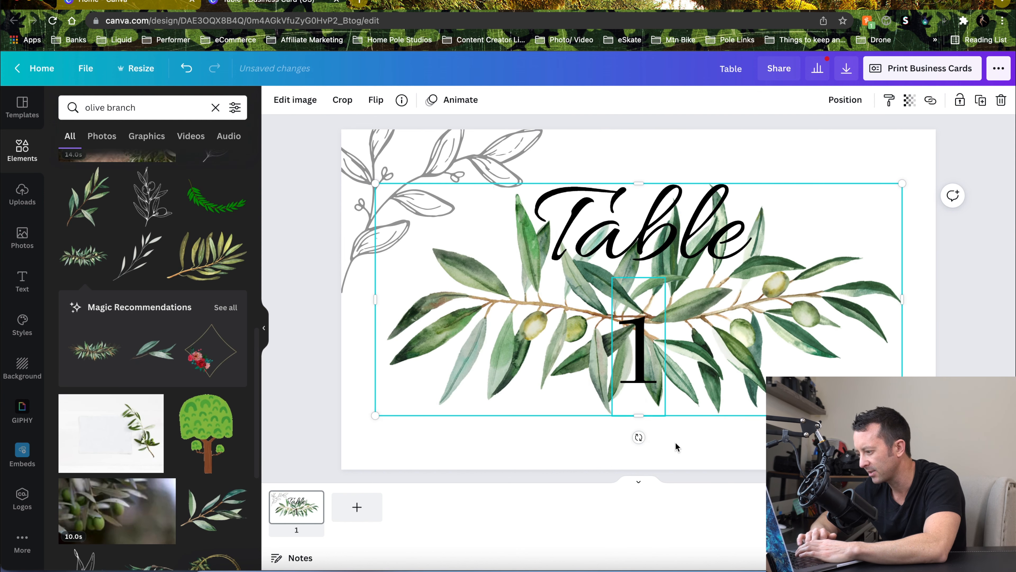
mouse_move(900, 299)
left_mouse_down()
mouse_move(844, 298)
mouse_move(901, 304)
left_mouse_up()
left_click_drag(904, 177, 592, 334)
left_click_drag(520, 360, 874, 176)
left_click_drag(832, 257, 917, 113)
left_click_drag(856, 195, 897, 193)
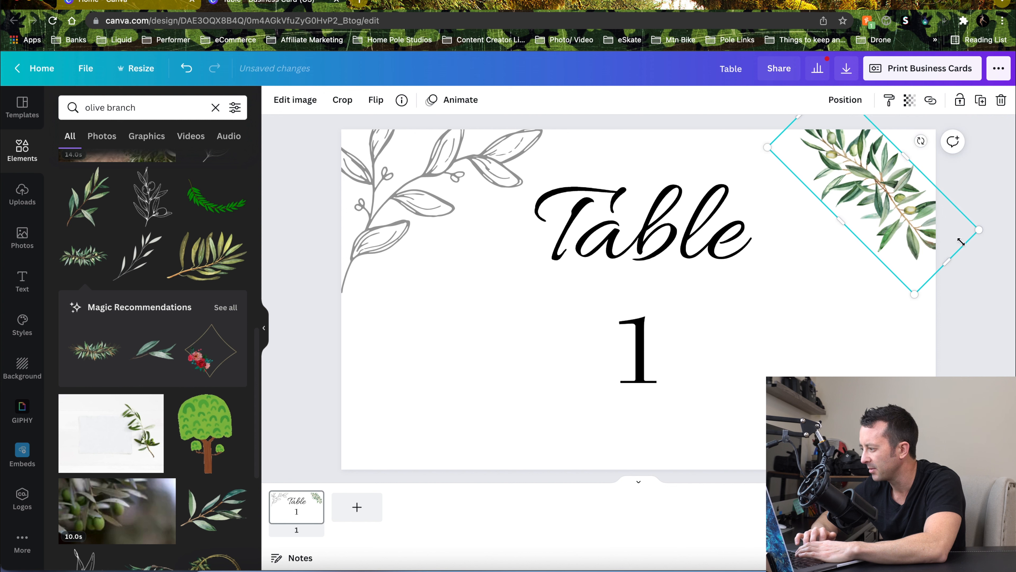
left_click_drag(984, 232, 1007, 240)
left_click_drag(895, 196, 884, 190)
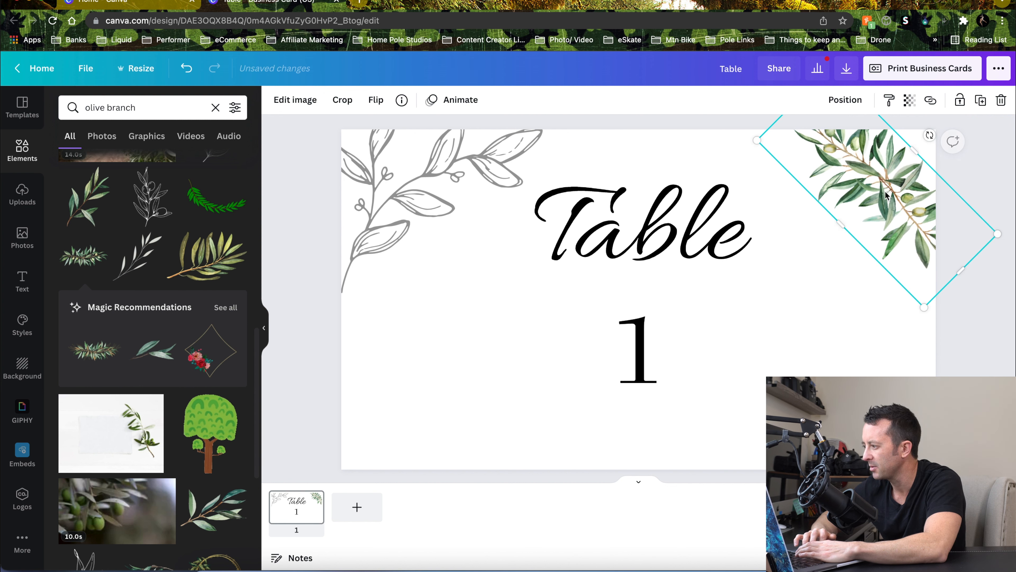
Set the olive branch's transparency to 81
left_click(909, 100)
mouse_move(868, 139)
left_mouse_down()
mouse_move(845, 140)
mouse_move(855, 143)
left_mouse_up()
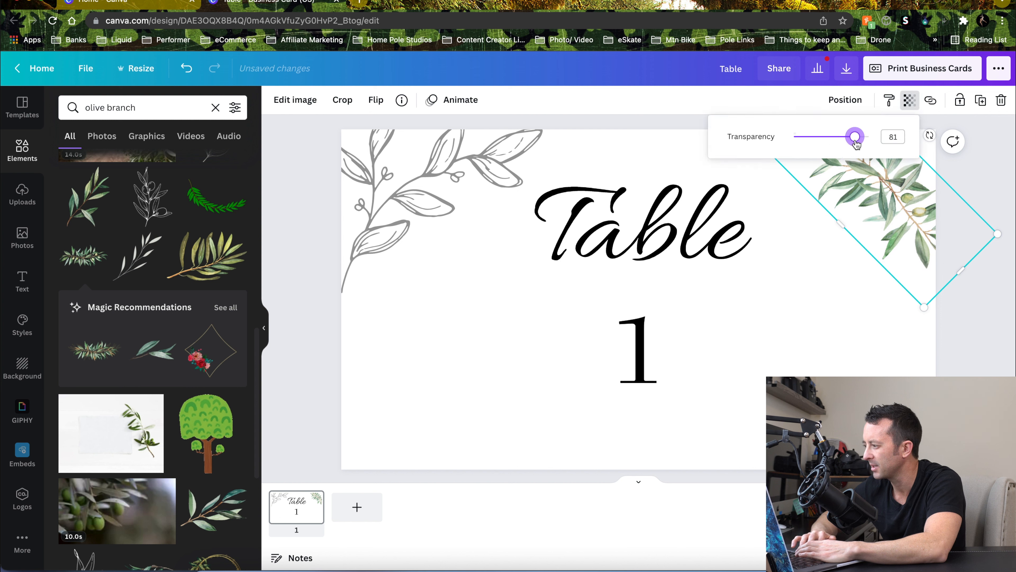
left_click(967, 184)
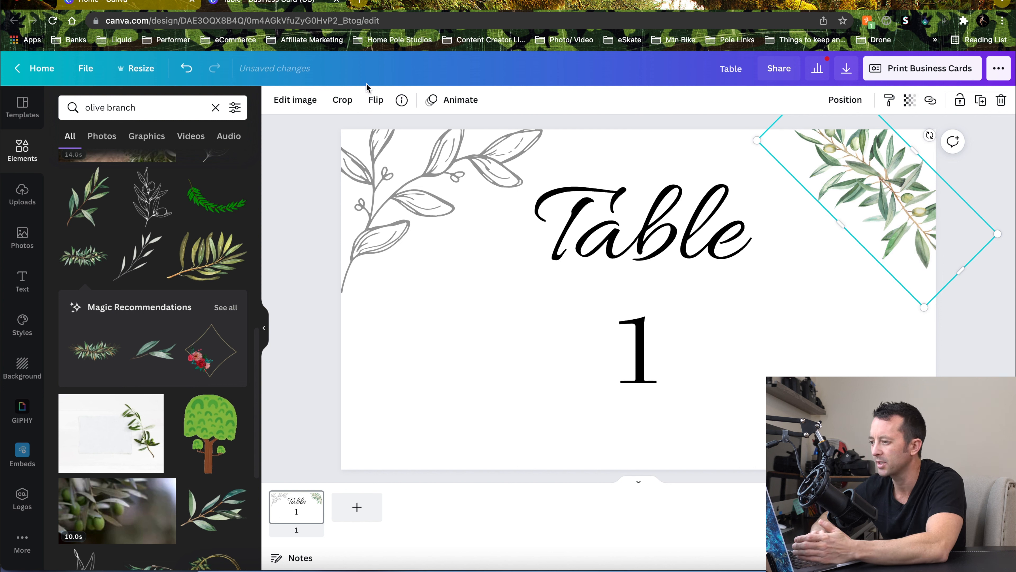
Try the Chipped slice effect on the olive branch, then leave the image effects without applying it
left_click(311, 105)
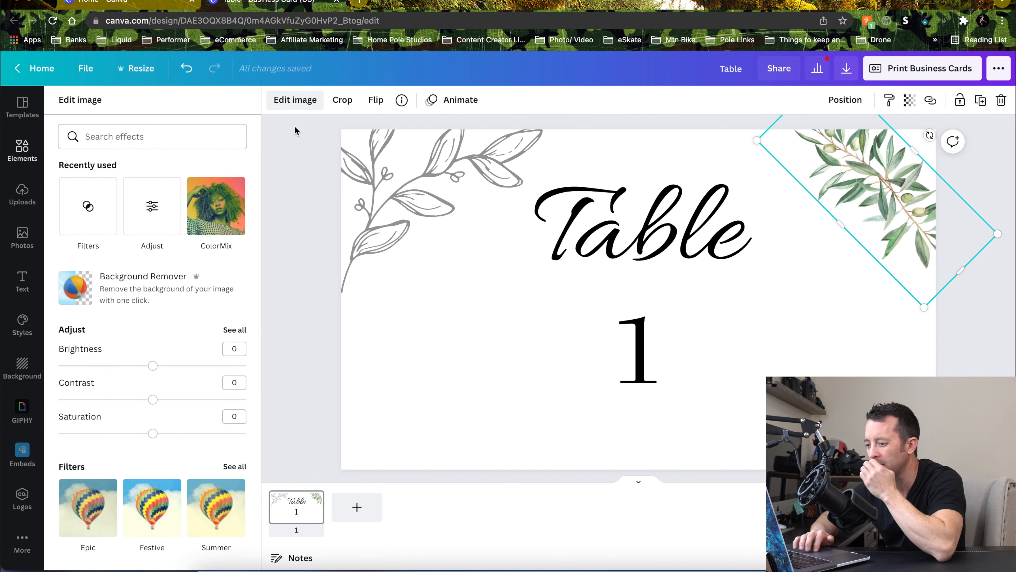
scroll(215, 324, "down", 10)
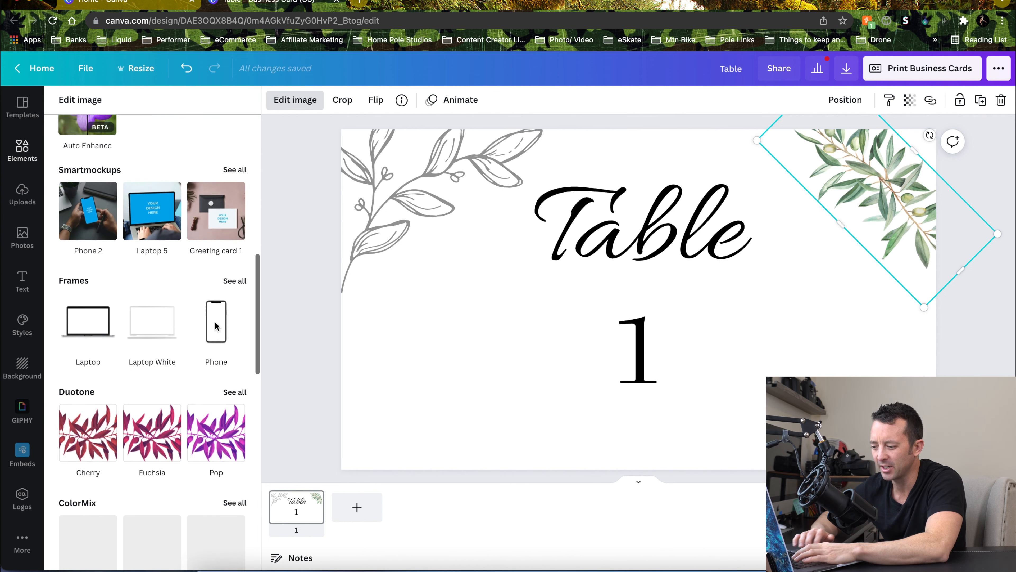
scroll(215, 324, "down", 3)
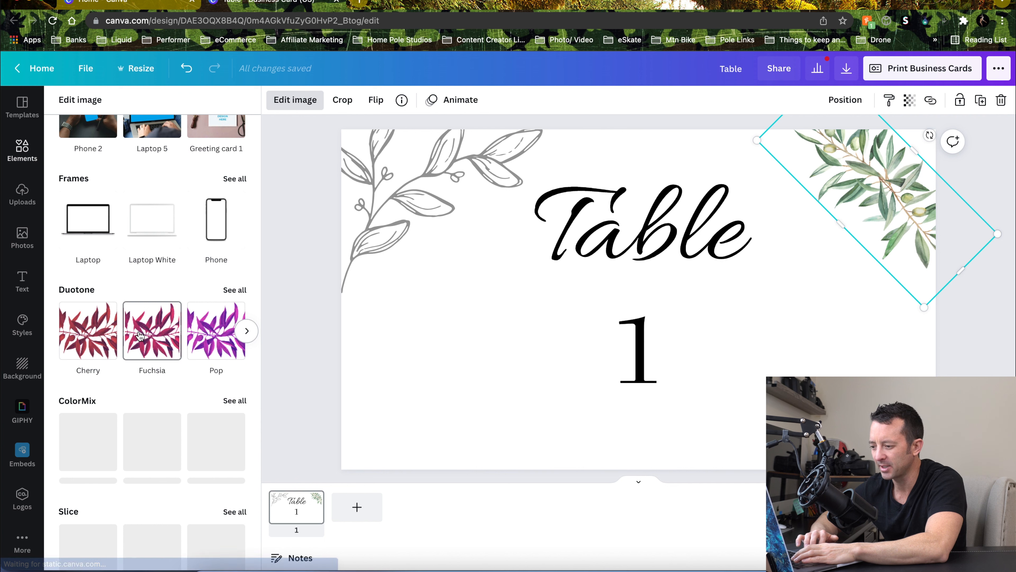
scroll(90, 323, "down", 6)
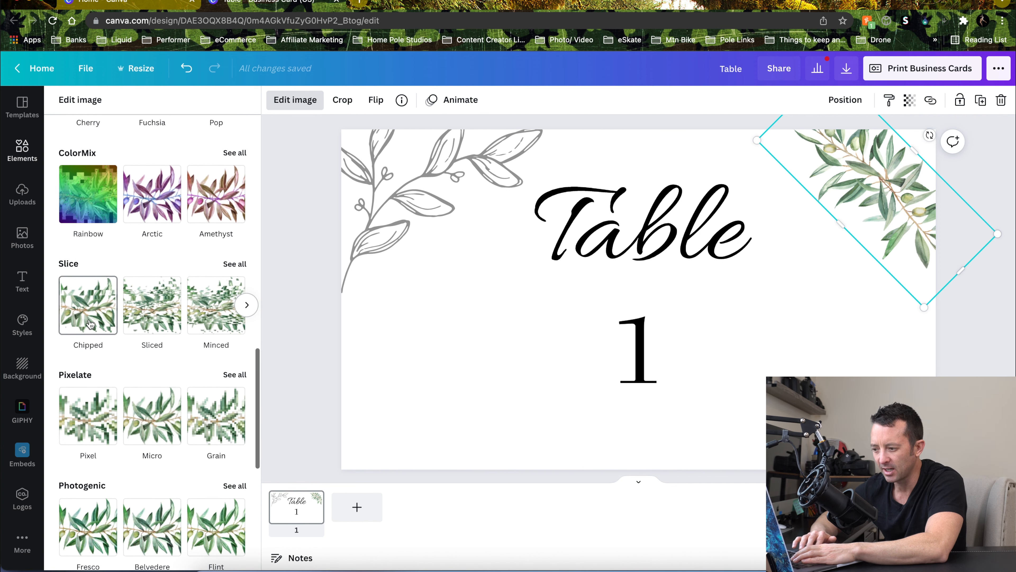
scroll(90, 324, "down", 1)
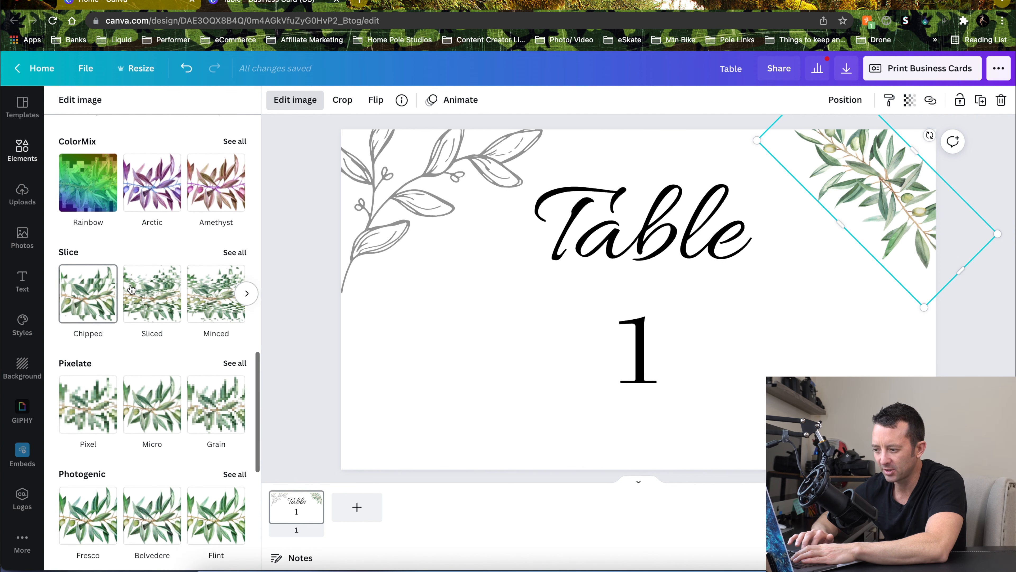
left_click(96, 299)
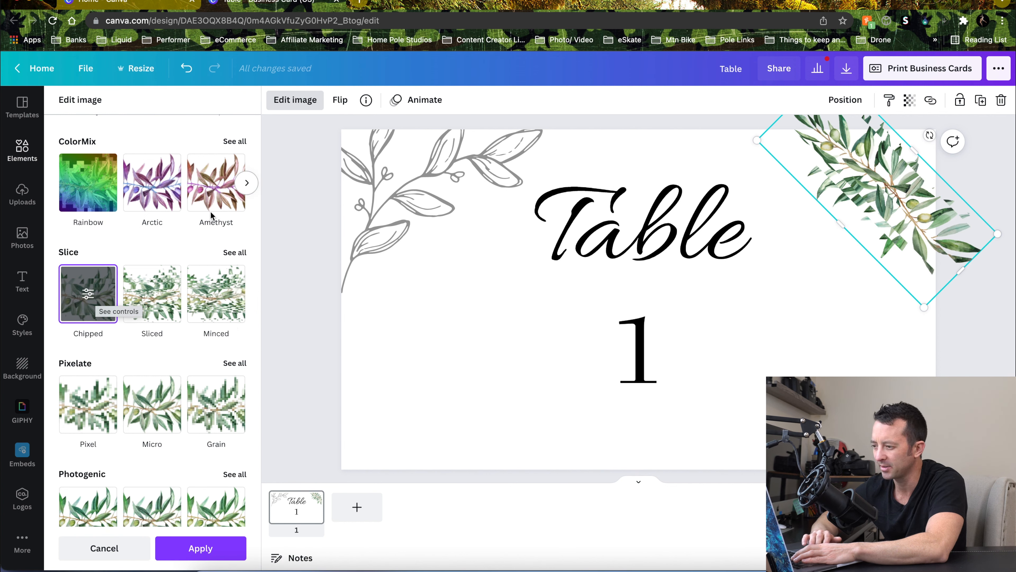
left_click(430, 177)
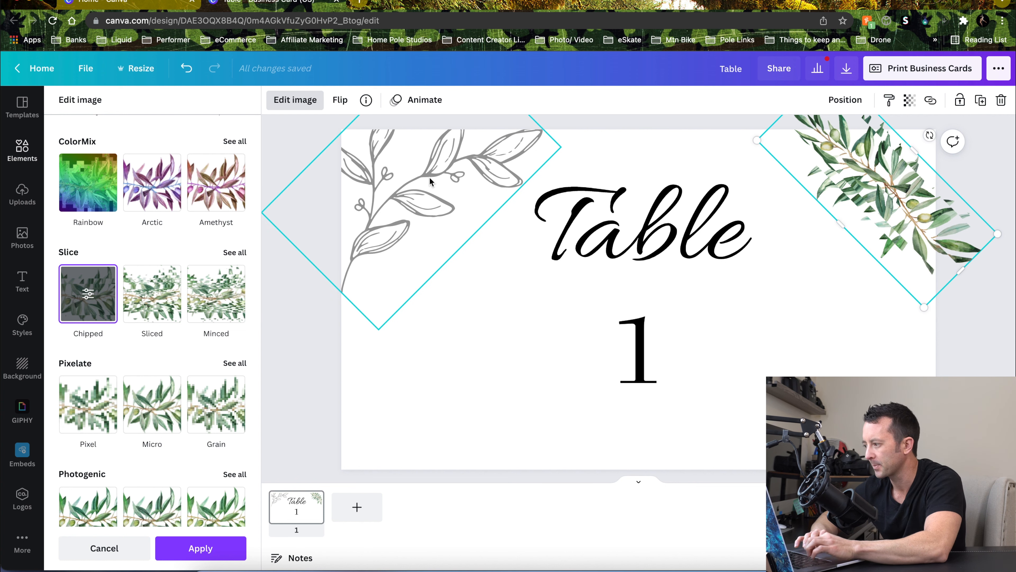
scroll(112, 337, "down", 1)
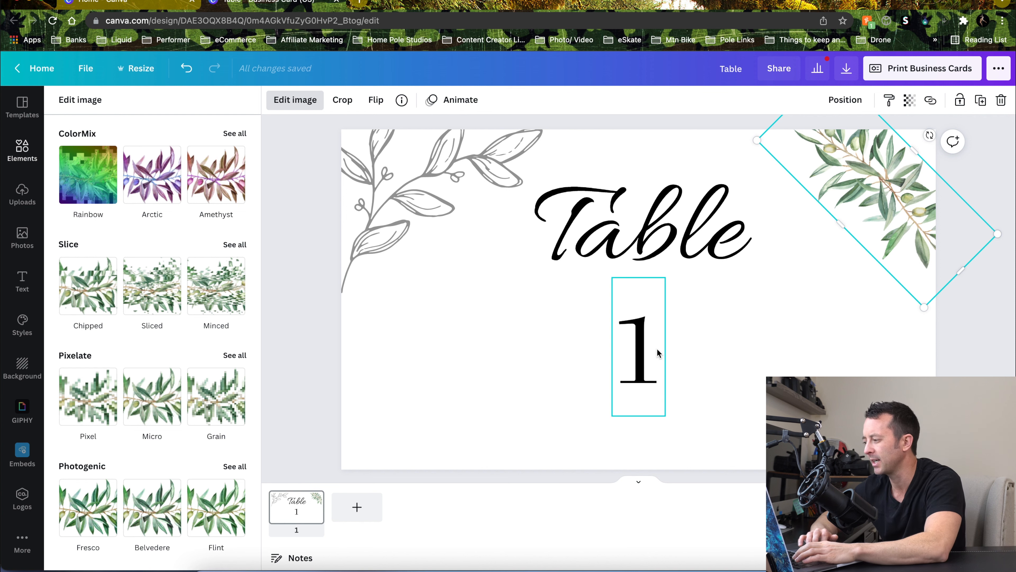
left_click(993, 332)
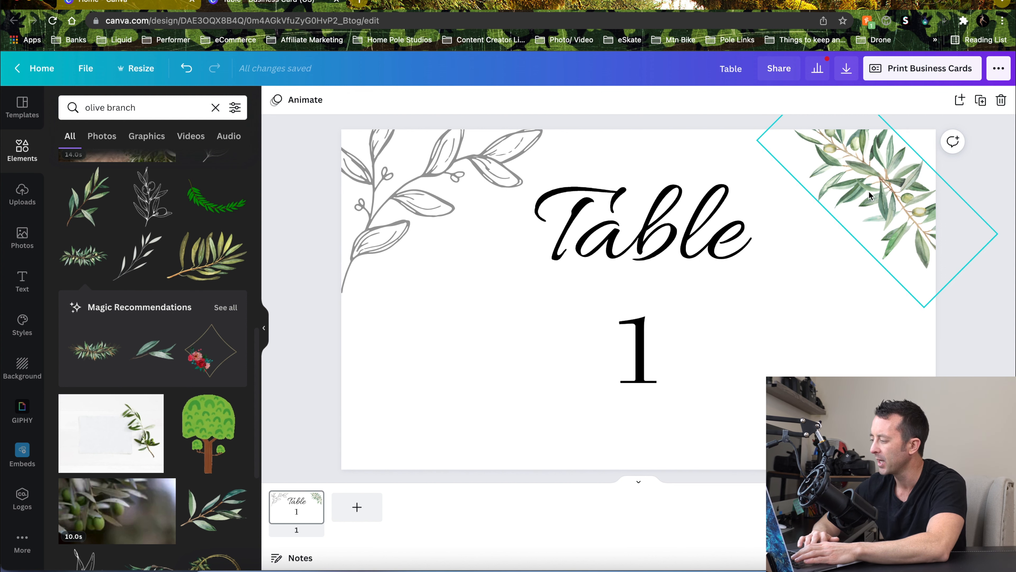
Duplicate the card and change the number on the new second page to 2
left_click(982, 102)
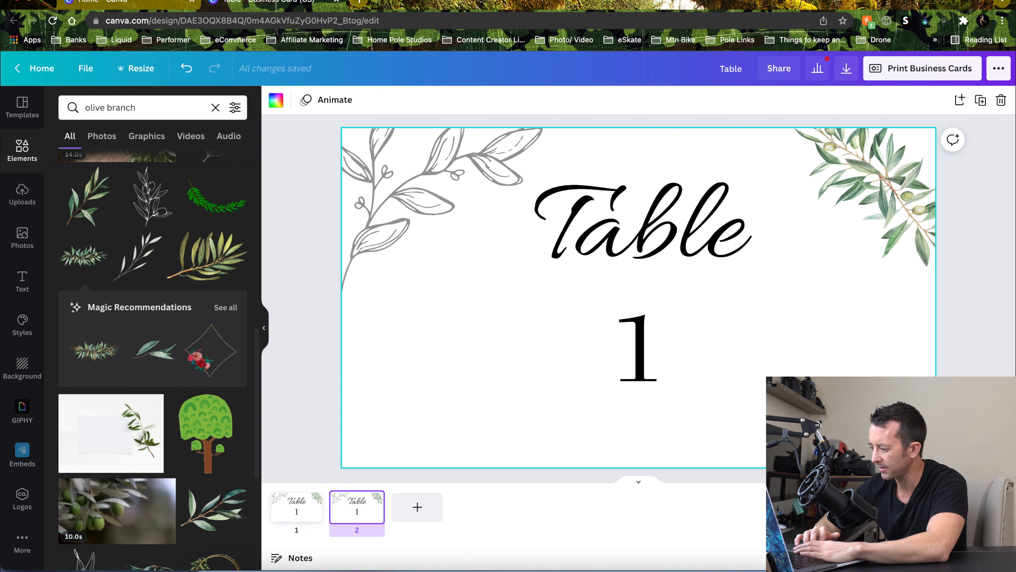
key("super+minus")
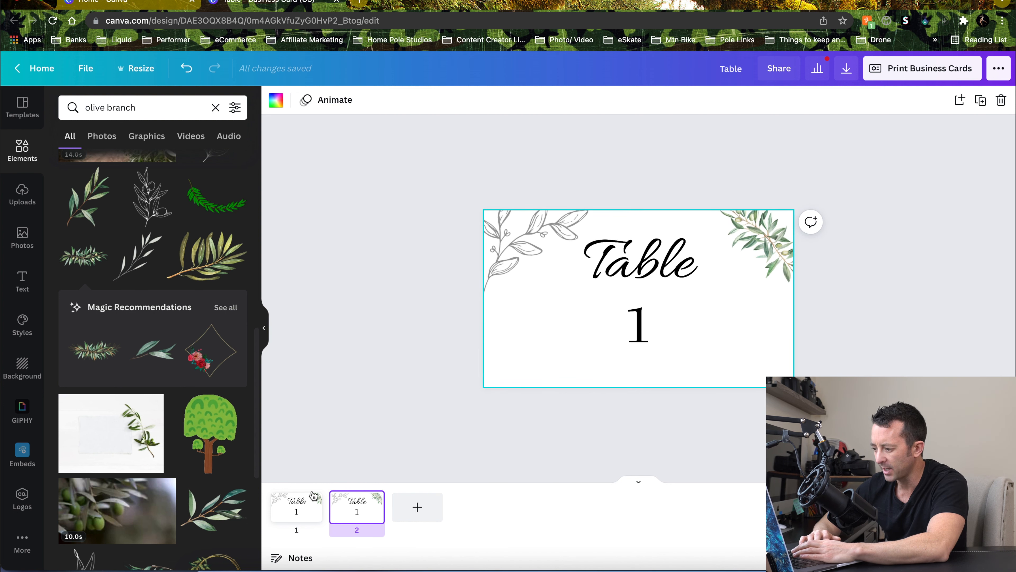
left_click(295, 513)
left_click(365, 513)
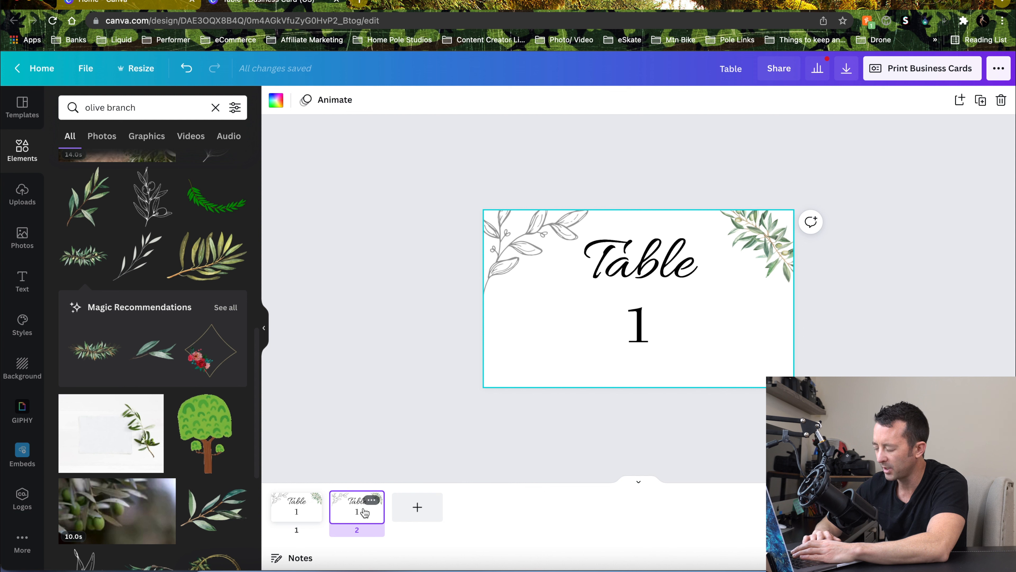
left_click(634, 326)
double_click(634, 323)
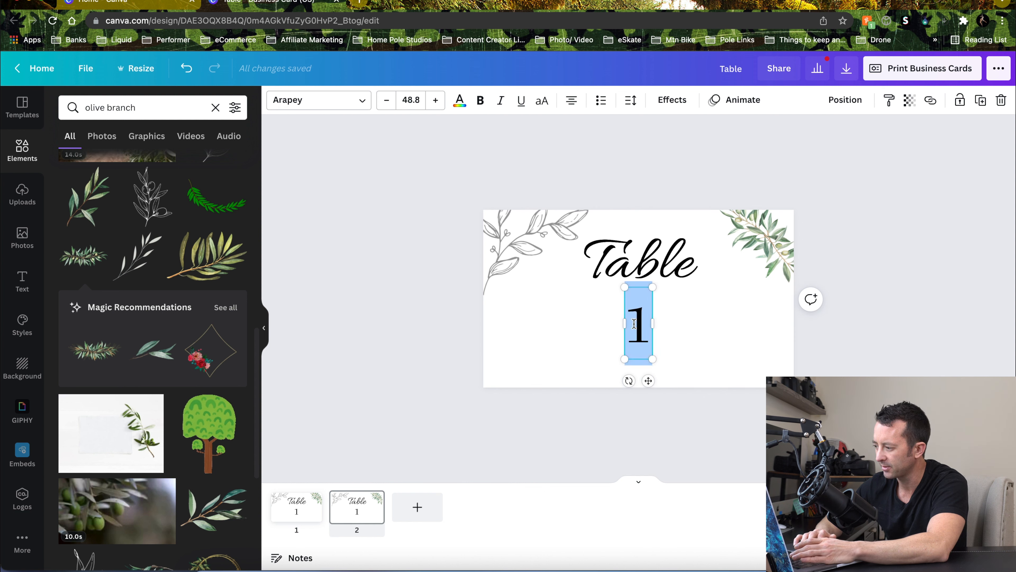
type("2")
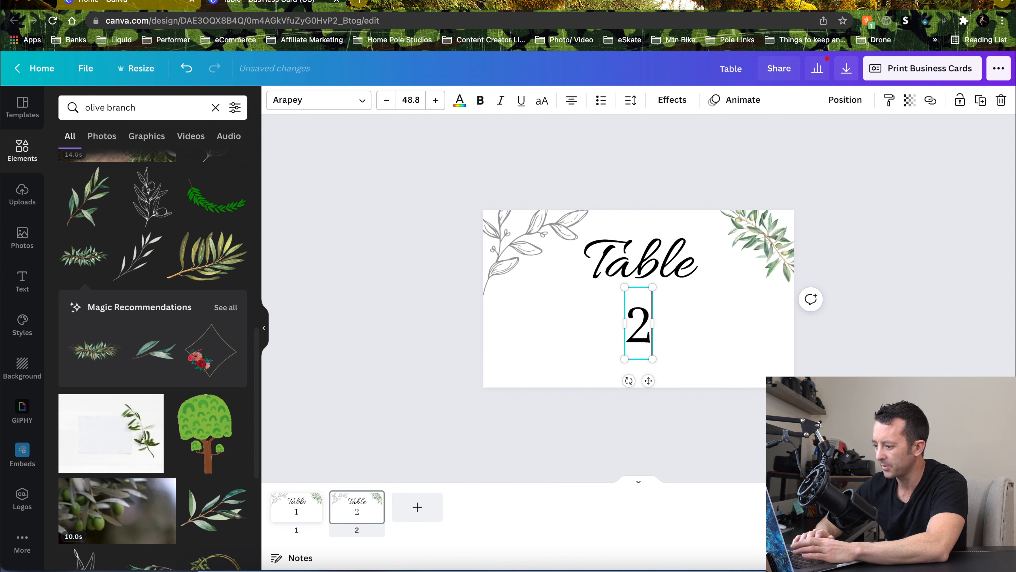
left_click(547, 436)
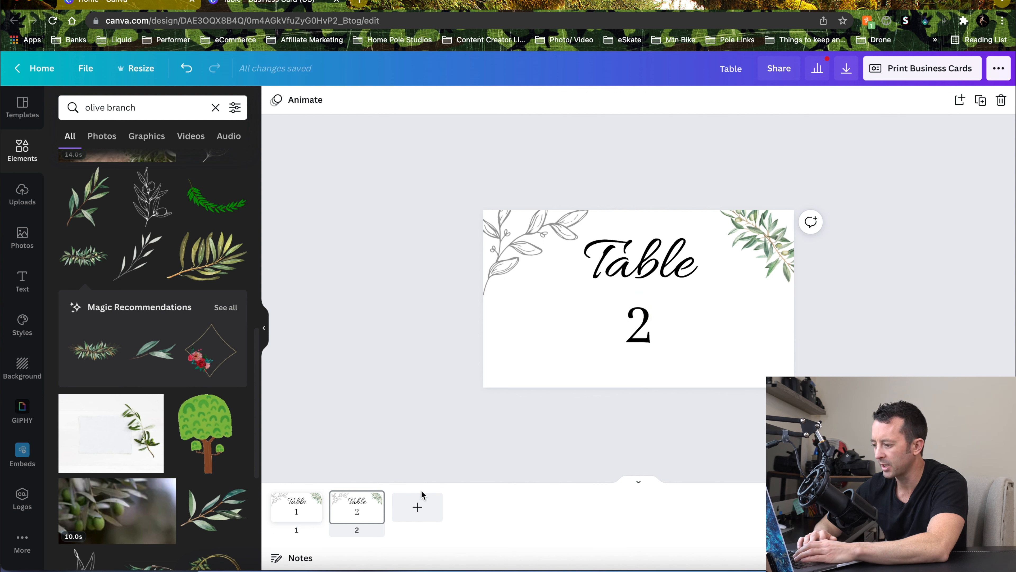
Duplicate the second card and change its number to 3
left_click(983, 101)
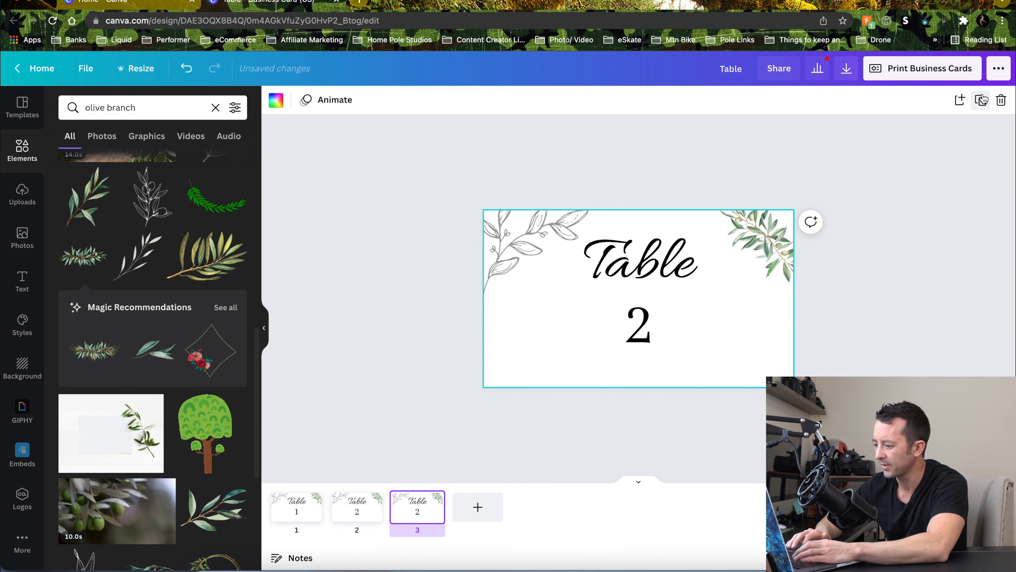
left_click(649, 331)
double_click(648, 331)
type("3")
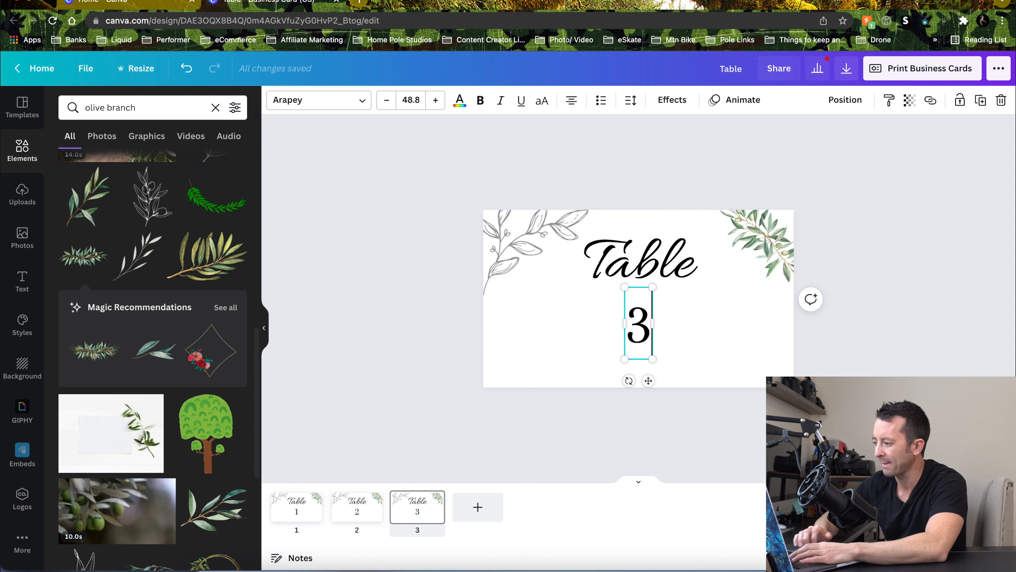
left_click(966, 228)
Duplicate the third card and change its number to 4
left_click(980, 100)
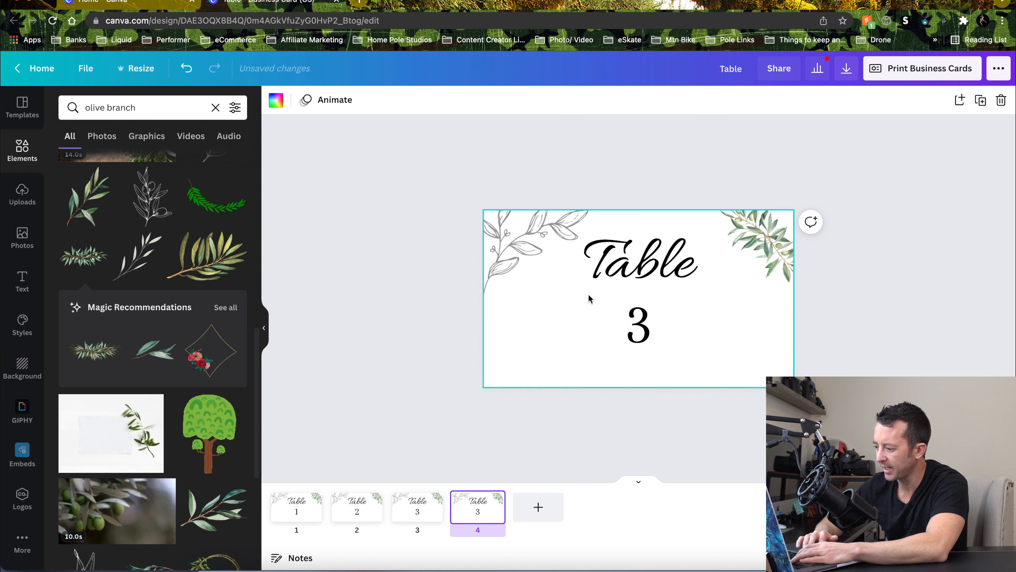
left_click(645, 321)
double_click(646, 316)
type("4")
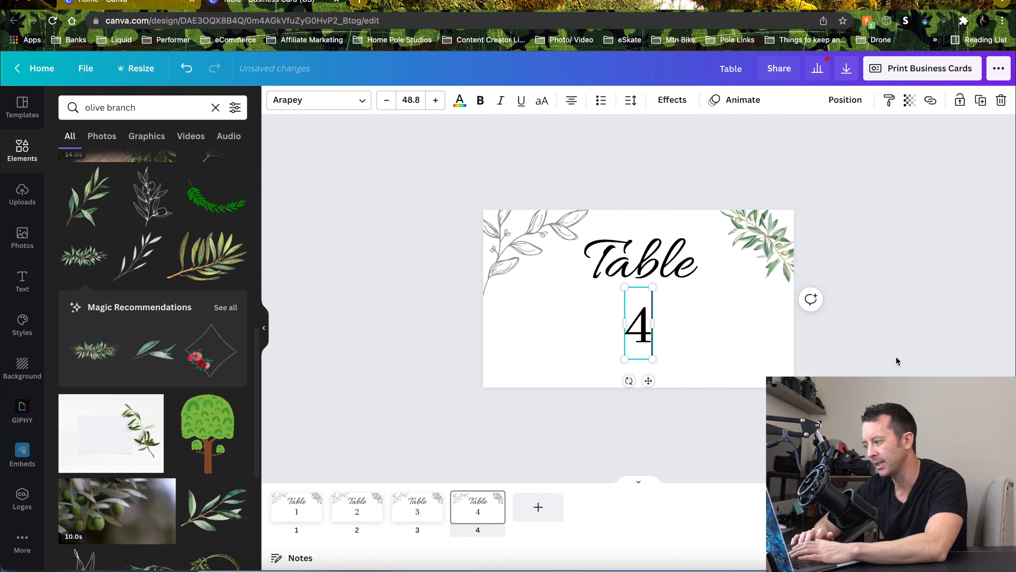
left_click(906, 363)
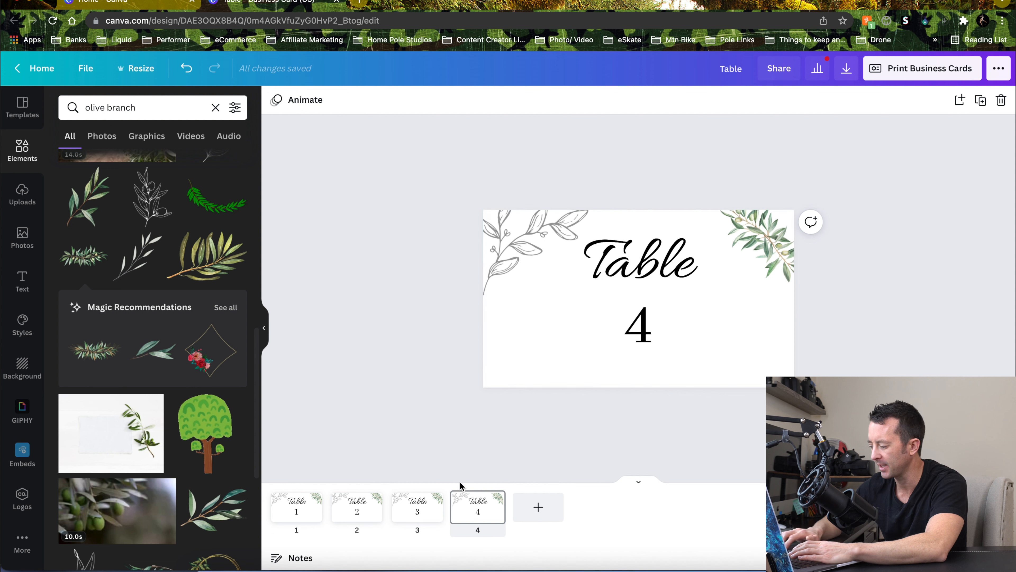
Step through the four numbered card pages to review them
left_click(418, 505)
key("Left")
key("Left")
key("Right")
key("Right")
key("Right")
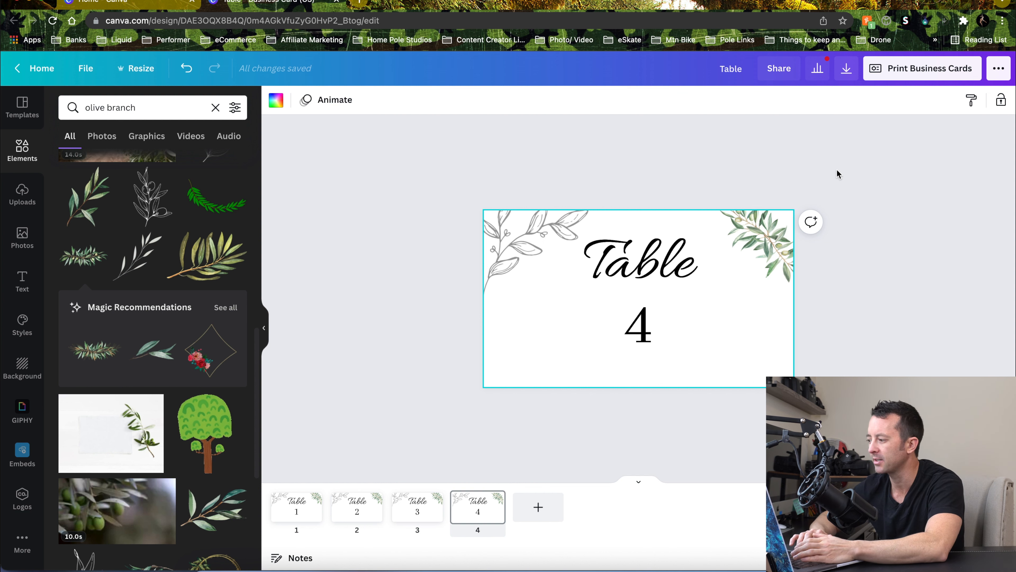
left_click(890, 247)
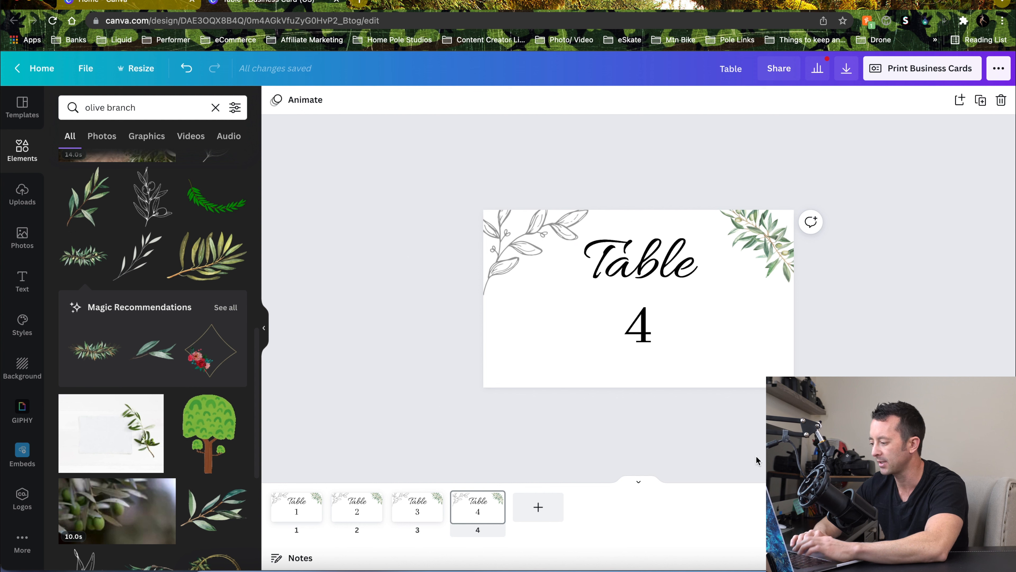
scroll(639, 298, "down", 5)
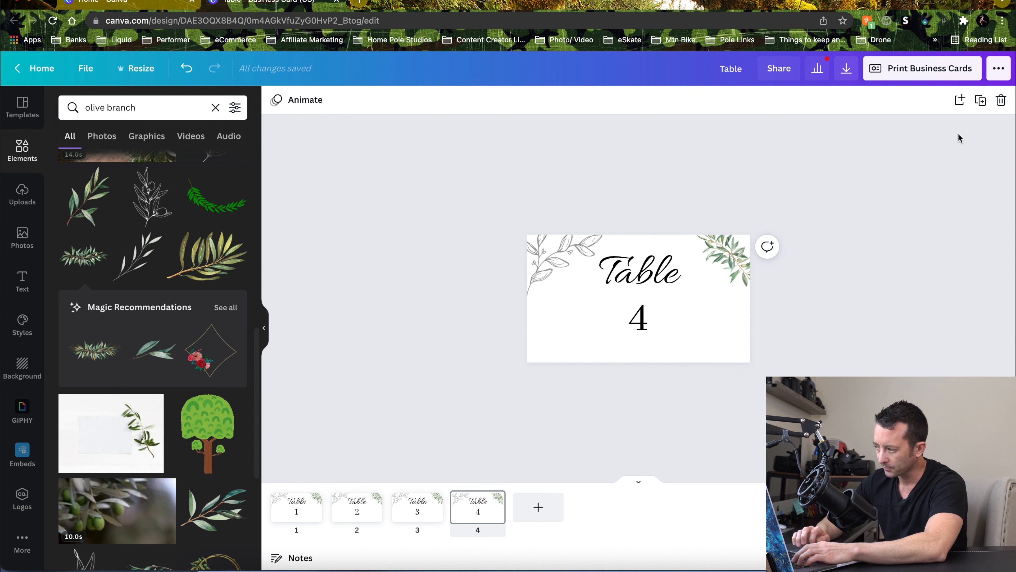
Download all pages as a PDF Print file named Table cards, browsing to the Downloads folder
left_click(847, 72)
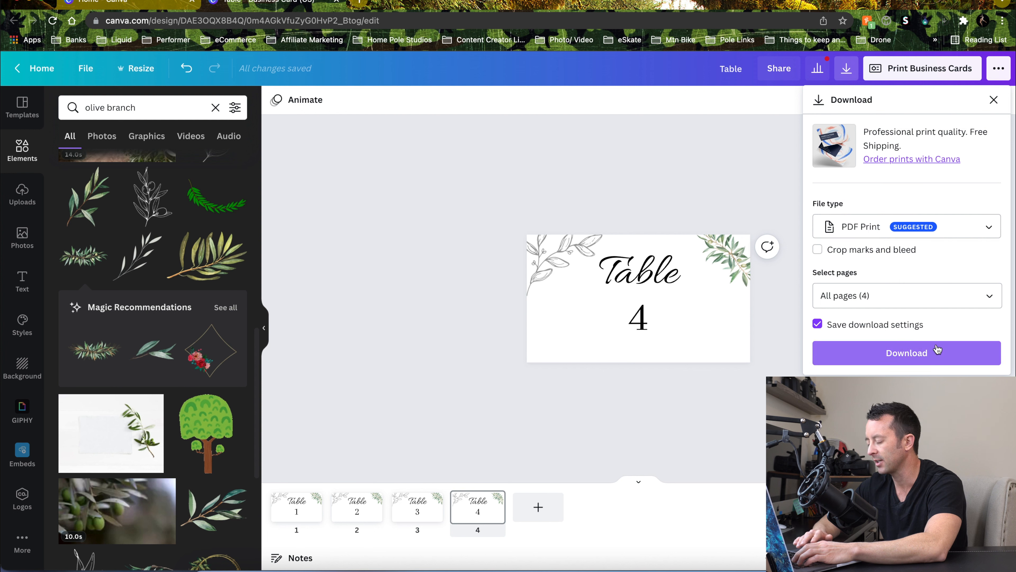
left_click(952, 360)
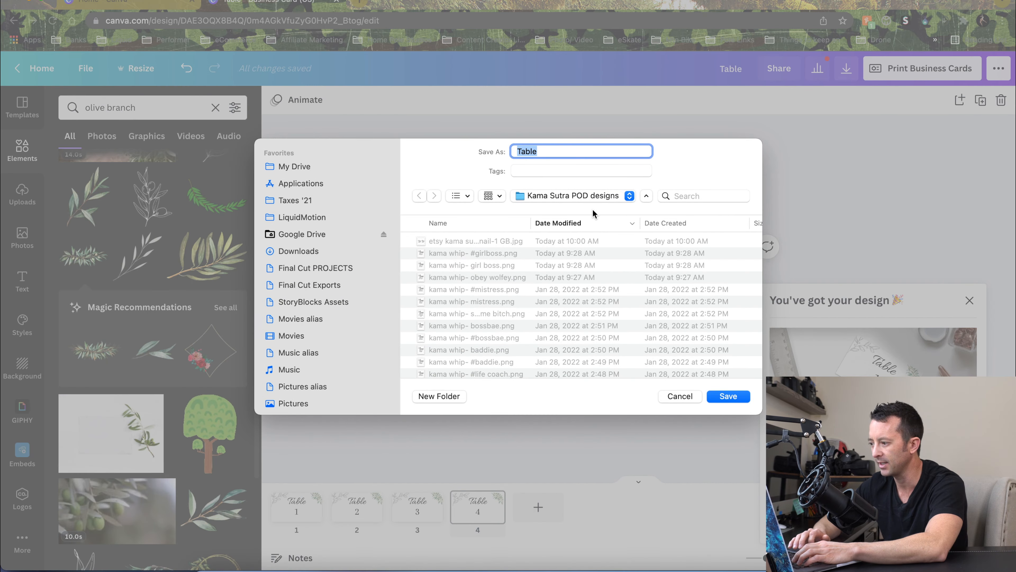
left_click(623, 198)
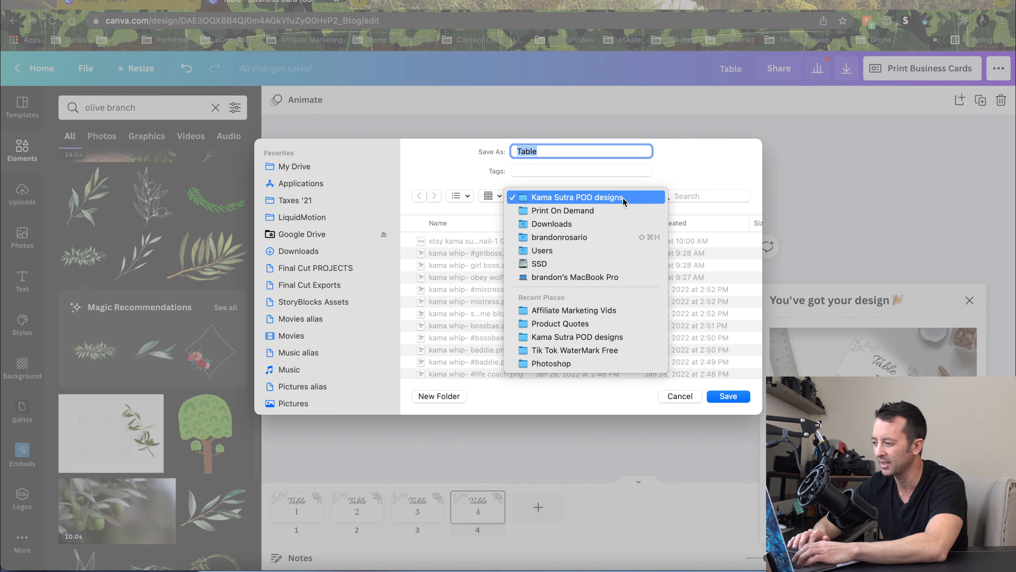
left_click(608, 211)
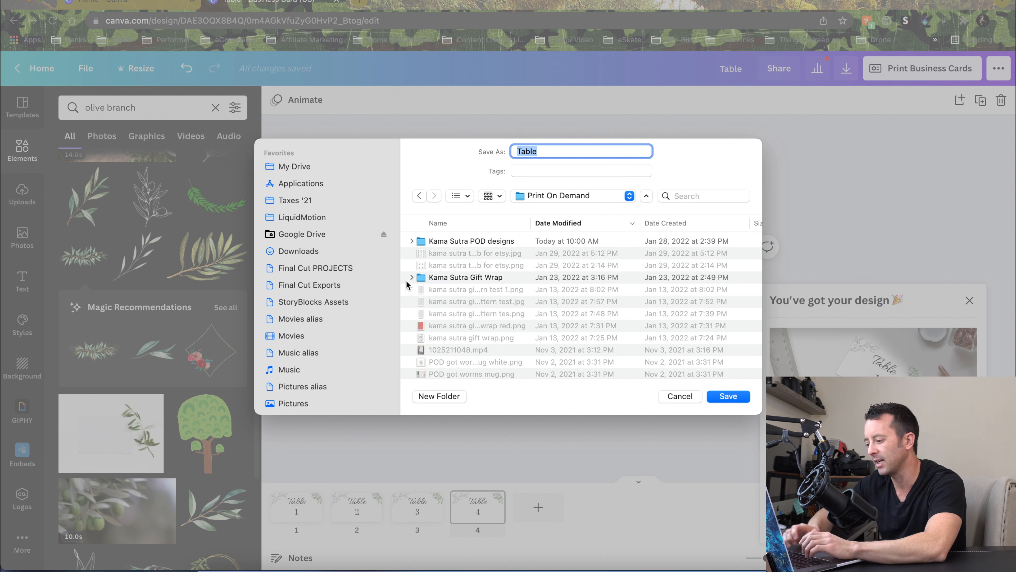
key("Right")
type("cards")
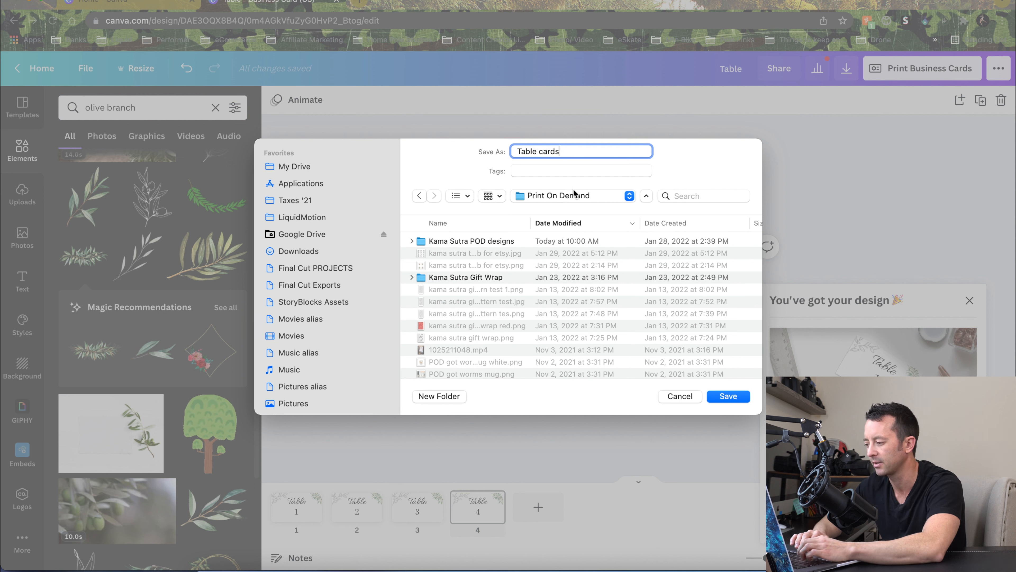
left_click(561, 197)
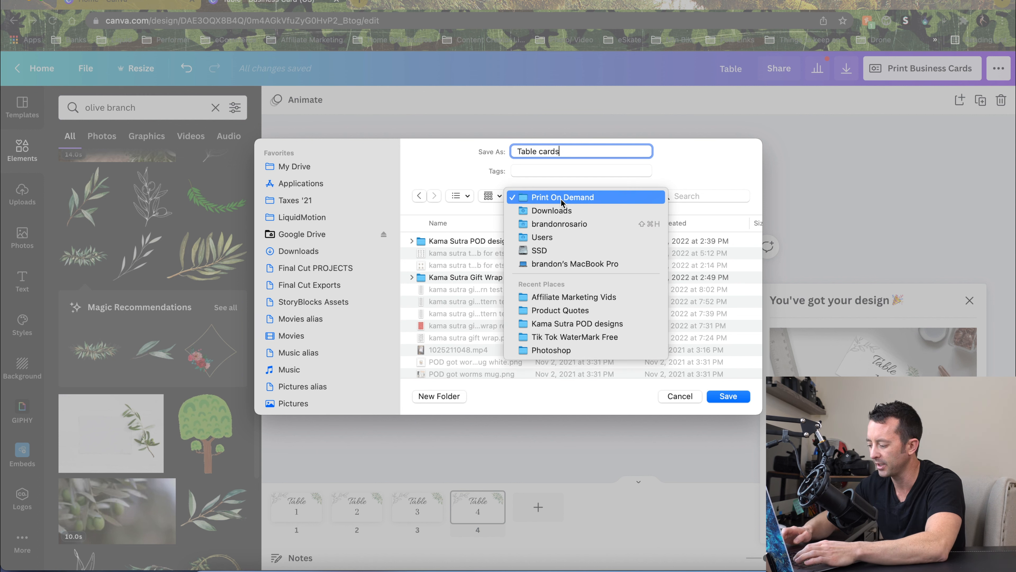
left_click(432, 165)
key("super+Up")
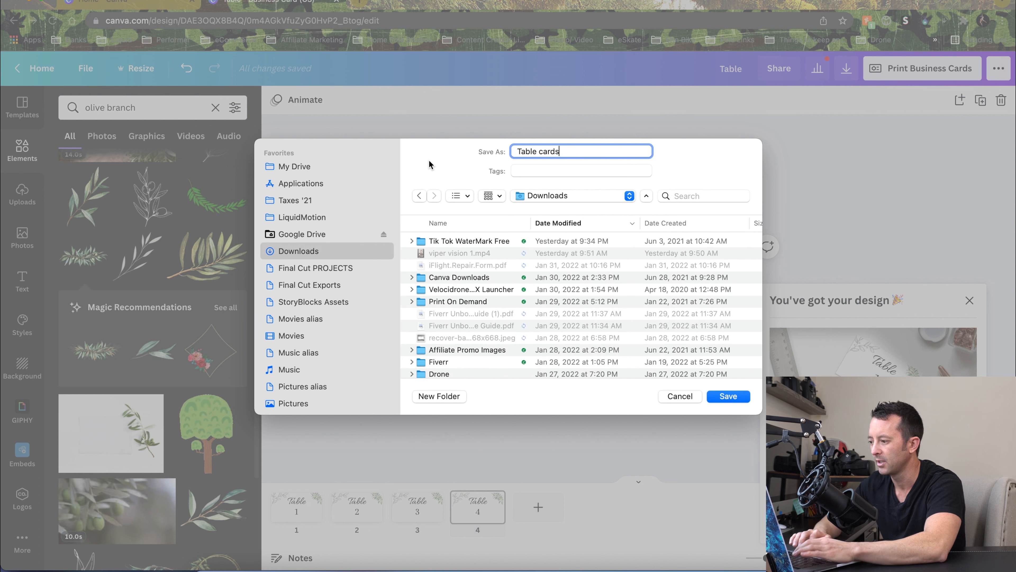
Create a new folder named Etsy Digital Designs in Downloads and save the PDF into it
left_click(431, 399)
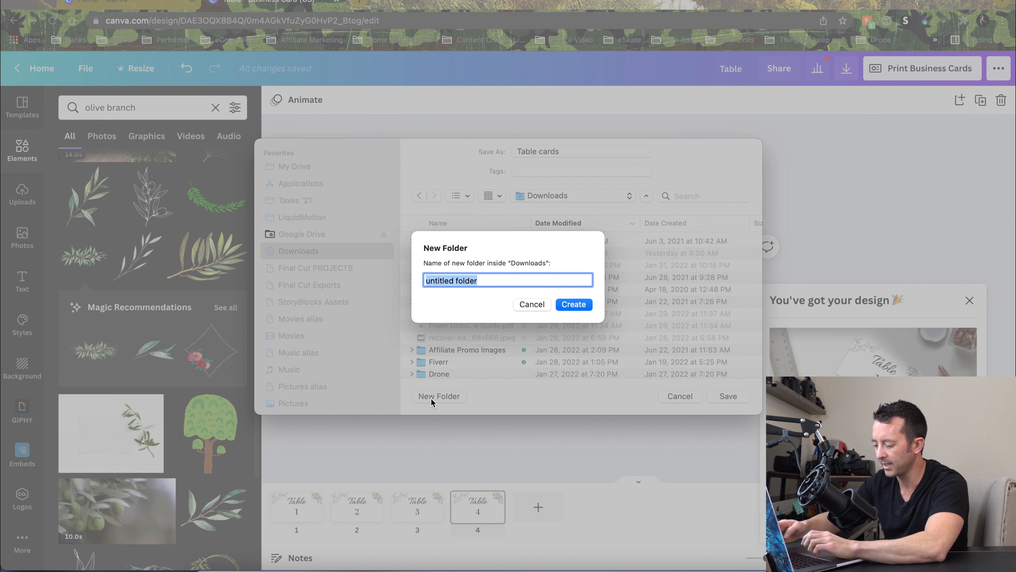
type("Etsy Digital Design")
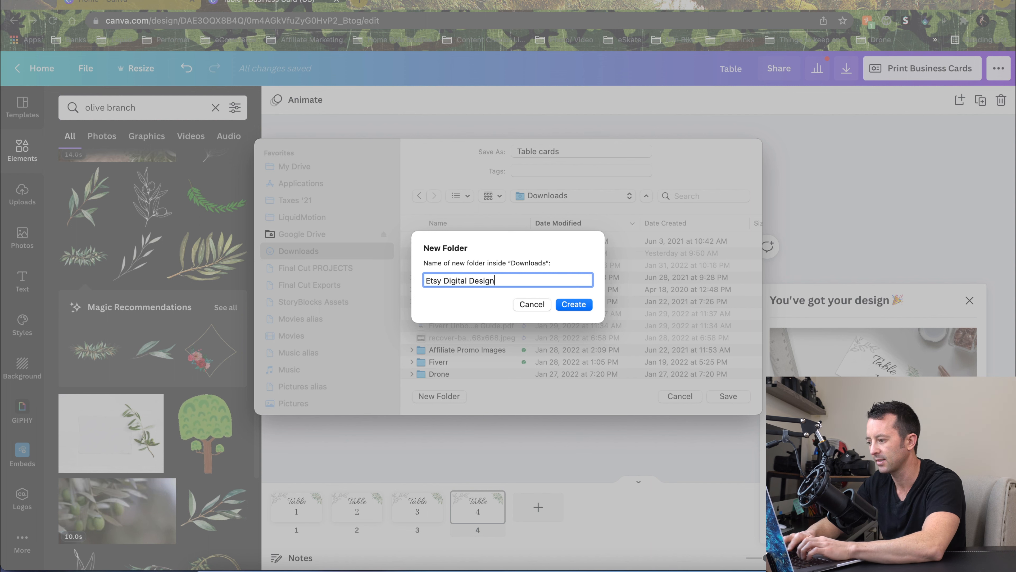
type("s")
key("Return")
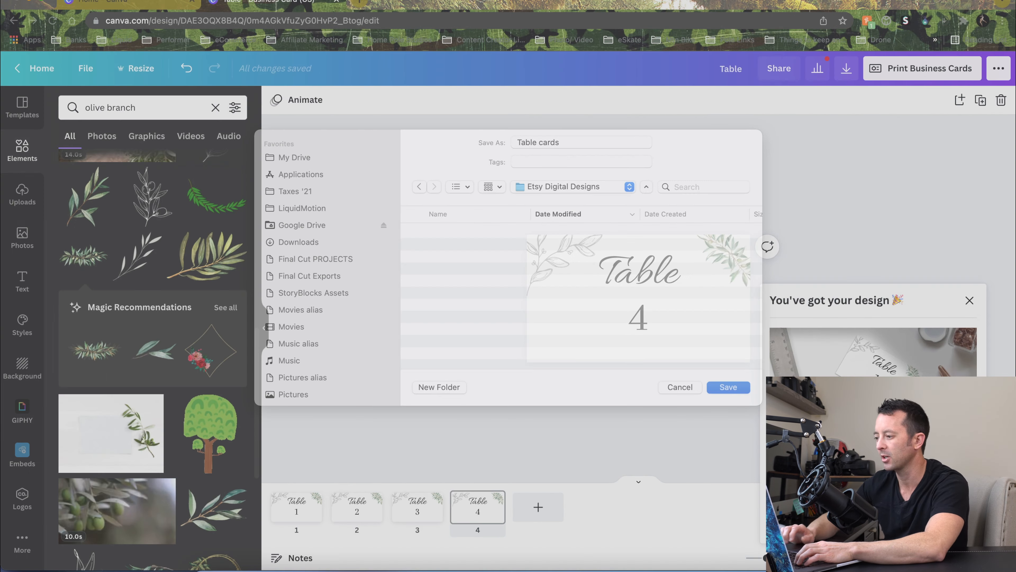
key("Return")
Switch to Finder and open a new window to browse the Downloads folder
key("super+Tab")
key("super+Tab")
key("super+Tab")
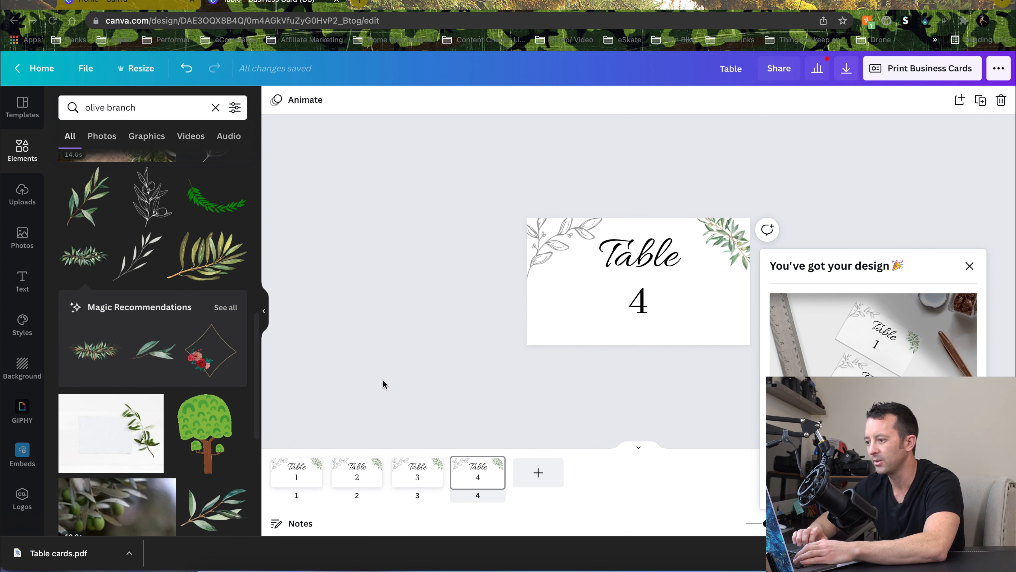
key("super+n")
scroll(254, 121, "up", 5)
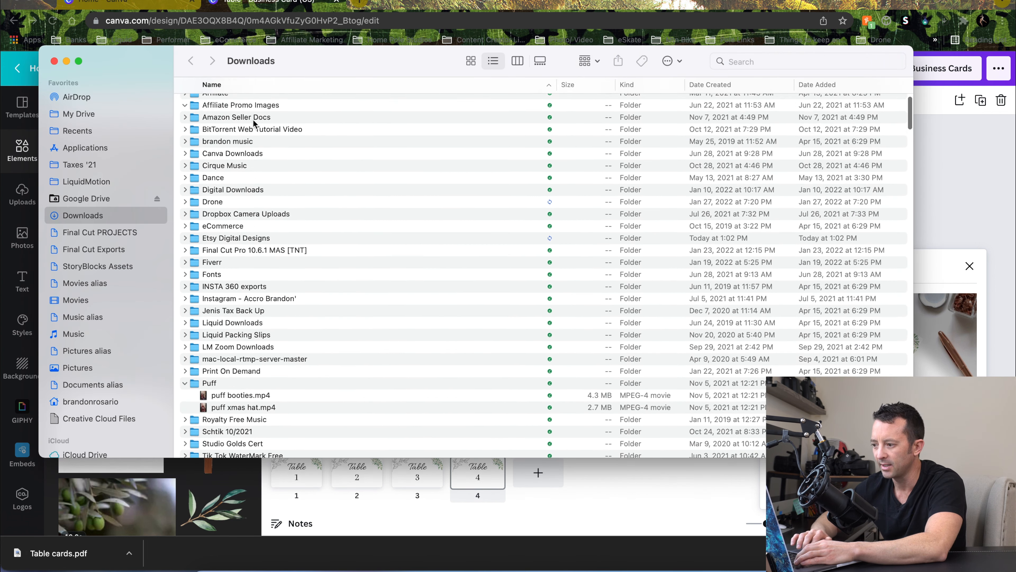
Open Table cards.pdf from the Etsy Digital Designs folder and scroll through its pages to check them, then close it
double_click(227, 258)
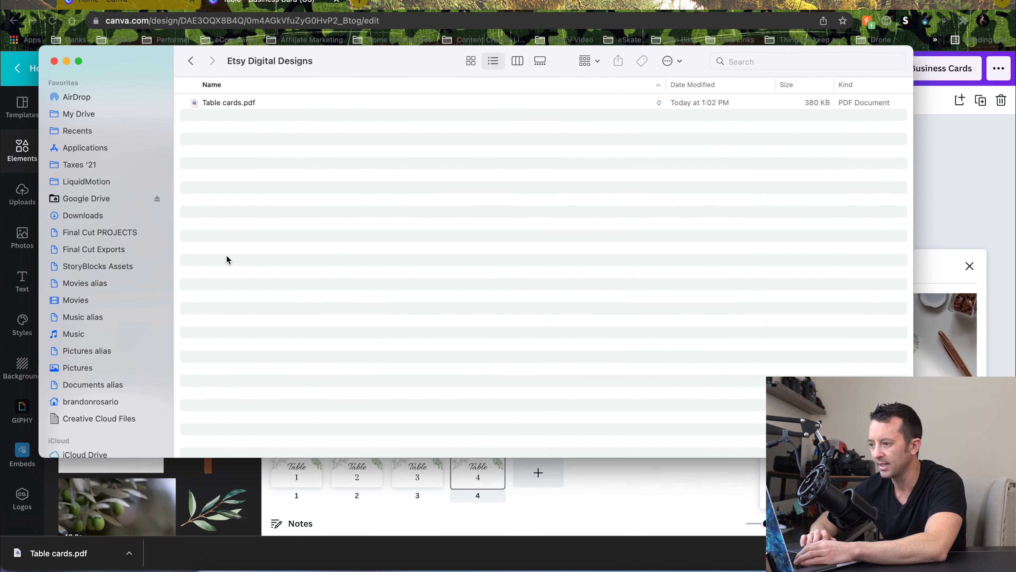
left_click(229, 102)
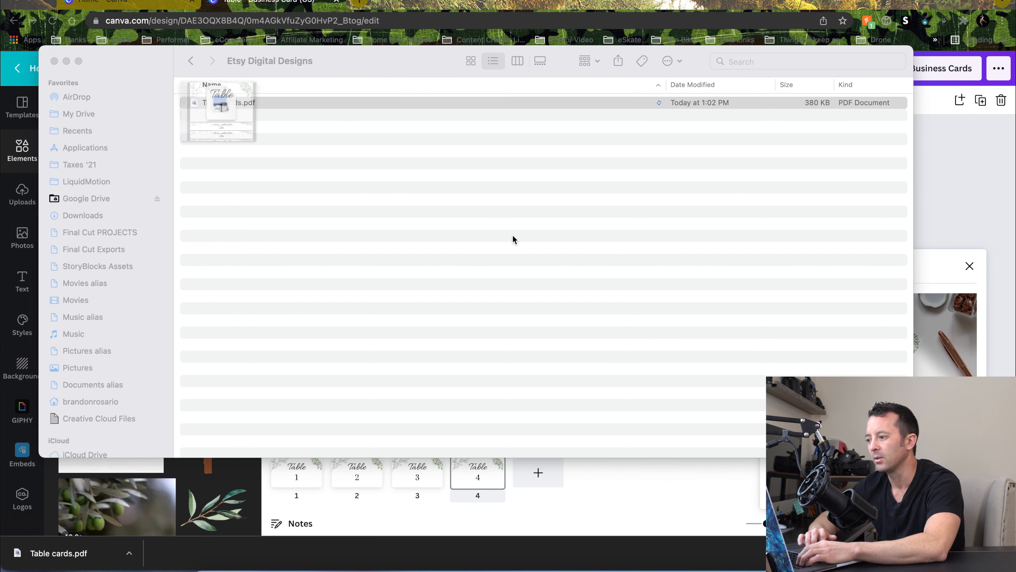
scroll(339, 135, "down", 2)
scroll(340, 135, "down", 4)
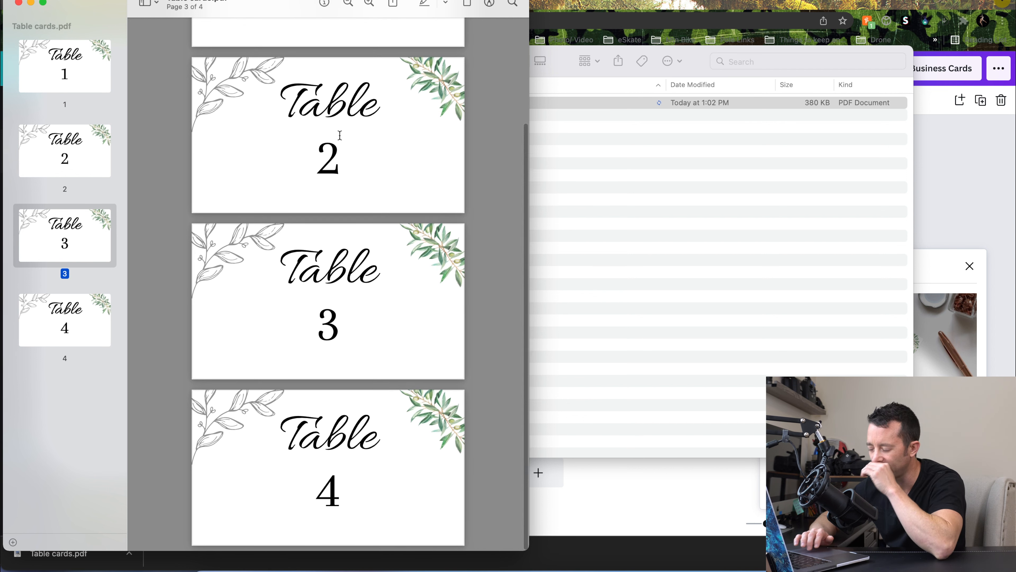
scroll(340, 135, "down", 1)
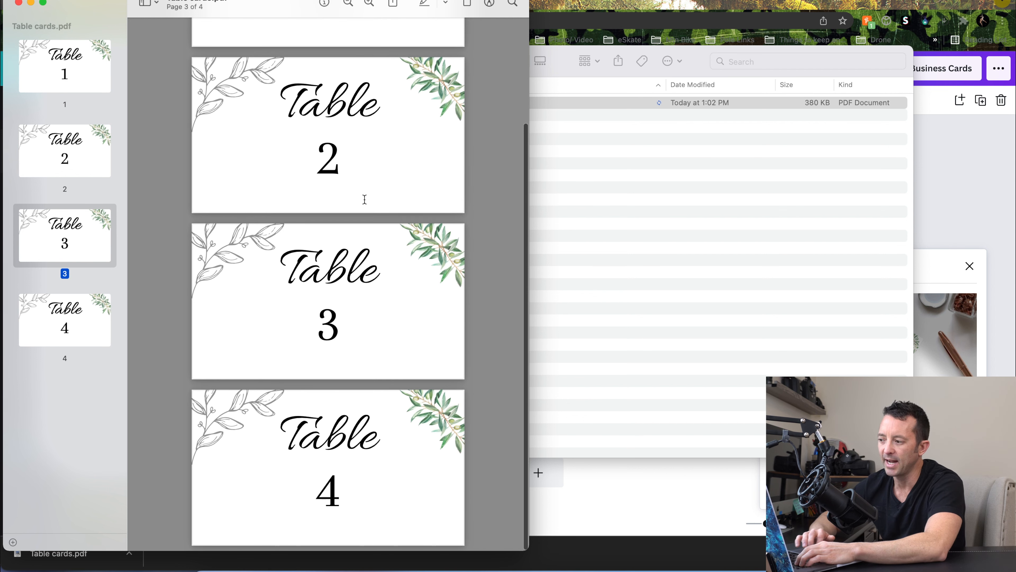
scroll(367, 355, "up", 5)
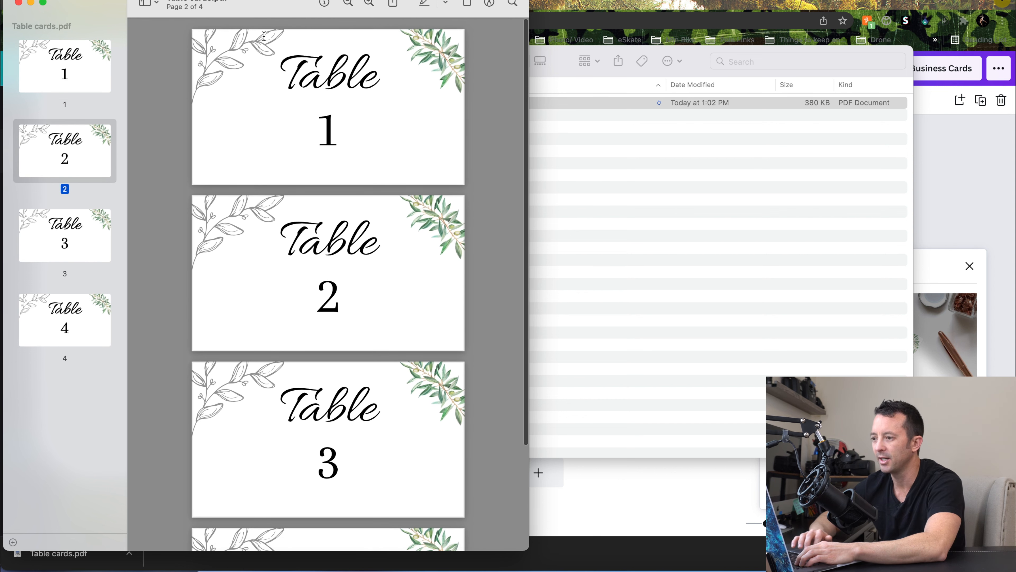
left_click(18, 4)
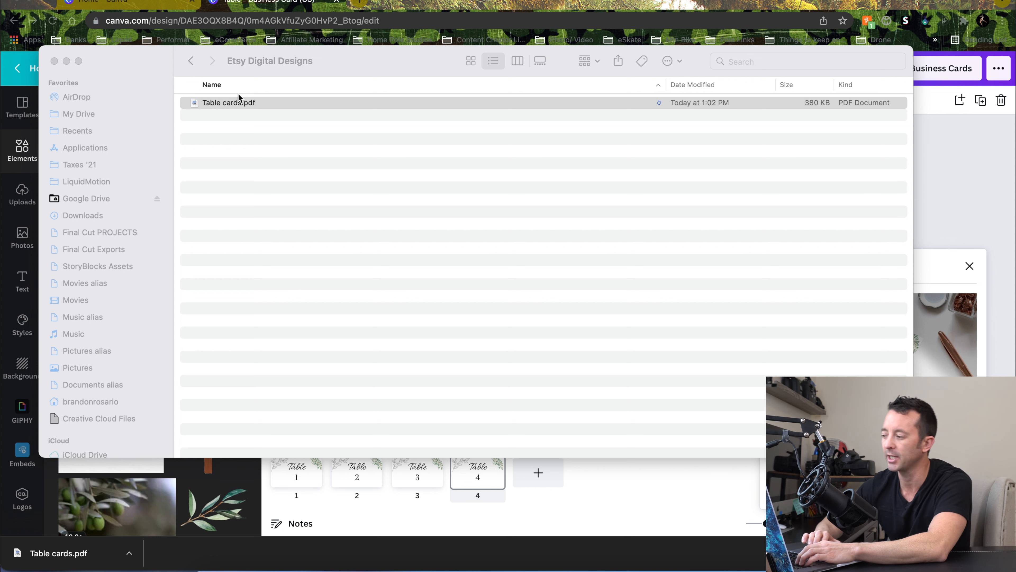
Return to the Canva editor and dismiss the design-ready popup
left_click(927, 152)
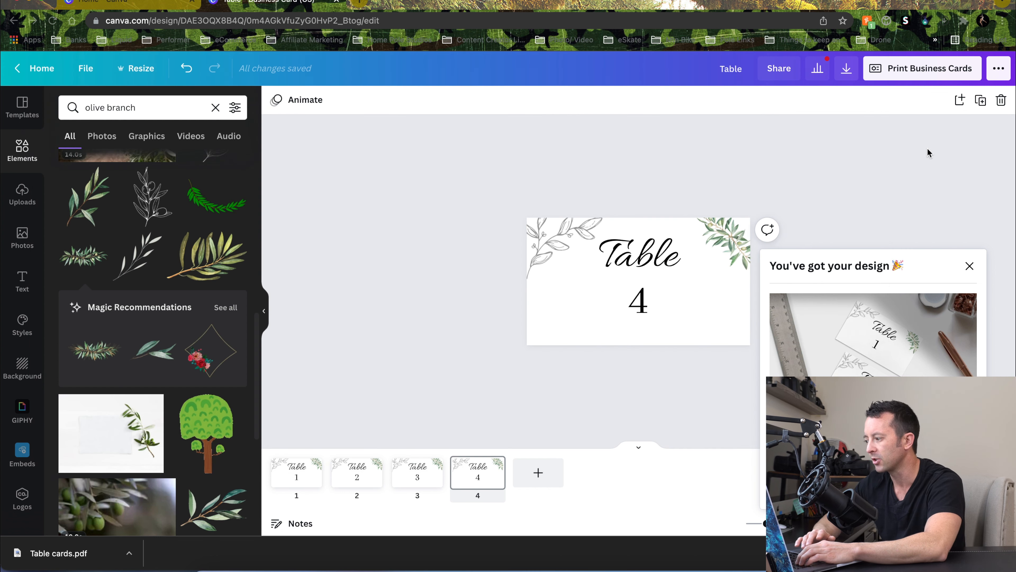
left_click(969, 265)
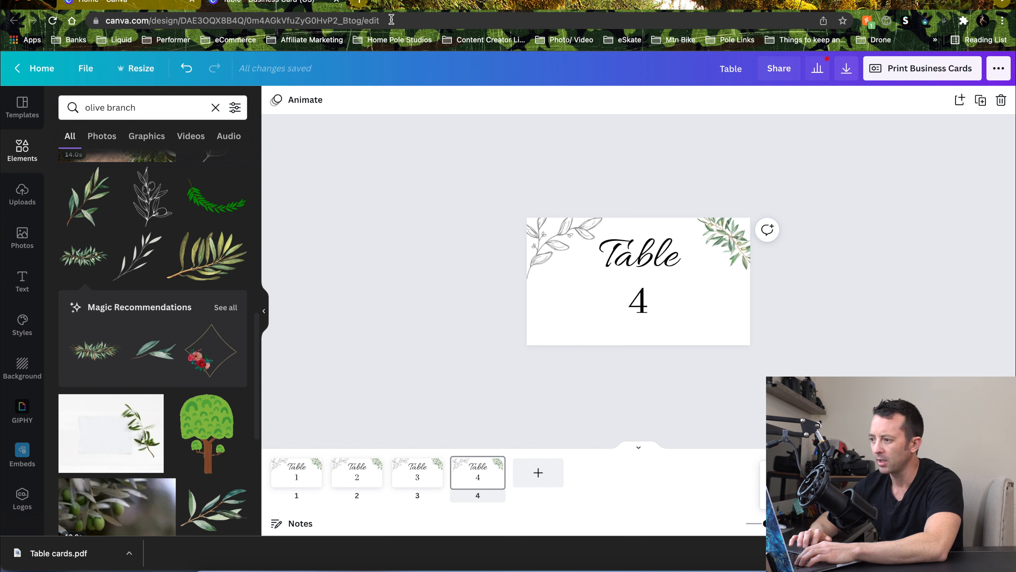
Open Google Docs in a new browser tab and start a blank document
left_click(362, 2)
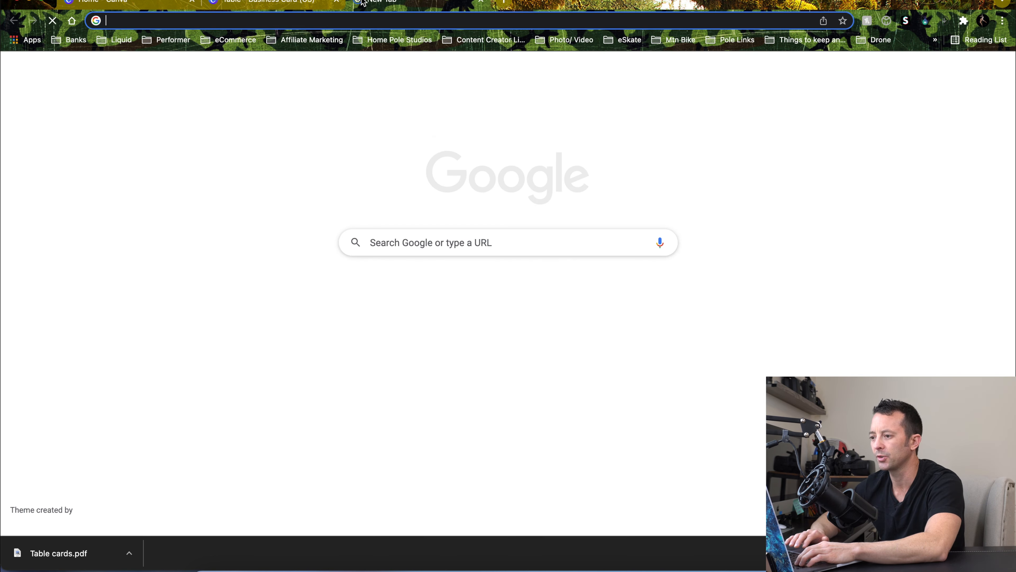
type("docs.google.com")
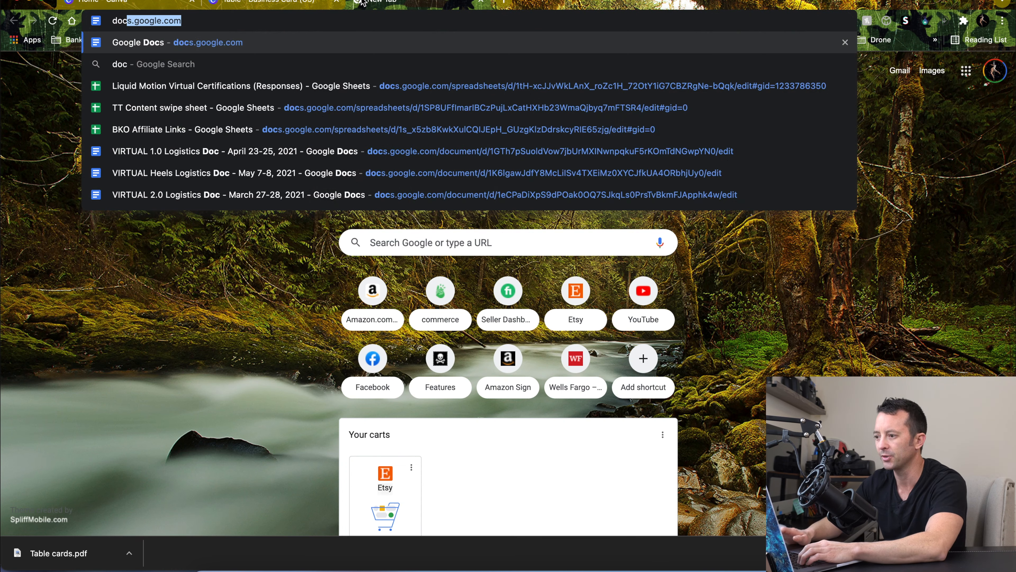
key("Return")
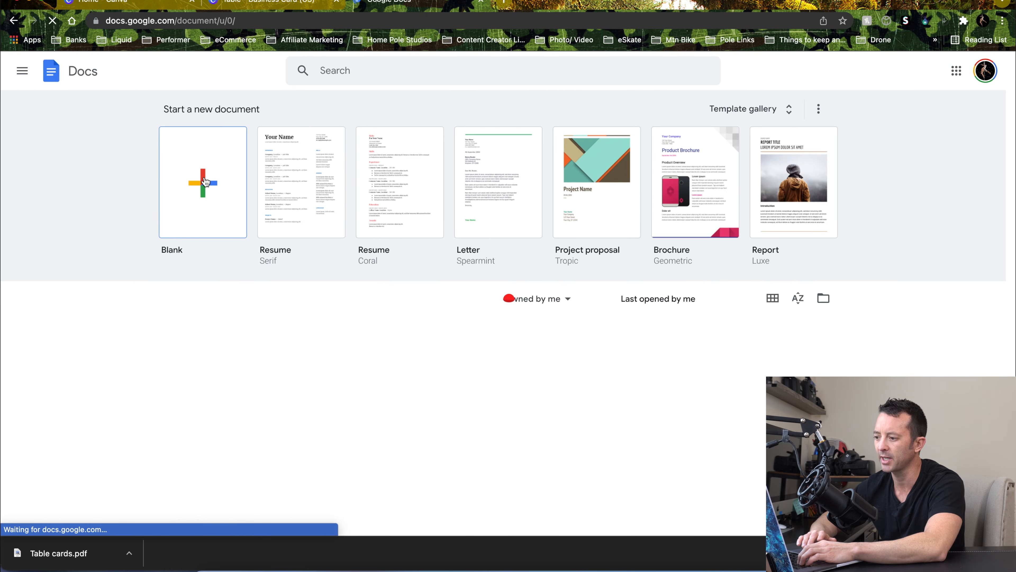
left_click(205, 181)
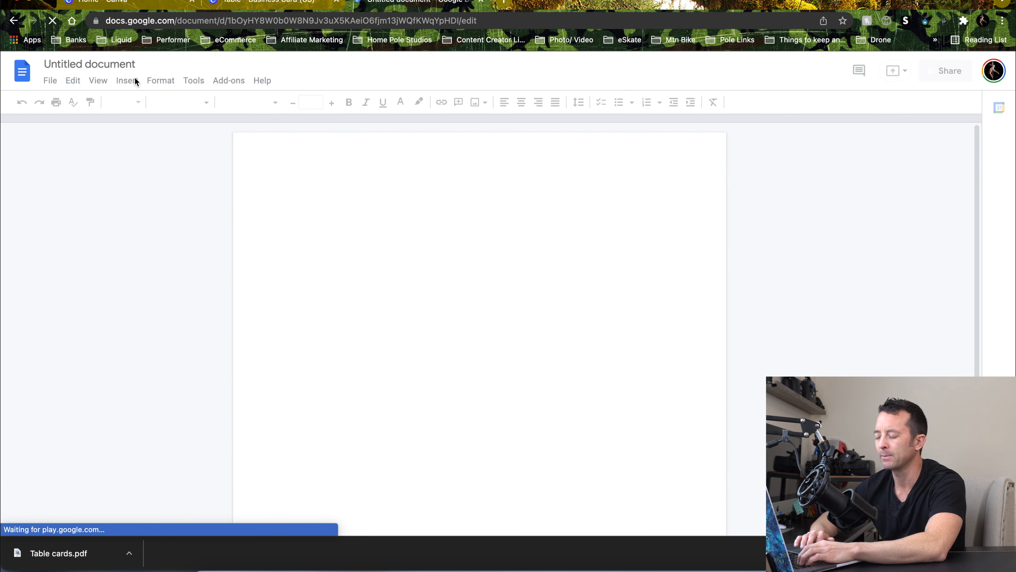
Rename the document Table Card Digital Download
left_click(129, 63)
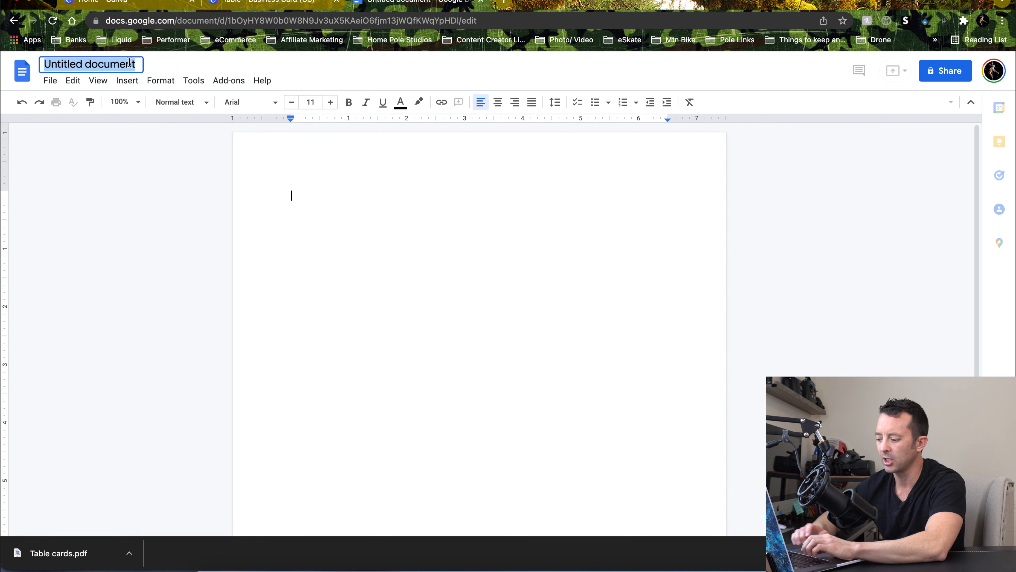
type("Table Cr")
key("BackSpace")
key("BackSpace")
key("BackSpace")
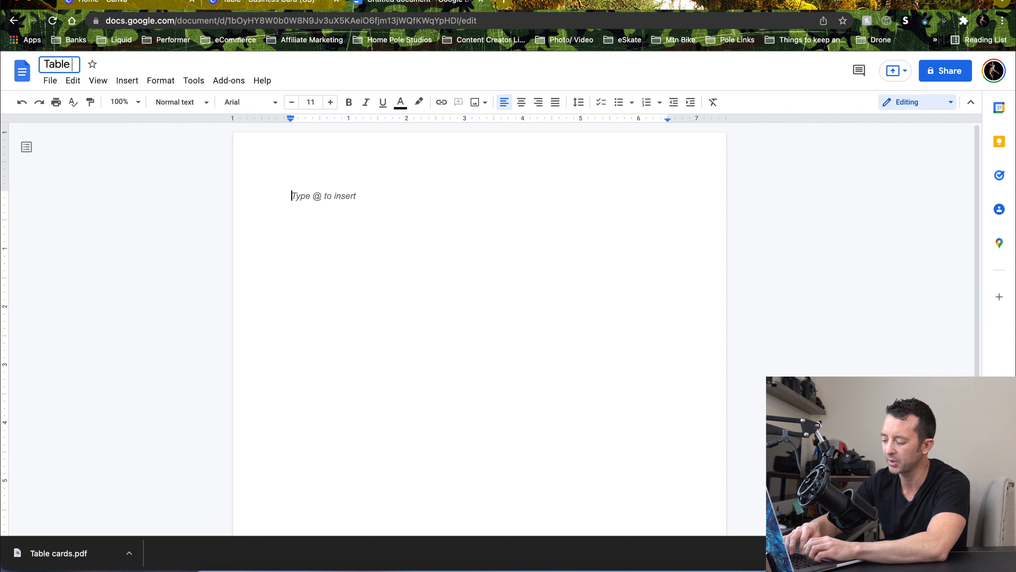
type("Ca")
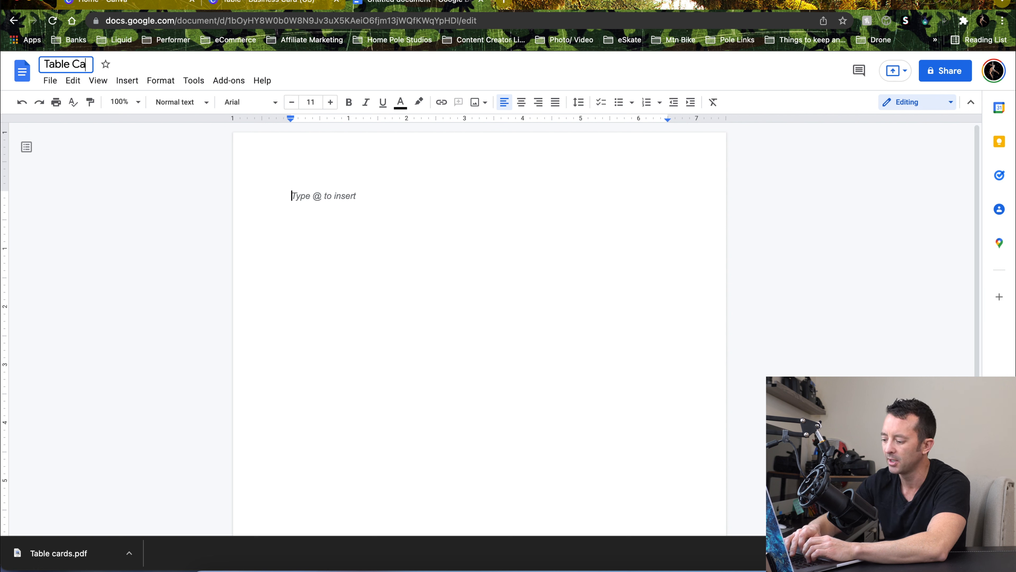
type("rd Dig")
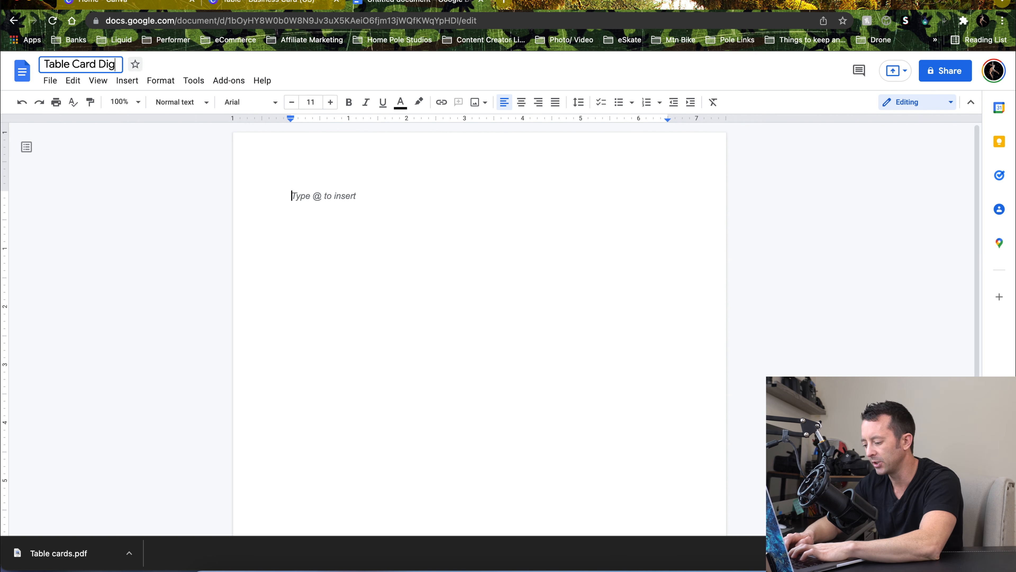
type("ital Download")
key("BackSpace")
key("BackSpace")
type("od")
key("BackSpace")
key("BackSpace")
type("ad")
key("Return")
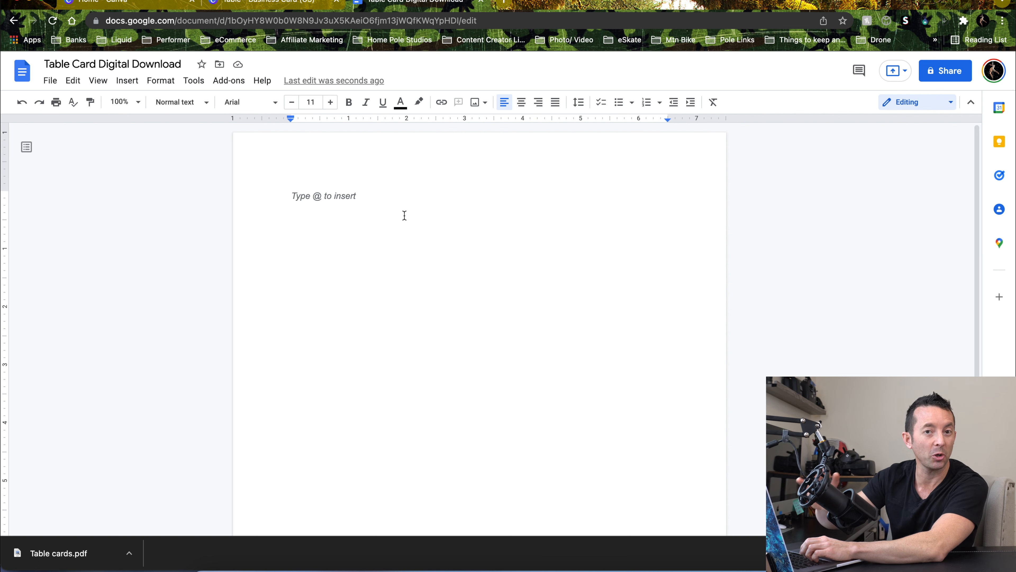
Write the line "Thank you for your order, please click the links below to download your items"
type("Thanks")
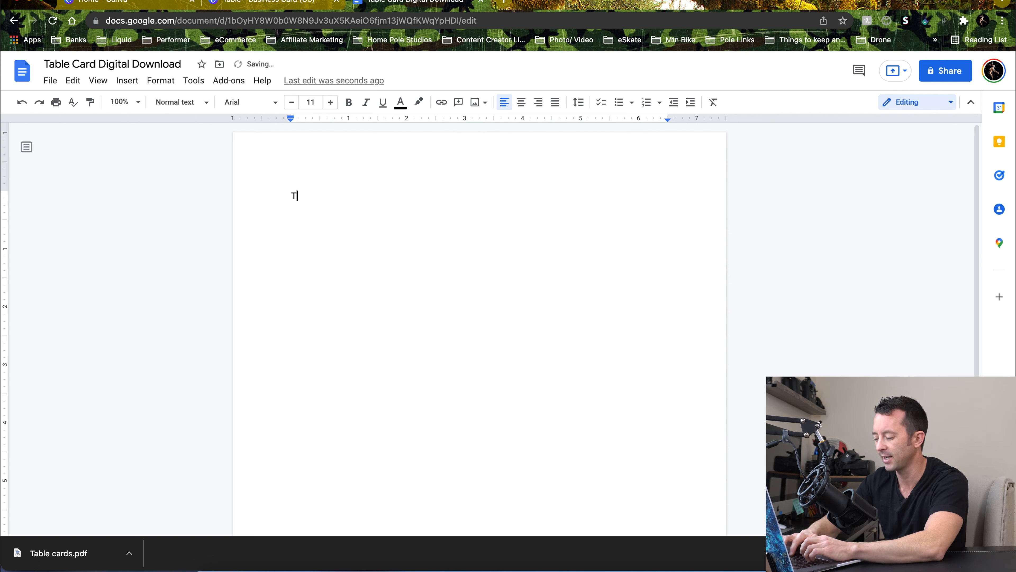
key("BackSpace")
type("you ")
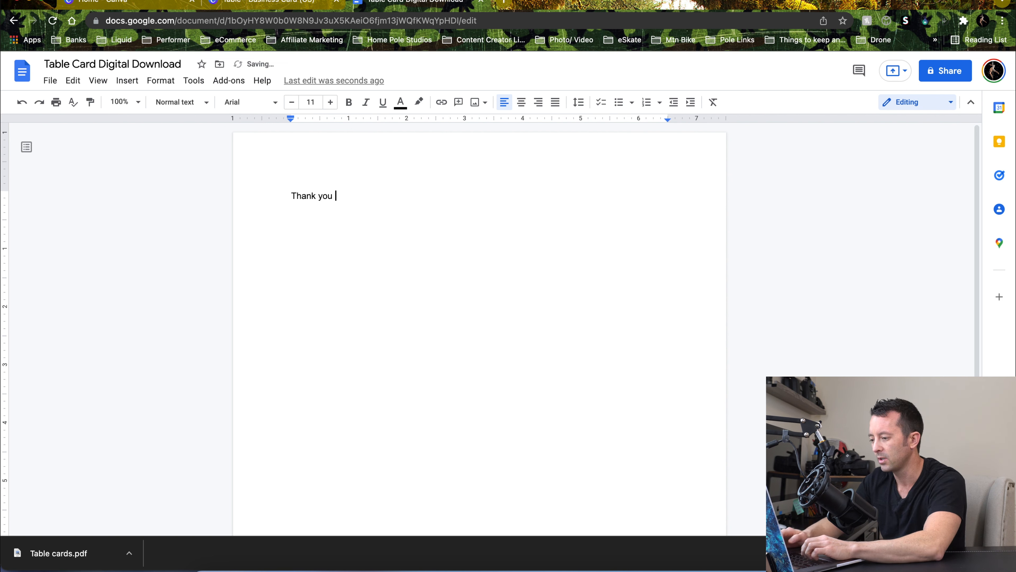
type("for your")
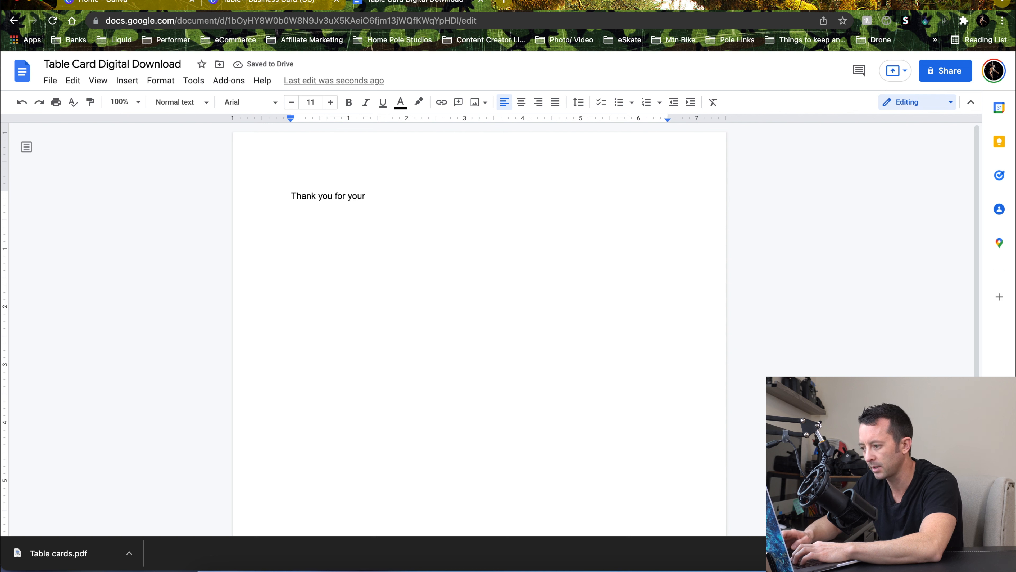
type("order")
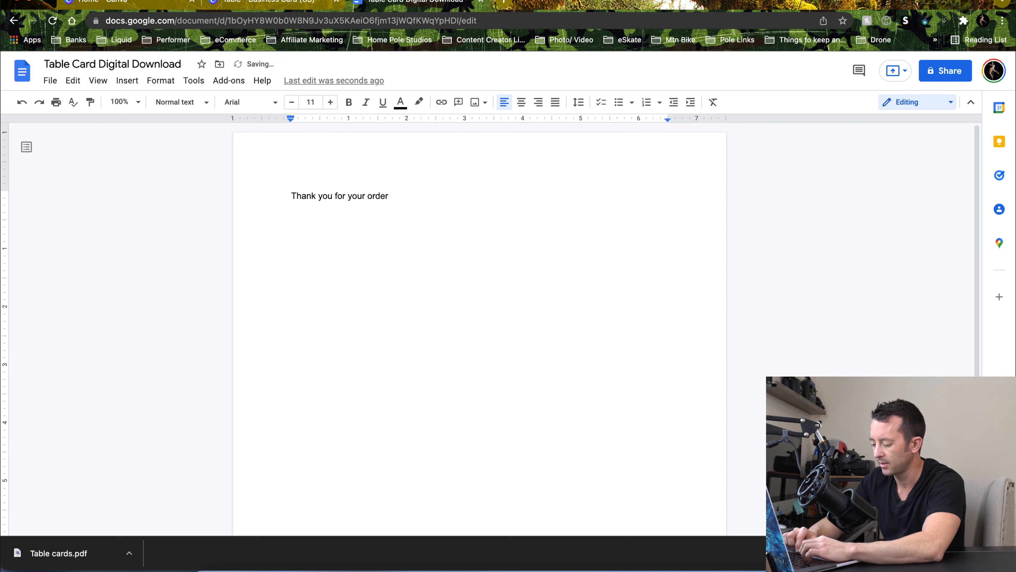
type(", please click the linkjs below to download your items")
left_click(471, 196)
key("BackSpace")
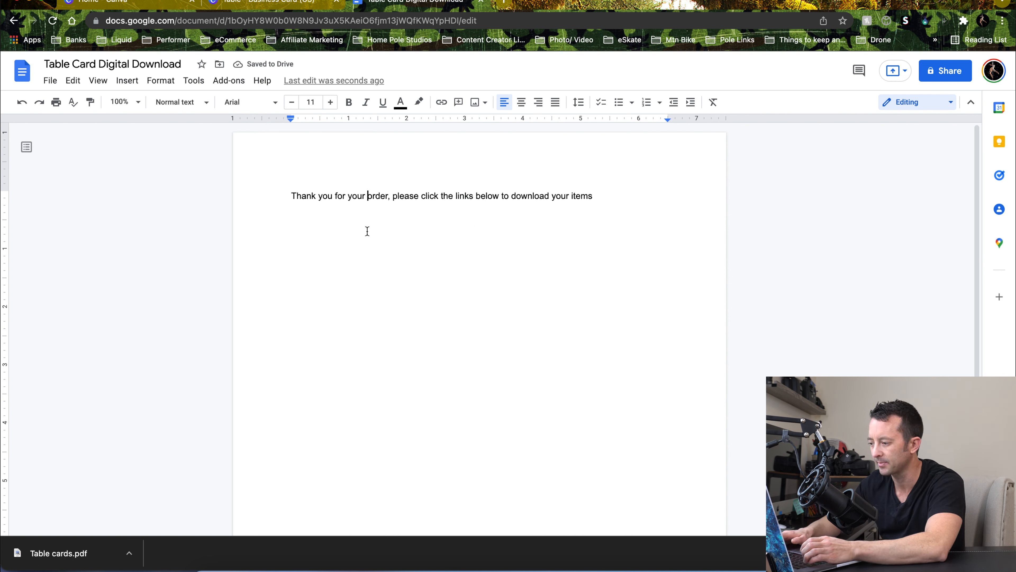
Add a blank line and the first item "#1) You 20 table cards for printing"
key("Return")
key("Return")
key("Return")
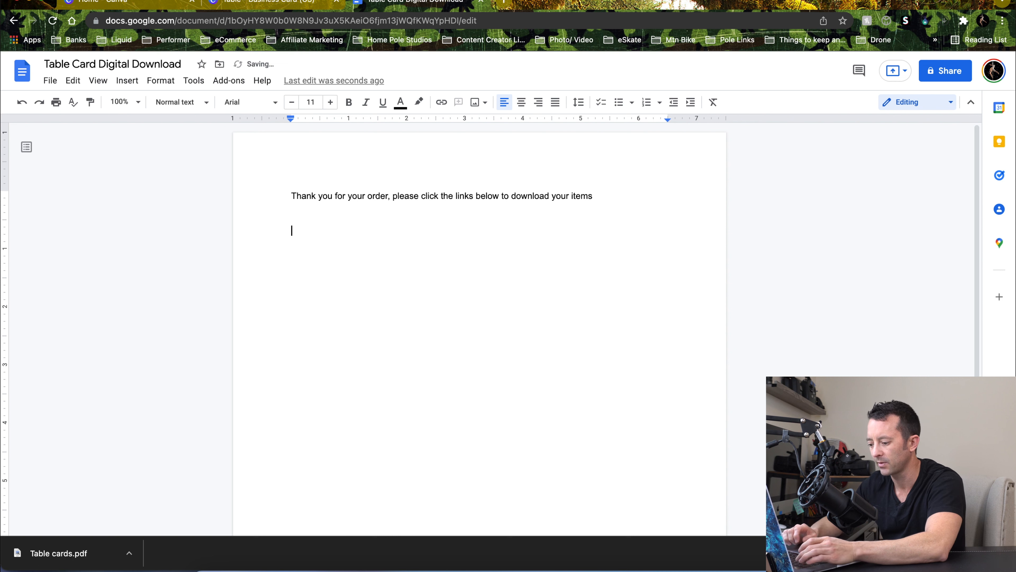
type("#1")
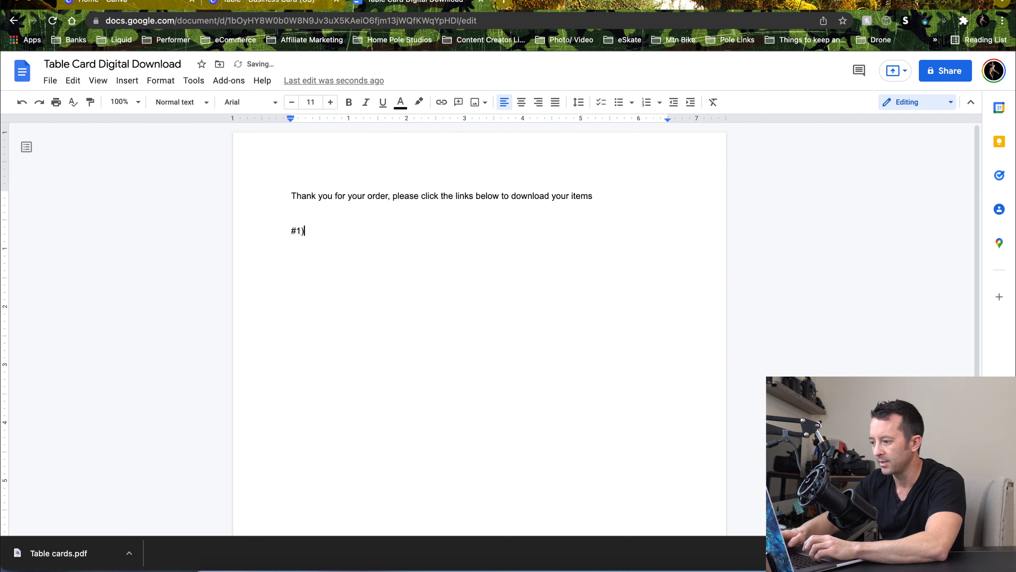
type(") You ")
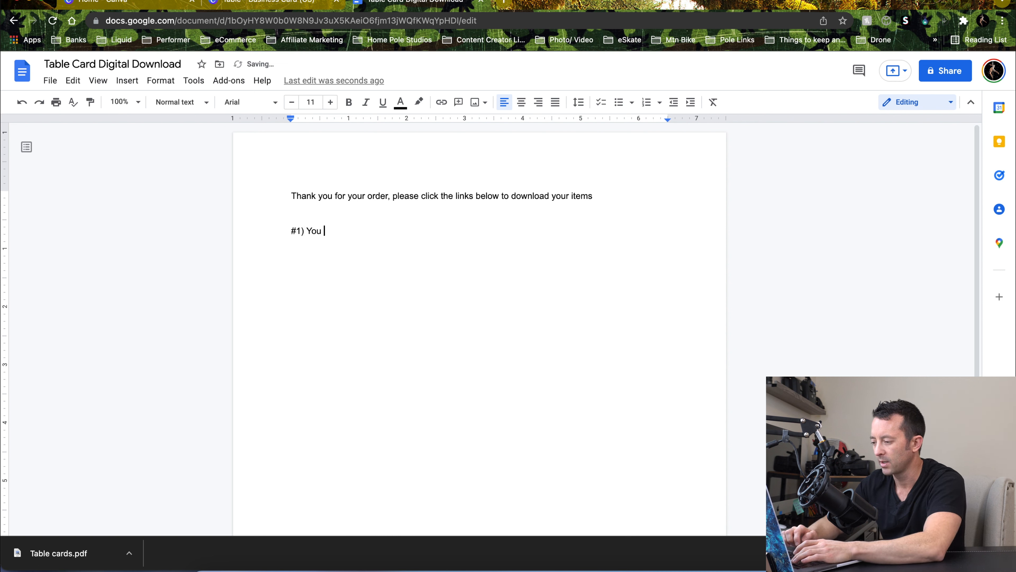
type("20 tab")
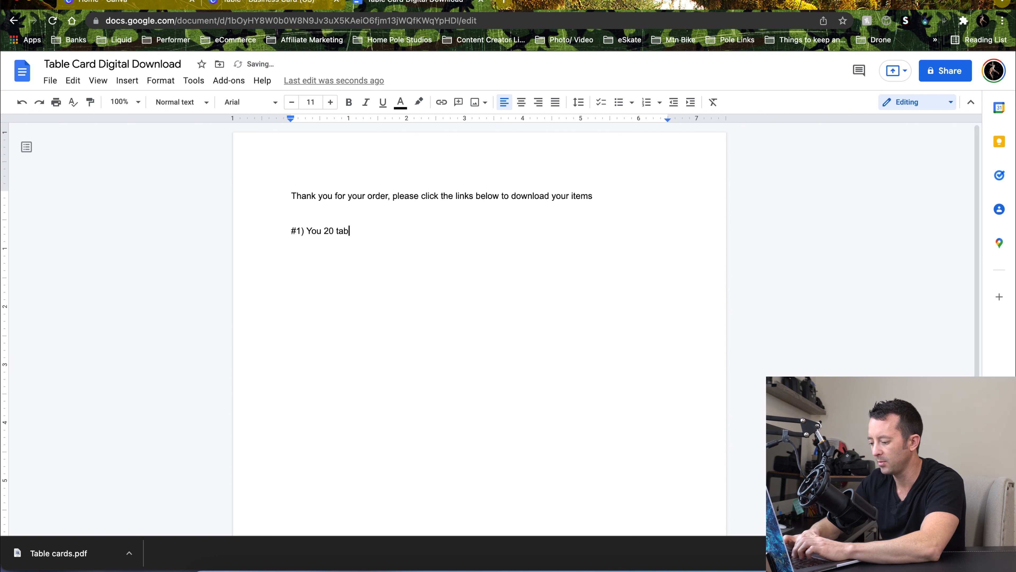
type("le cards for printing")
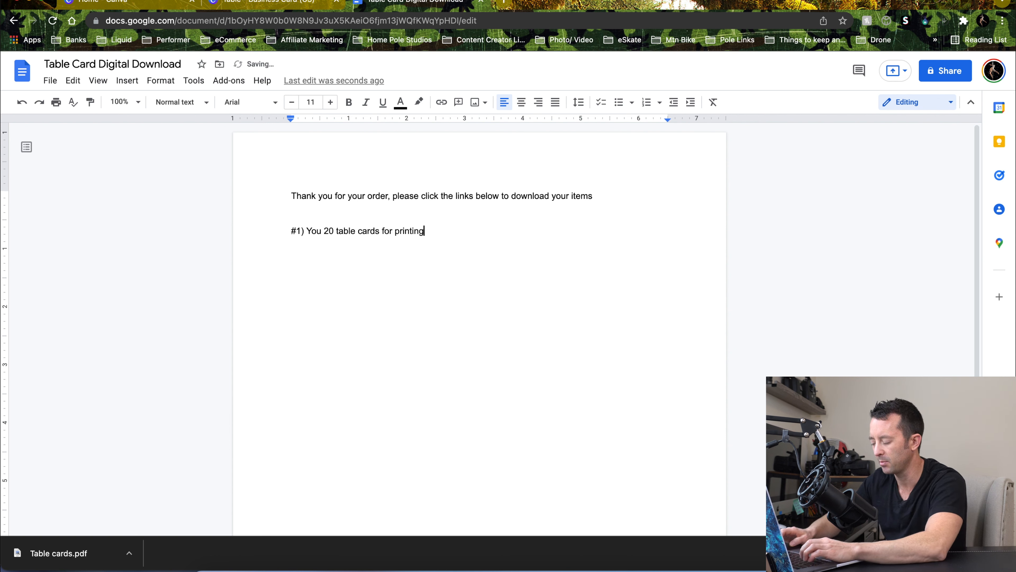
Add the second item "#2)Table card template incase you need additional:"
key("Return")
type("#2")
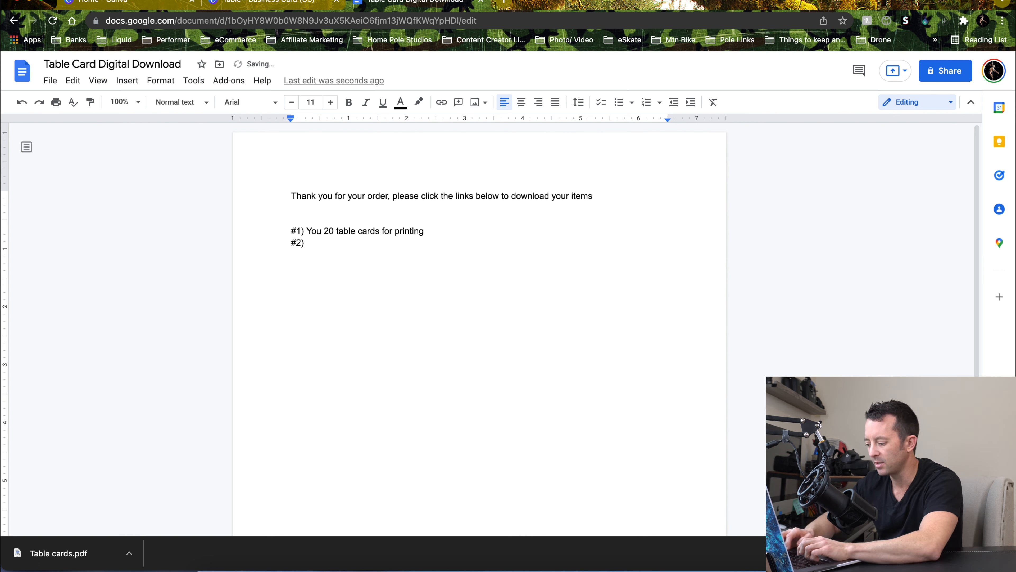
type(")Tabl")
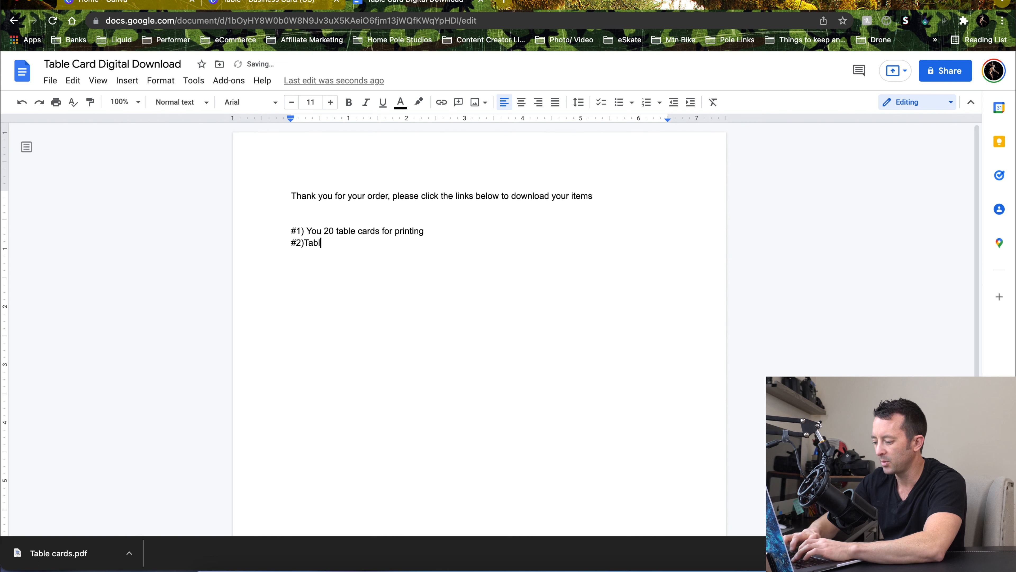
type("e card templ")
type("ate incase you need ")
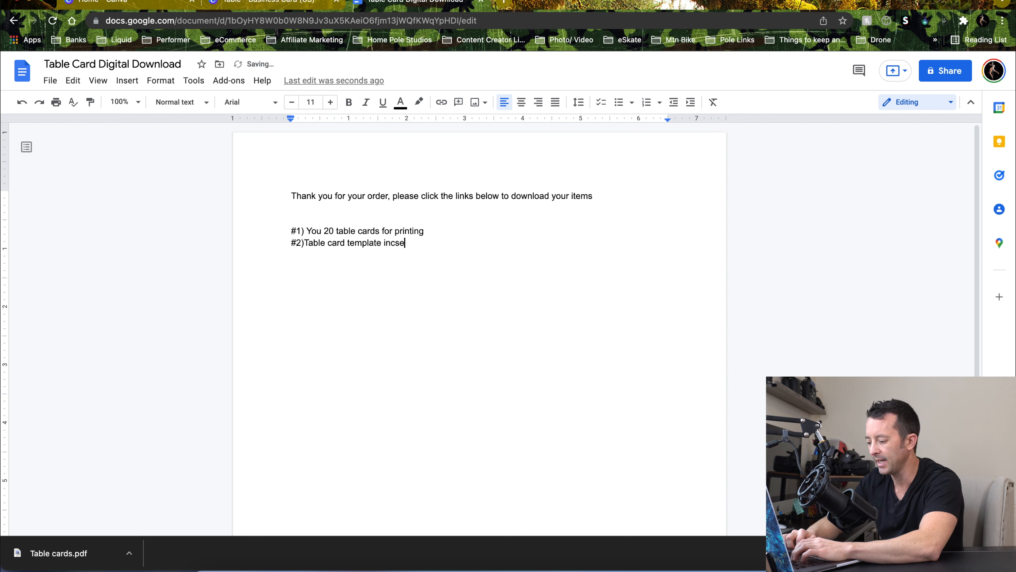
type("additional")
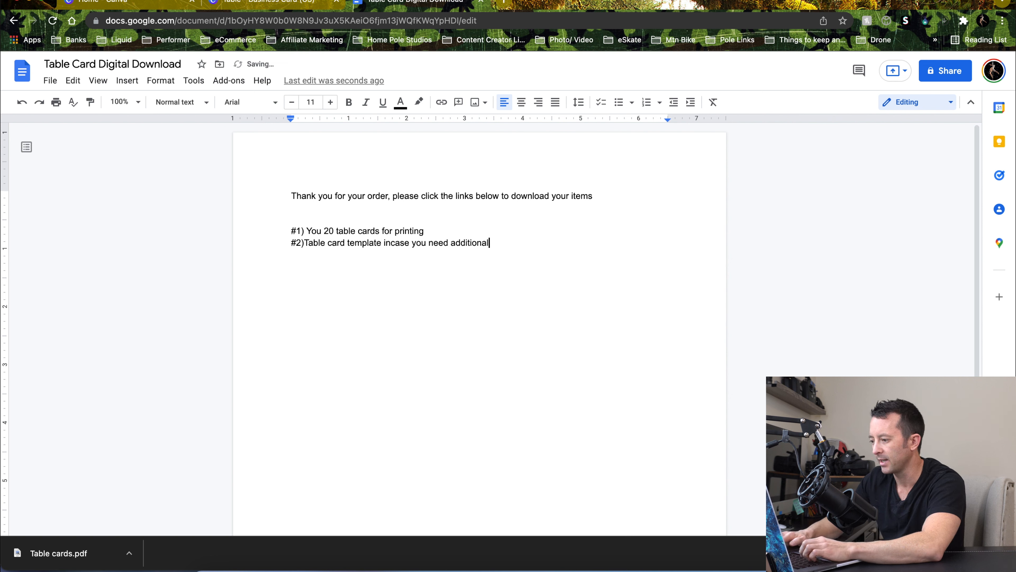
type(":")
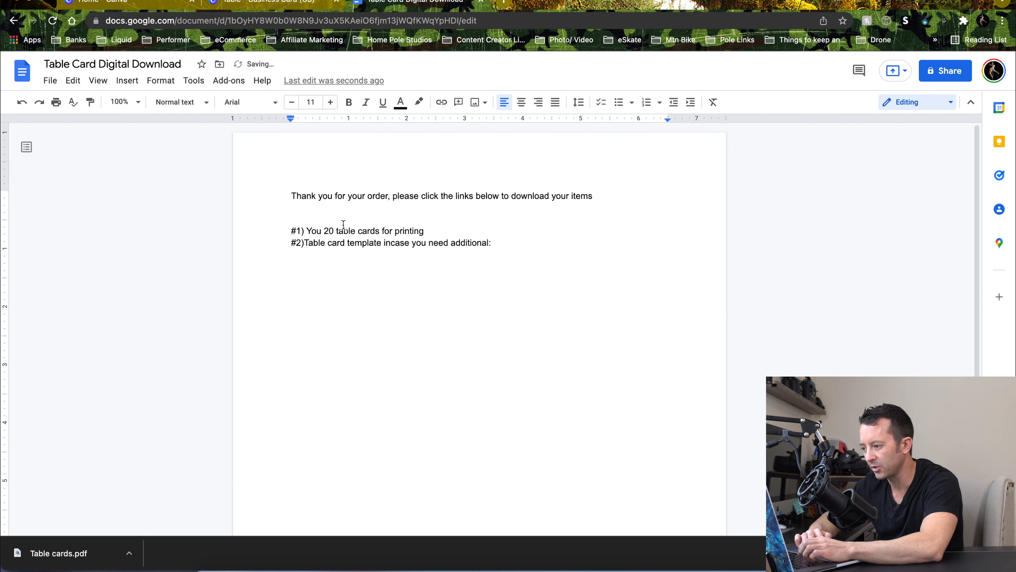
Append ": thelinkhere.com" to the first item as a placeholder link and select that link text
left_click(440, 231)
type("\"")
key("BackSpace")
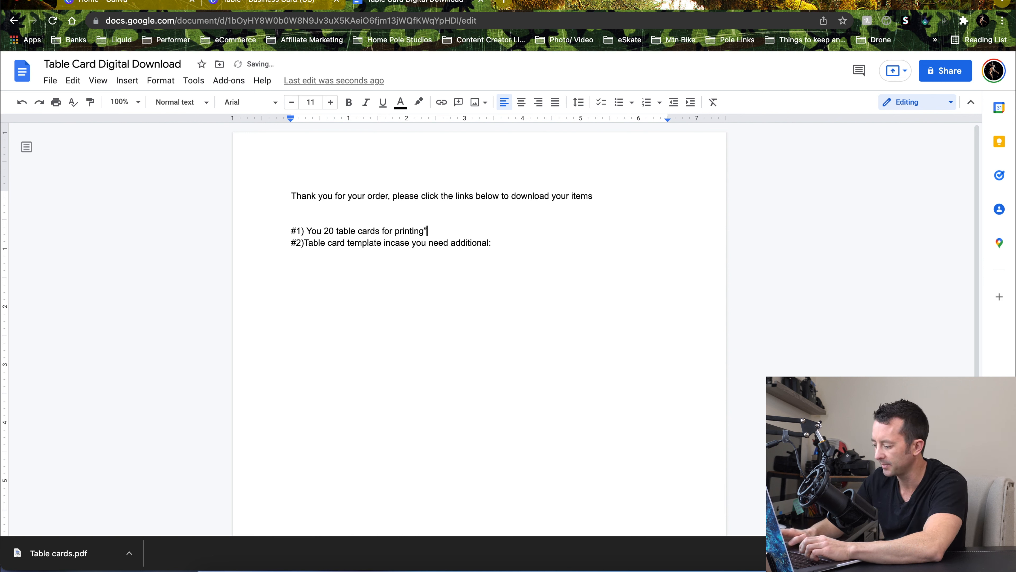
type("thelinkhere.com")
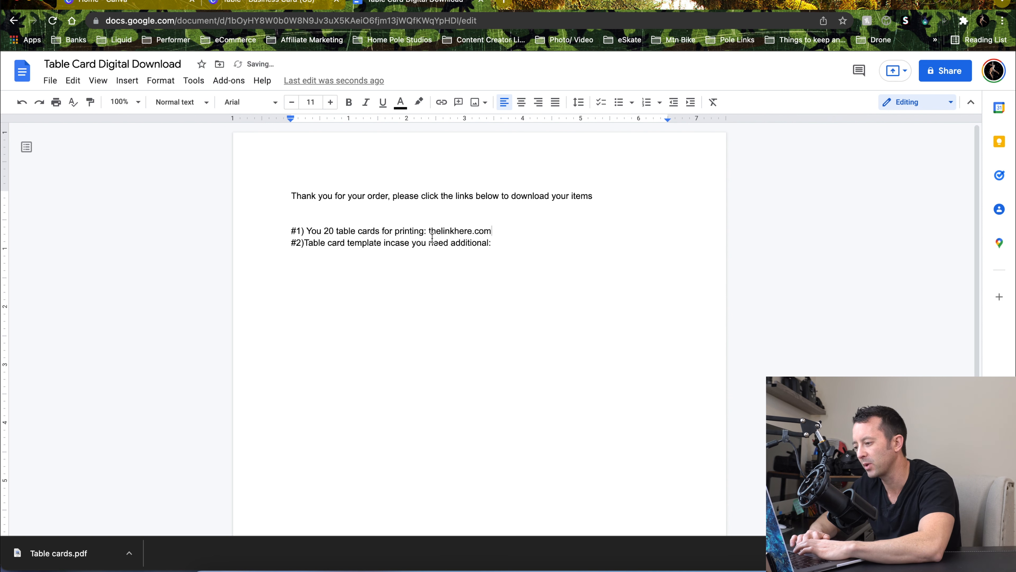
left_click_drag(429, 232, 497, 231)
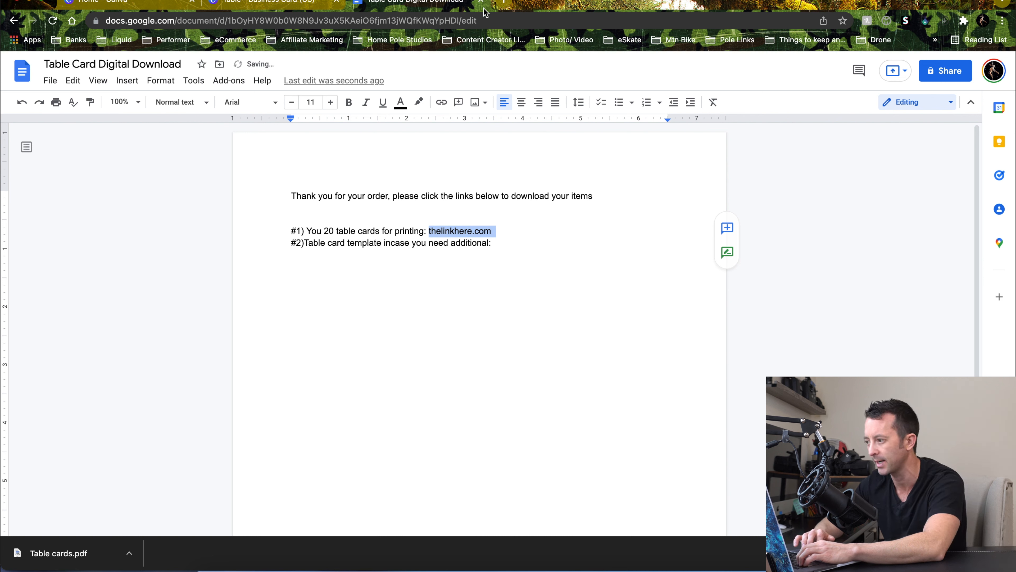
left_click(506, 4)
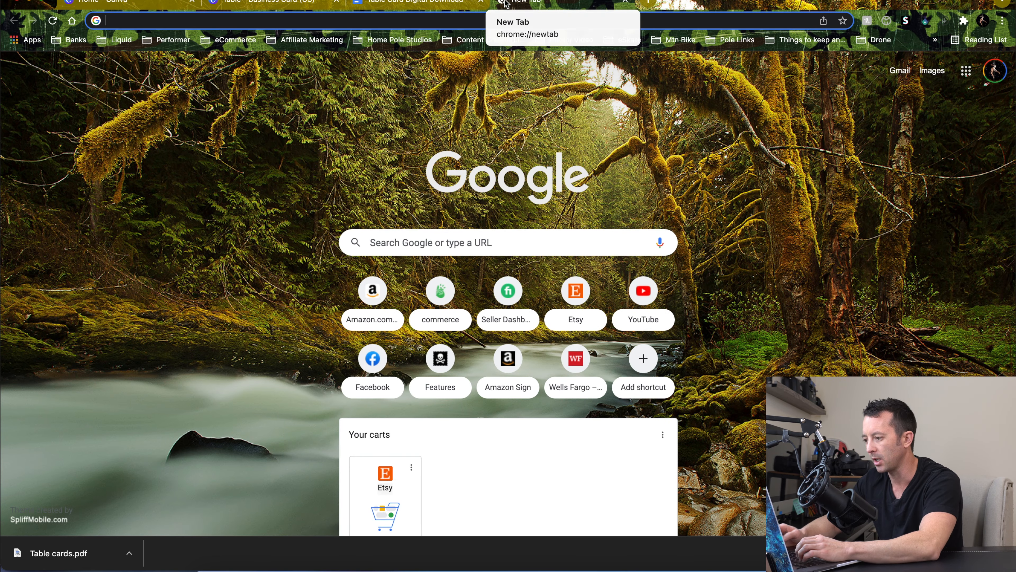
key("super+shift+n")
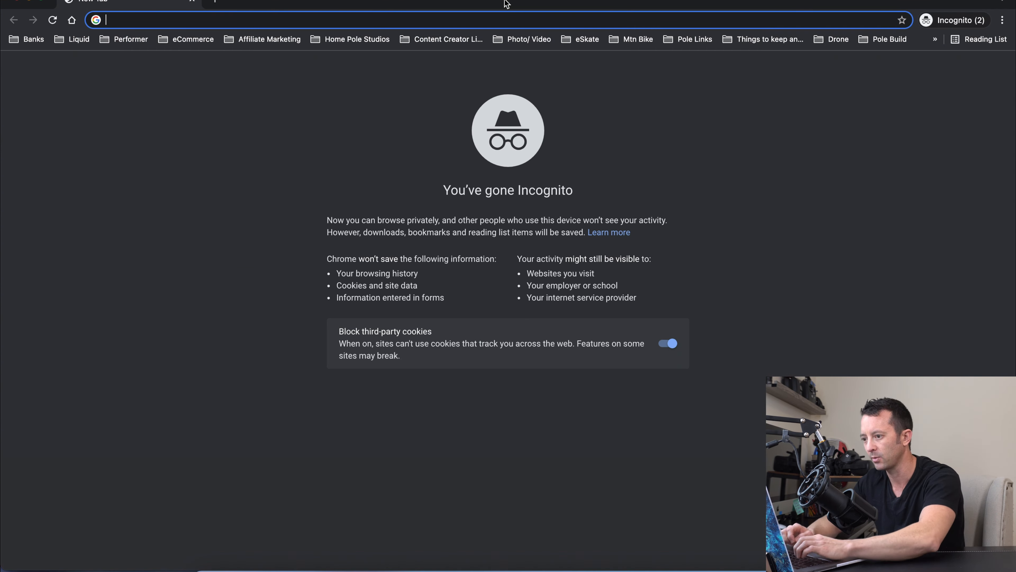
type("tiny")
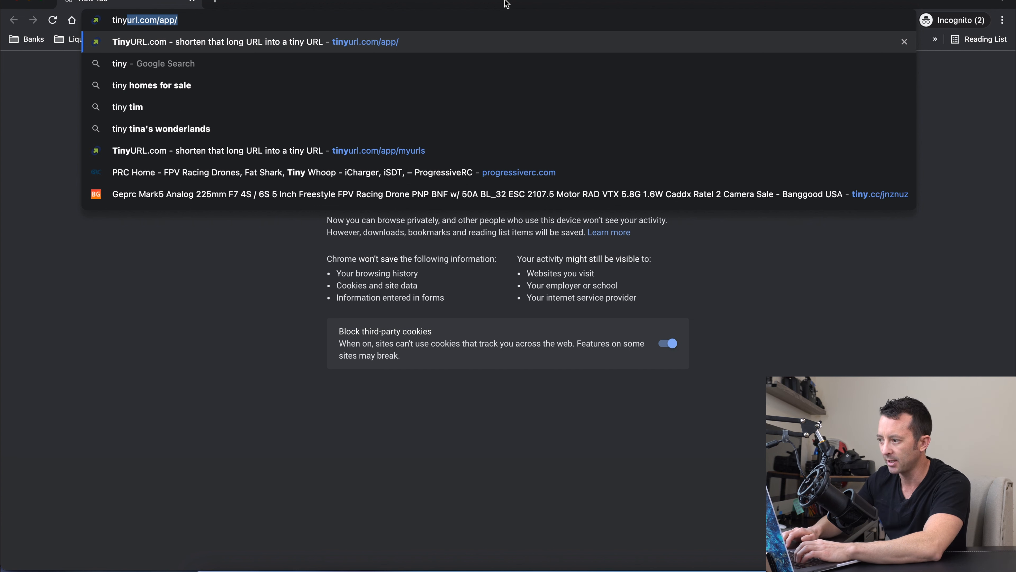
key("Return")
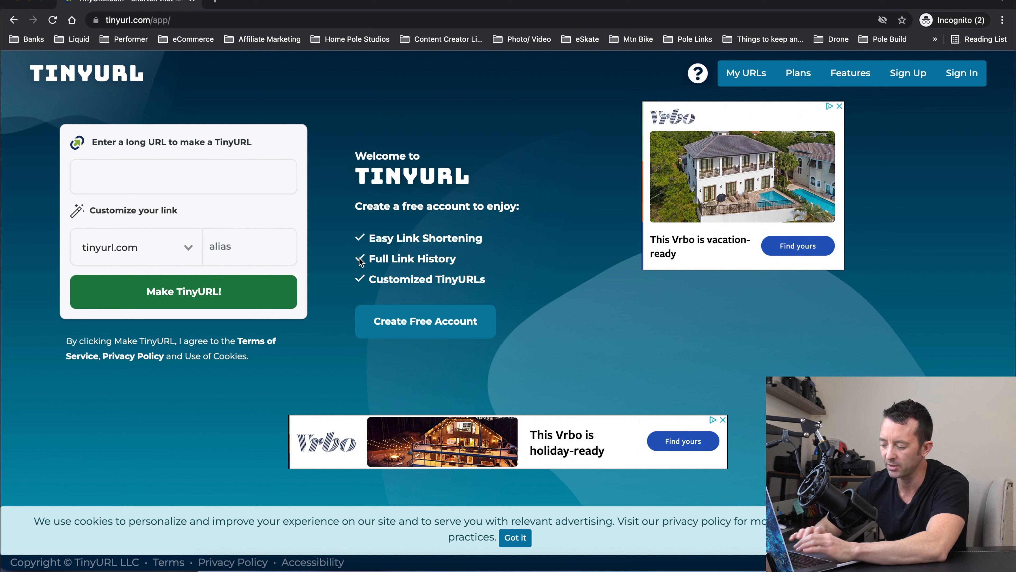
left_click(193, 0)
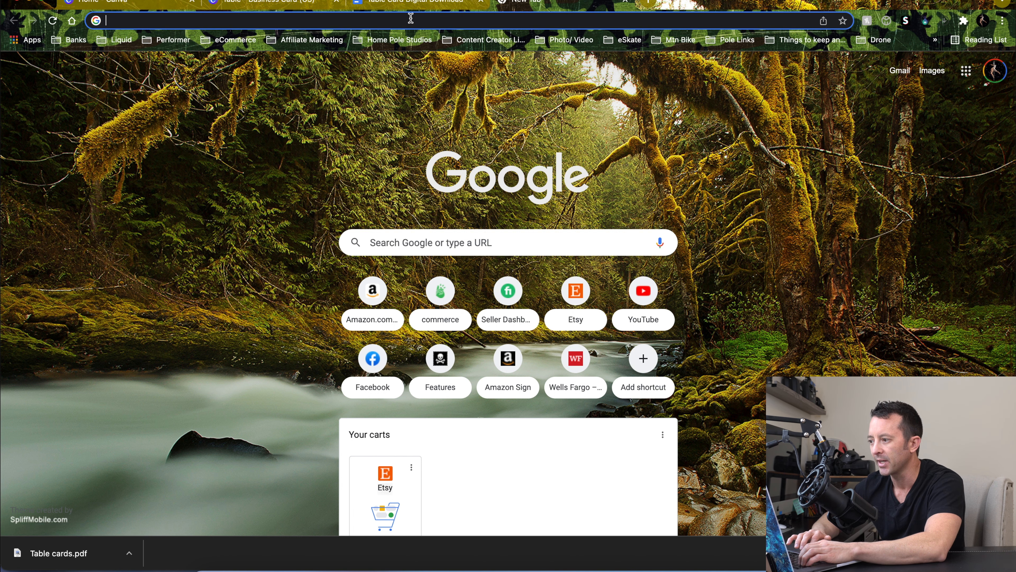
left_click(626, 4)
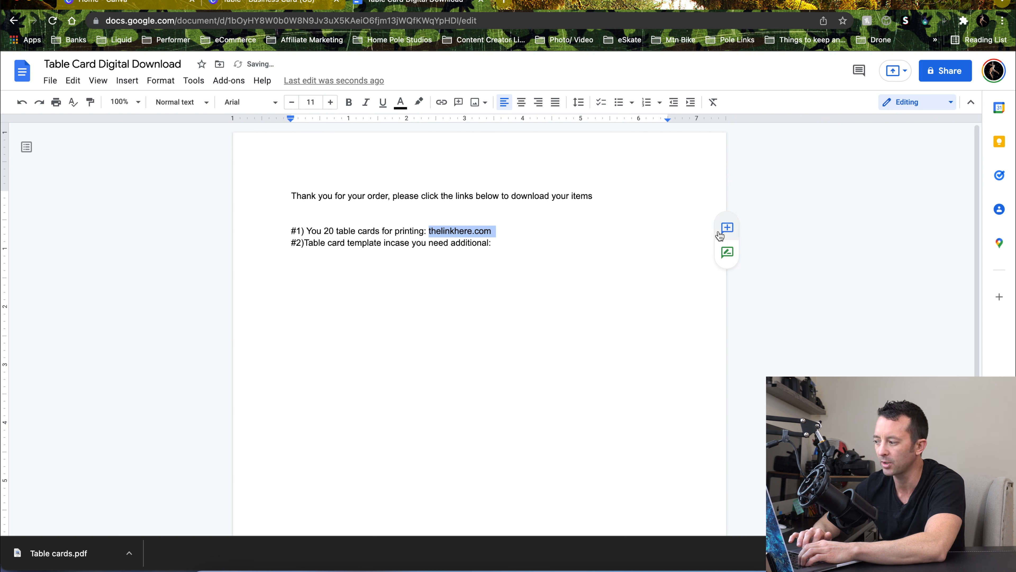
Open the Table design from Canva's recent designs and copy-resize it to a custom 3.5 × 2 in size
left_click(516, 244)
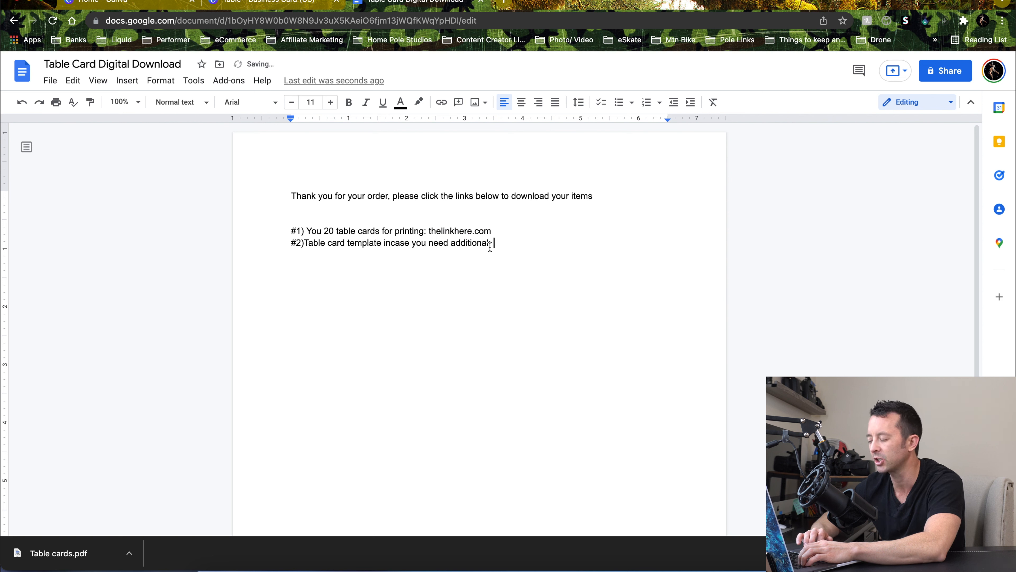
left_click(251, 8)
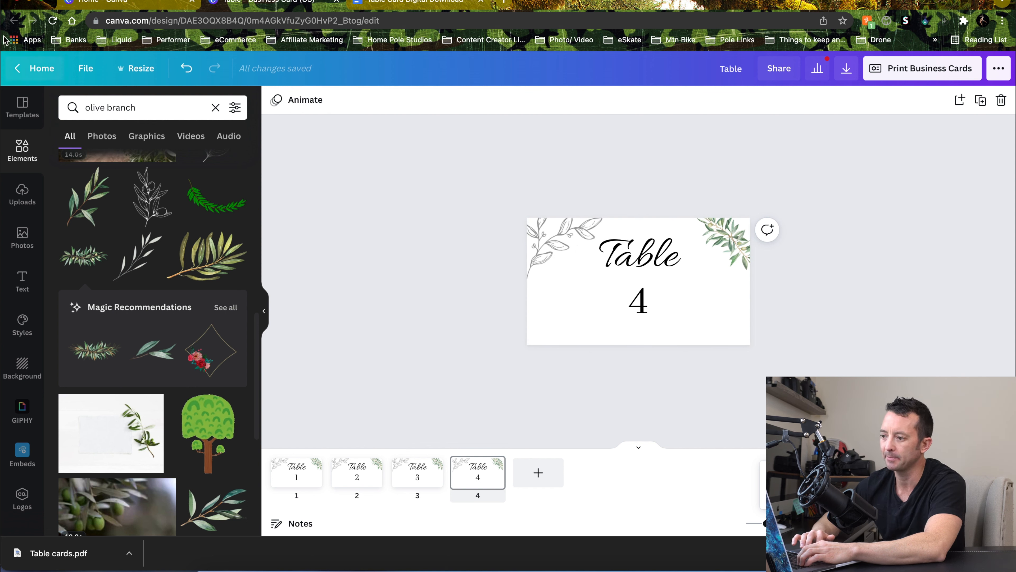
left_click(42, 69)
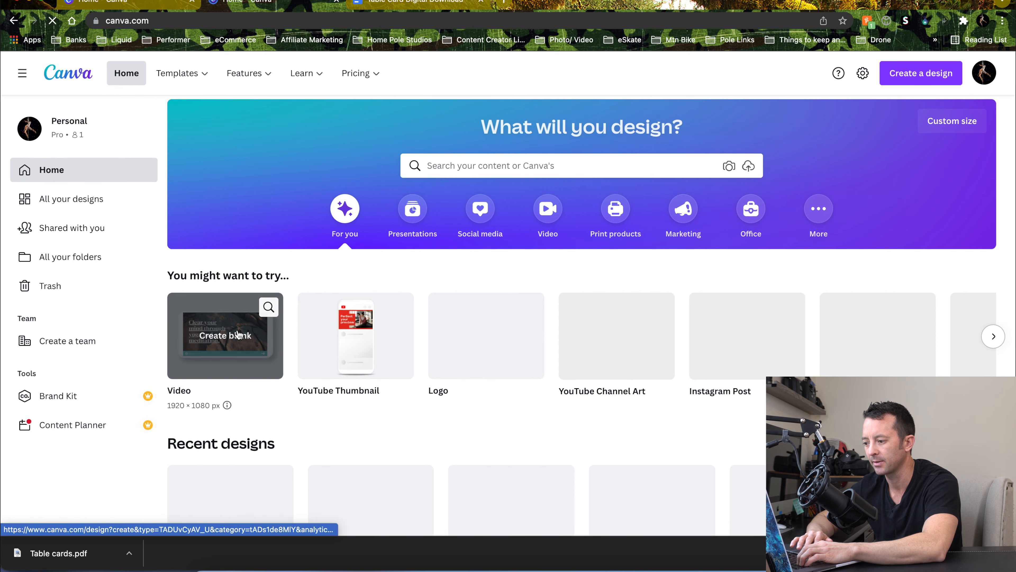
scroll(238, 335, "down", 3)
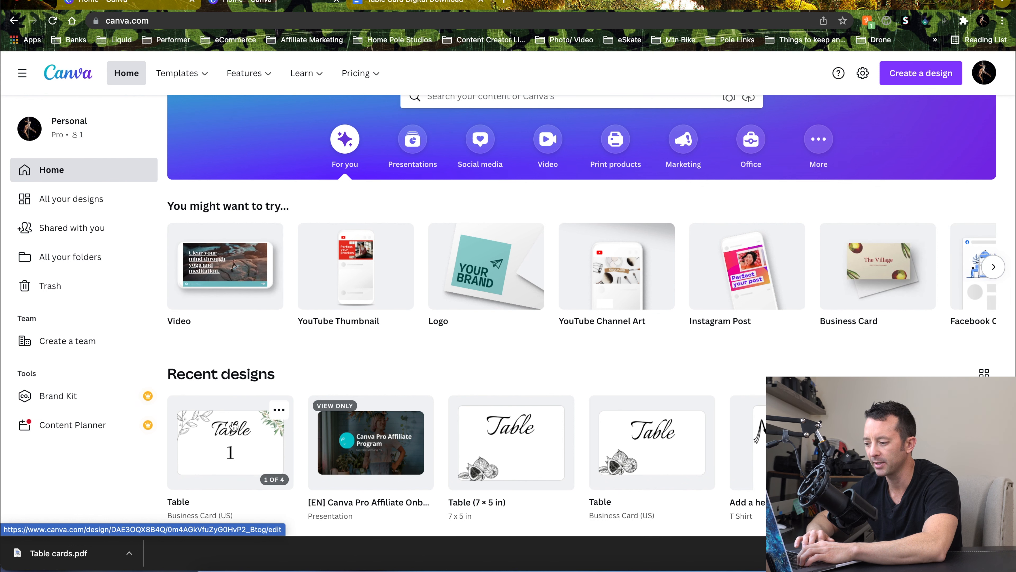
left_click(234, 426)
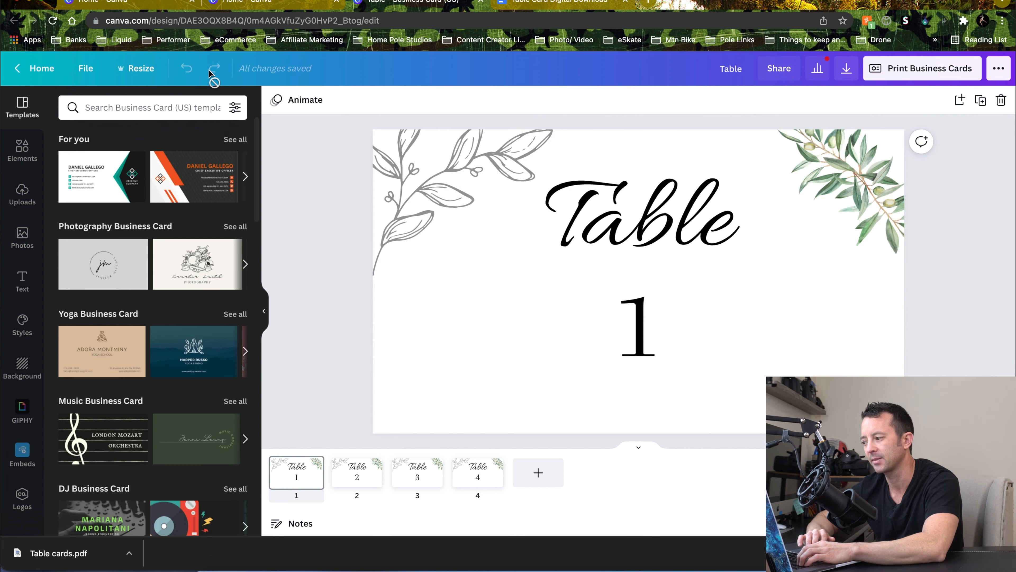
left_click(142, 70)
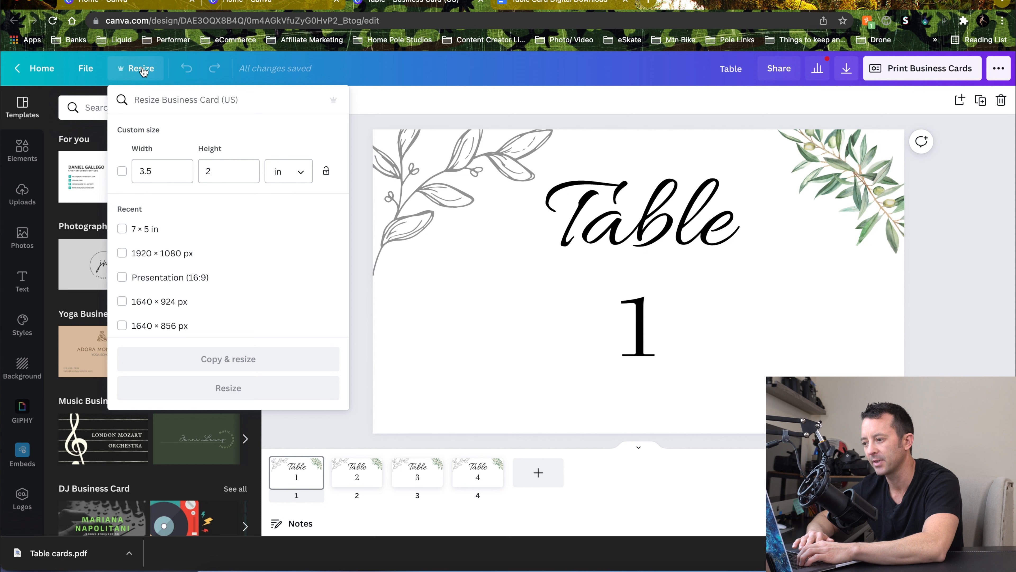
left_click(122, 171)
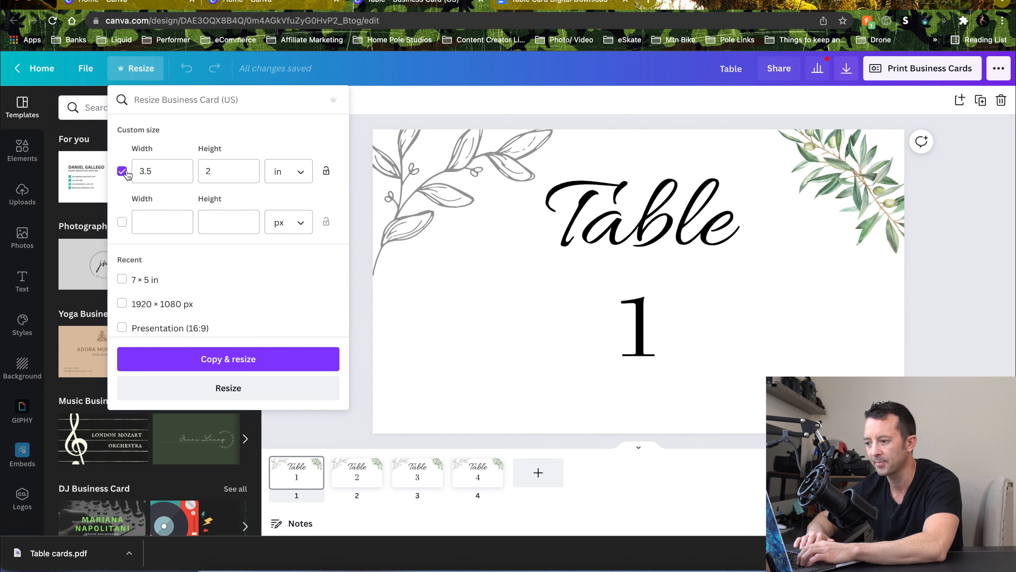
left_click(230, 365)
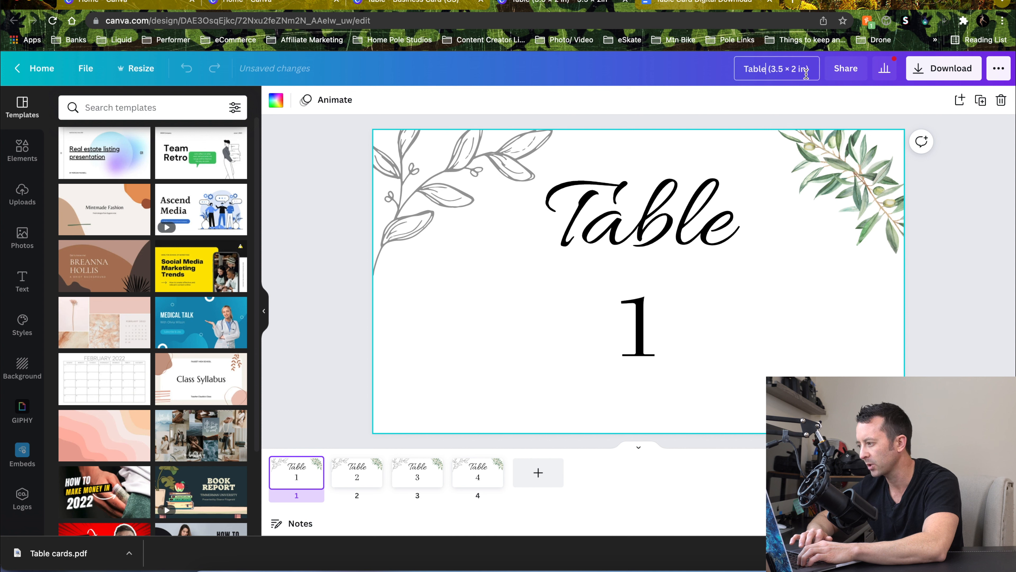
Rename the resized copy to "TableCard Template"
type("Card")
key("BackSpace")
key("BackSpace")
key("BackSpace")
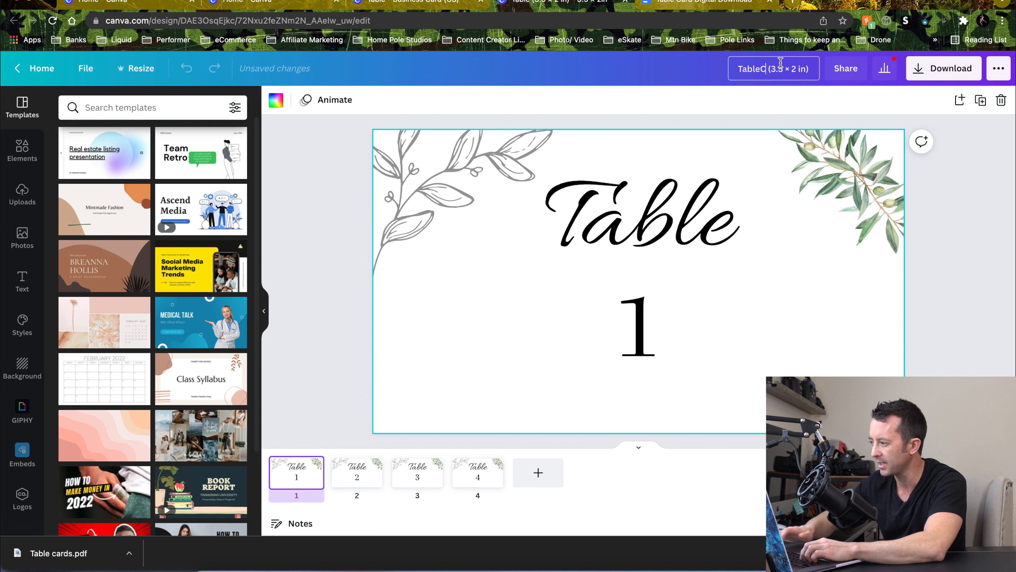
type("ard Template")
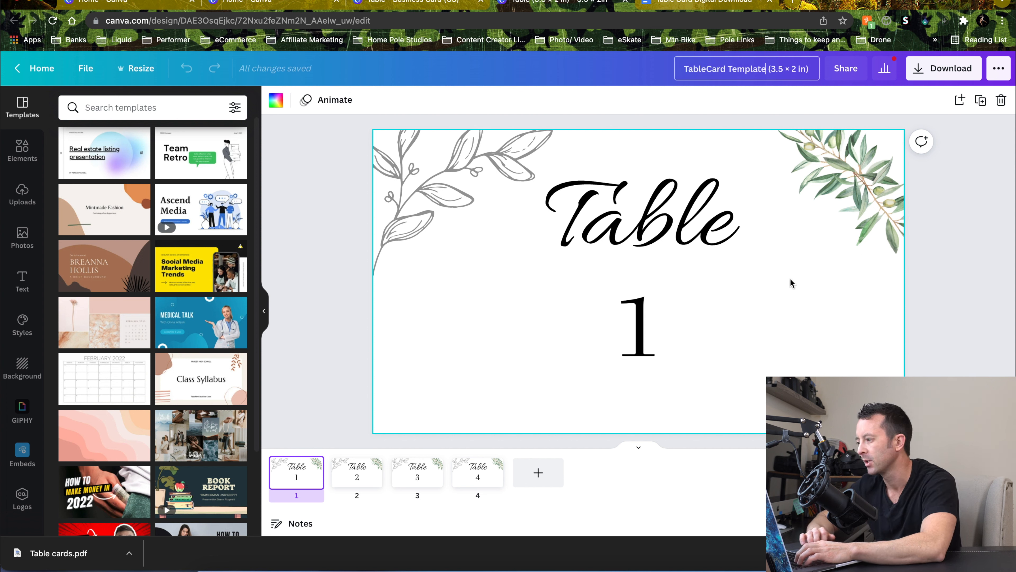
left_click(955, 297)
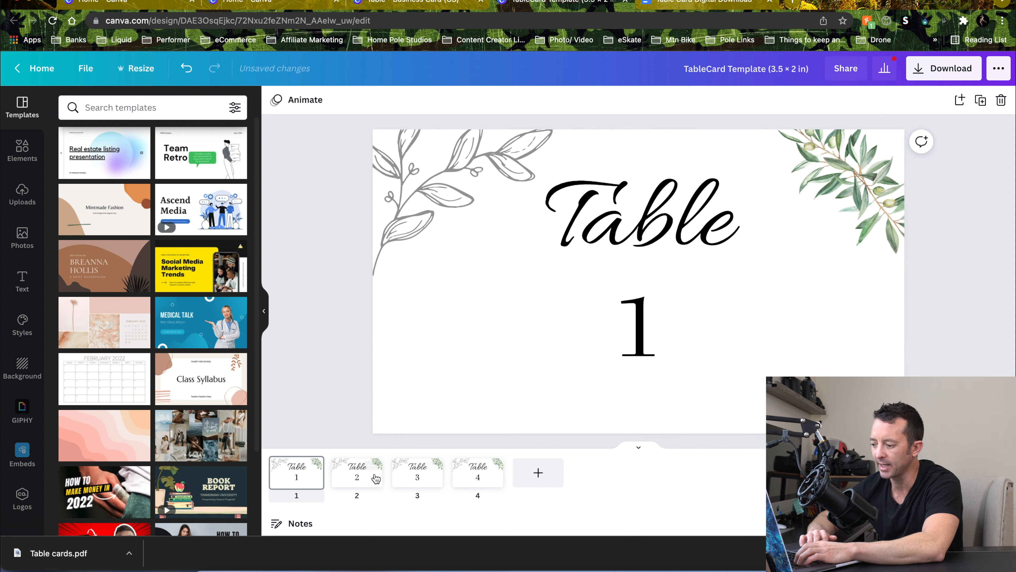
Delete pages 2 to 4 so the template keeps only the first table card
left_click(371, 483)
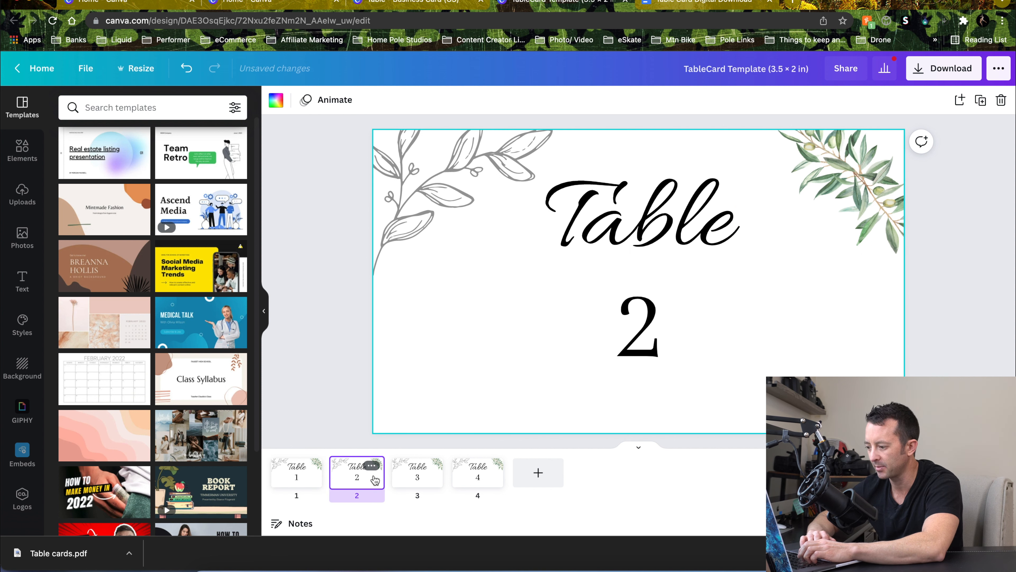
key("BackSpace")
key("BackSpace")
key("BackSpace")
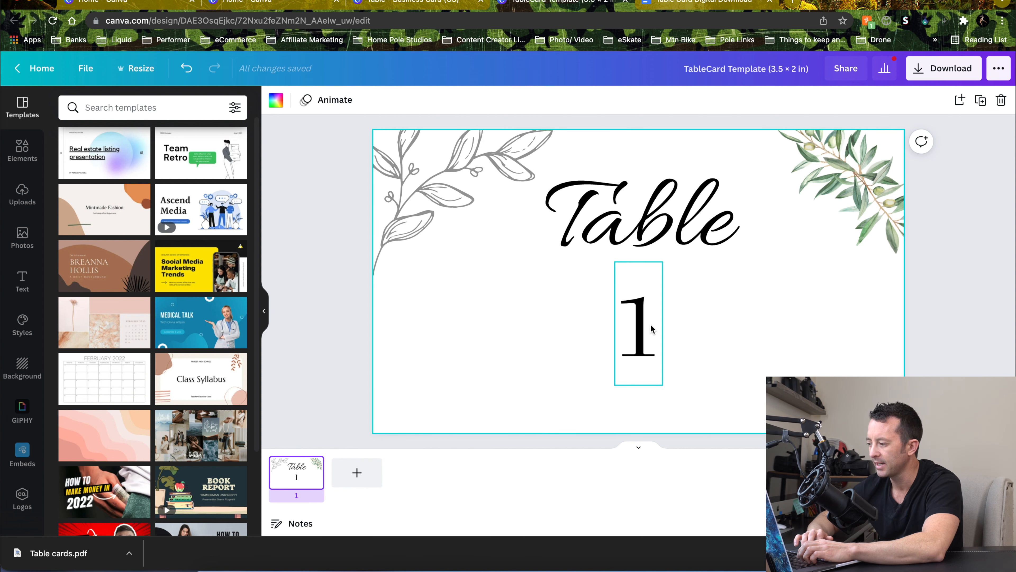
left_click(989, 304)
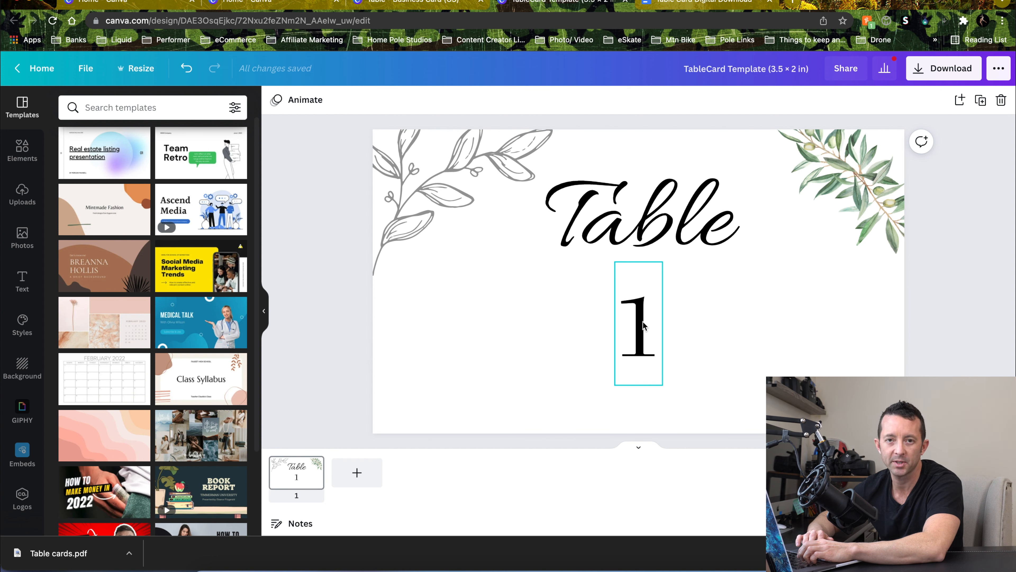
Change the card's table number to 21
left_click(626, 325)
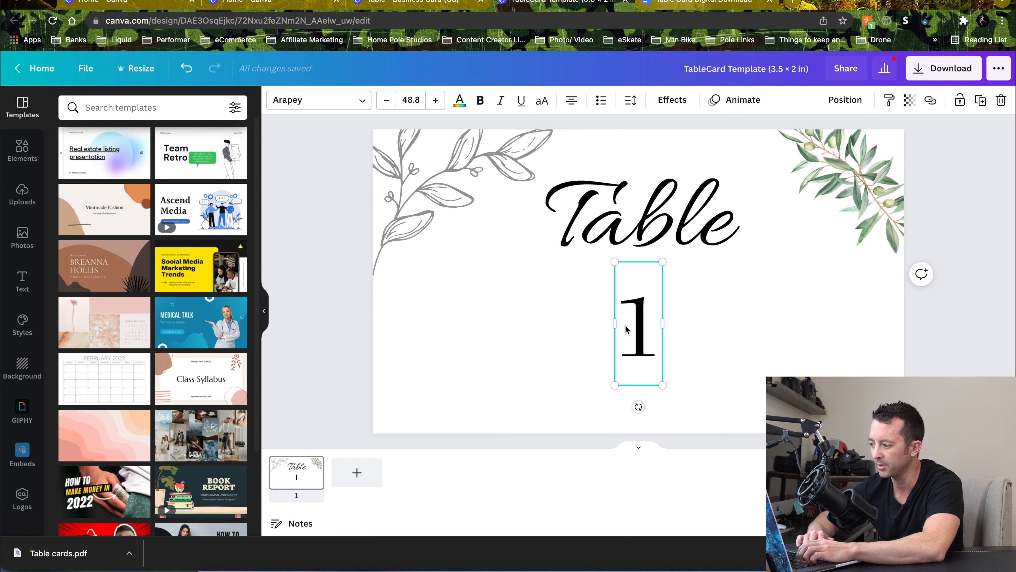
double_click(633, 329)
type("21")
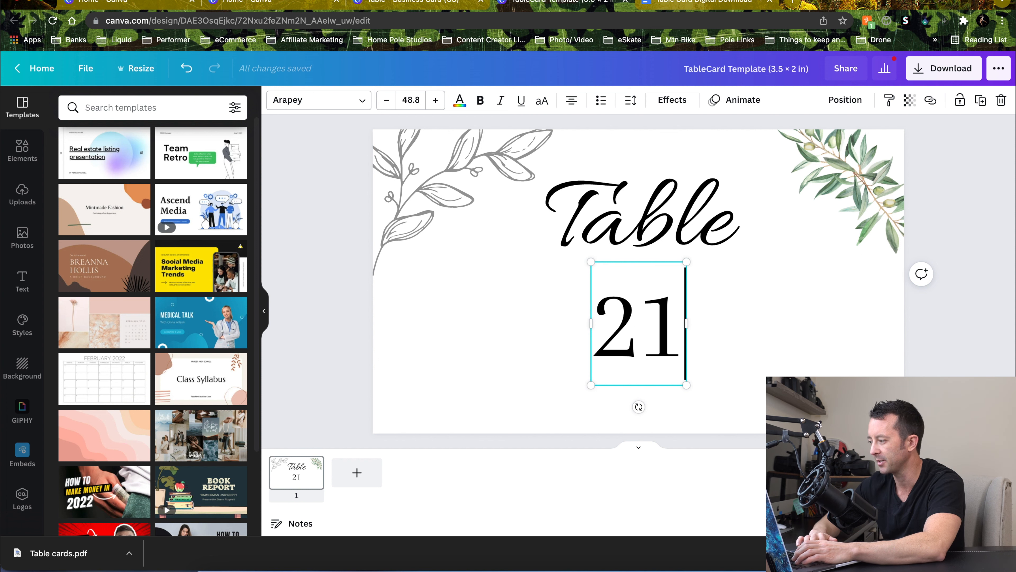
left_click(998, 362)
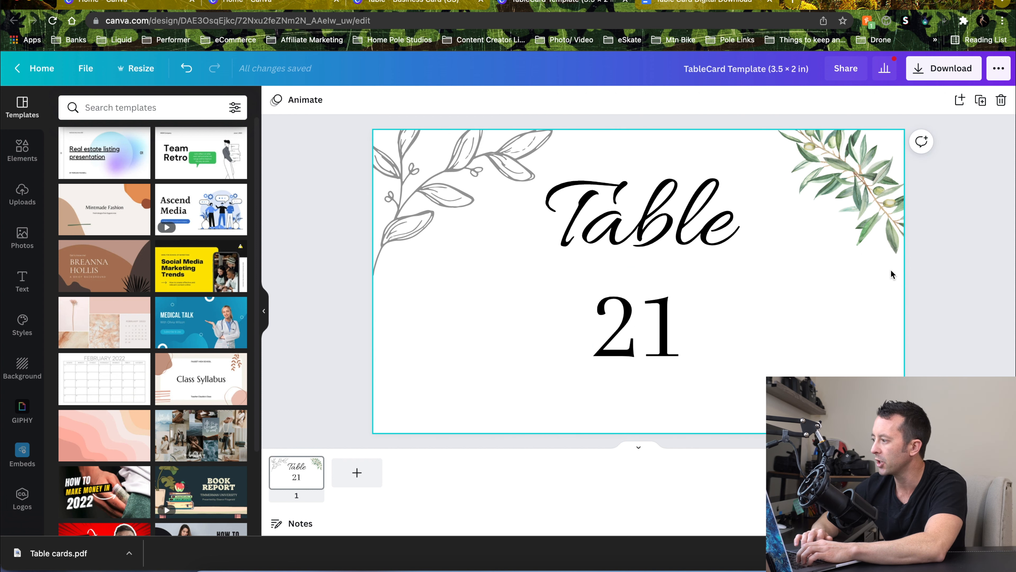
Set the share link to use as template and copy the link
left_click(853, 76)
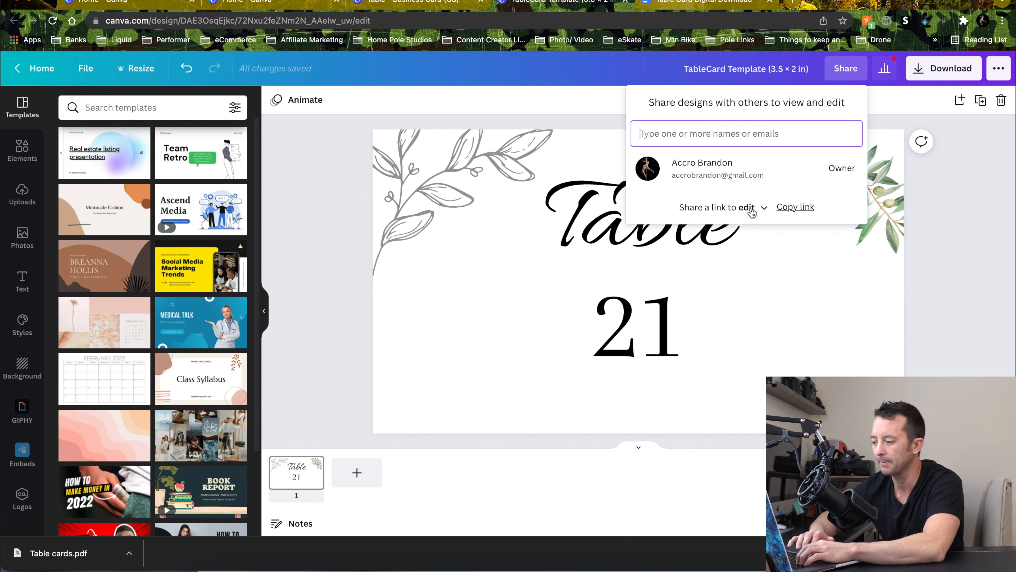
left_click(766, 208)
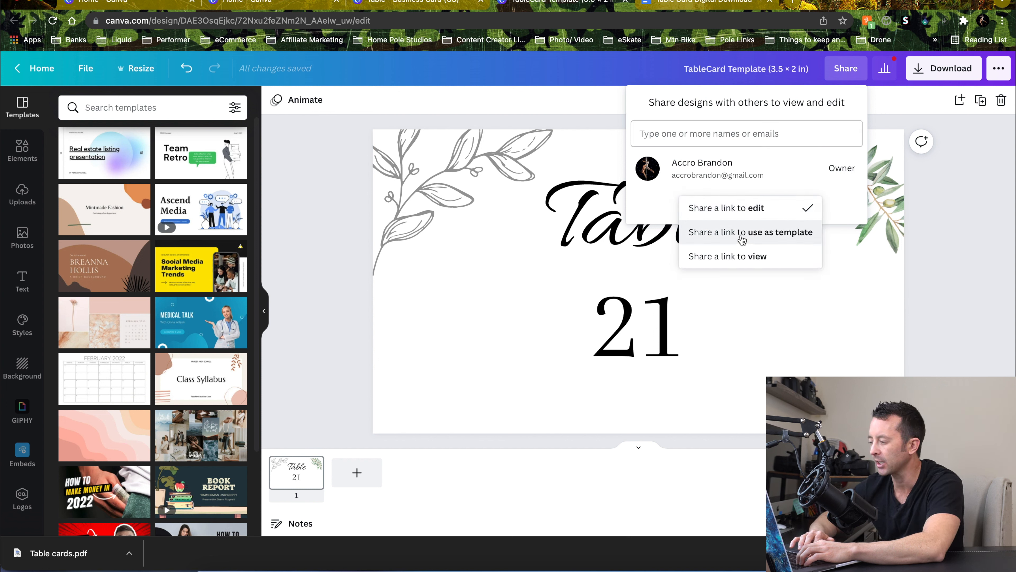
left_click(792, 236)
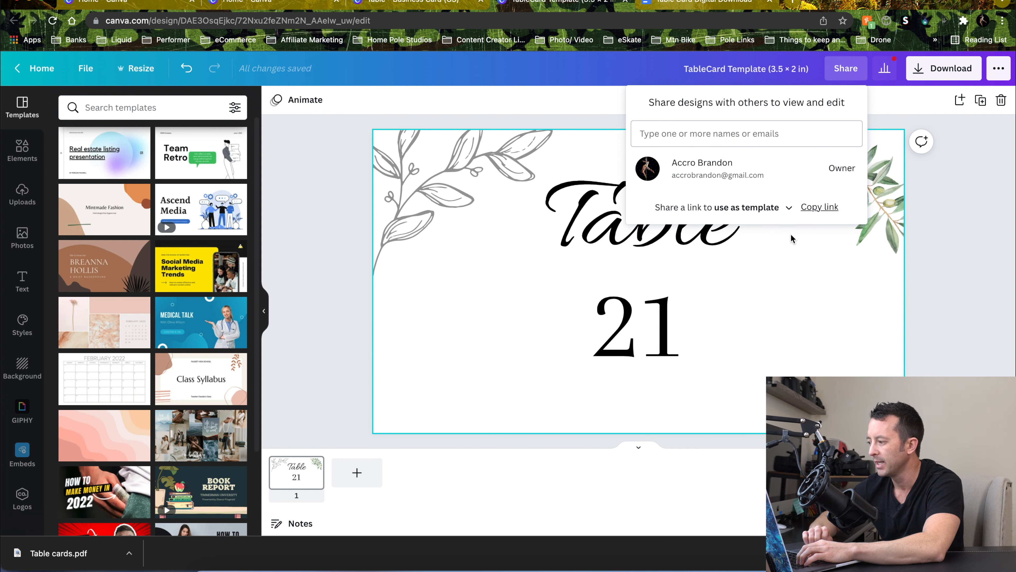
left_click(818, 208)
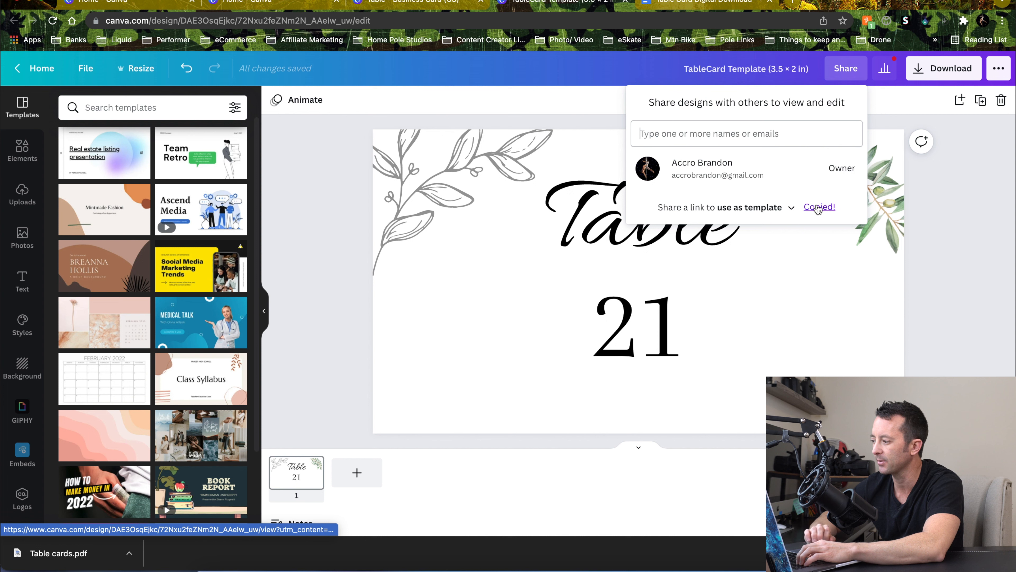
left_click(686, 3)
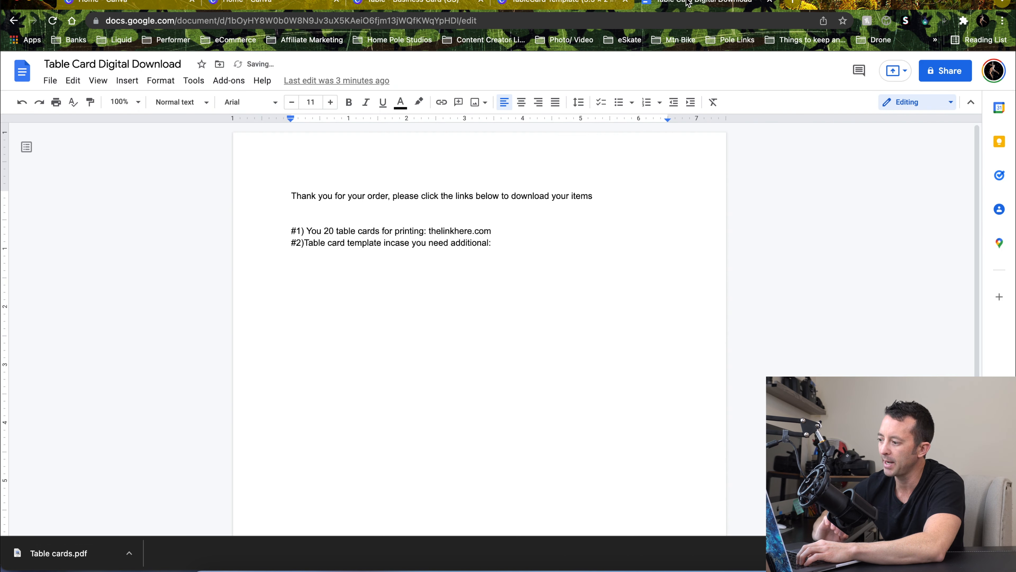
key("super+v")
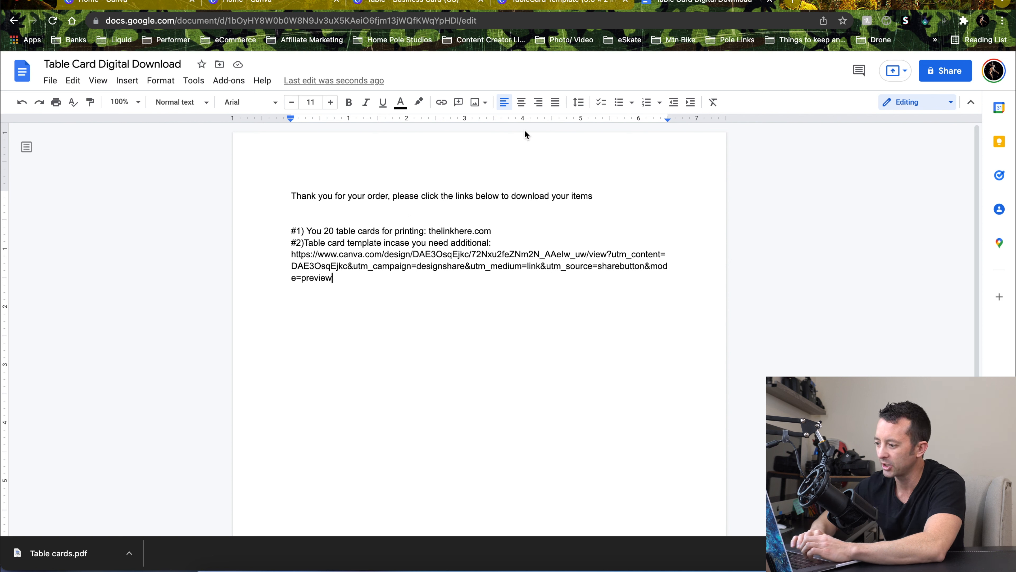
left_click_drag(338, 277, 285, 256)
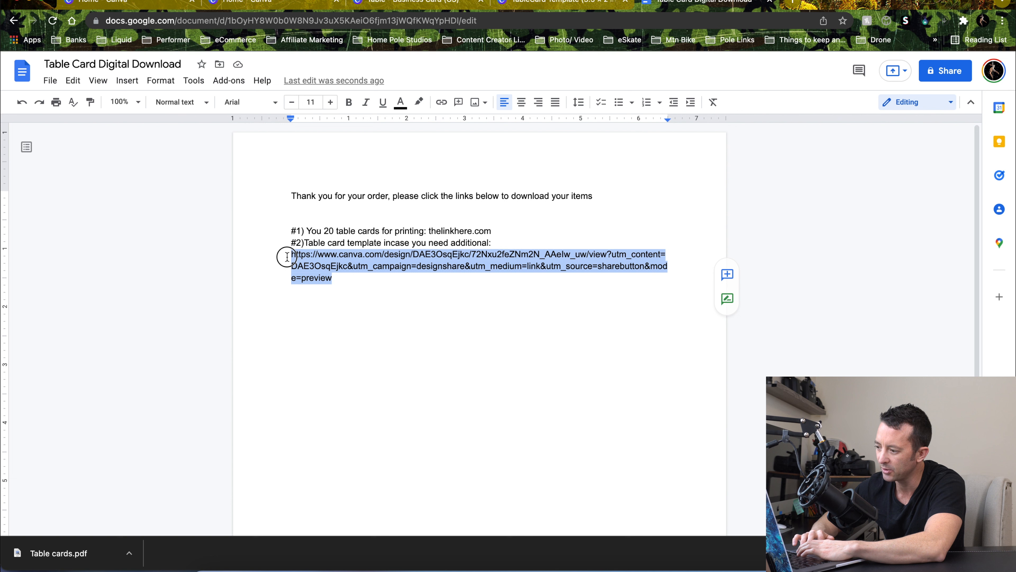
key("BackSpace")
Shorten the copied template link with TinyURL in a private browser window
key("super+shift+n")
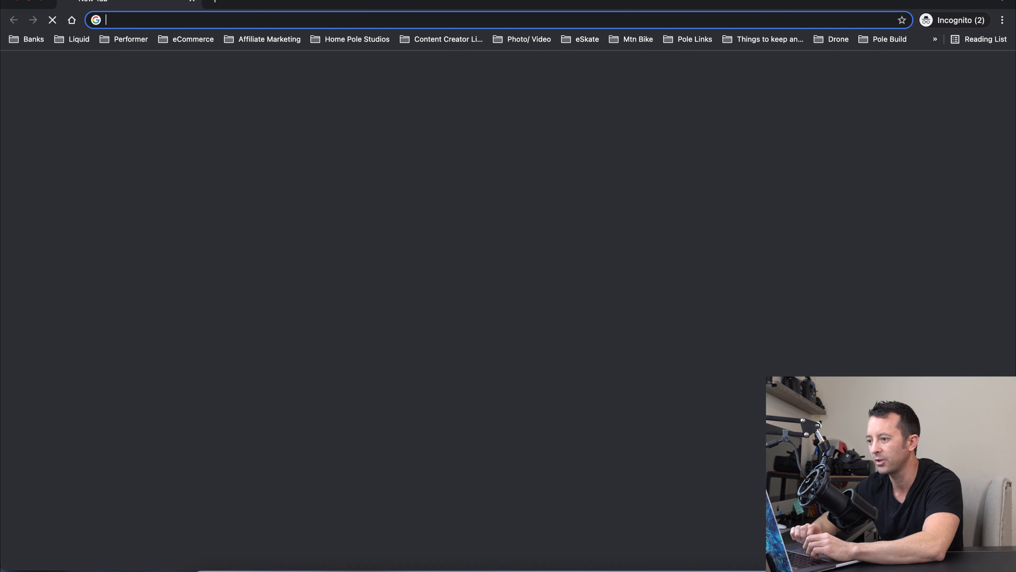
type("tinyurl.com/app/")
key("Return")
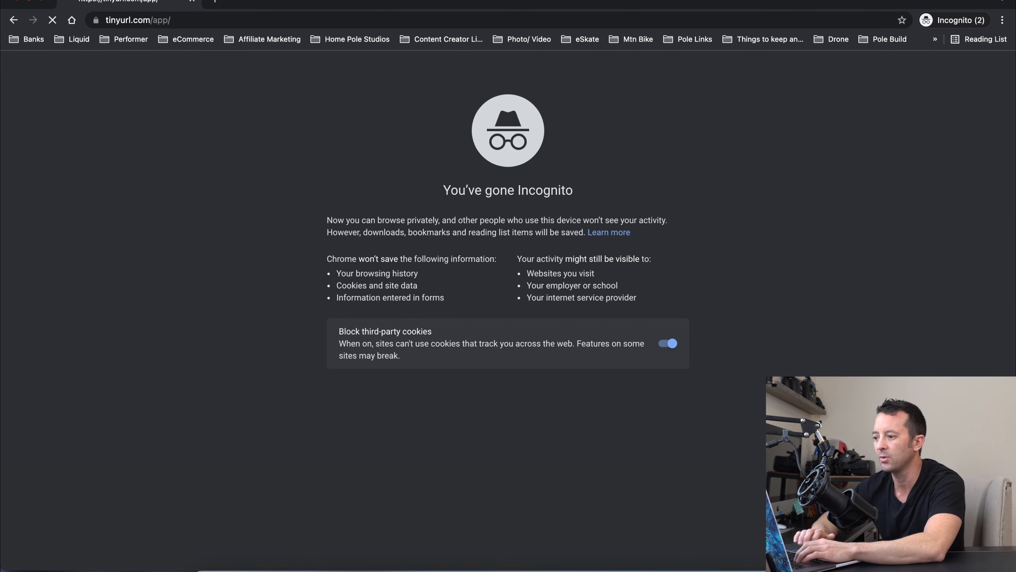
left_click(148, 173)
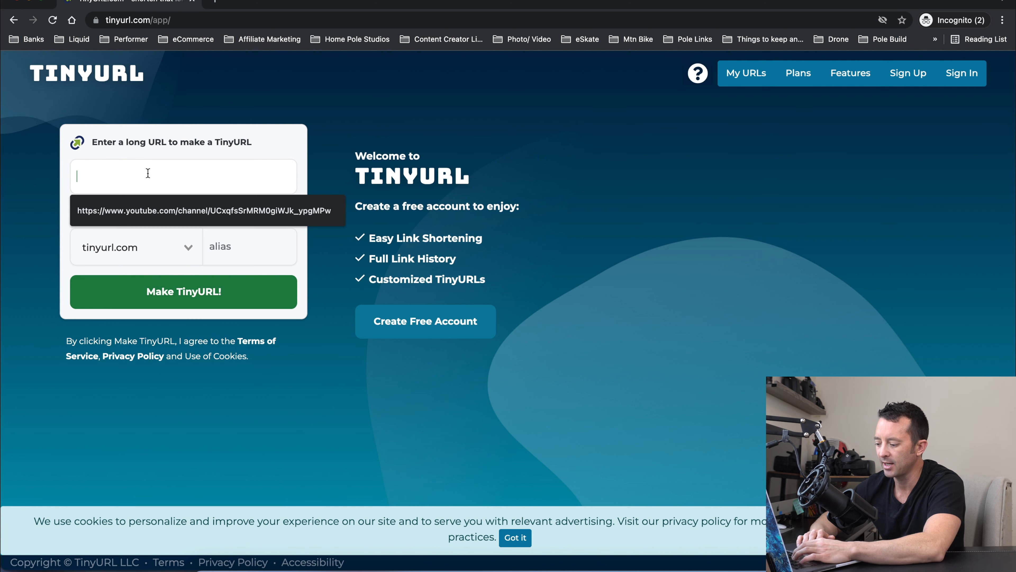
key("super+v")
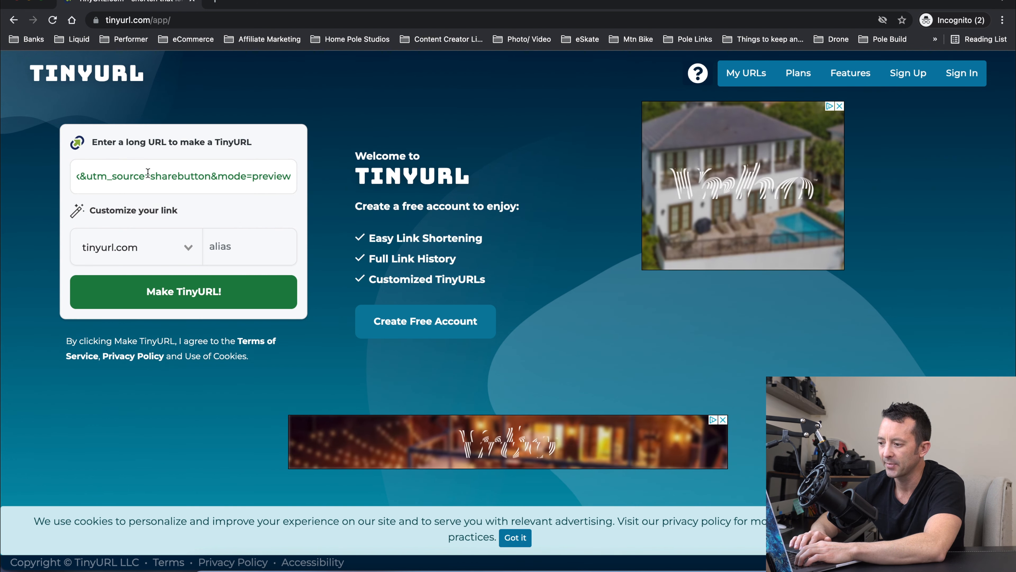
left_click(189, 288)
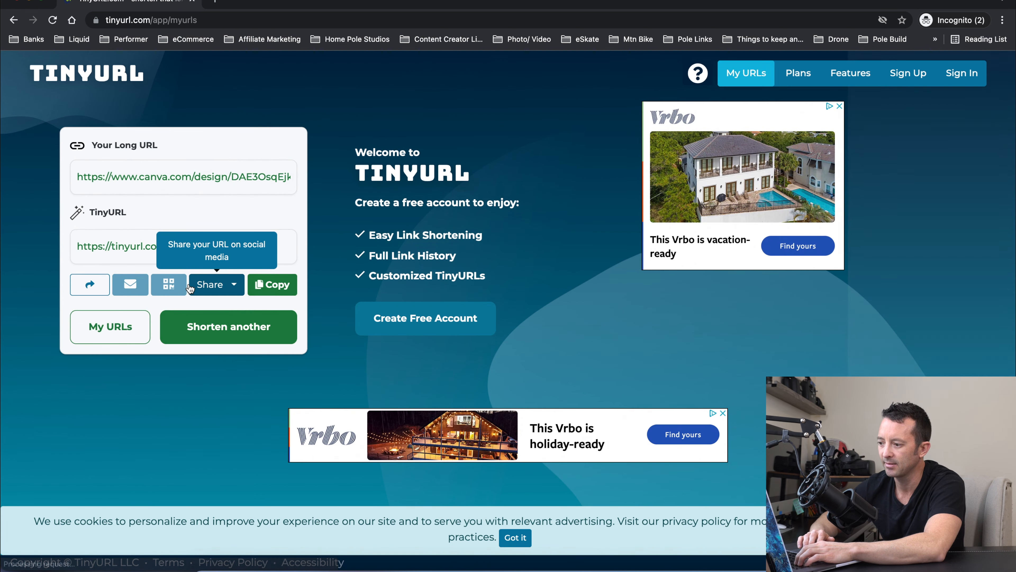
Copy the shortened TinyURL link and paste it after the table card template line in the delivery note
left_click(280, 293)
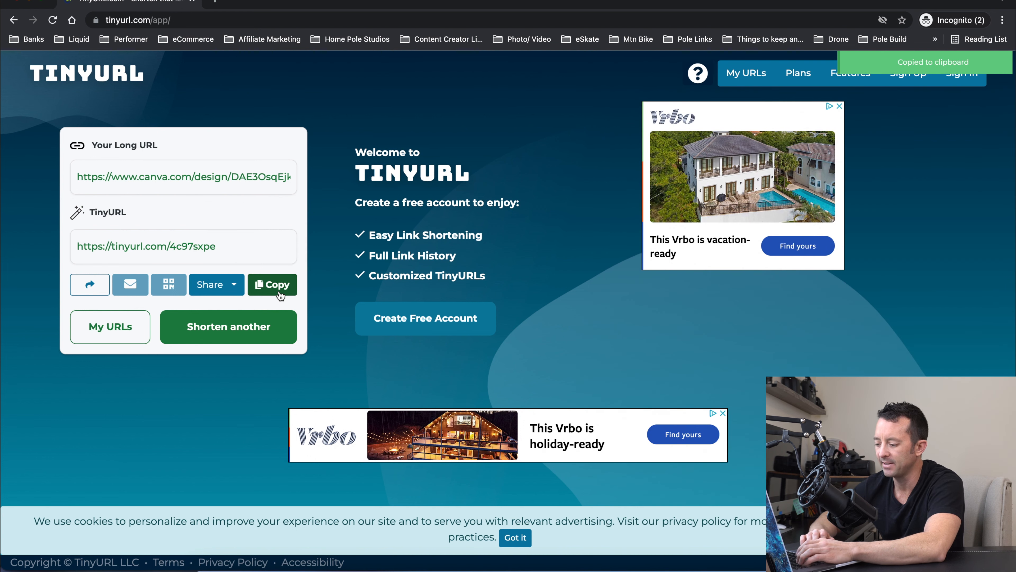
key("super+grave")
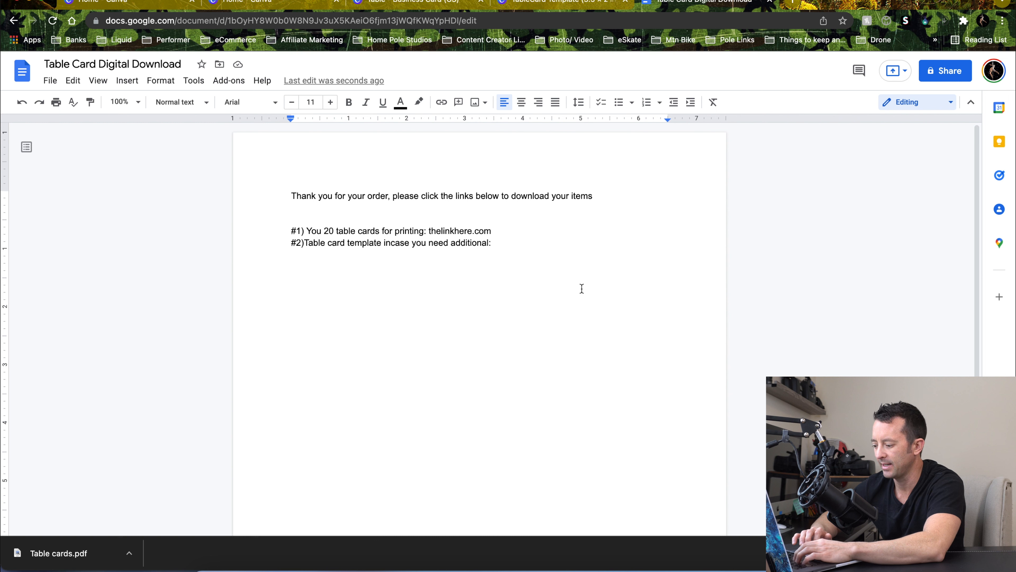
key("super+v")
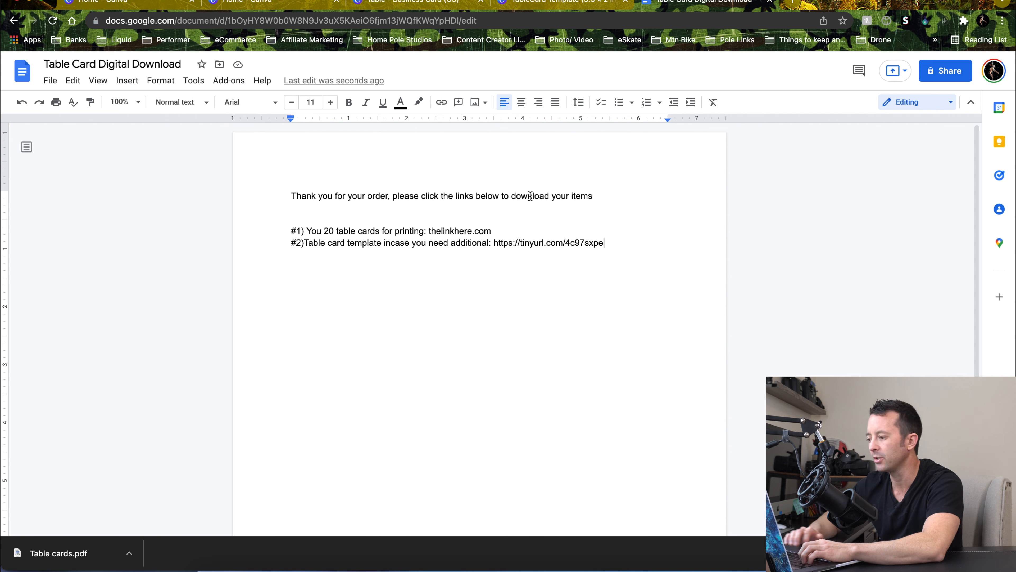
key("Return")
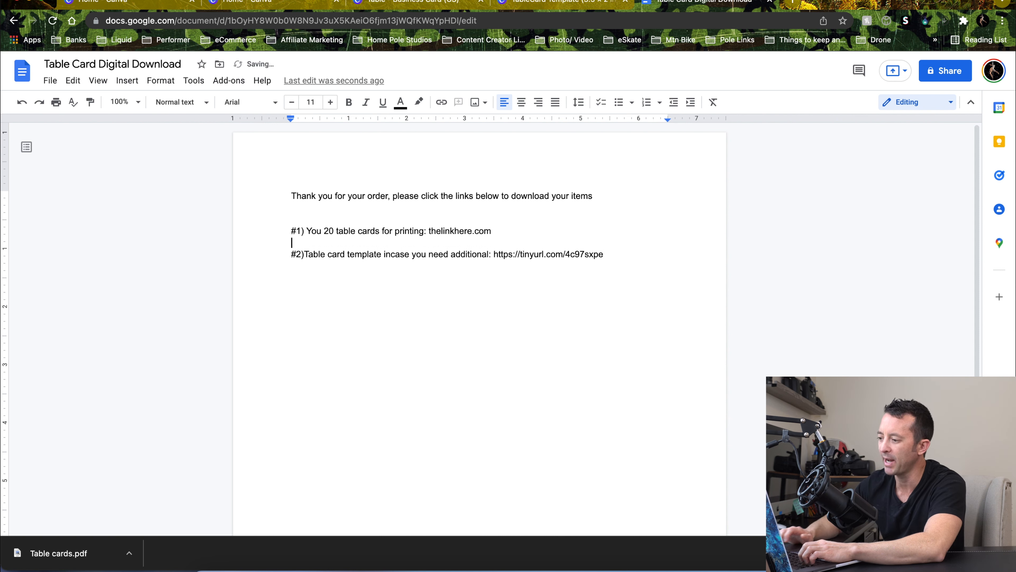
left_click(612, 255)
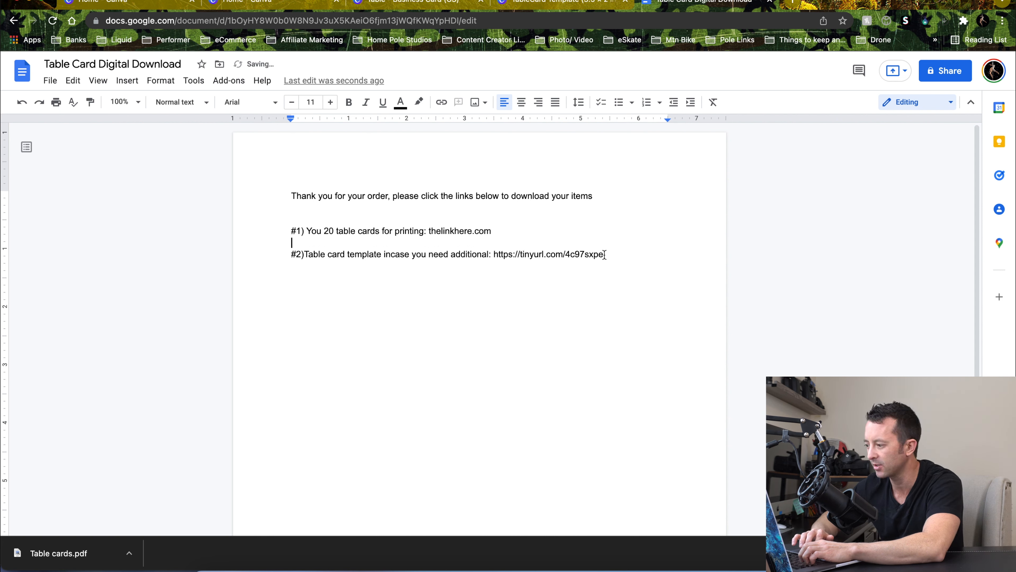
key("Return")
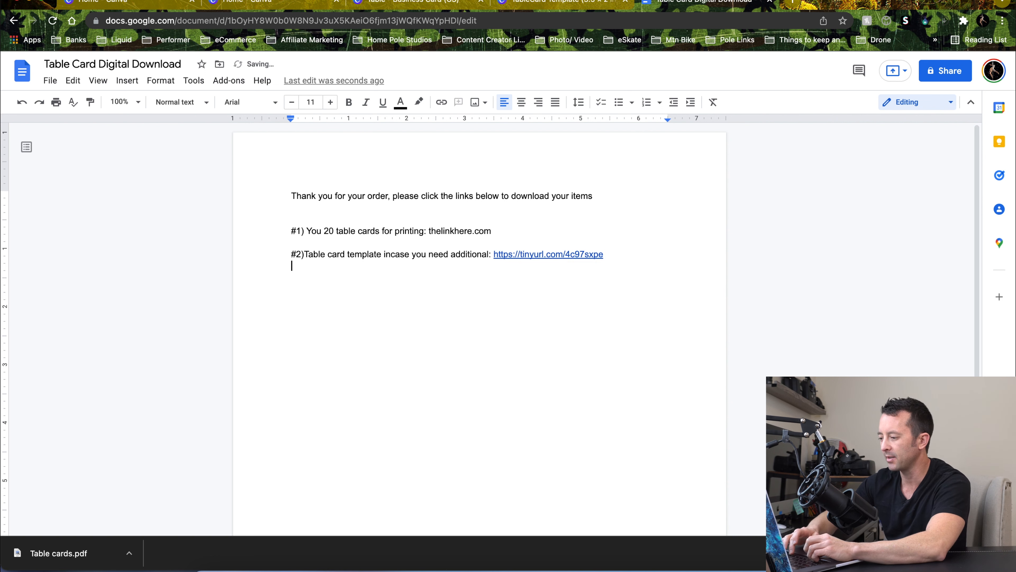
Test the shortened template link in a private browser window, opening the template preview and its sign-up prompt
key("super+shift+n")
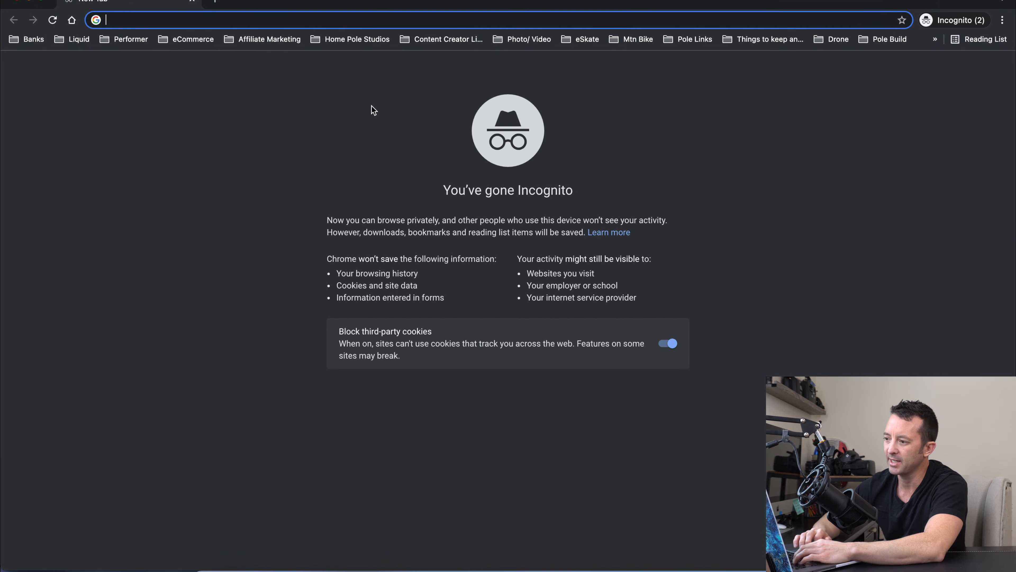
type("https://tinyurl.com/4c97sxpe")
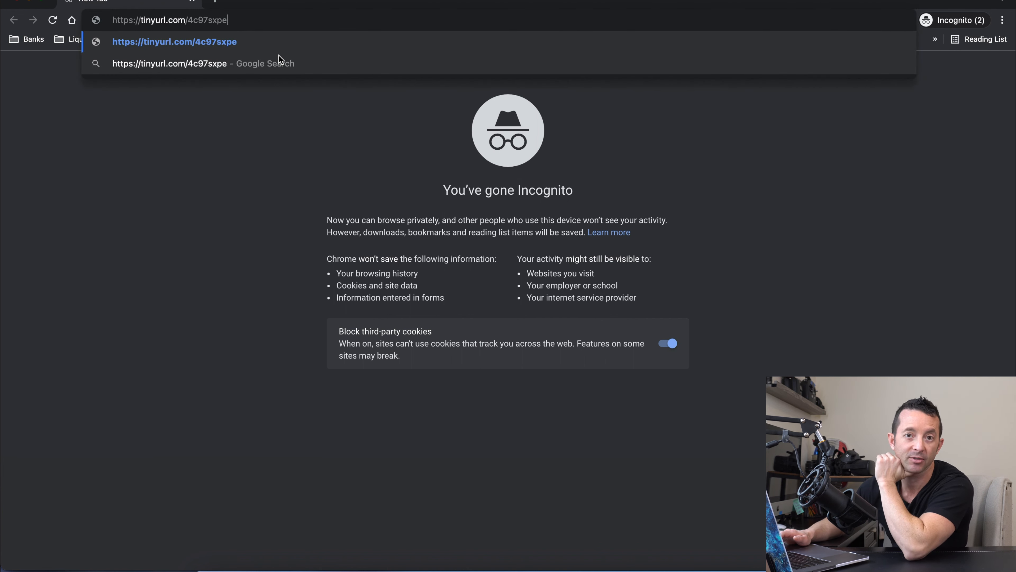
key("Return")
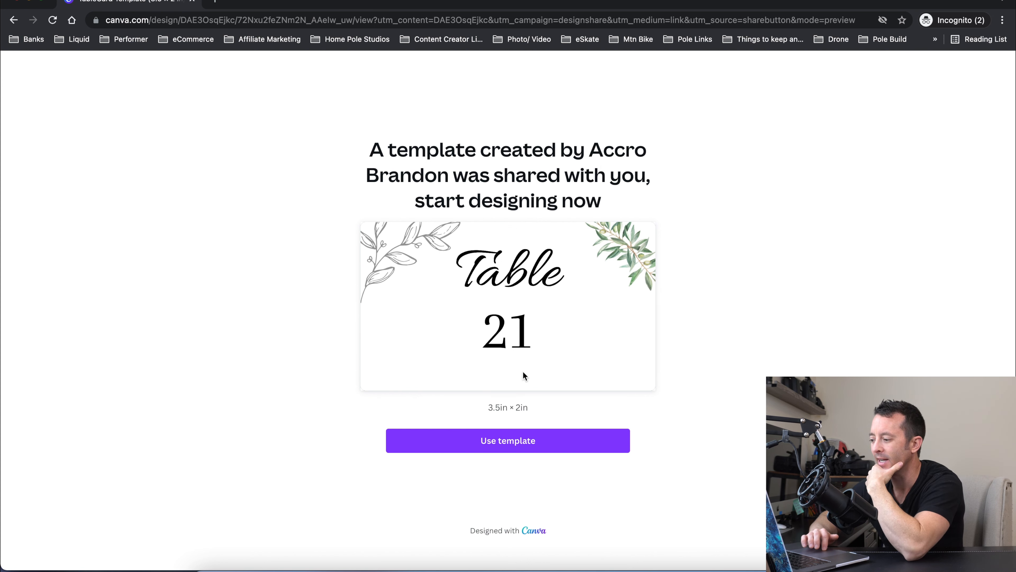
left_click(507, 448)
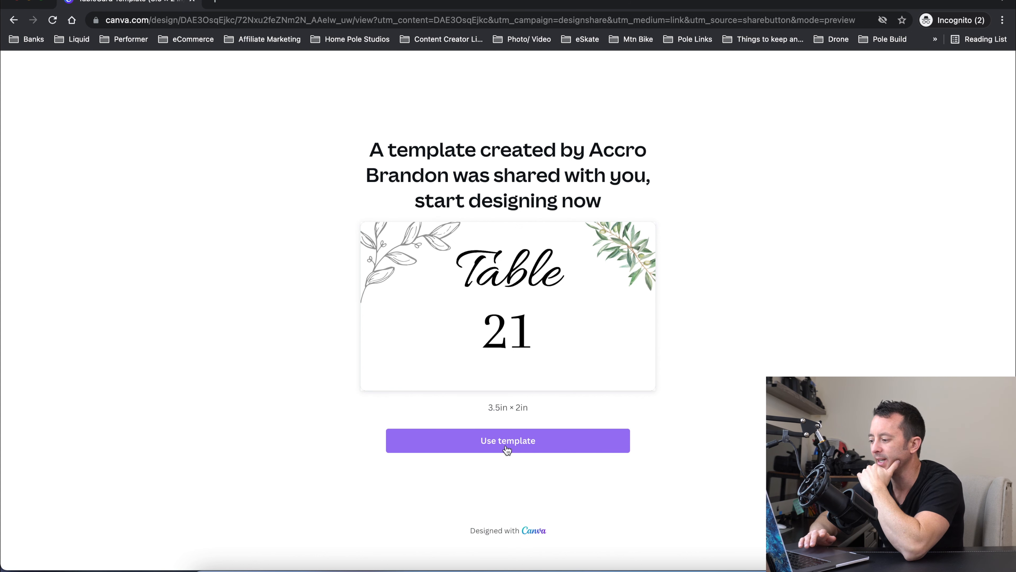
left_click(507, 448)
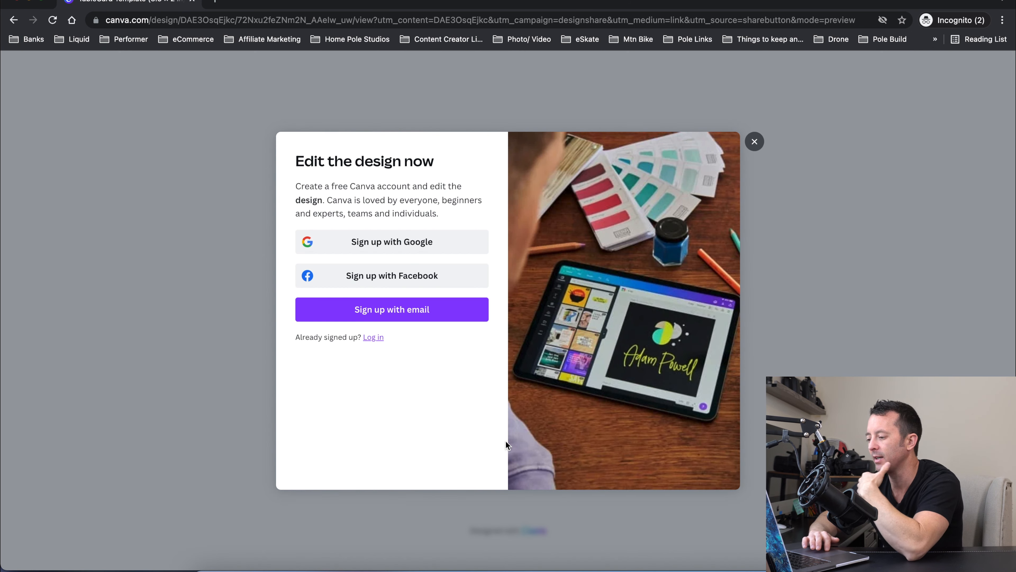
left_click(754, 141)
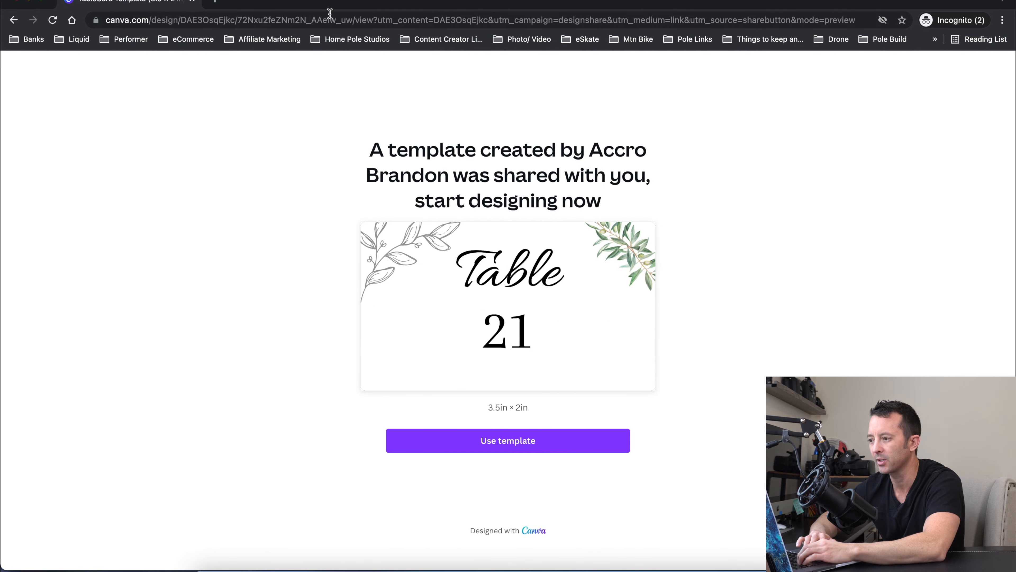
left_click(195, 3)
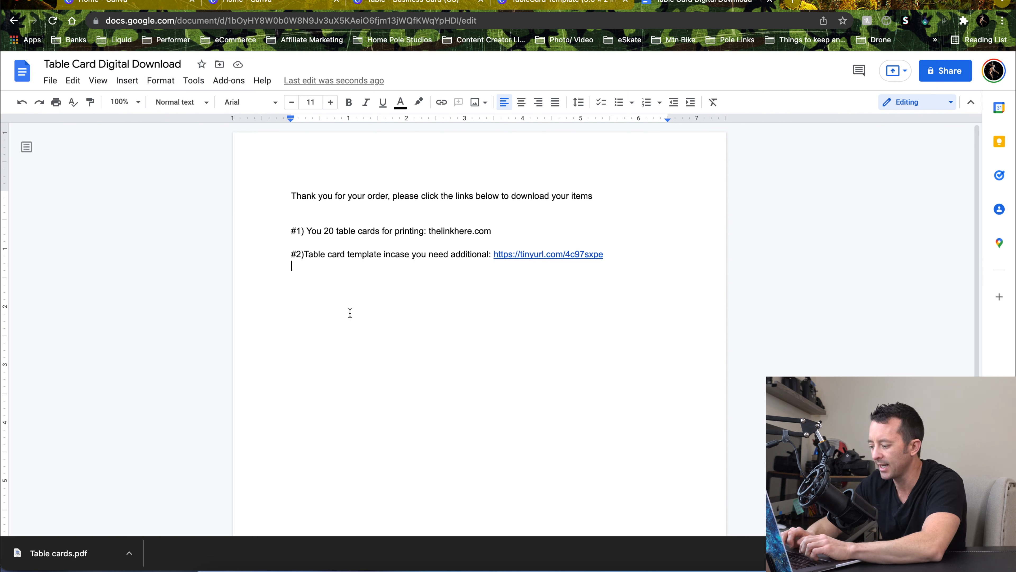
Add a line reading "How to use: Click the link and it will take you to canva to edit and create additional."
type("How to us")
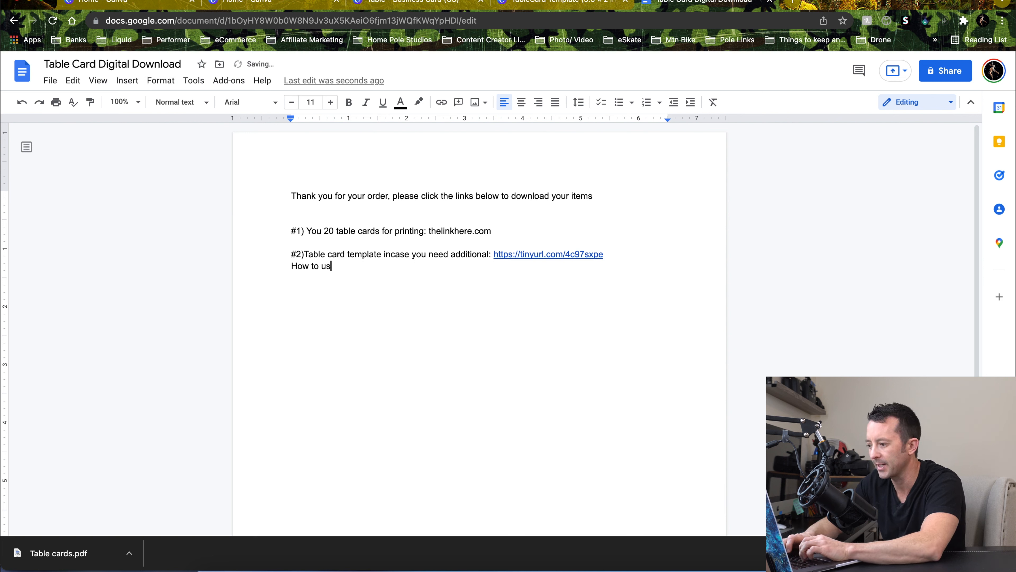
type("e:")
key("Return")
key("BackSpace")
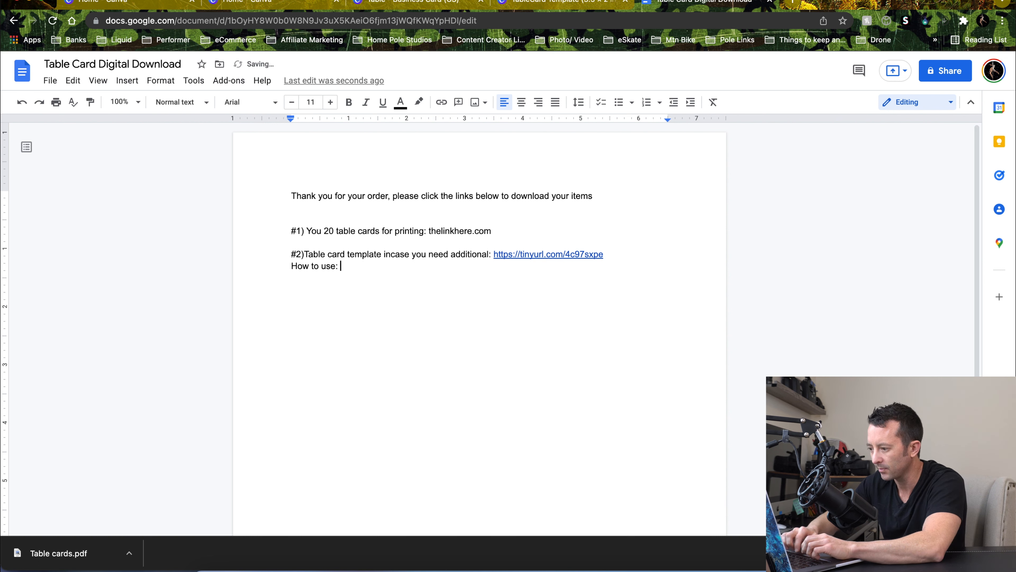
type("Click the link and it will take you to canc")
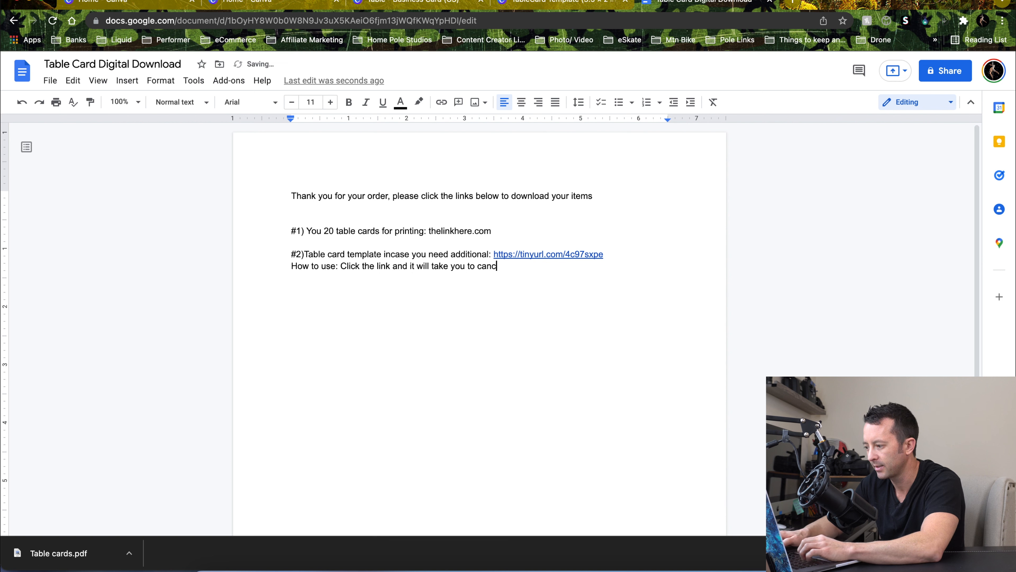
type("a to edit and create additional.")
Add a line: "Once inside add you next table number and then when done if needed more than 1 table card hit the duplicate button."
key("Return")
type("Once inside")
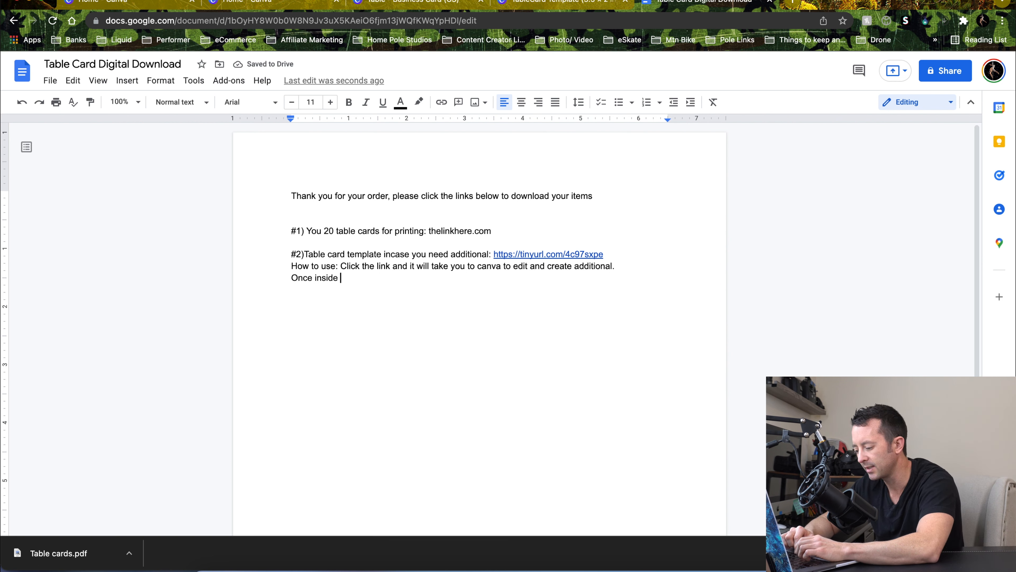
type(" add you next table")
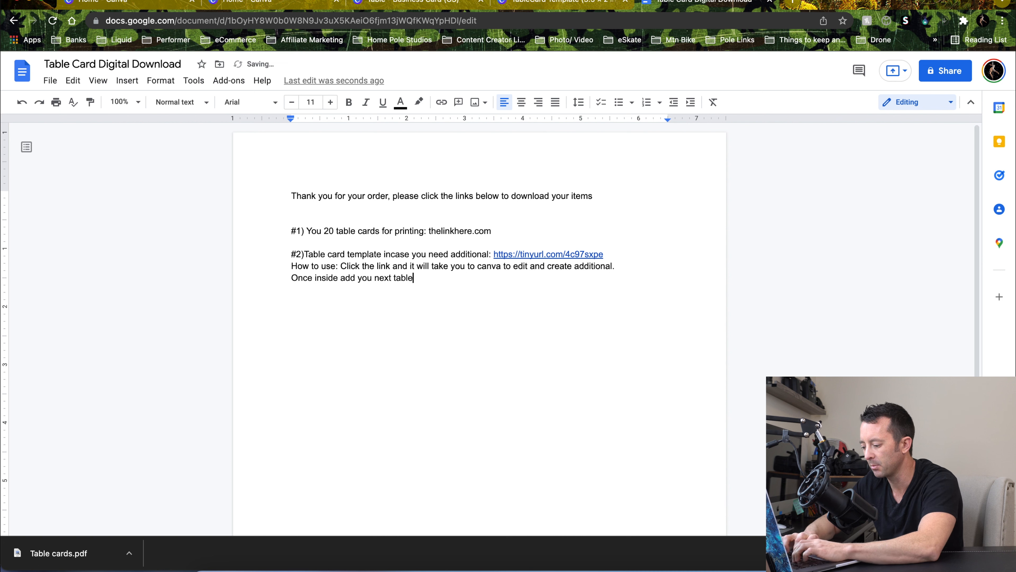
type(" number and then when done if needed ")
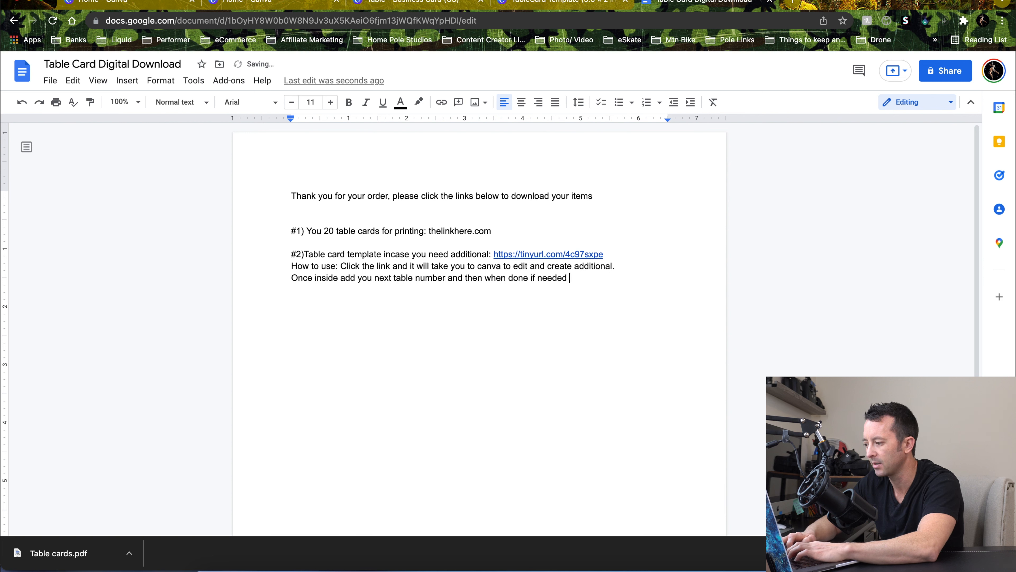
type("more than ")
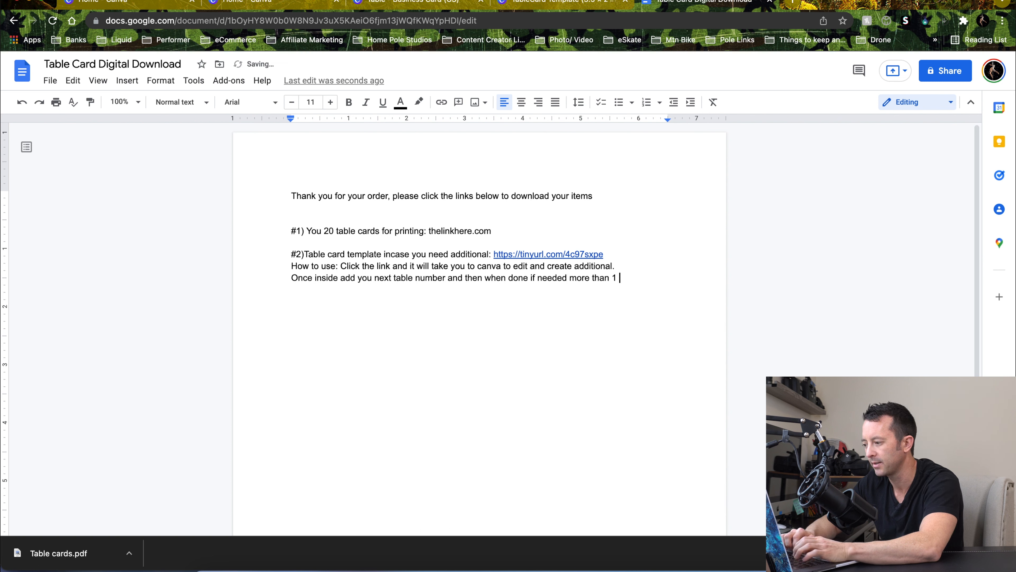
type("1 table ")
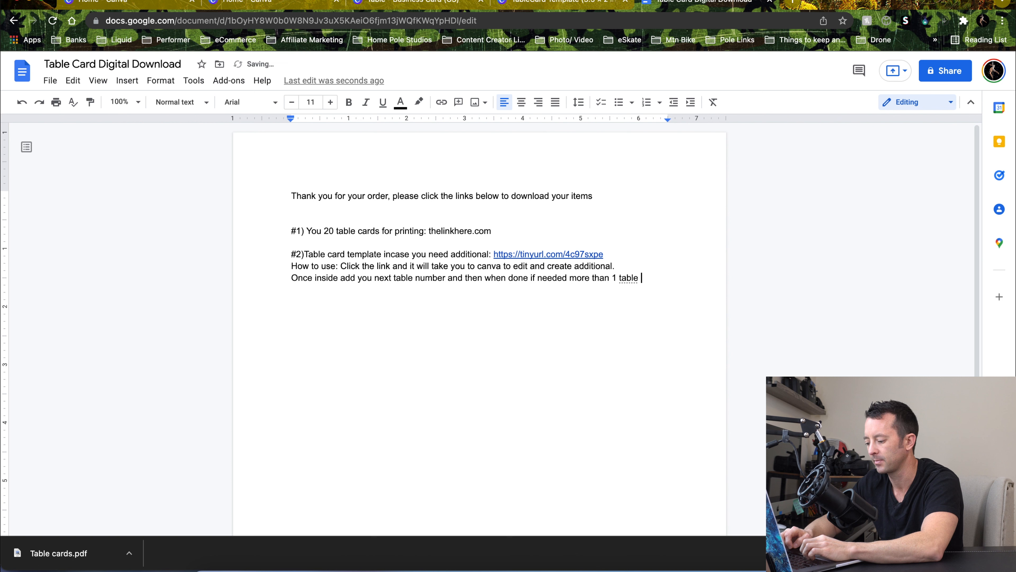
type("card hit the ")
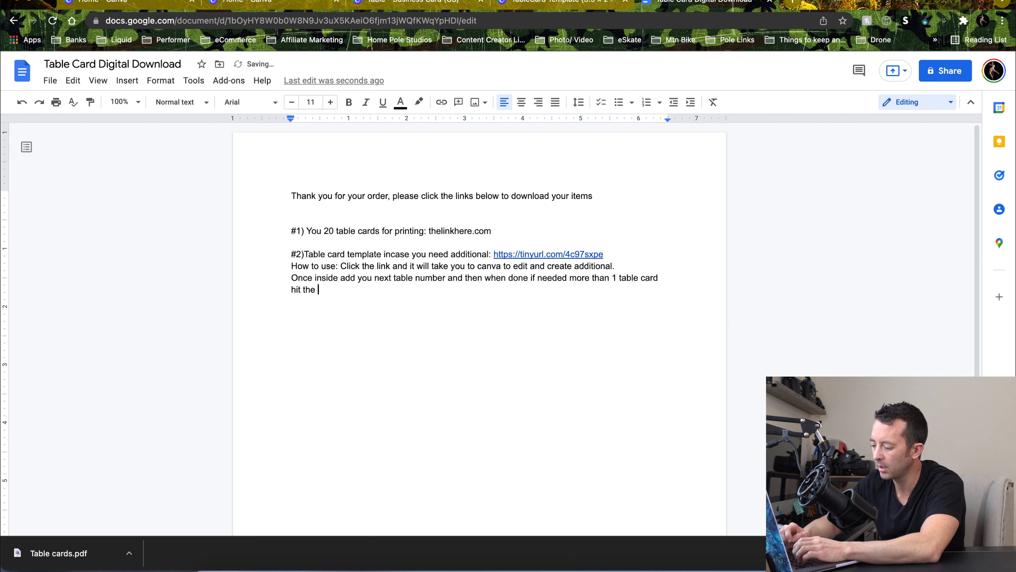
type("duplicate")
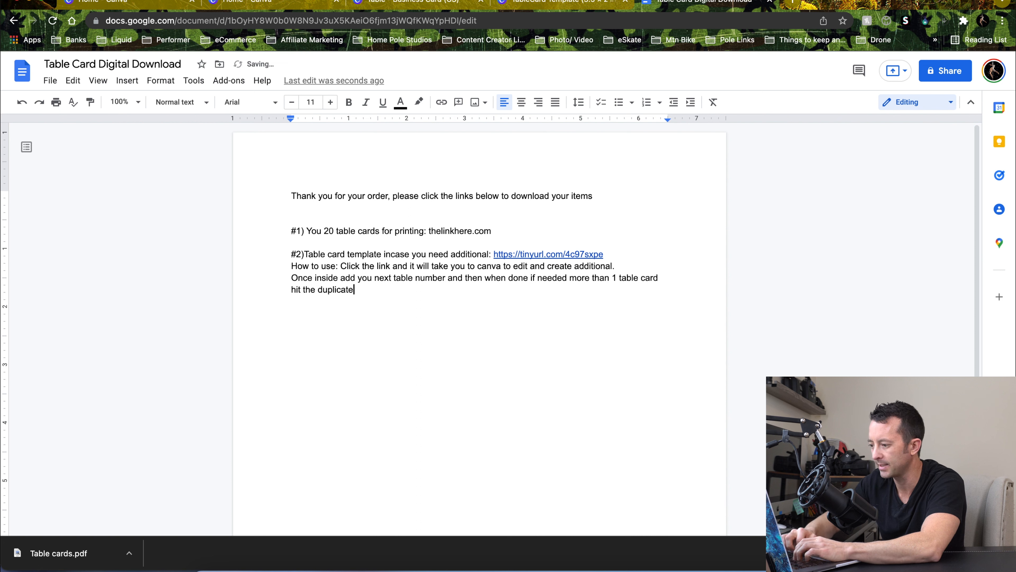
type(" butting")
key("BackSpace")
key("BackSpace")
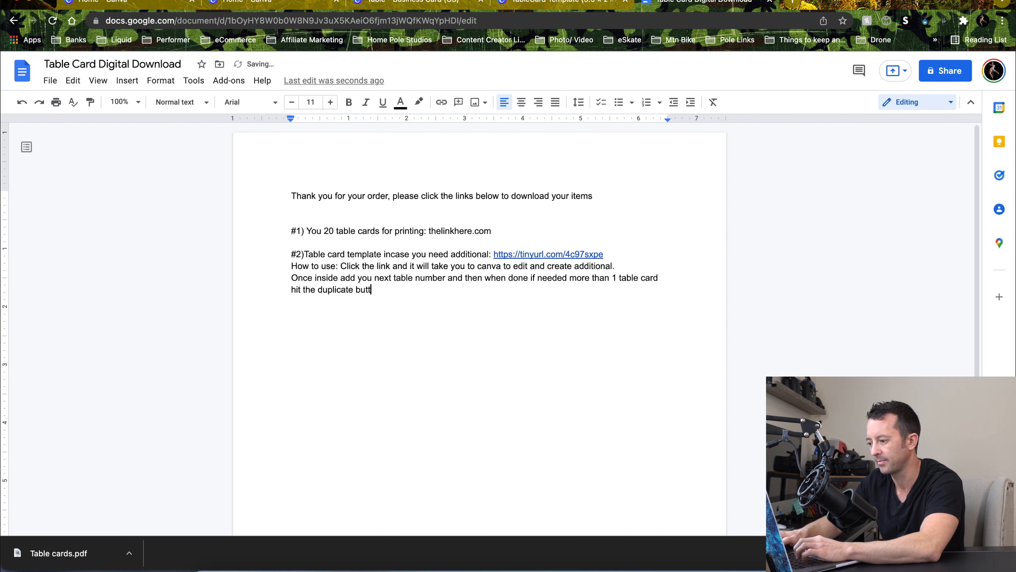
type("on.")
key("Return")
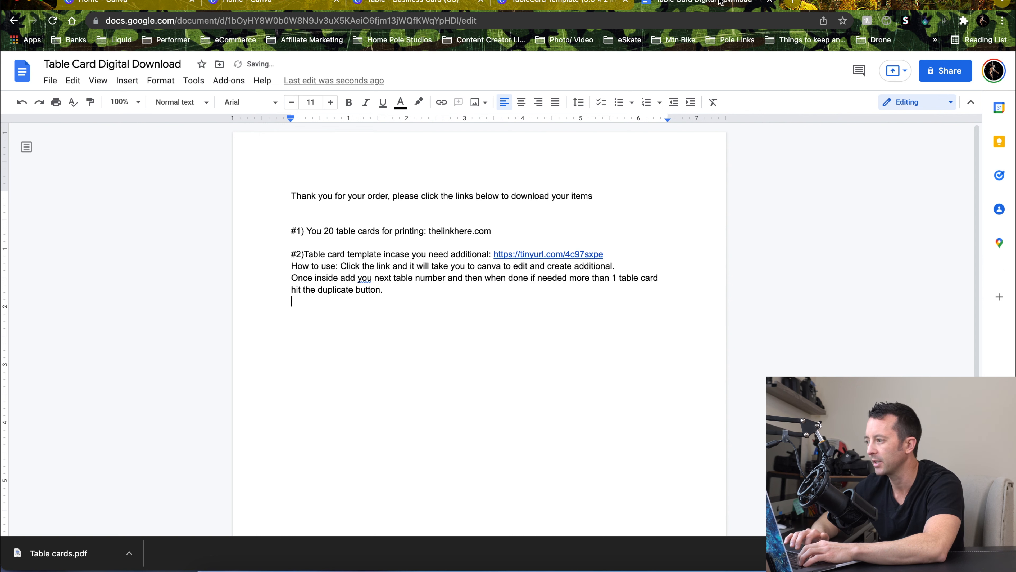
Take a screenshot of the Canva editor showing the table card and its duplicate page option
left_click(432, 2)
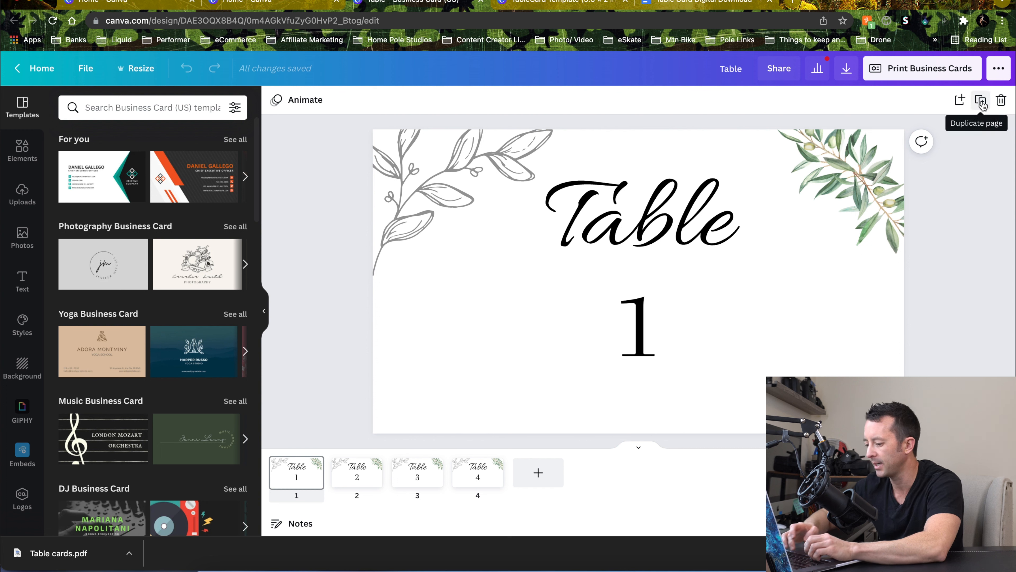
key("super+shift+4")
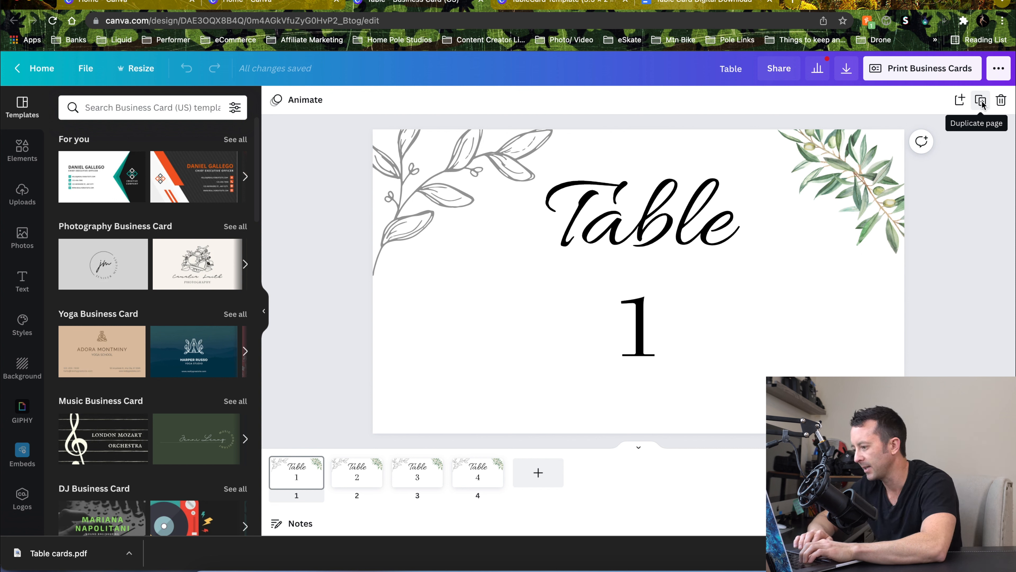
key("super+Tab")
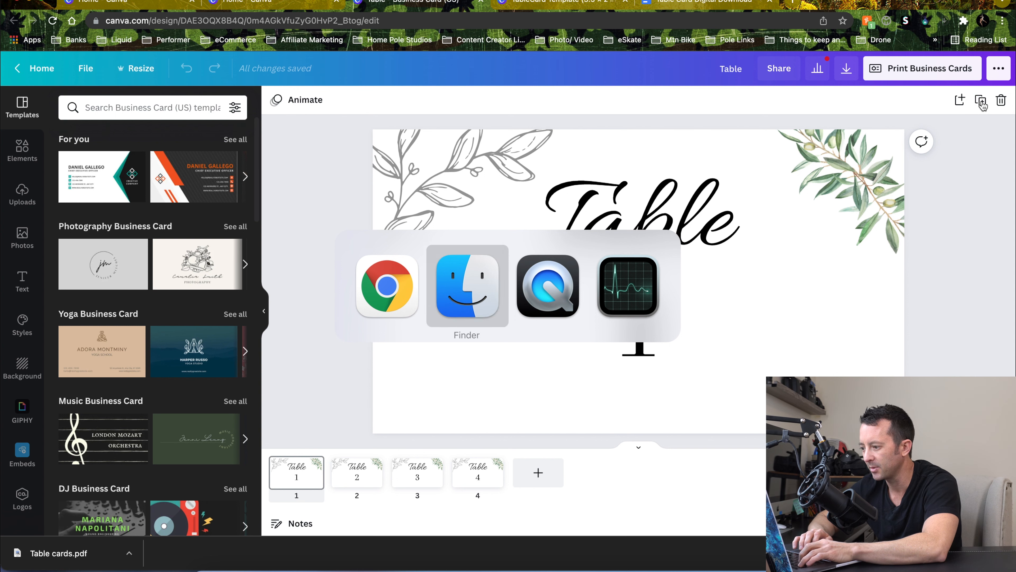
key("super+shift+Tab")
left_click(705, 3)
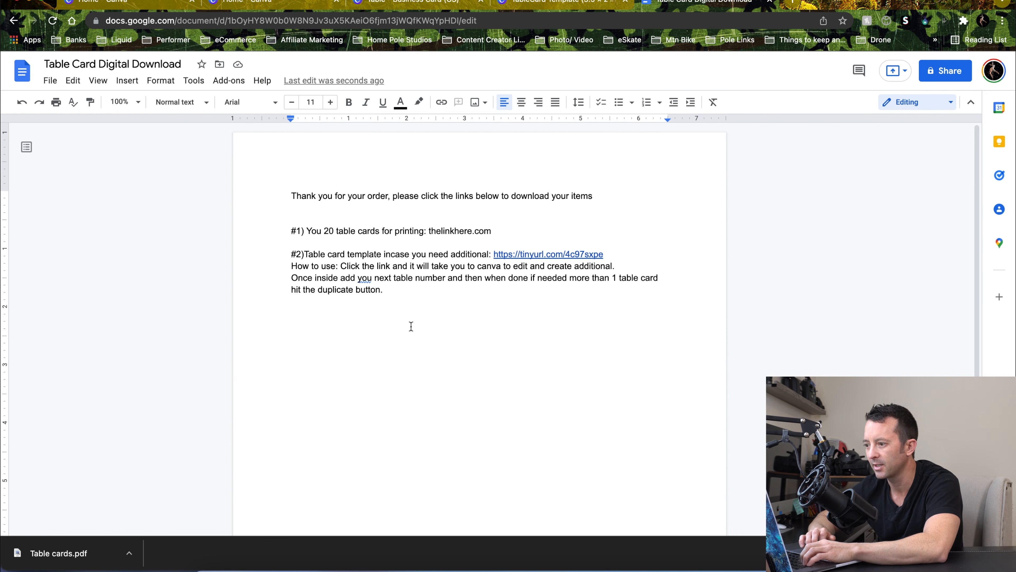
Insert the Canva screenshot image from the computer below the instructions in the document
left_click(128, 81)
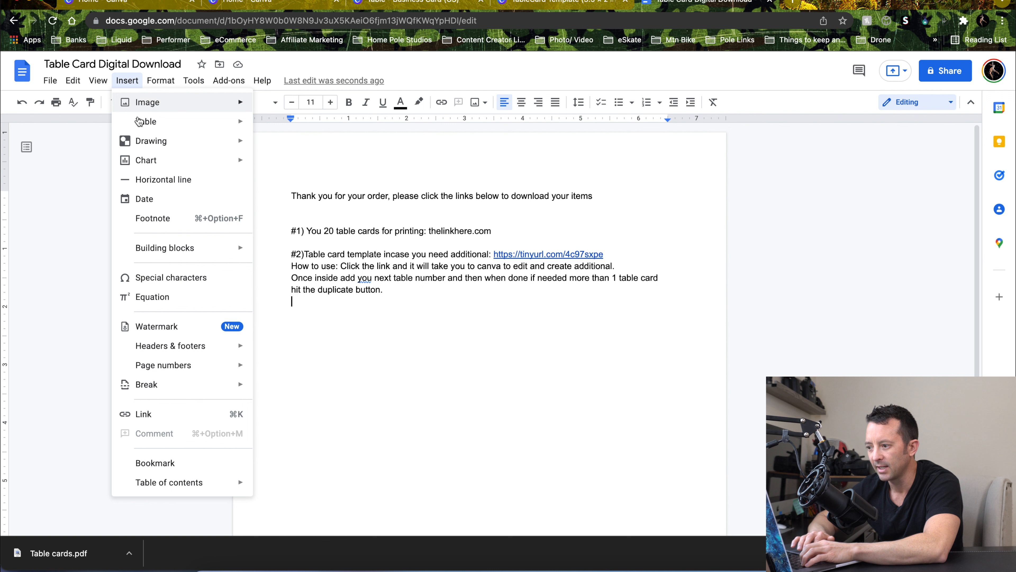
mouse_move(234, 103)
left_click(298, 106)
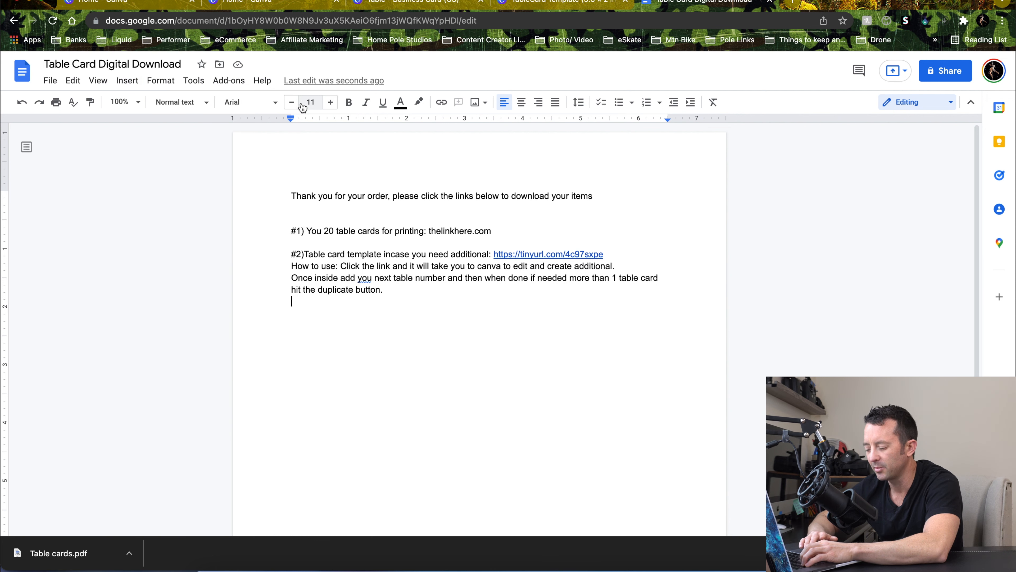
key("super+d")
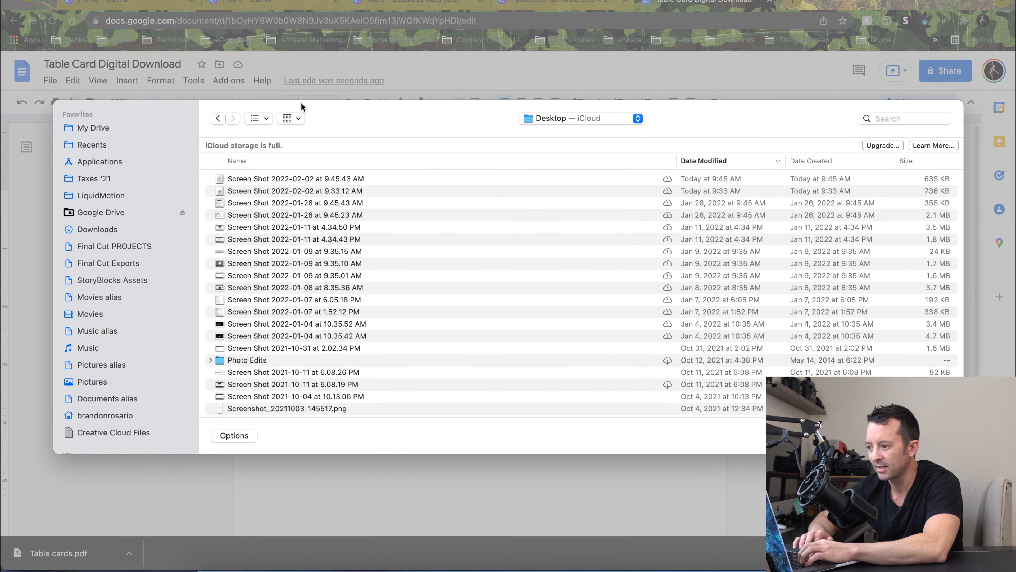
left_click(343, 180)
key("space")
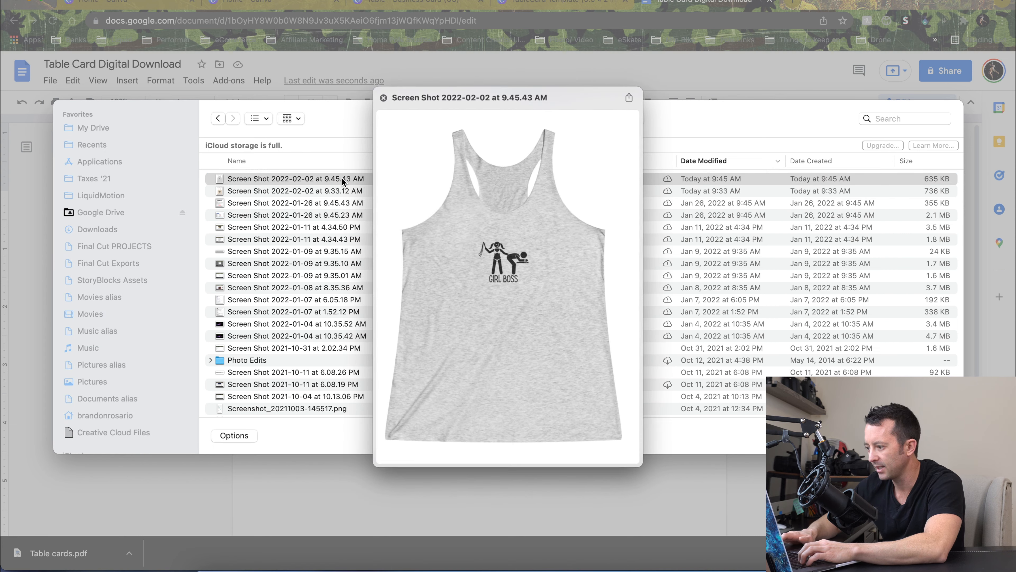
key("space")
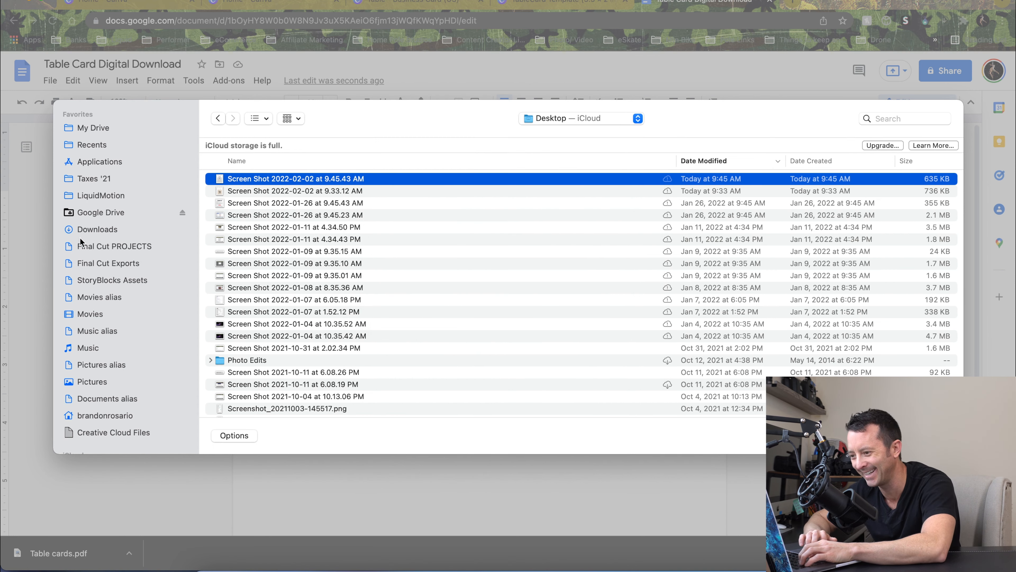
key("Return")
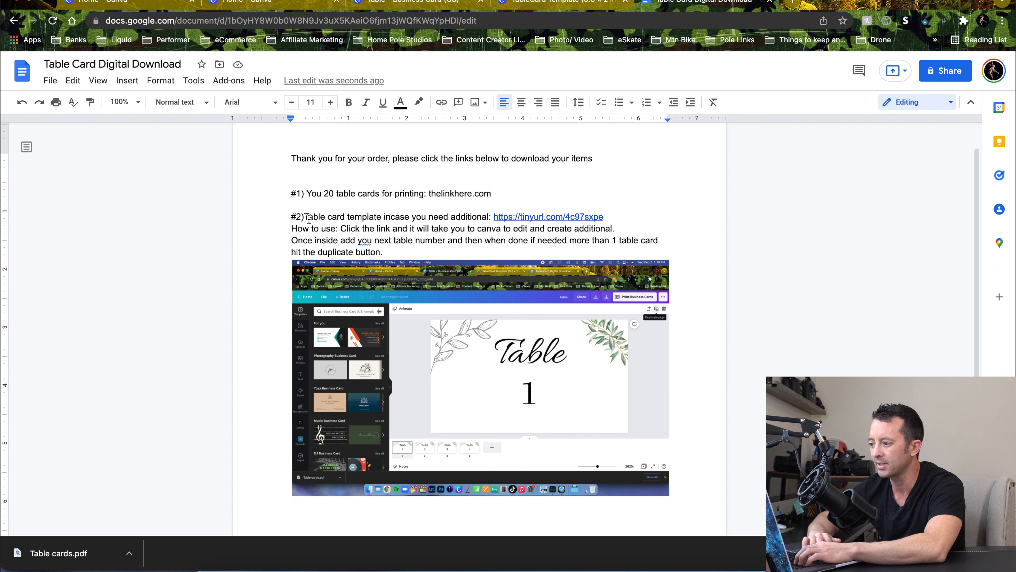
Correct "incase" to "in case" in the template link line
left_click(391, 217)
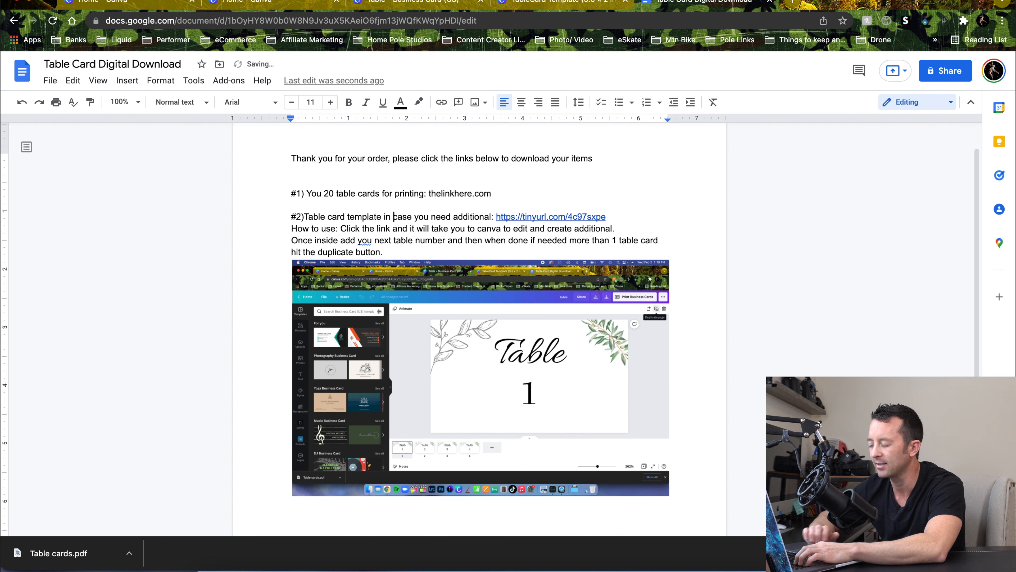
scroll(326, 260, "down", 5)
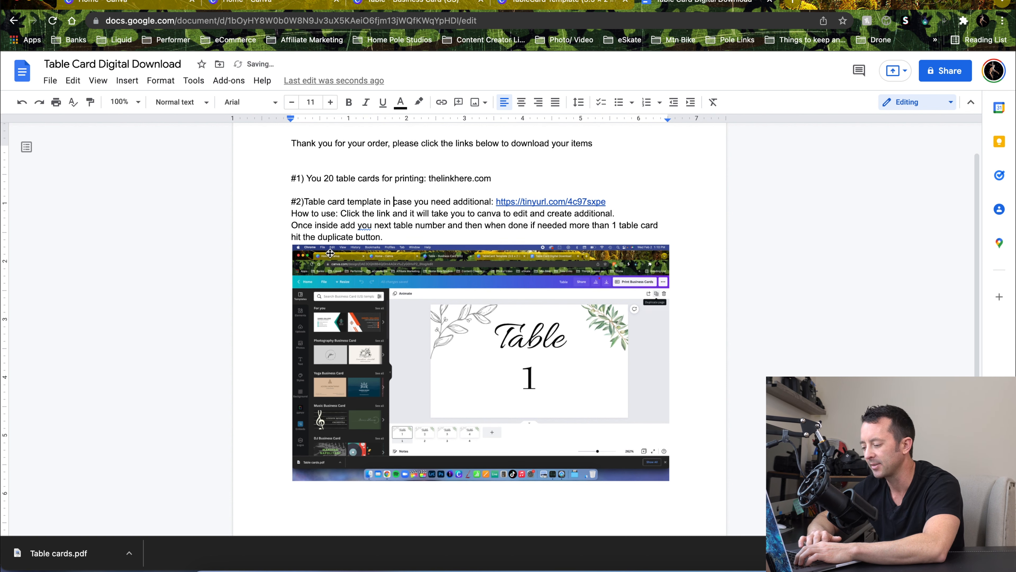
scroll(324, 346, "up", 2)
Start a new paragraph below the screenshot image and label it "#3)"
left_click(325, 345)
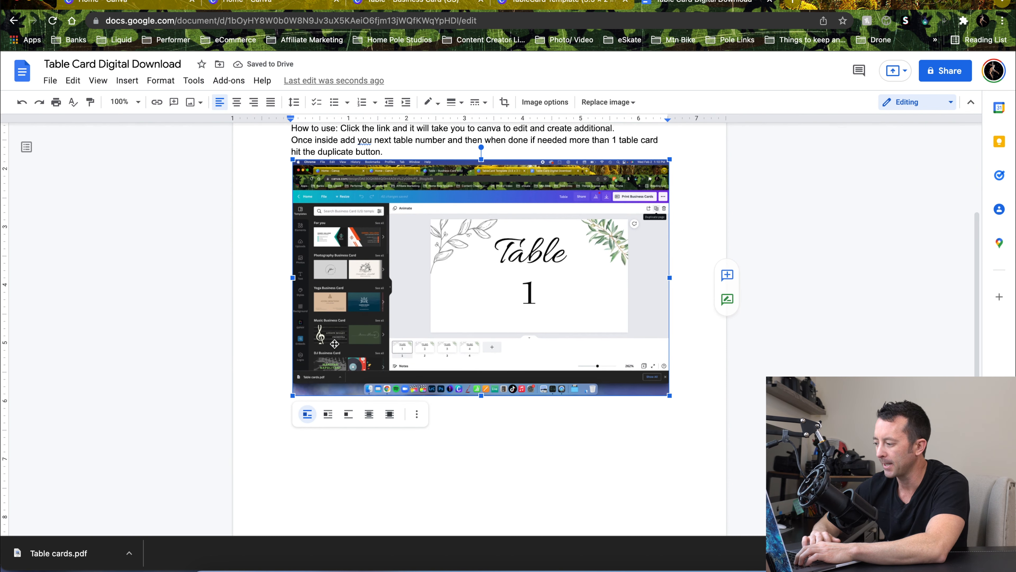
left_click(722, 496)
key("Return")
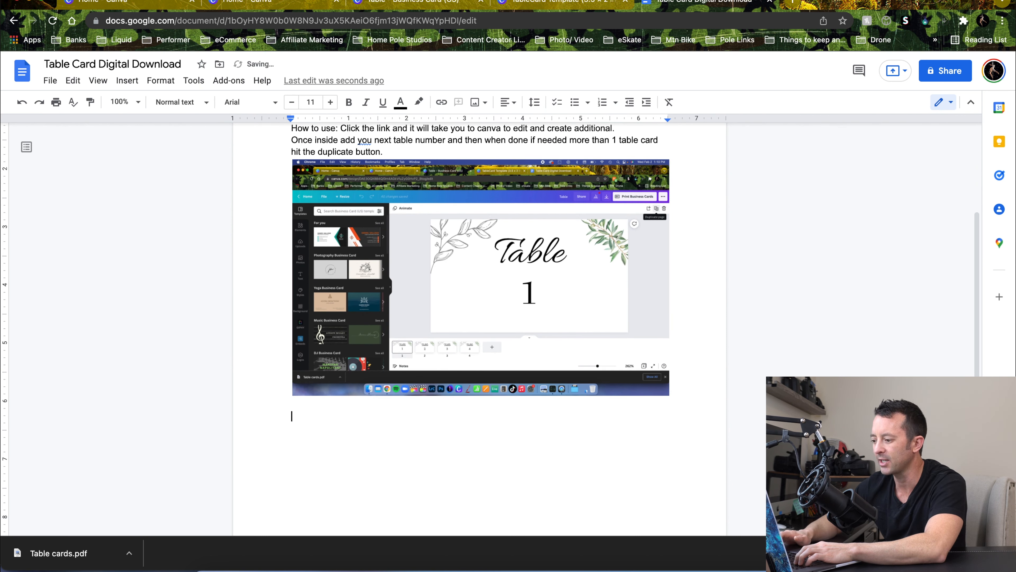
scroll(480, 320, "up", 3)
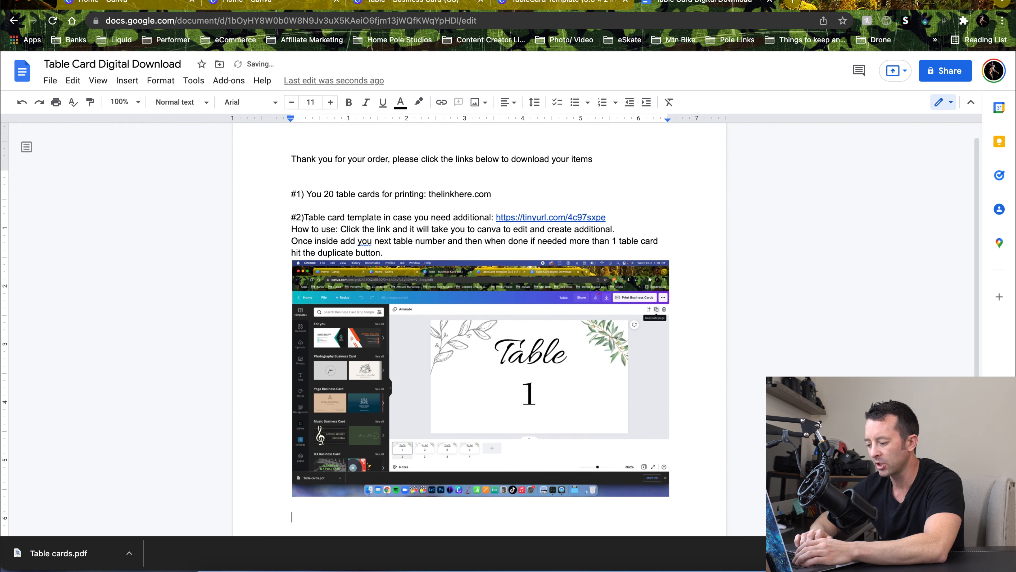
type("#3")
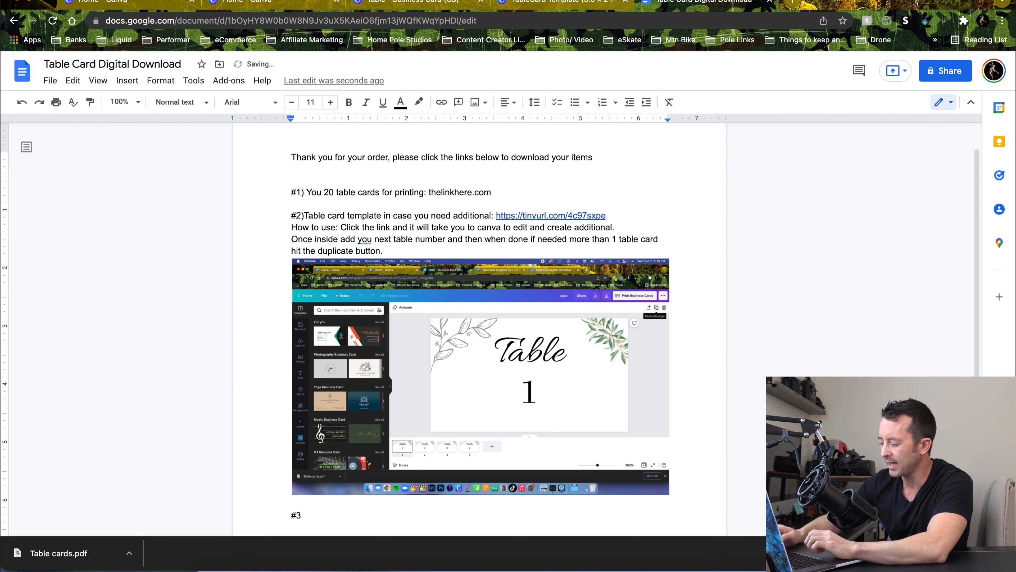
type(")")
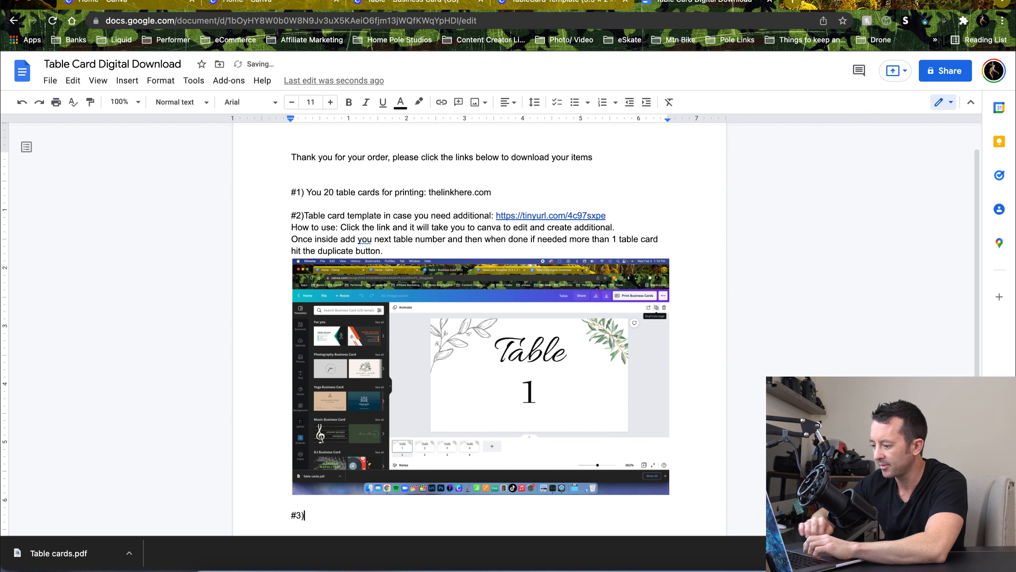
scroll(480, 320, "down", 3)
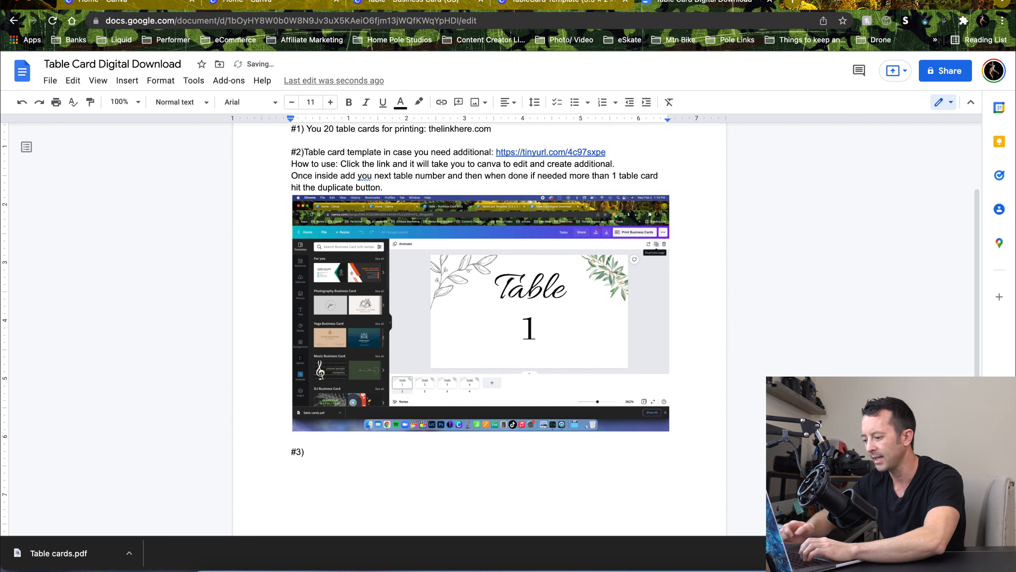
Write "than you heres a coupon code for 10% off the next order (you can even share it with a friend!!)" after #3)
type("th")
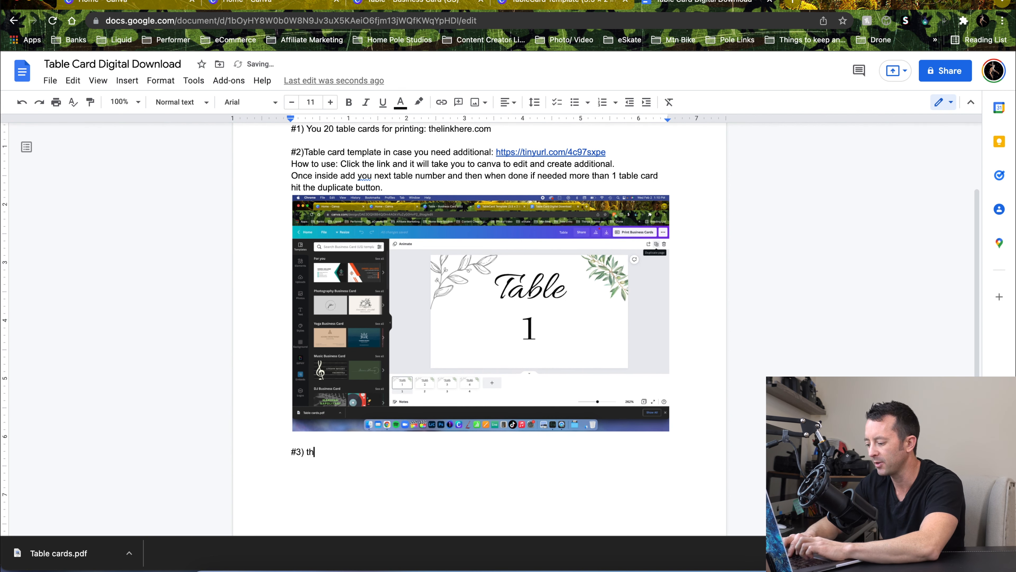
type("an you heres a coupon code for 10")
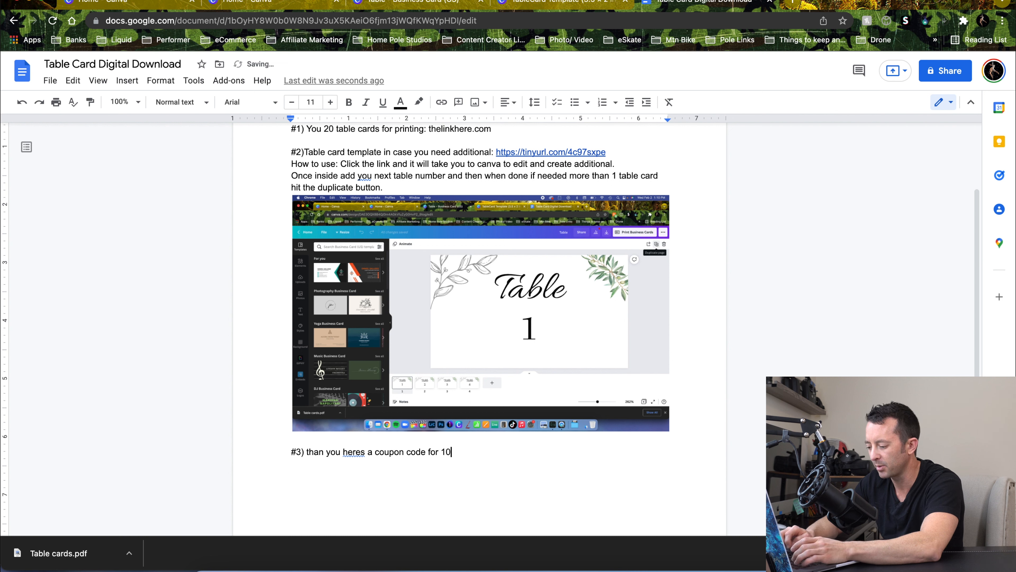
type("%")
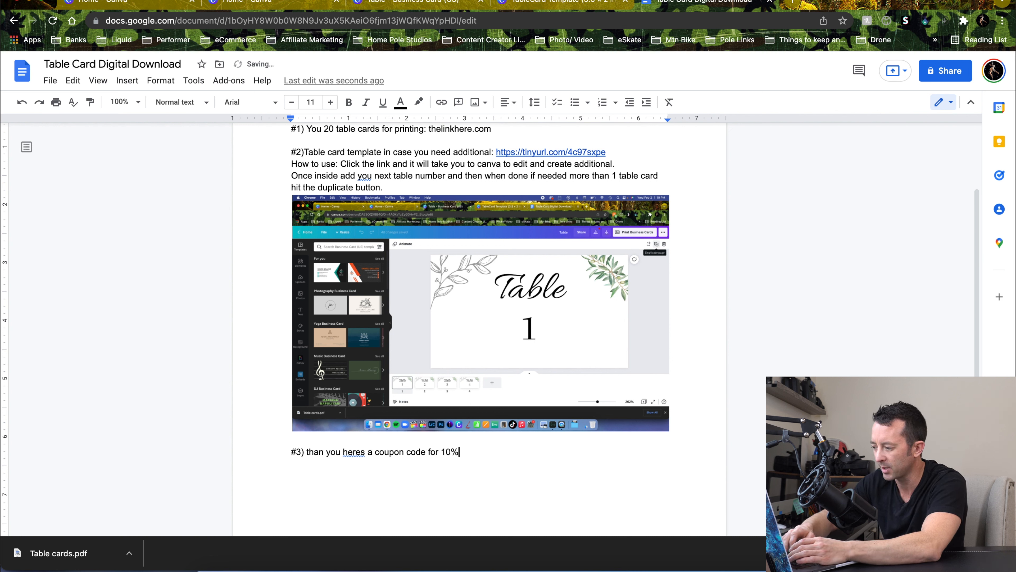
type(" off the ne")
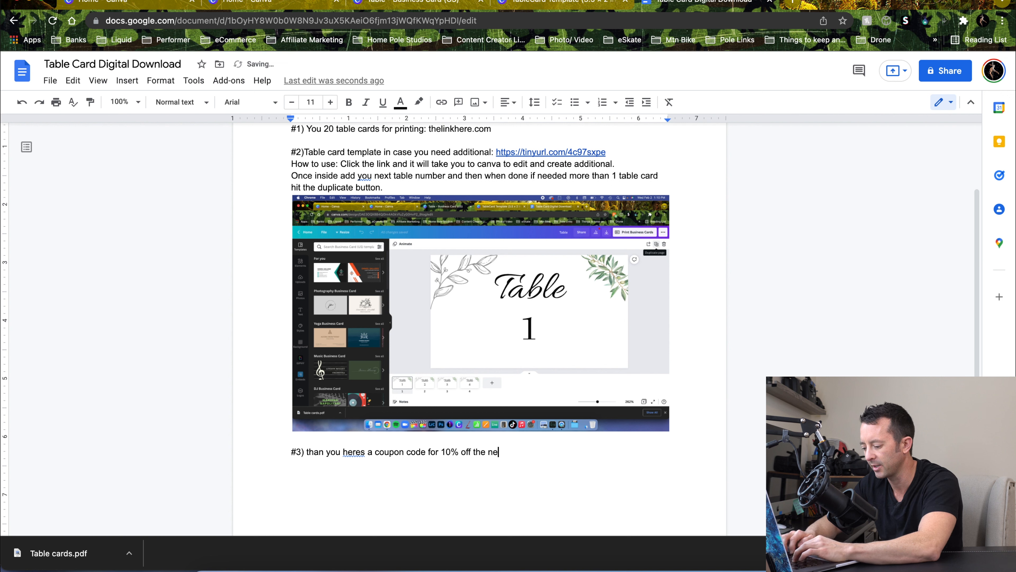
type("xt order ")
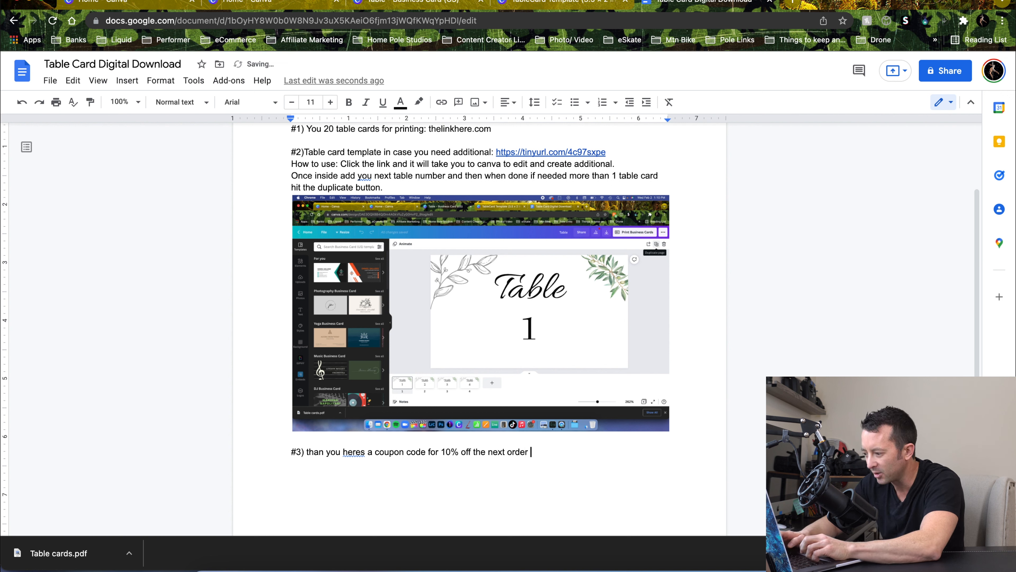
type("(y")
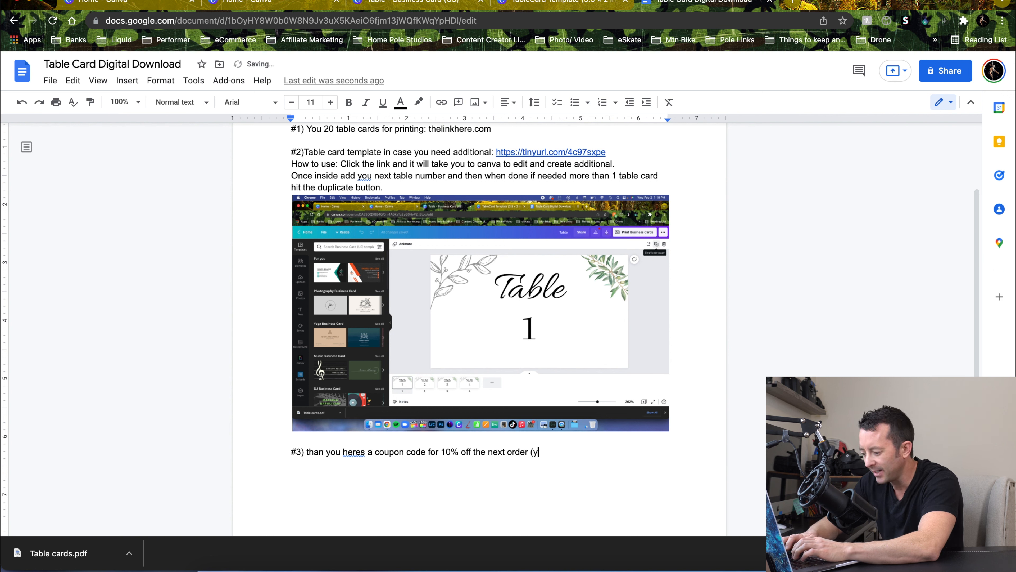
type("ou can even share ")
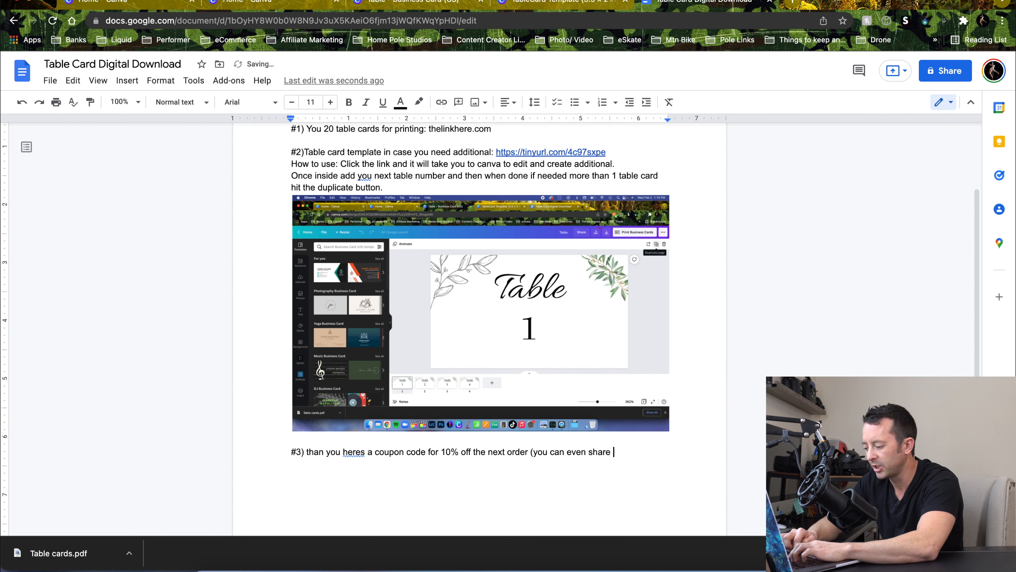
type("it with a friend")
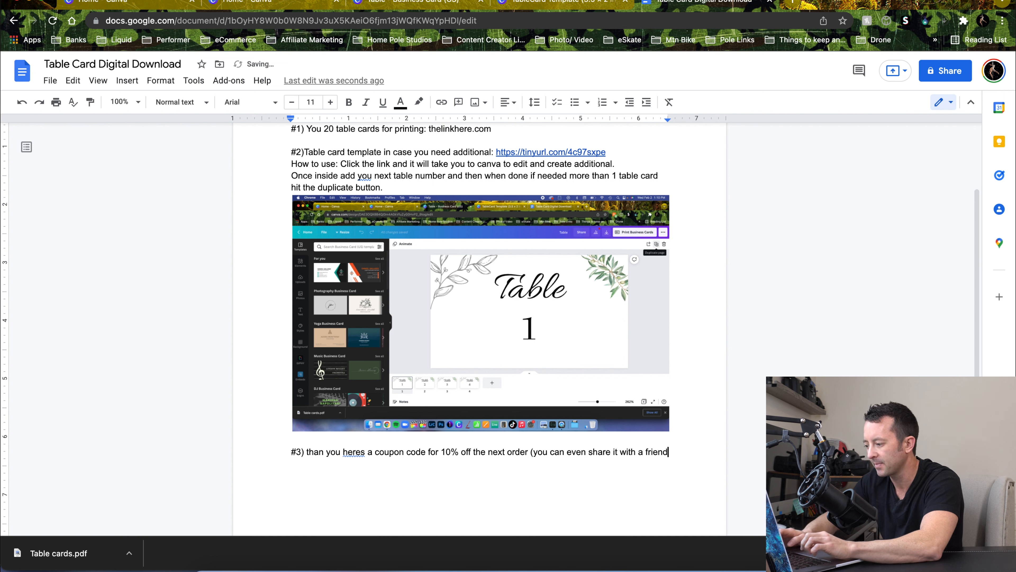
type("!!)")
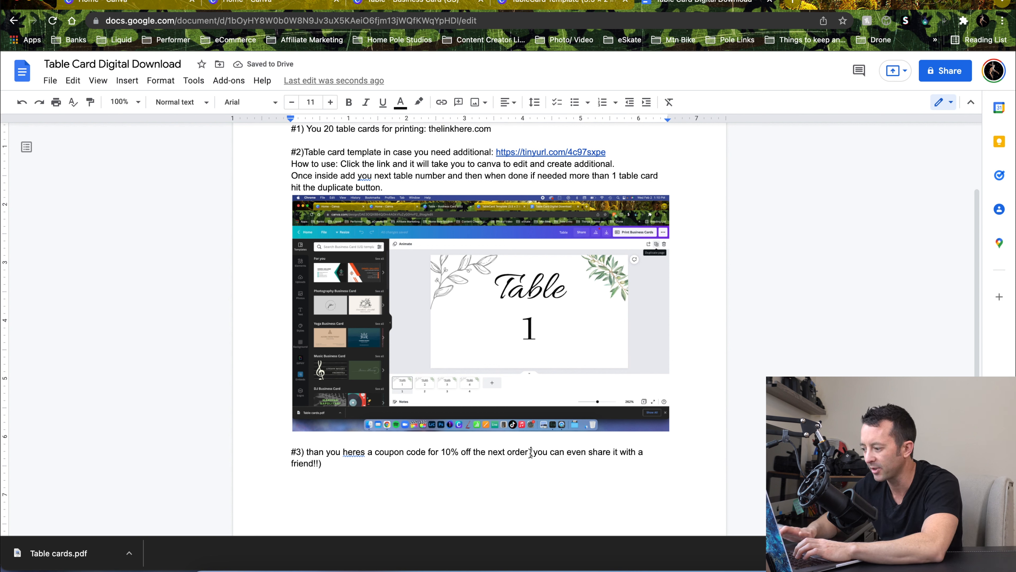
Move the parenthetical "(you can even share it with a friend!!)" onto its own line and add a new line after it
left_click(531, 452)
key("Return")
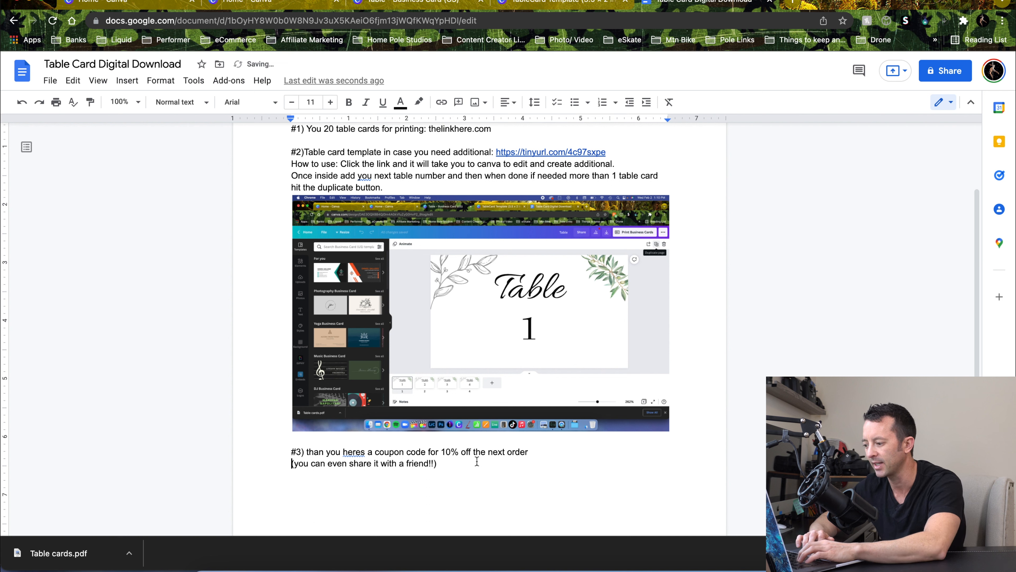
left_click(496, 466)
key("Return")
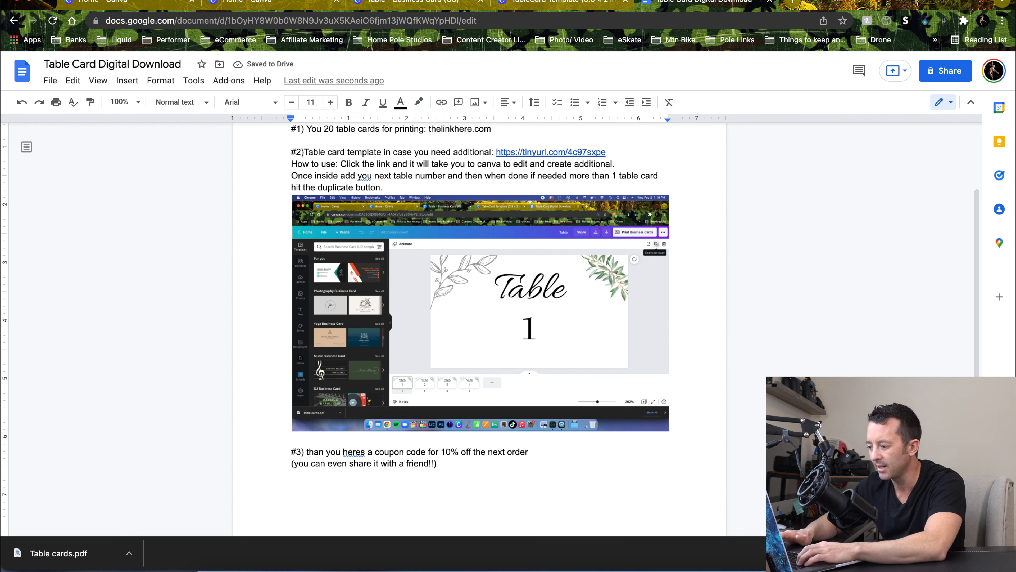
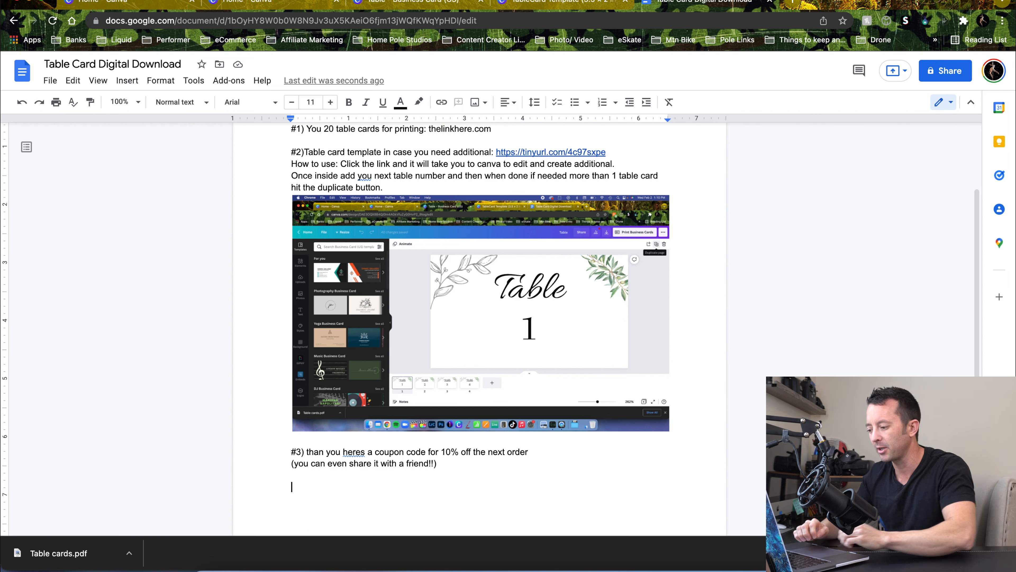
Add the coupon line "Code: 10offdigital" below the parenthetical and add blank lines after it
type("code")
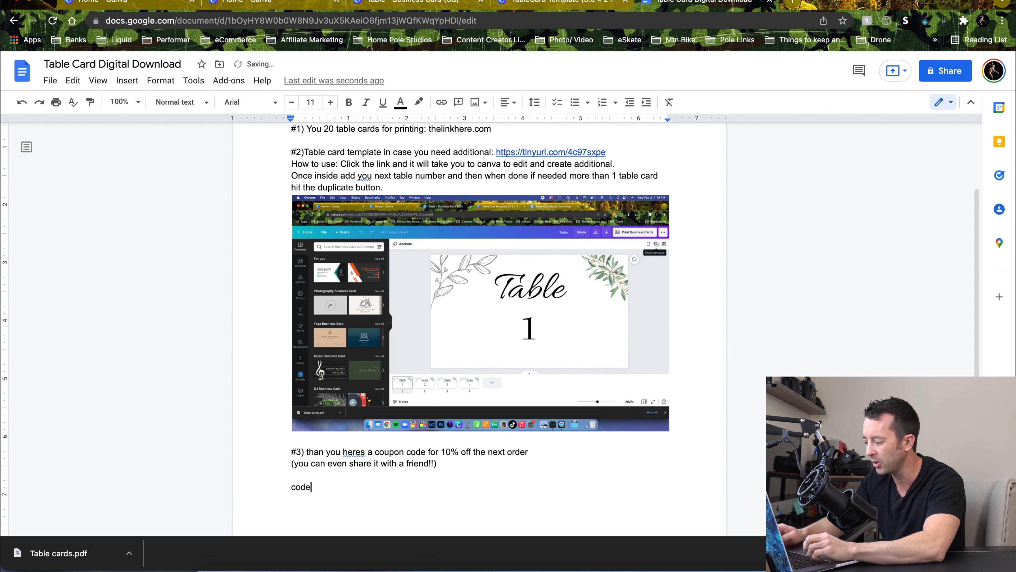
type(": 10offdigital")
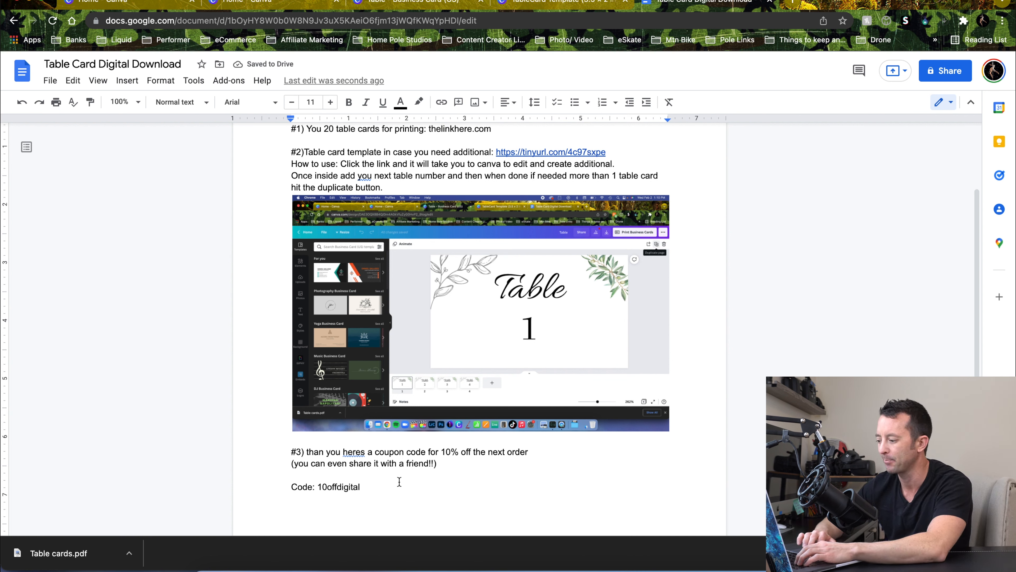
key("Return")
key("Return")
key("Return")
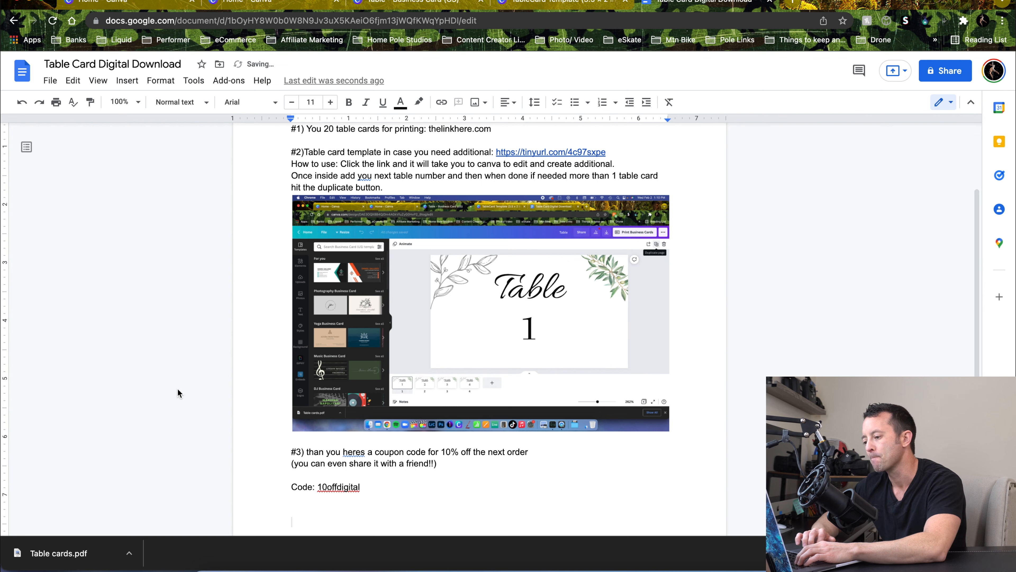
Download the delivery note document as a PDF document
scroll(178, 390, "down", 3)
scroll(271, 446, "up", 5)
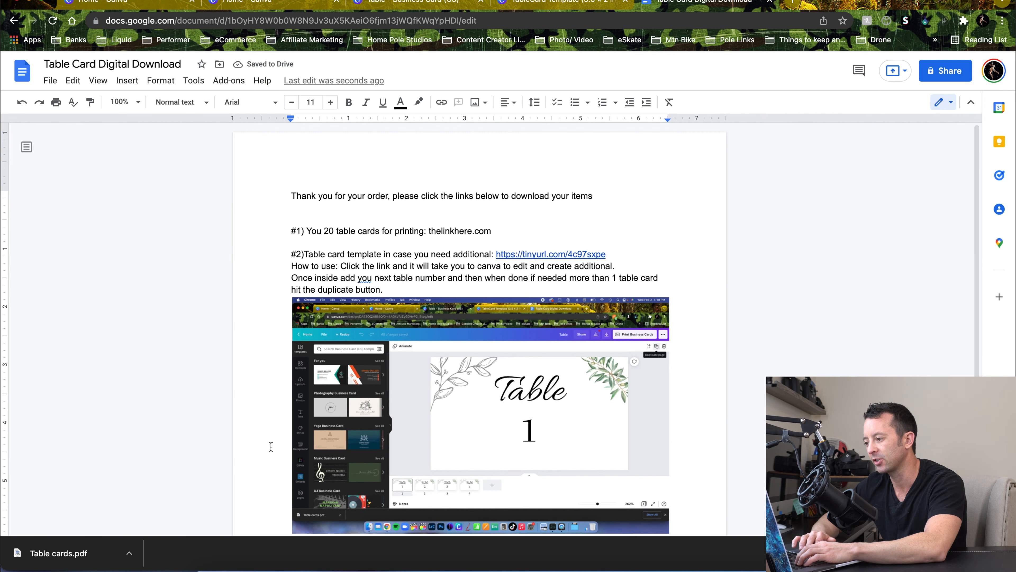
scroll(271, 446, "down", 3)
scroll(271, 446, "down", 1)
scroll(270, 445, "up", 5)
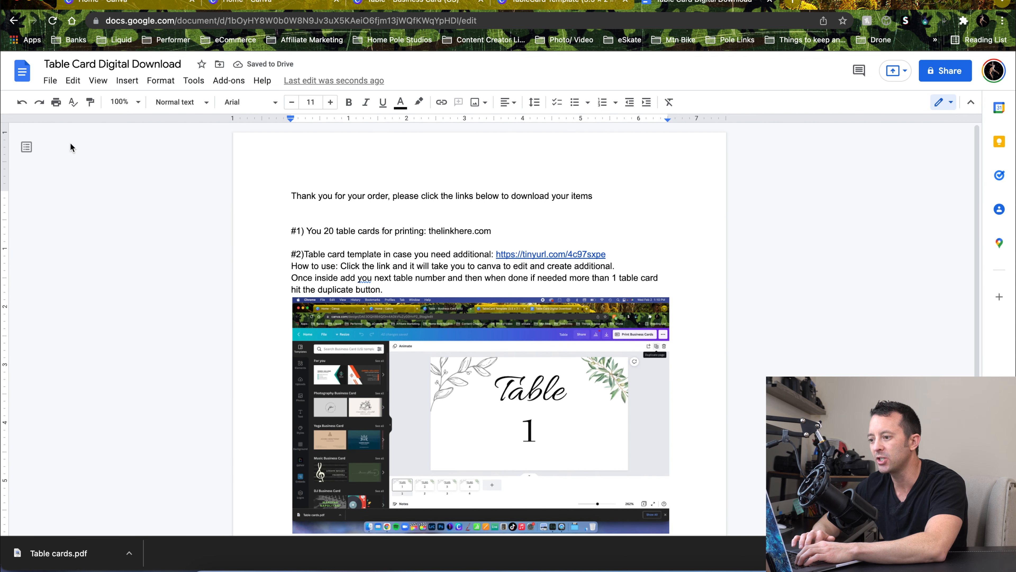
left_click(50, 81)
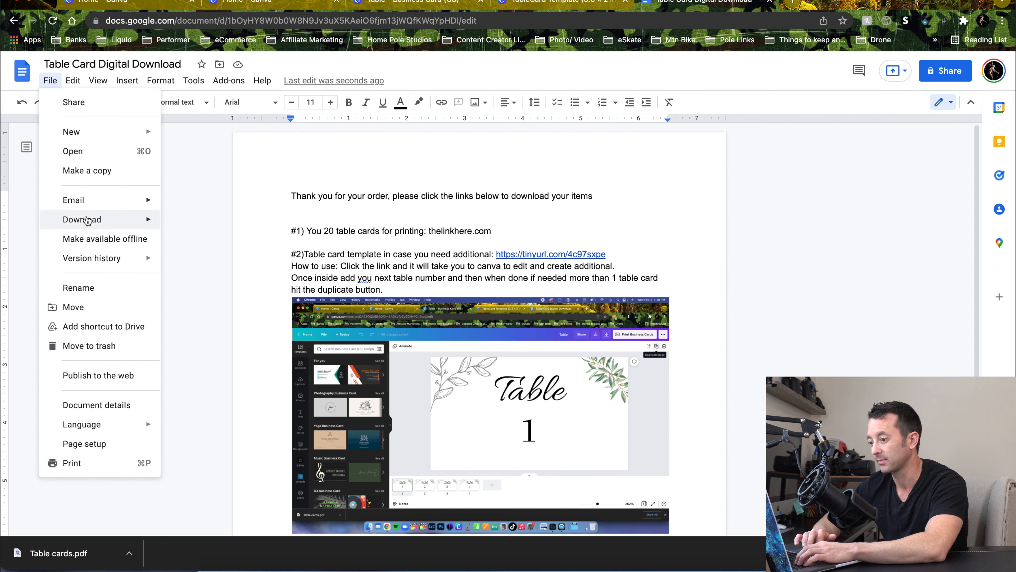
mouse_move(86, 220)
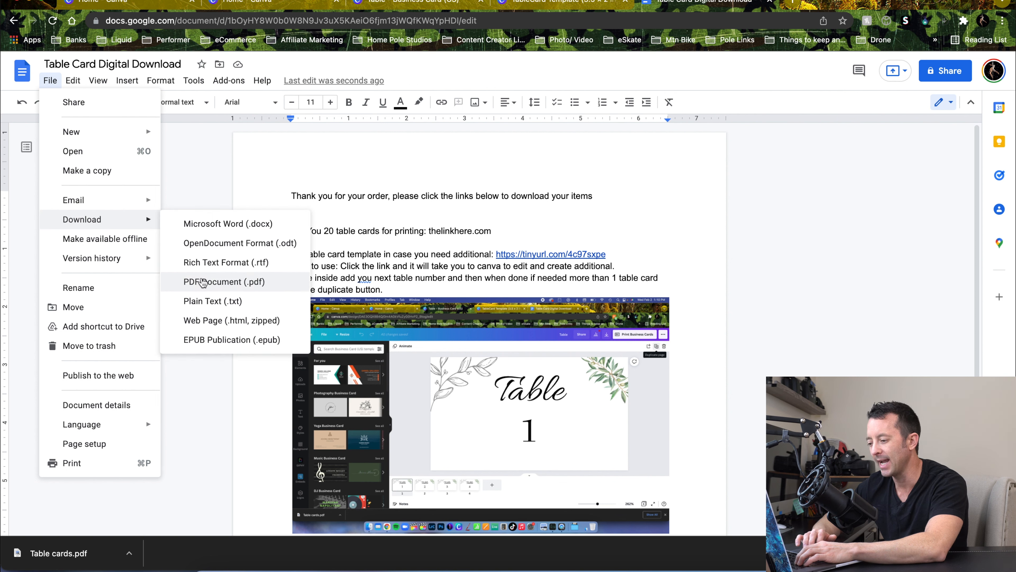
left_click(201, 281)
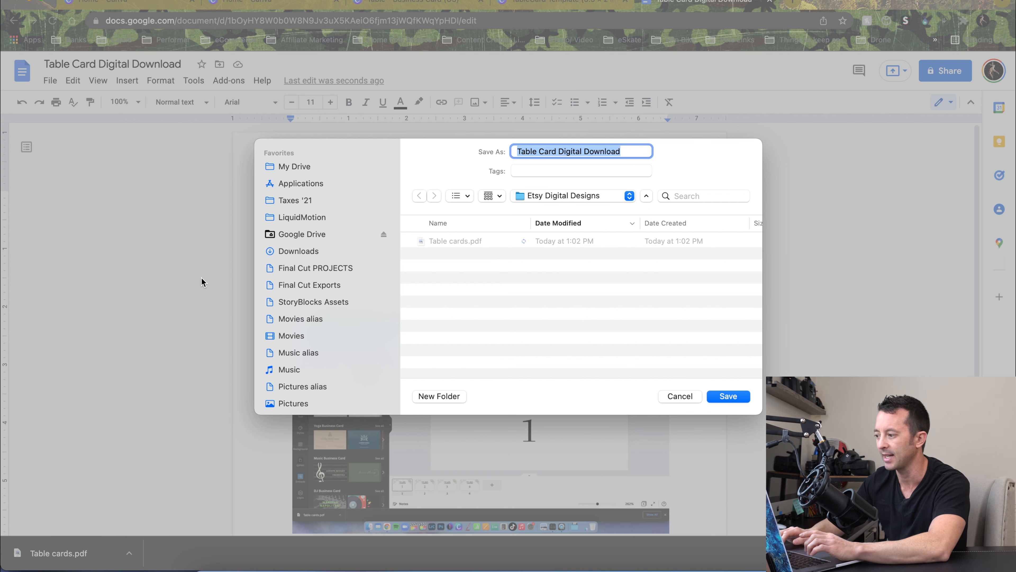
Save the PDF as "Table Card Digital Download Master PDF" in the Etsy Digital Designs folder
key("BackSpace")
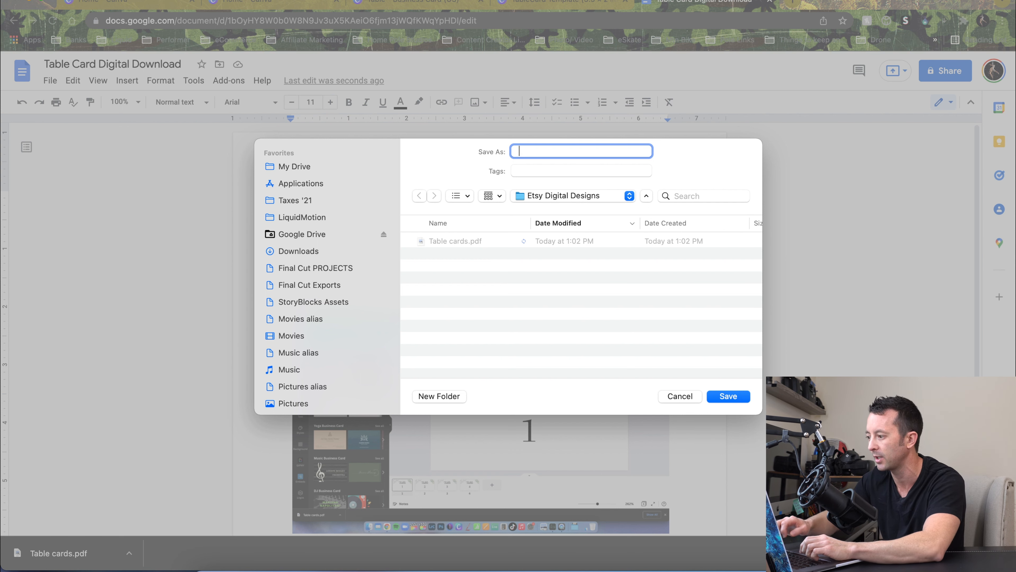
key("super+z")
key("Right")
type("M")
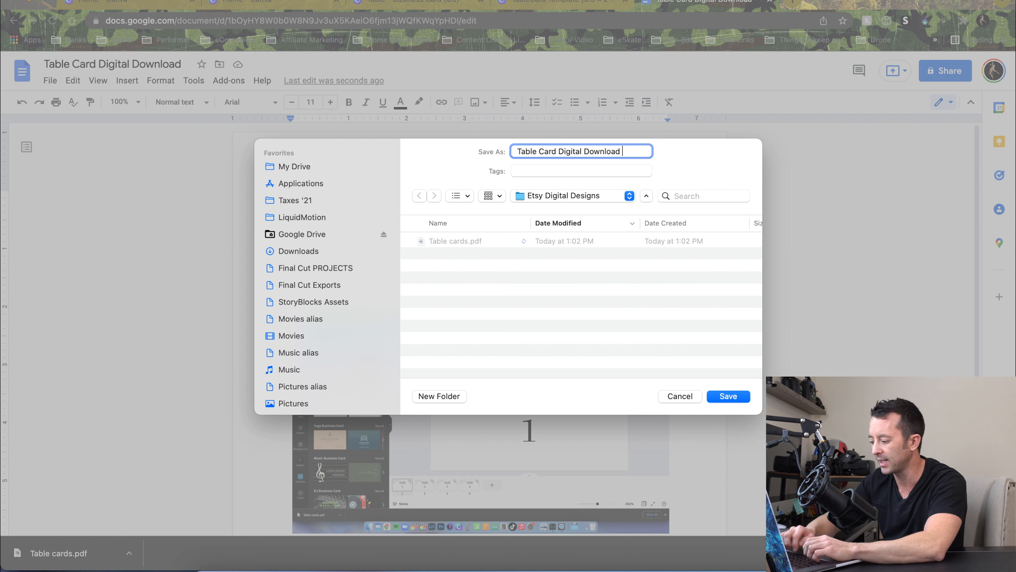
type("asrer")
key("BackSpace")
key("BackSpace")
key("BackSpace")
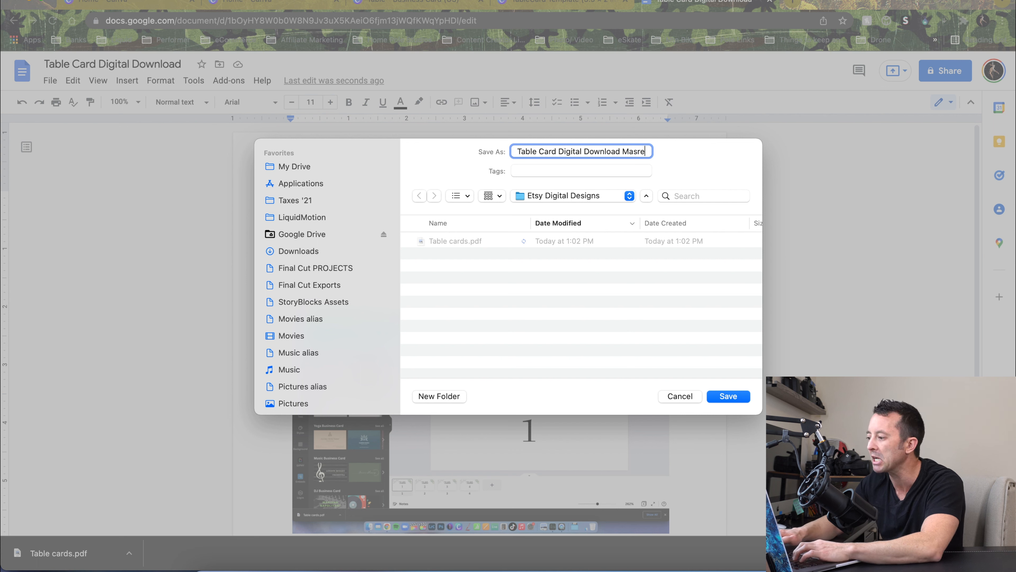
type("te")
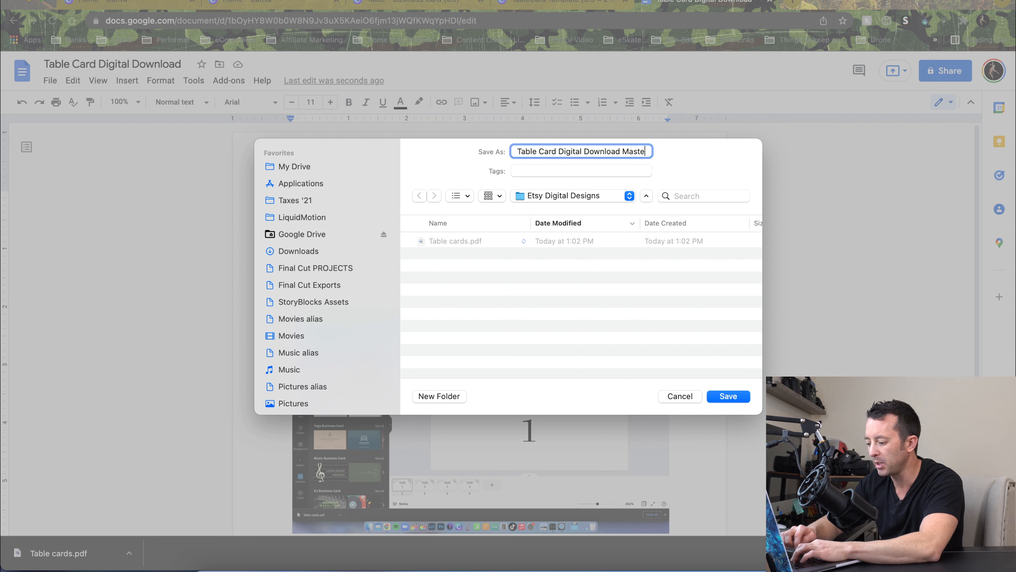
type("r PDF")
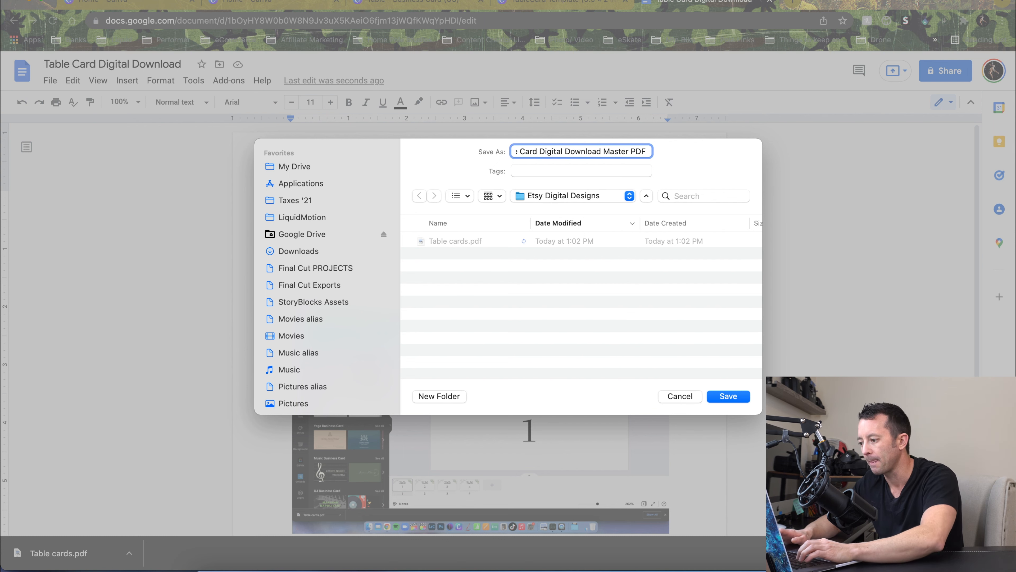
key("Return")
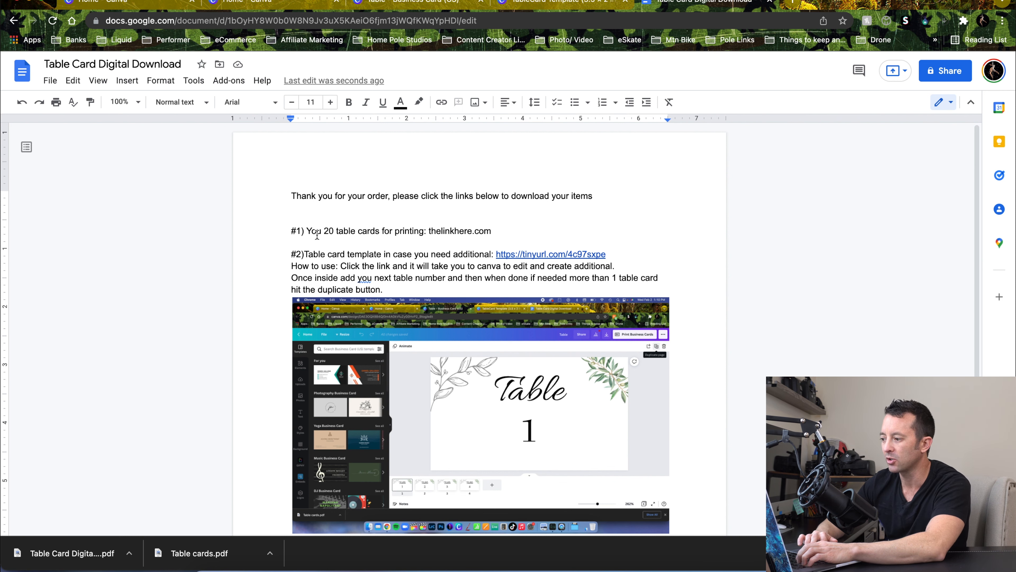
Switch to the Table business card design in Canva
scroll(245, 311, "down", 5)
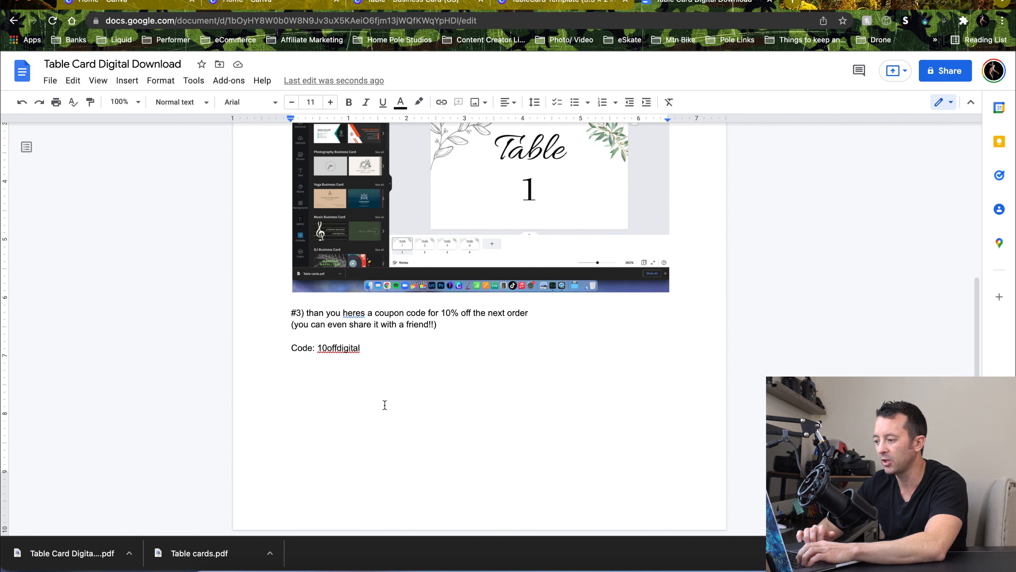
scroll(385, 405, "up", 1)
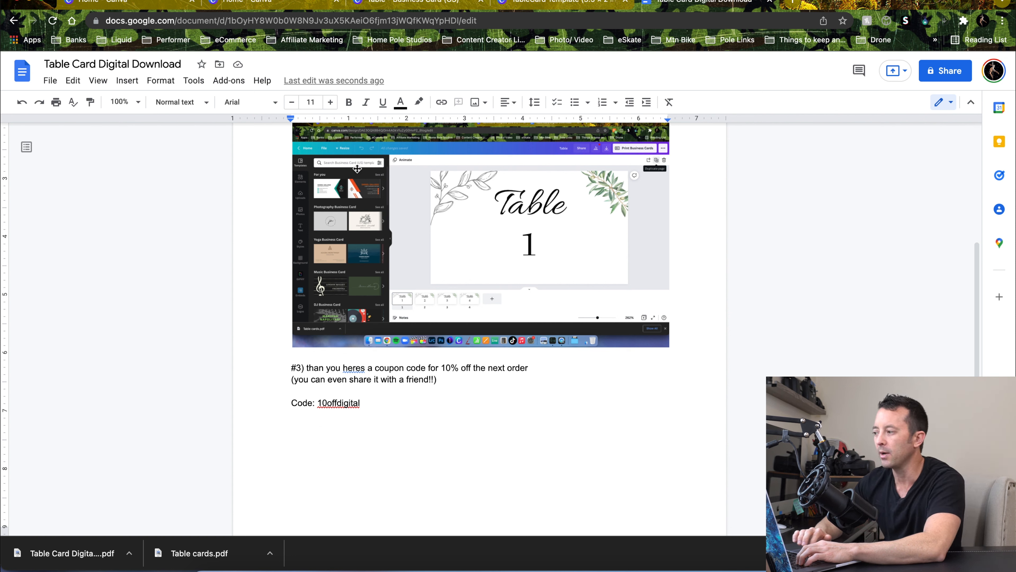
scroll(354, 256, "up", 4)
scroll(354, 256, "up", 1)
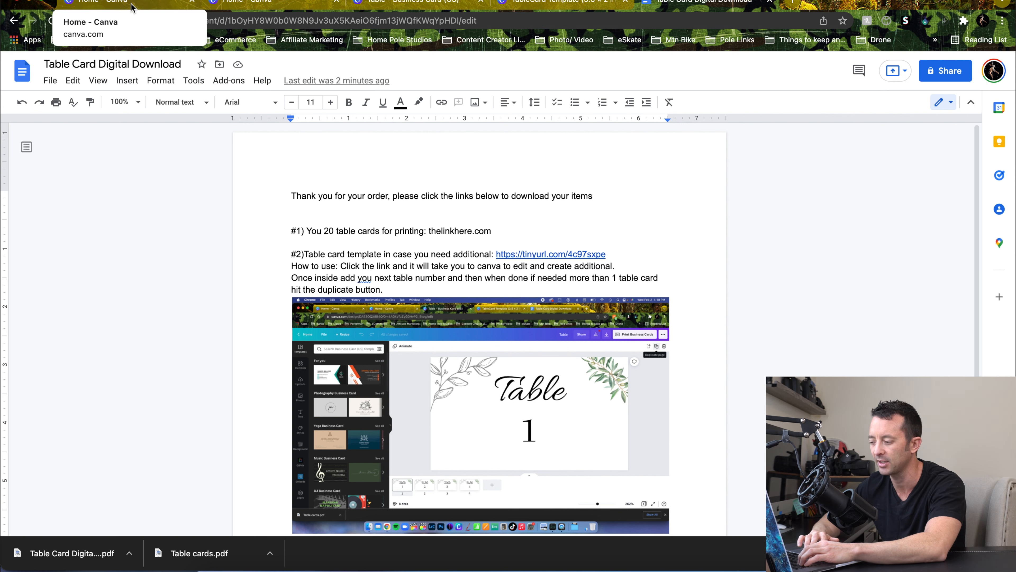
left_click(239, 2)
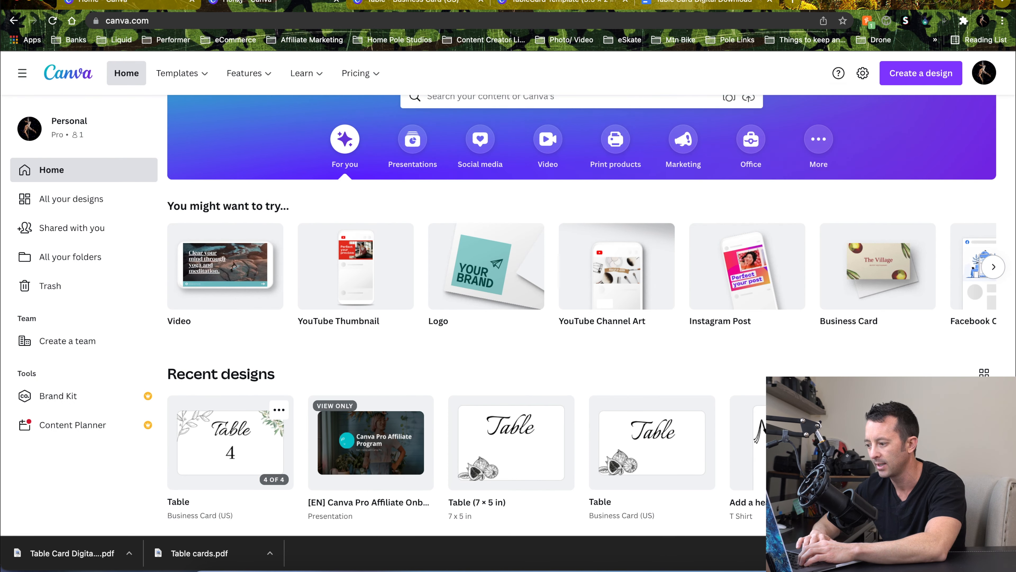
left_click(397, 2)
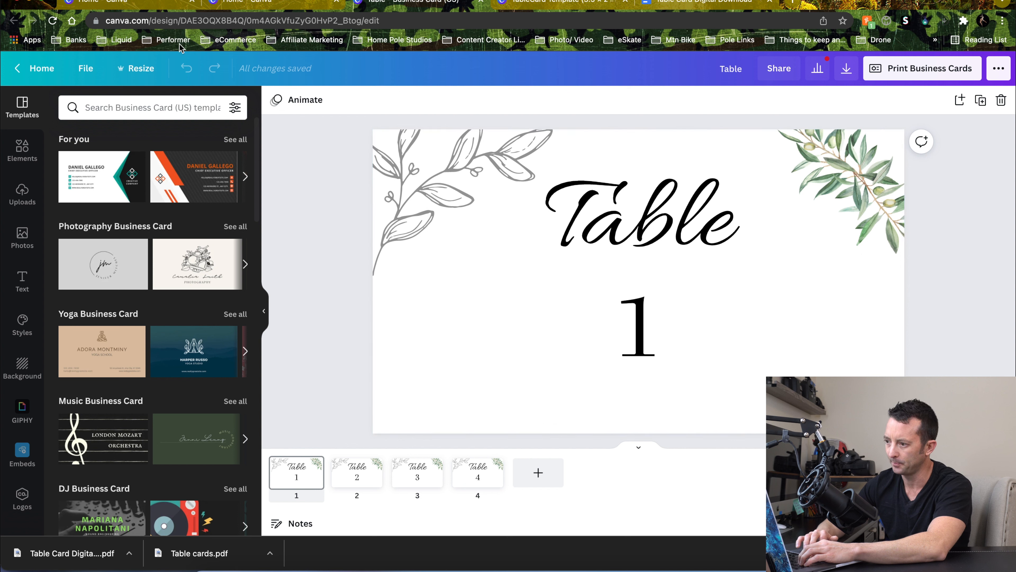
Copy and resize the design to a custom 6 × 4 in size
left_click(150, 67)
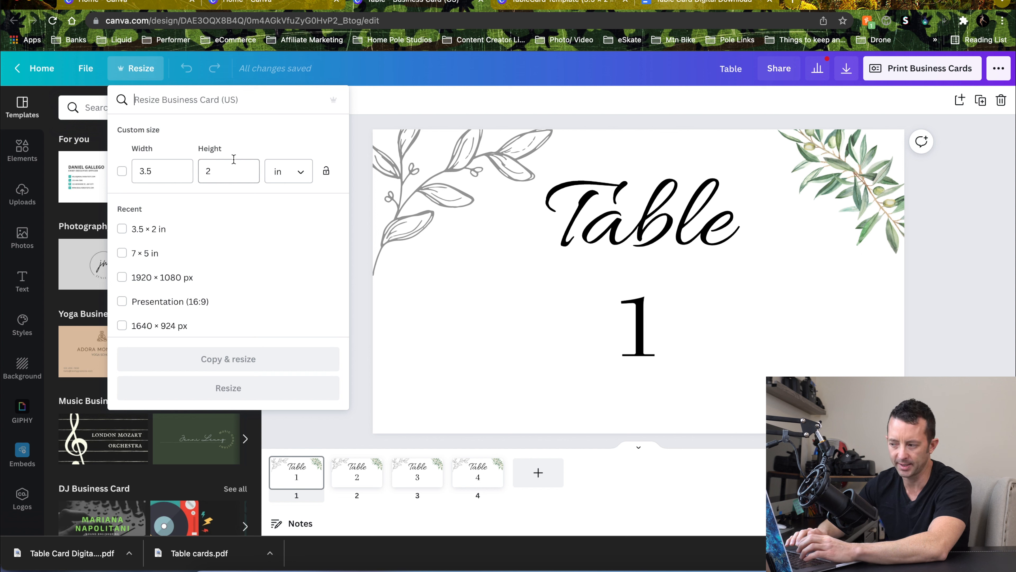
left_click(179, 176)
double_click(179, 176)
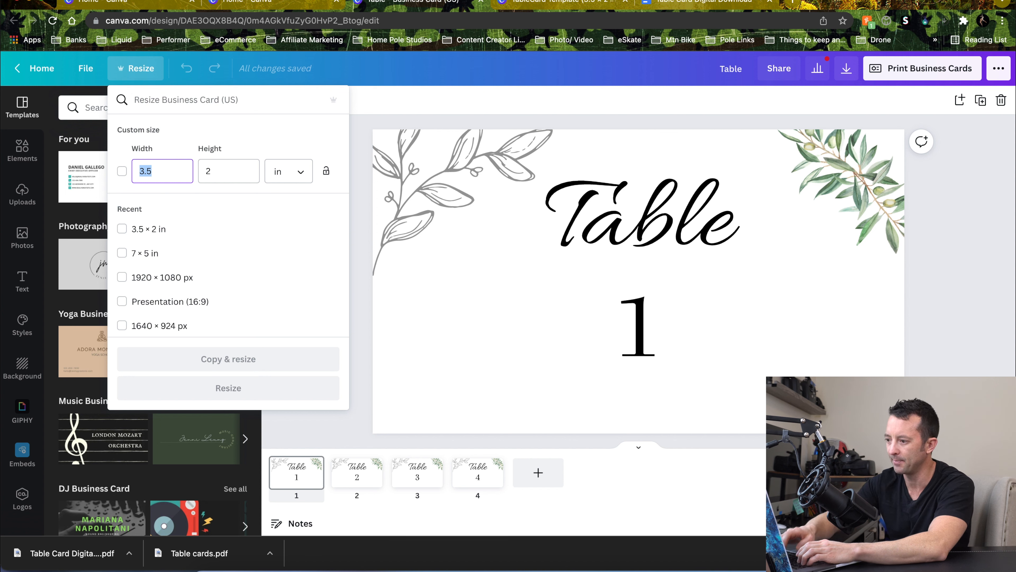
type("65")
key("Tab")
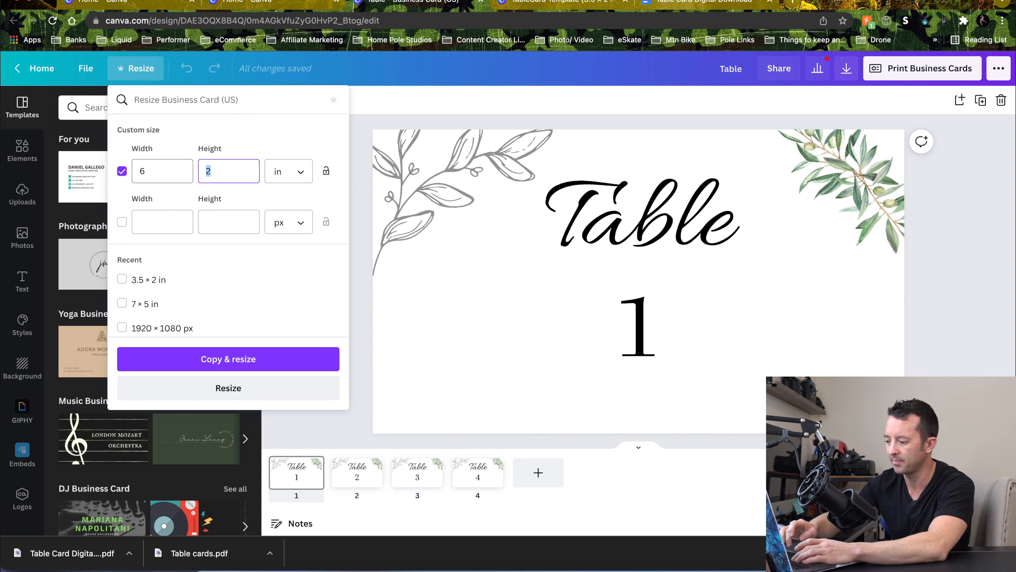
type("4")
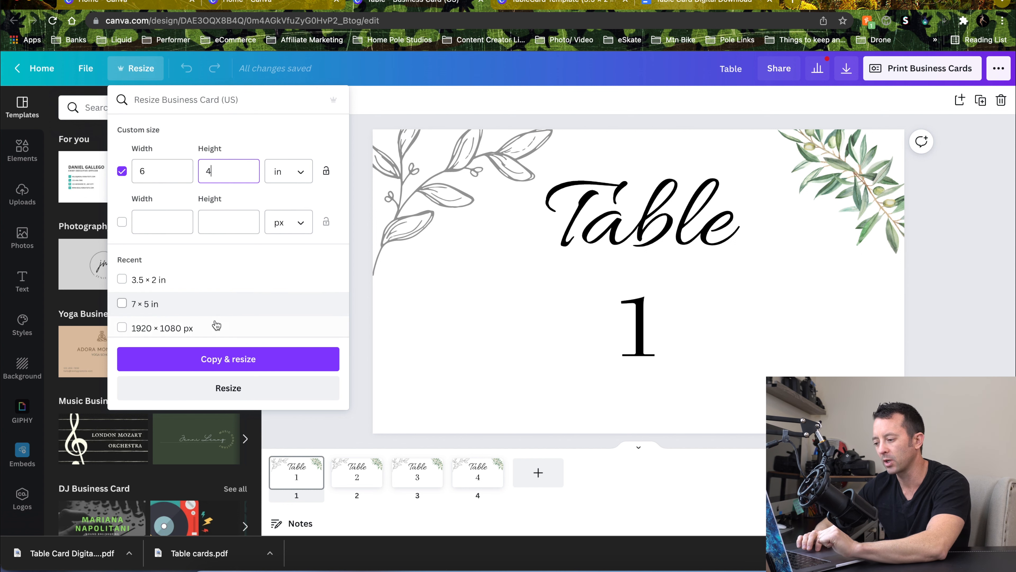
left_click(233, 360)
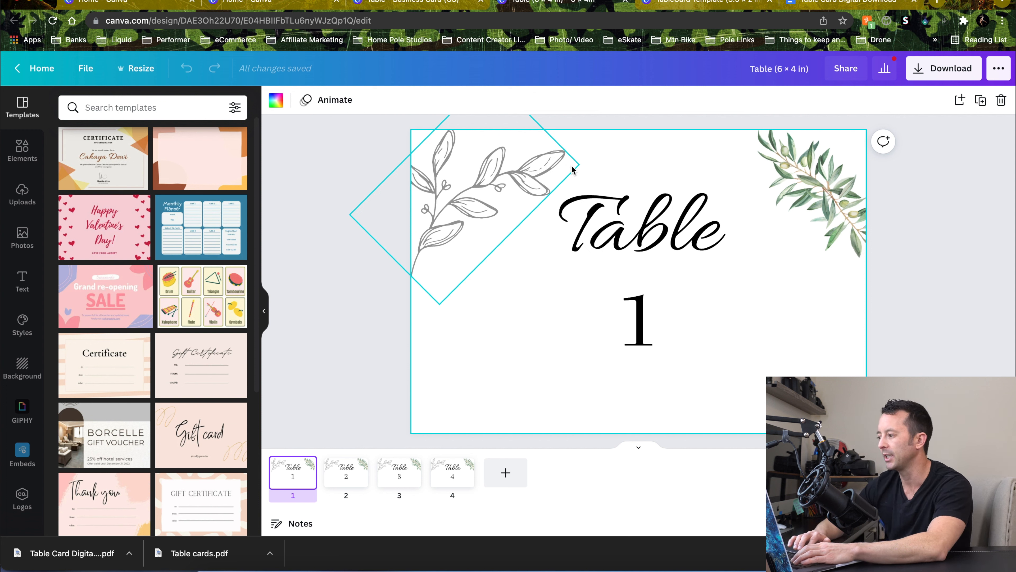
Enlarge the grey leaf sprig in the top-left corner to about 1.9 × 3 in and reposition it
left_click(472, 196)
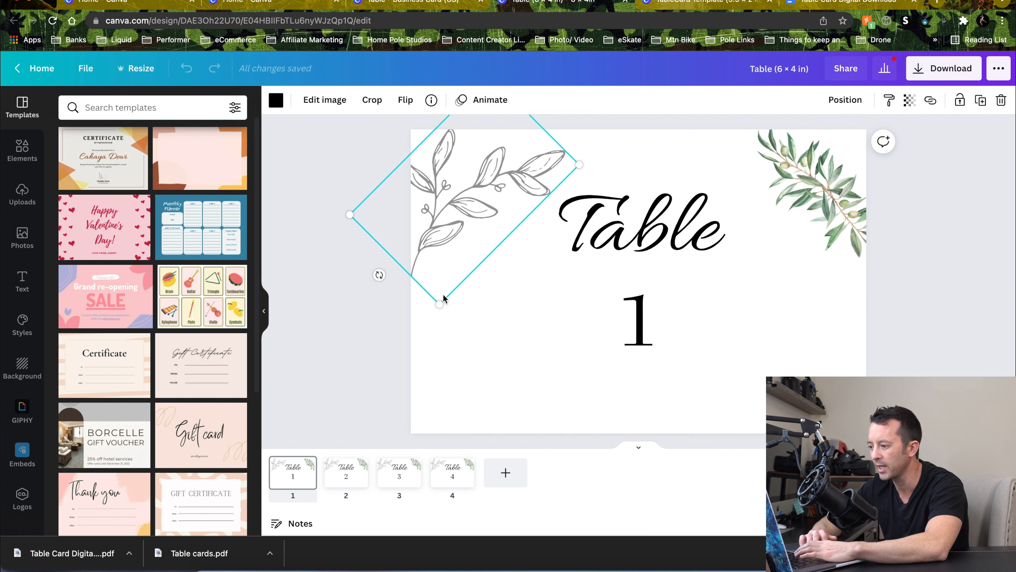
left_click_drag(438, 305, 441, 339)
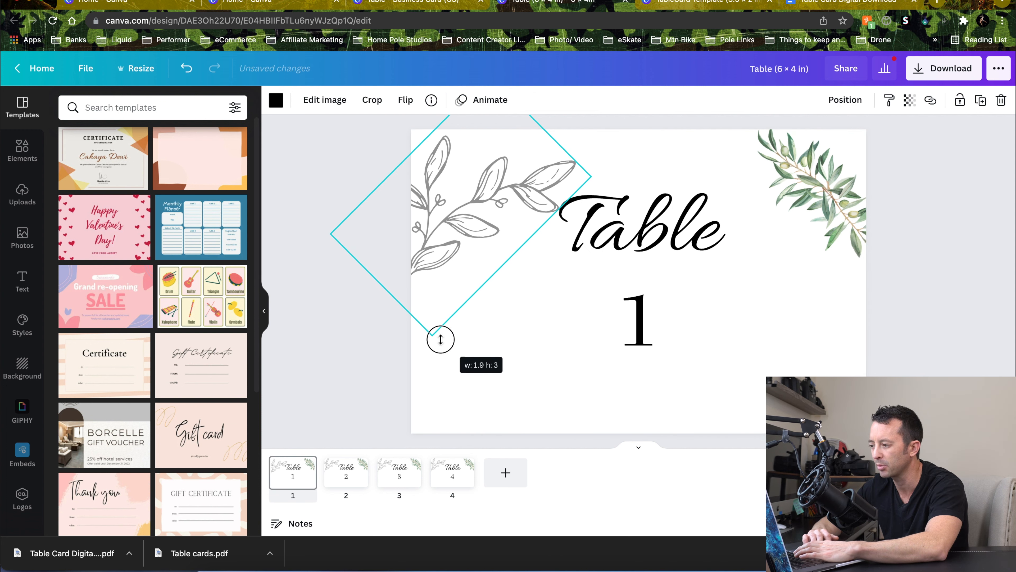
left_click_drag(366, 300, 375, 304)
mouse_move(476, 224)
left_mouse_down()
mouse_move(497, 219)
mouse_move(478, 225)
left_mouse_up()
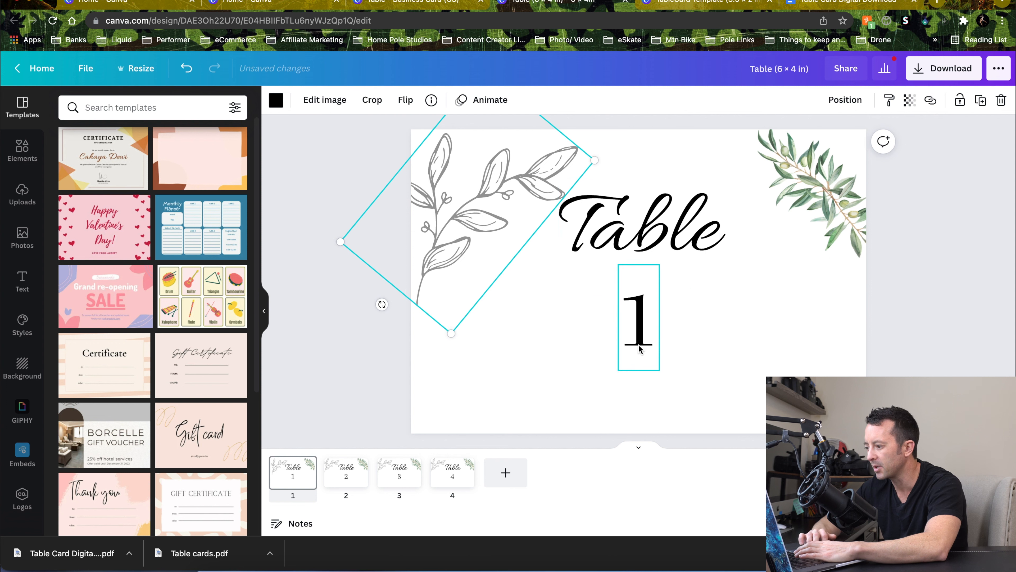
Move the number 1 down, then enlarge and lower the "Table" heading to fill the taller card
left_click(637, 320)
left_click_drag(637, 320, 637, 344)
left_click_drag(648, 249, 644, 275)
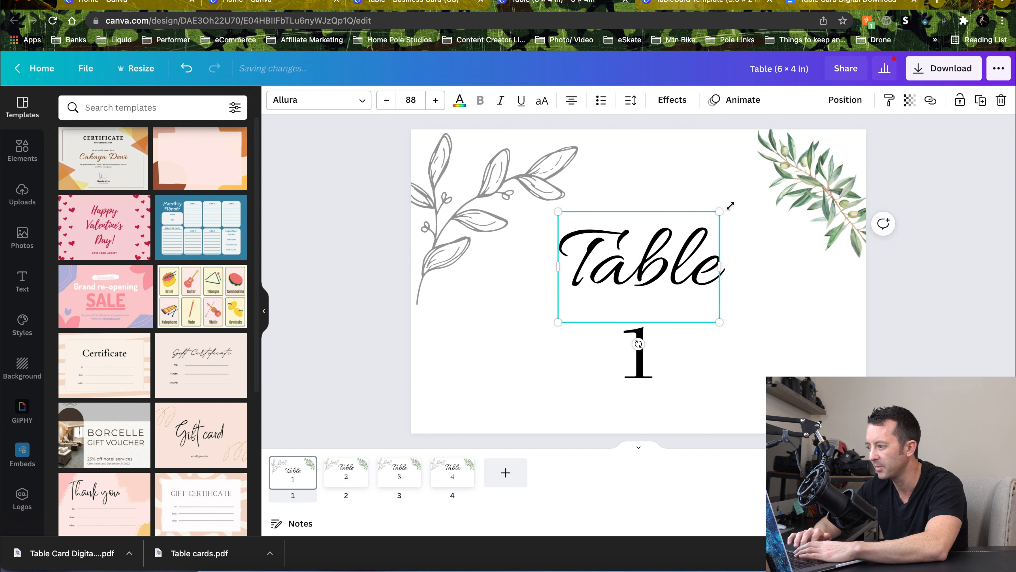
left_click_drag(720, 212, 750, 206)
left_click_drag(677, 248, 666, 261)
Enlarge the green olive branch in the top-right corner and shift it toward the corner
left_click(818, 186)
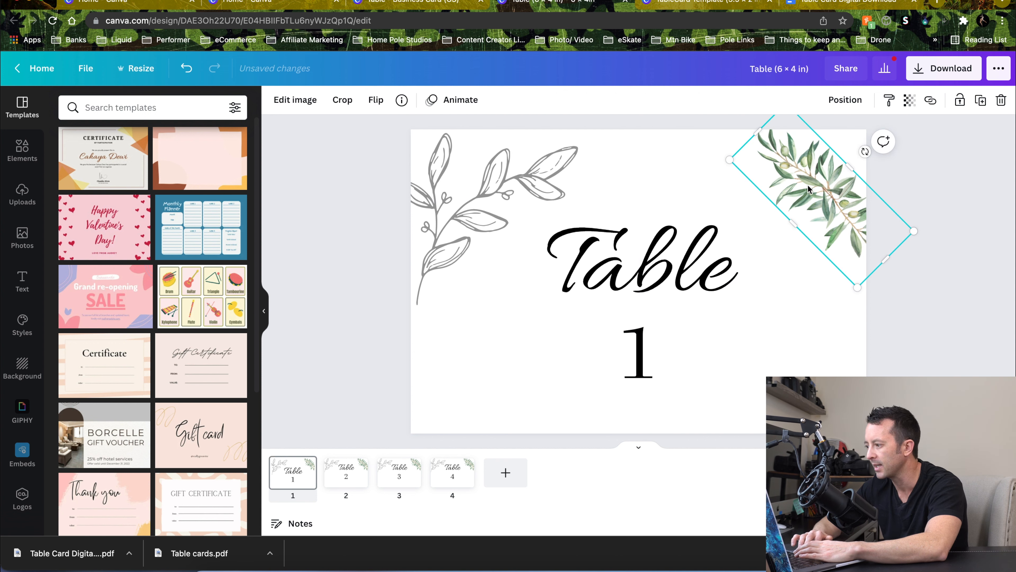
left_click_drag(731, 159, 687, 154)
left_click_drag(775, 159, 789, 183)
left_click(903, 342)
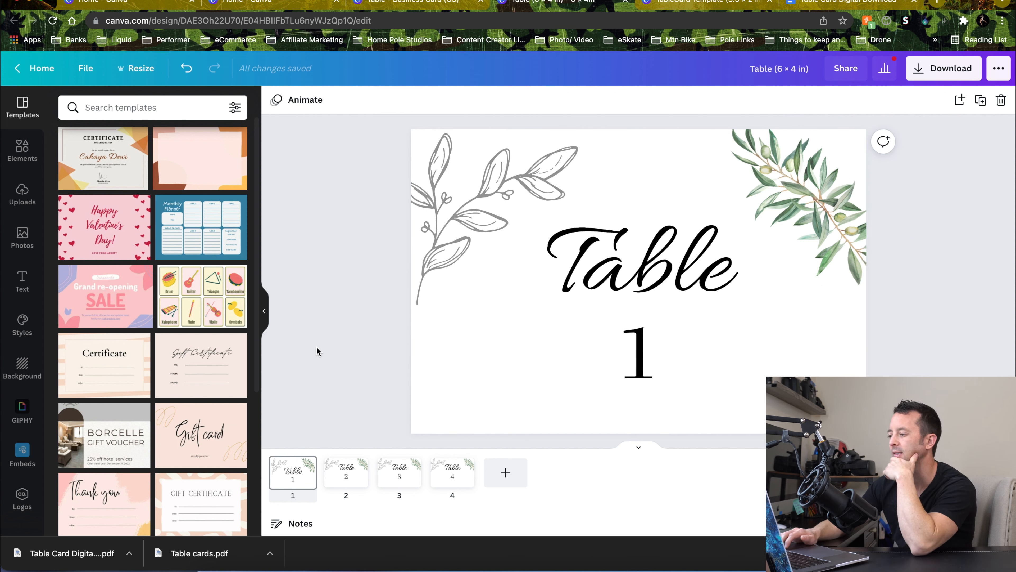
Compare the adjusted first card with the unadjusted second card
key("Right")
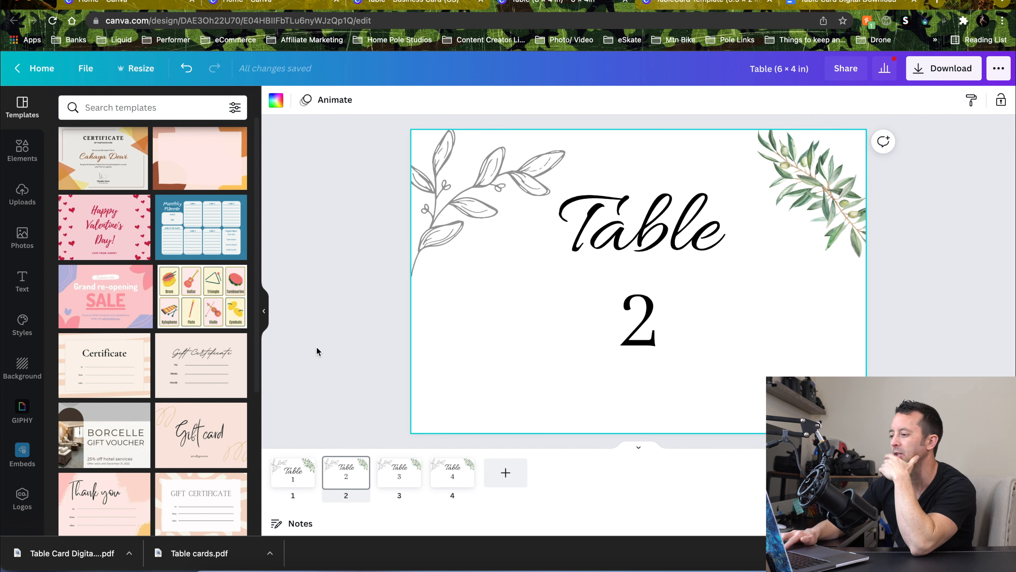
key("Left")
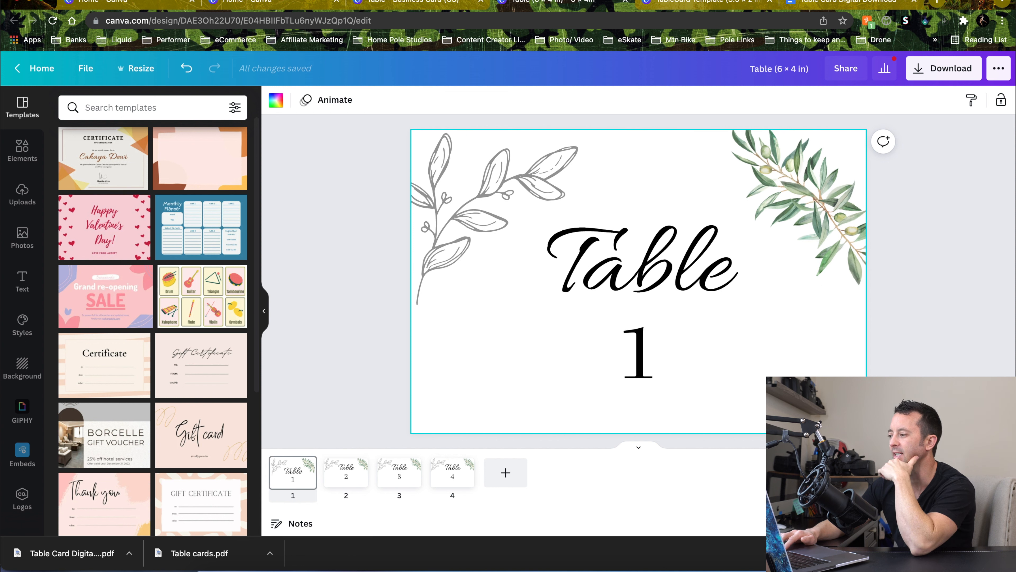
key("Right")
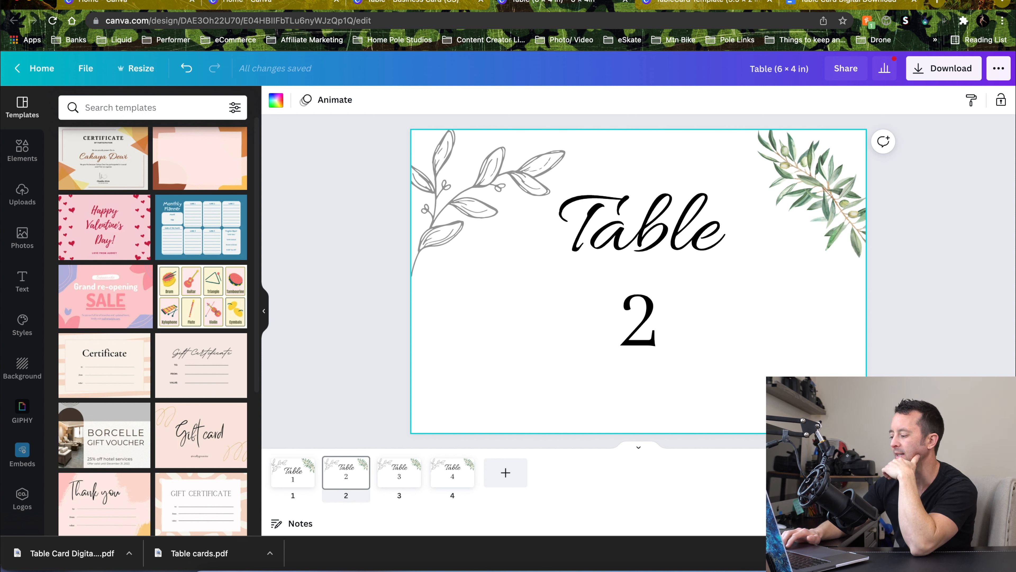
key("Left")
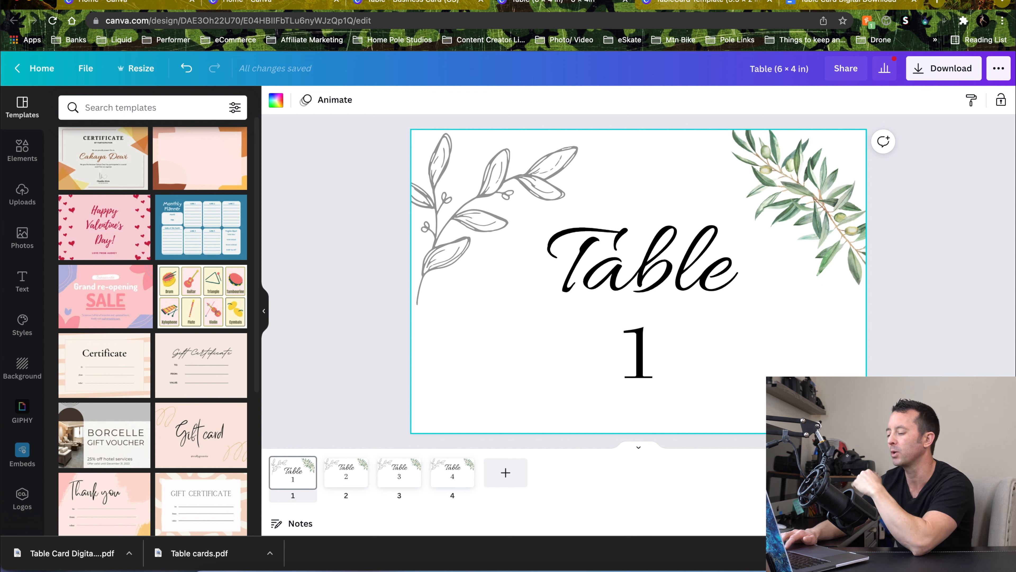
key("Right")
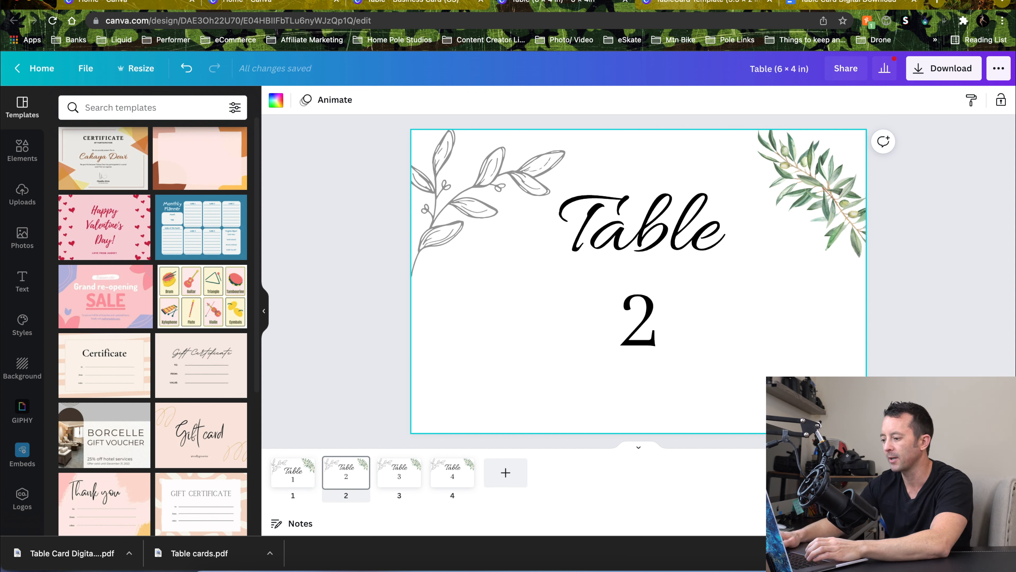
Delete the unadjusted cards 2 to 4 so only the adjusted first card remains
left_click(341, 487)
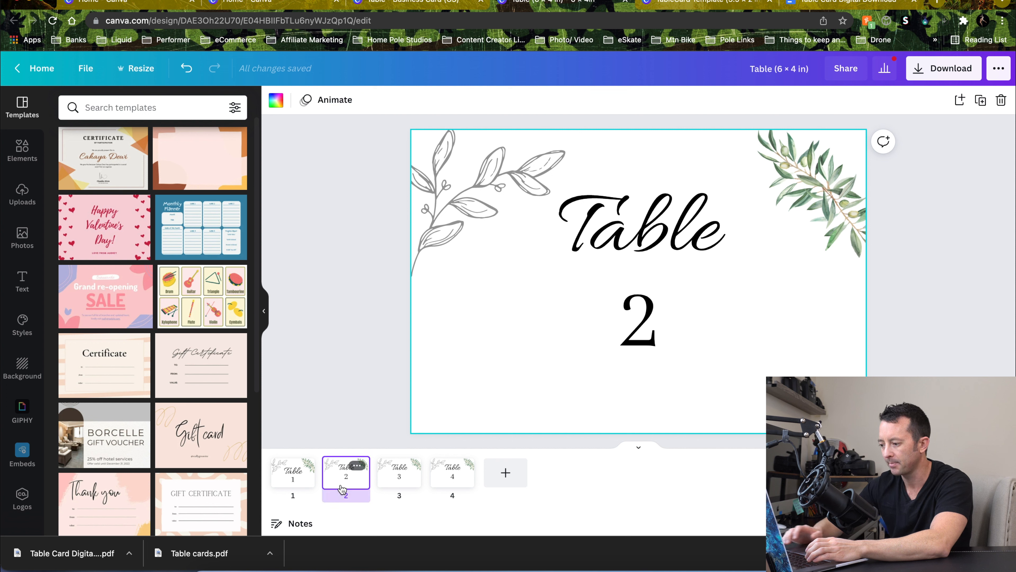
key("Delete")
key("Delete")
key("Delete")
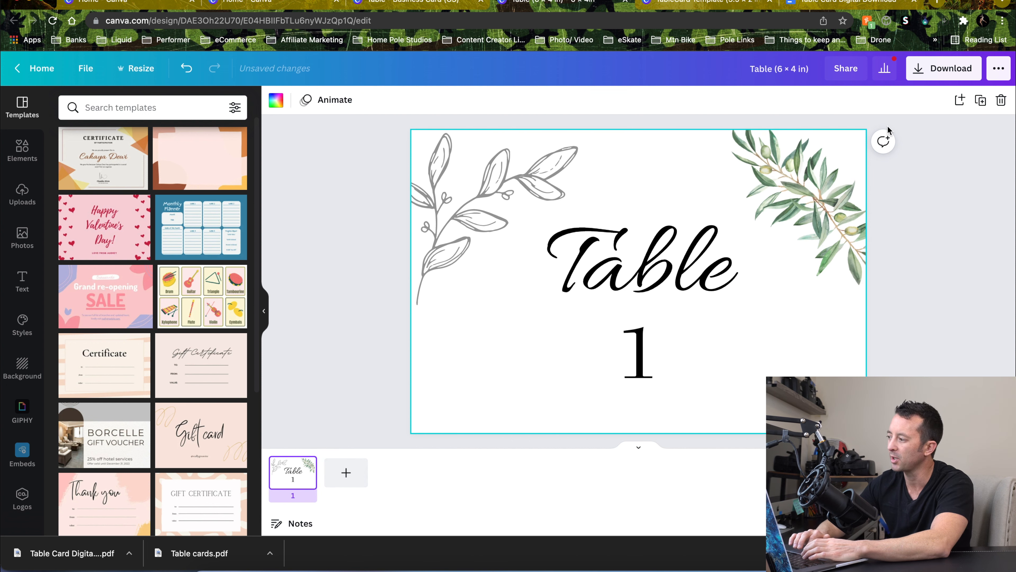
Duplicate the card and change the number on the copy to 2
left_click(980, 102)
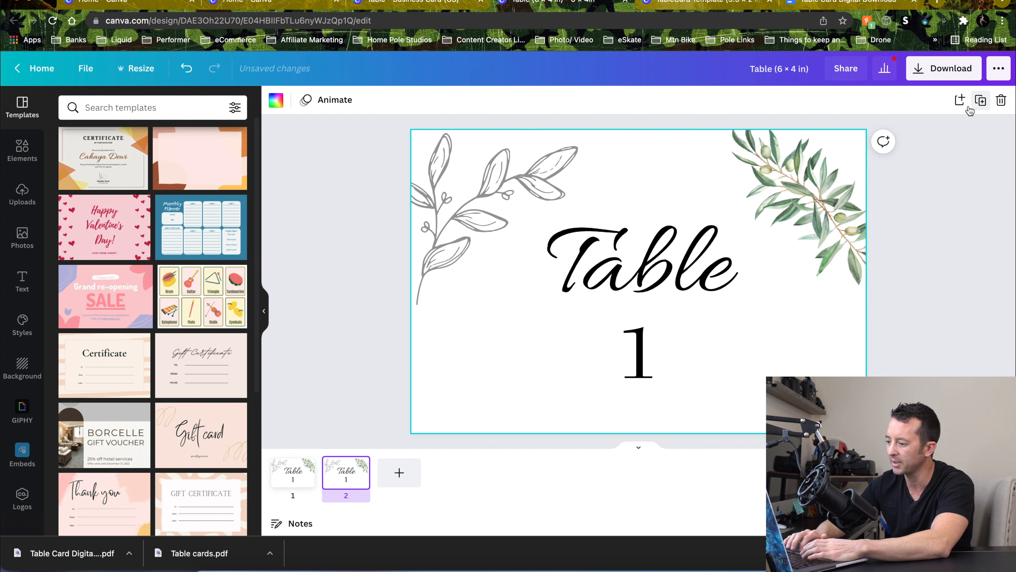
double_click(640, 345)
key("BackSpace")
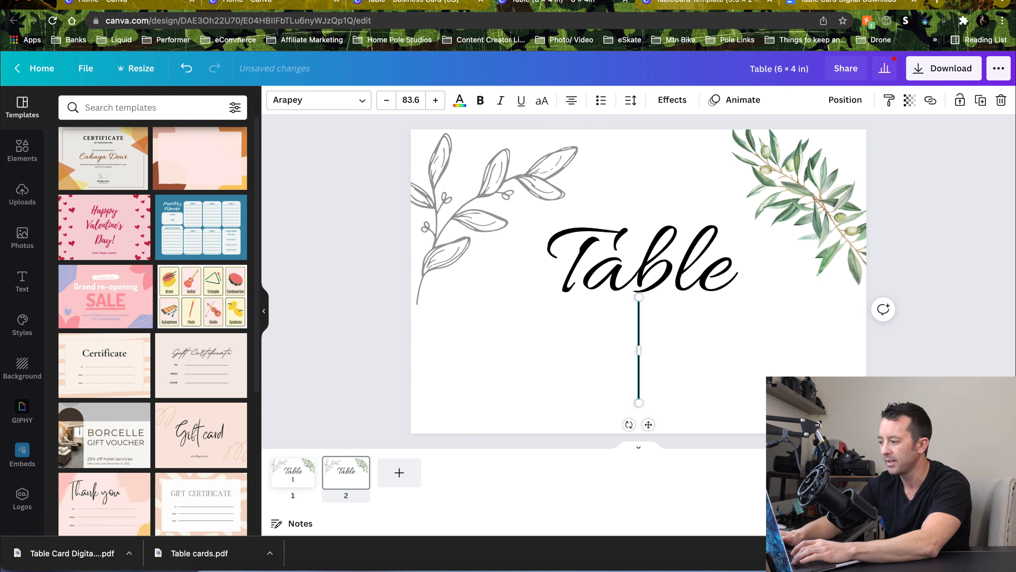
type("2")
left_click(981, 101)
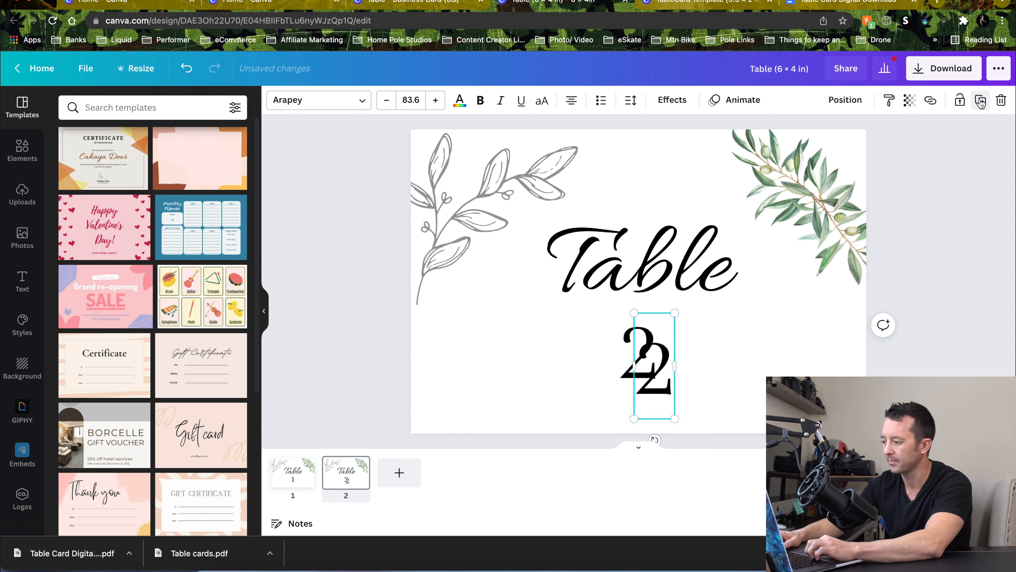
key("super+z")
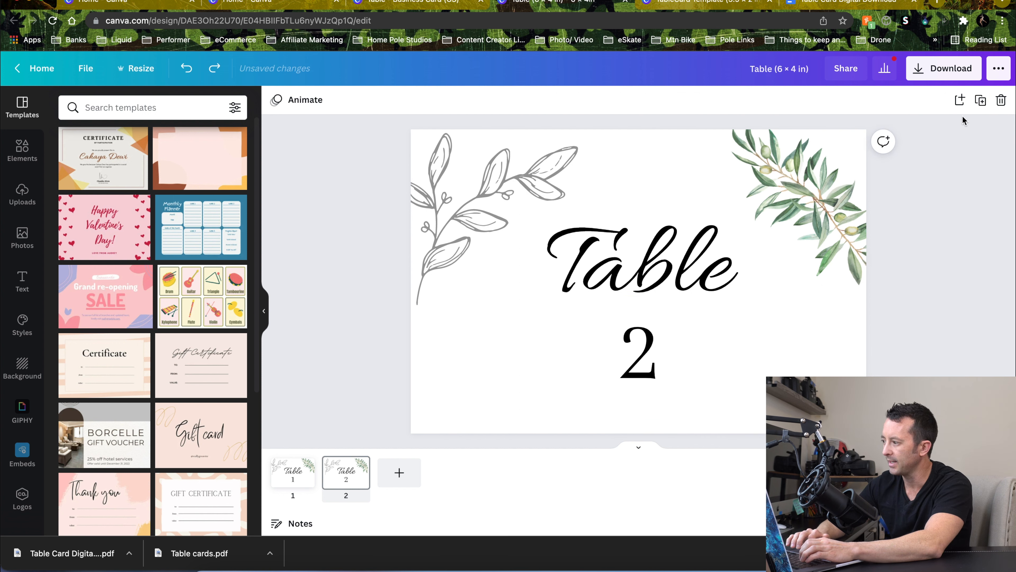
Duplicate the second card and change the number on the new card to 3
left_click(980, 101)
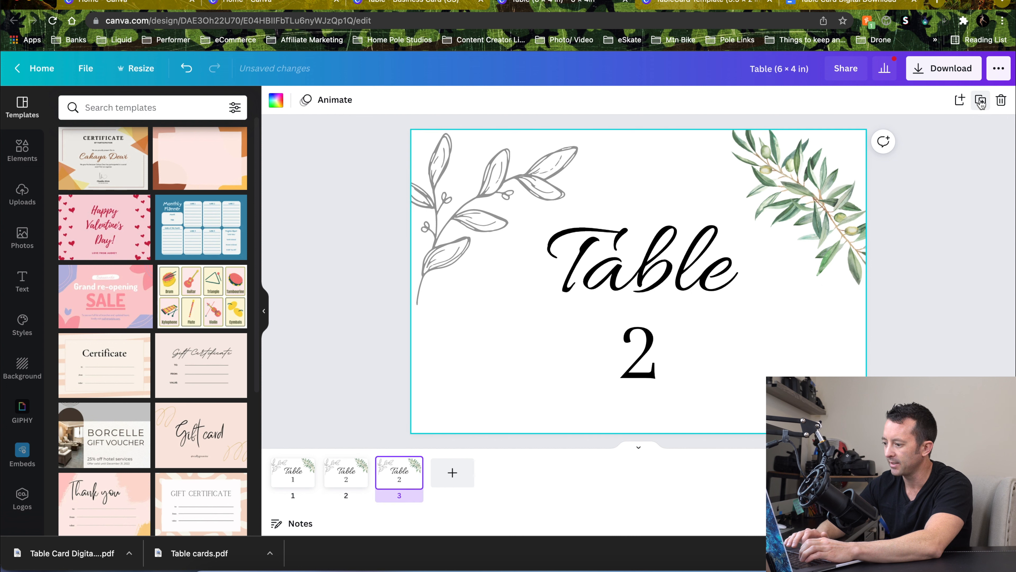
double_click(648, 345)
key("BackSpace")
type("3")
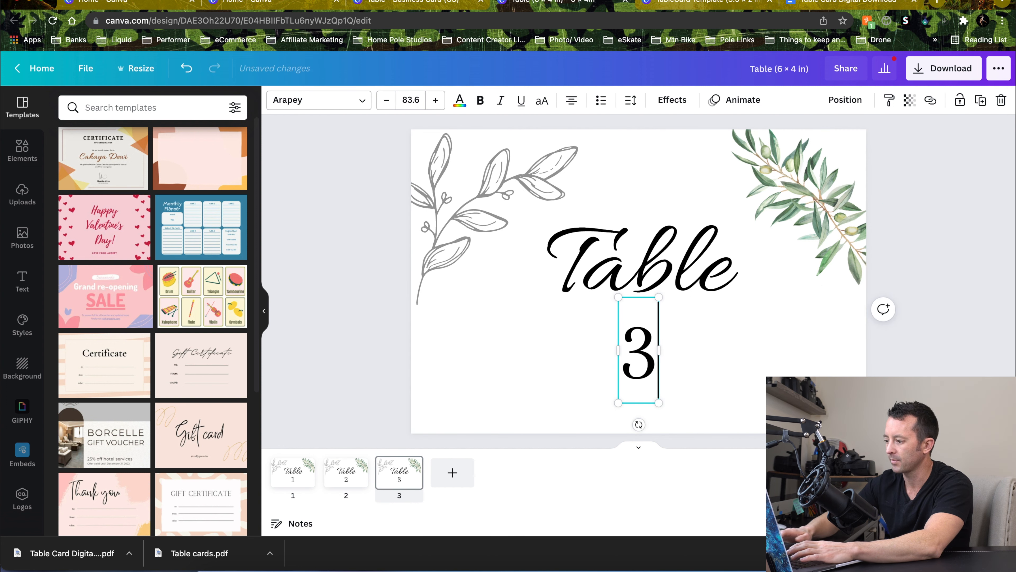
left_click(896, 332)
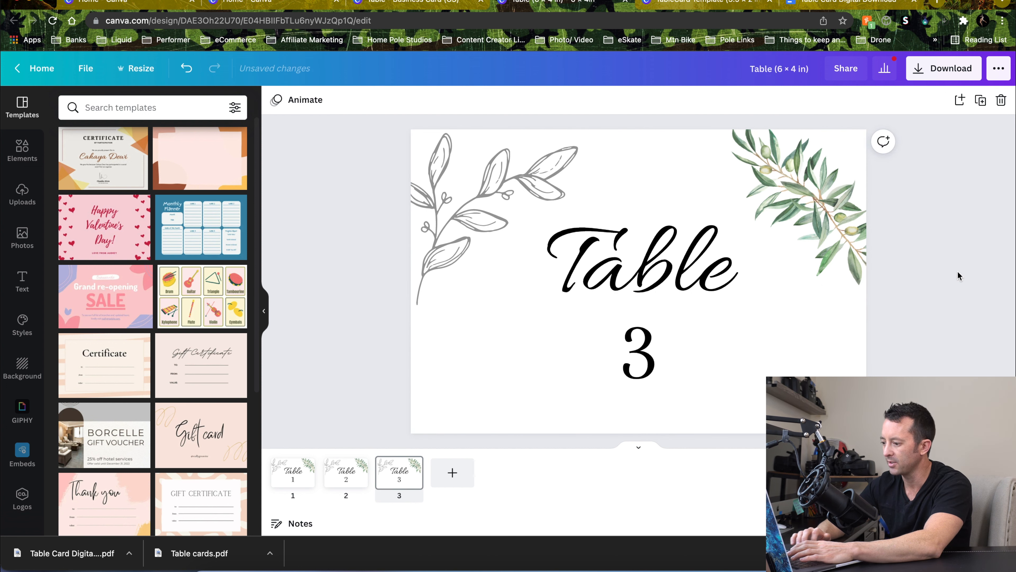
Duplicate the third card and change the number on the new card to 4
left_click(979, 101)
left_click(649, 369)
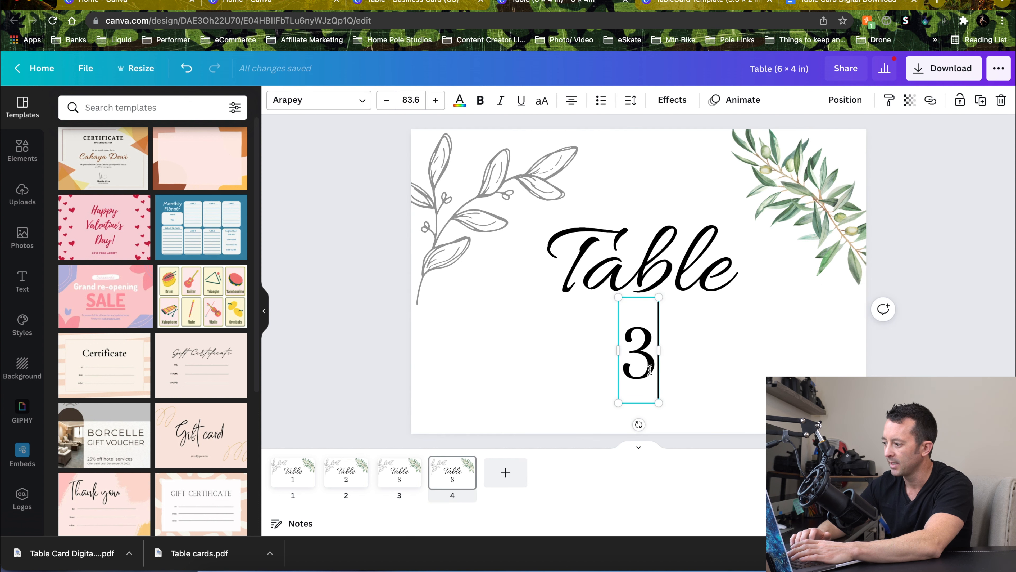
key("BackSpace")
type("4")
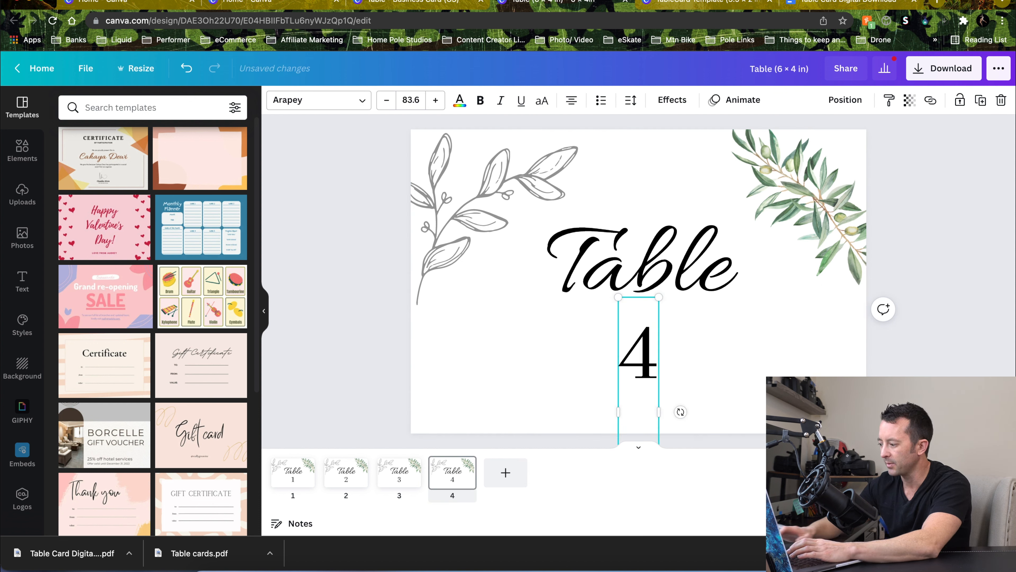
left_click(959, 305)
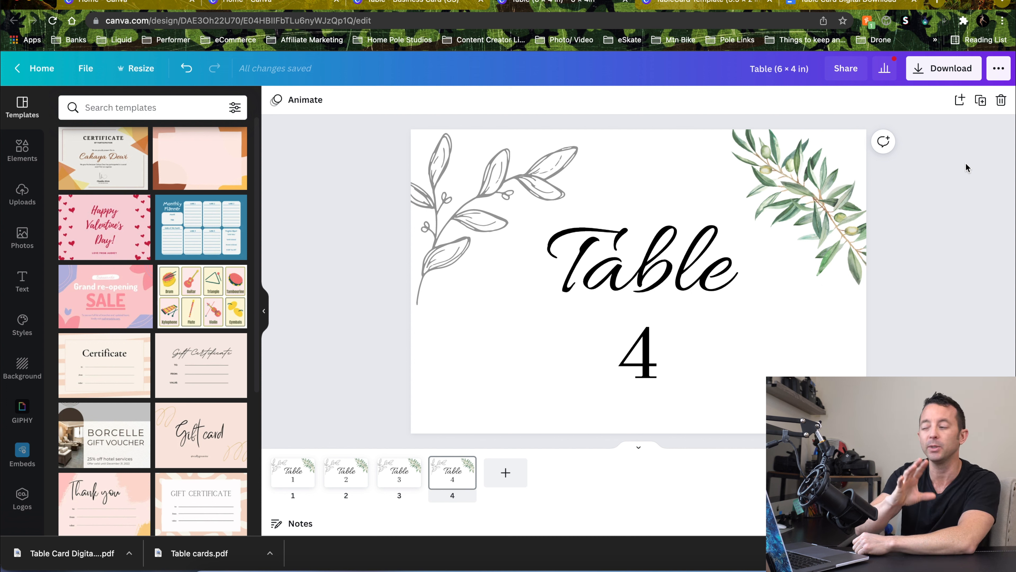
left_click(940, 76)
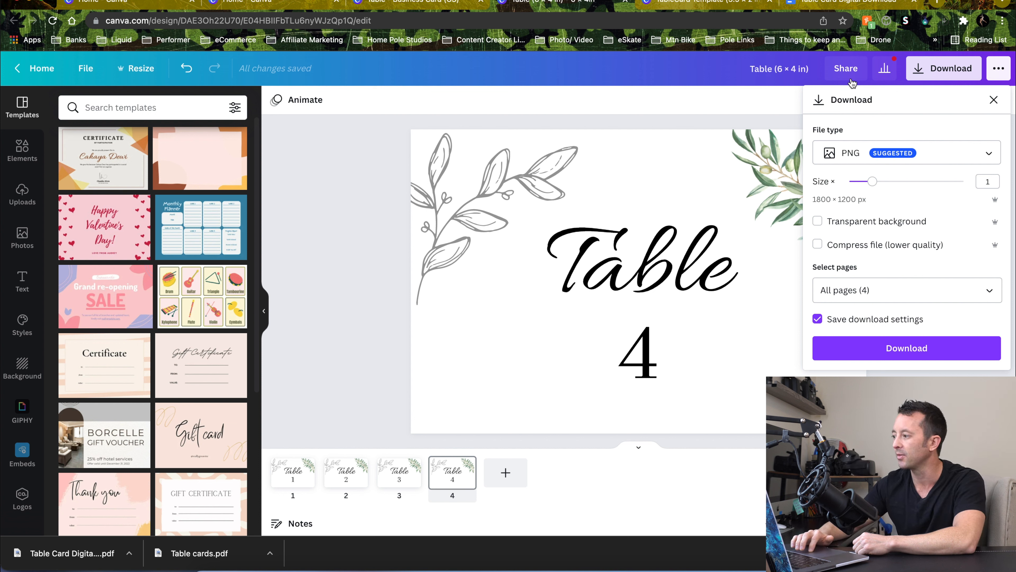
left_click(357, 411)
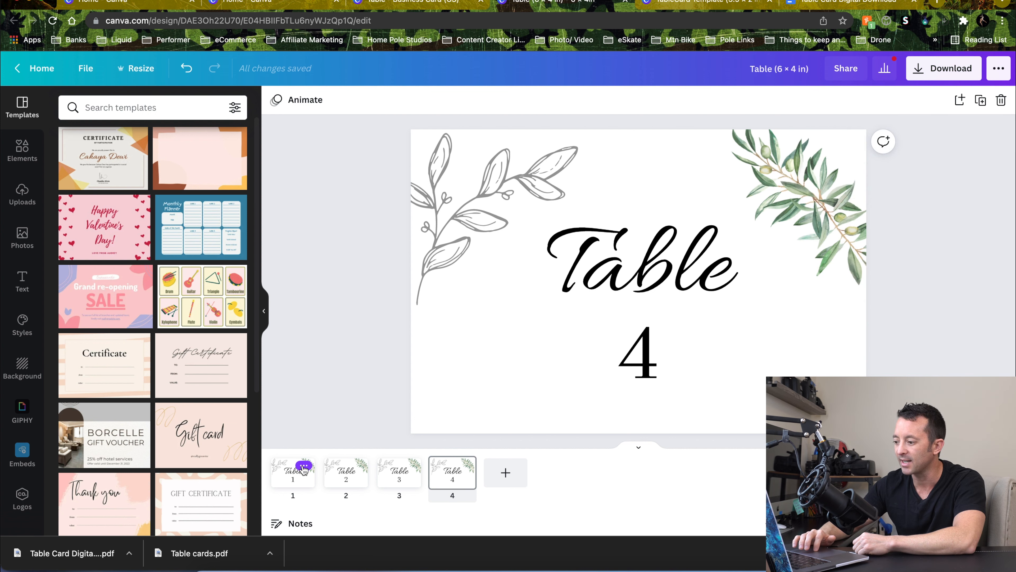
left_click(304, 466)
left_click(288, 428)
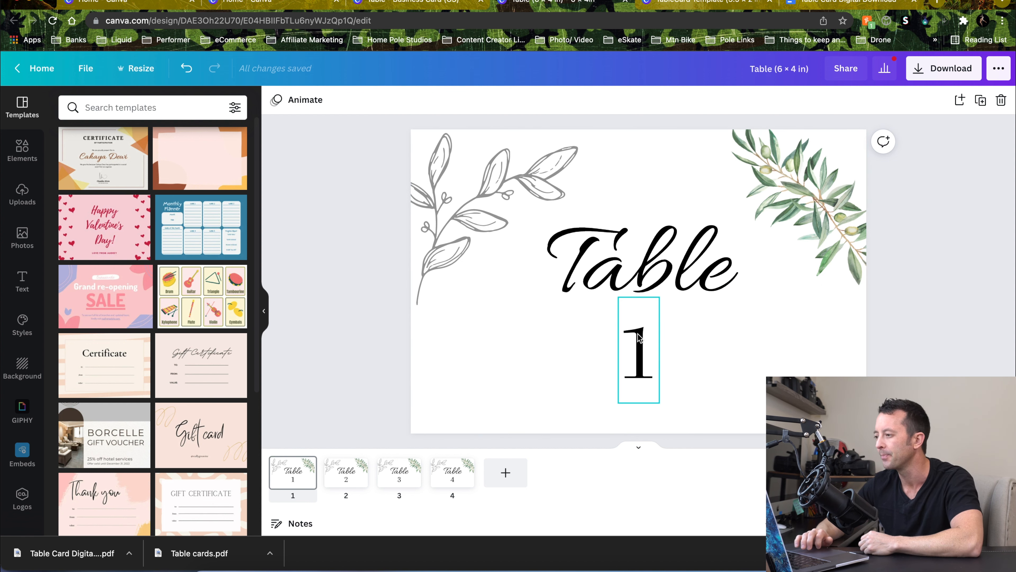
Switch to the Google Docs delivery note and make a copy of it named "Table Card Digital Download 4x6"
left_click(818, 4)
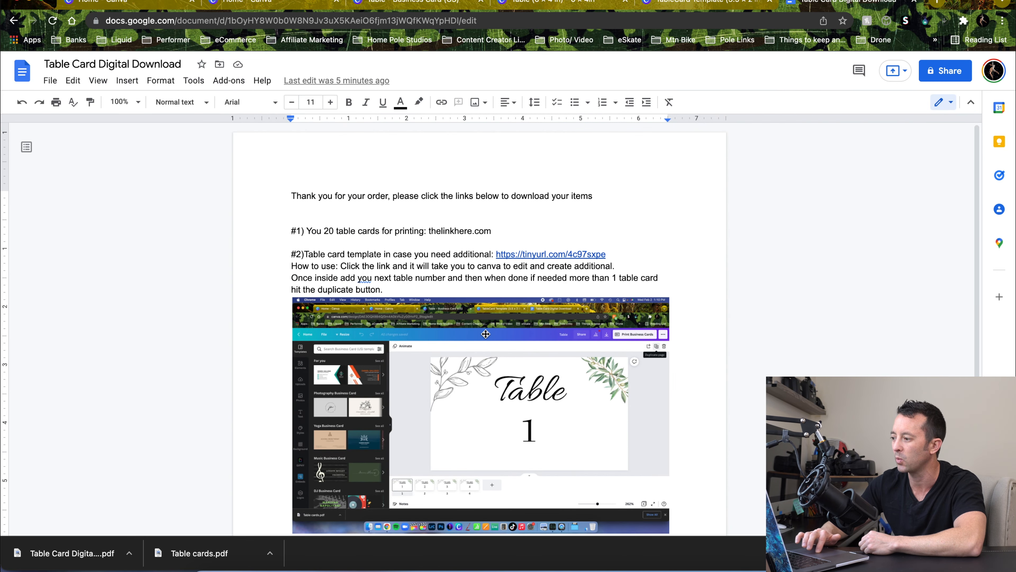
left_click(50, 81)
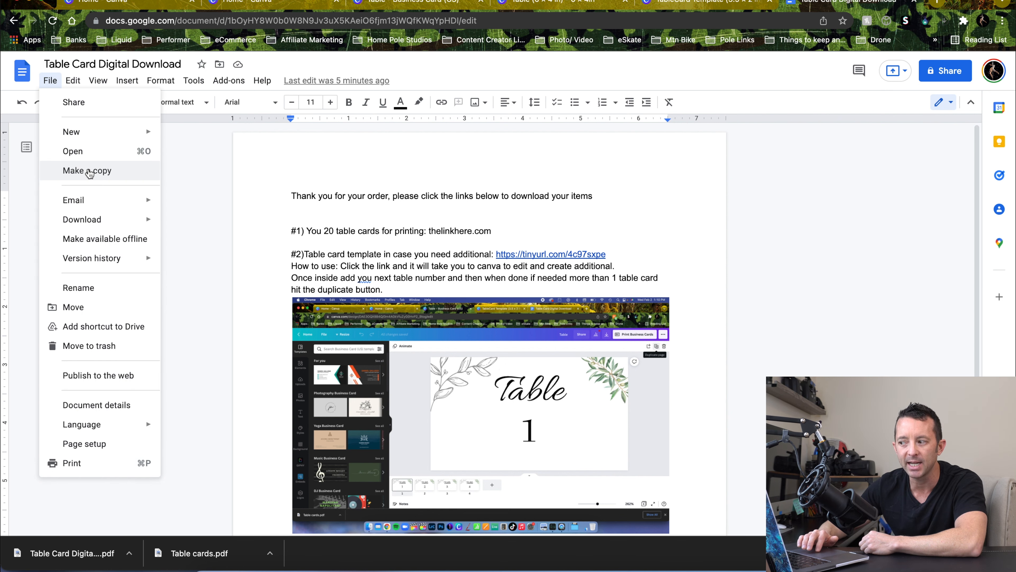
left_click(89, 171)
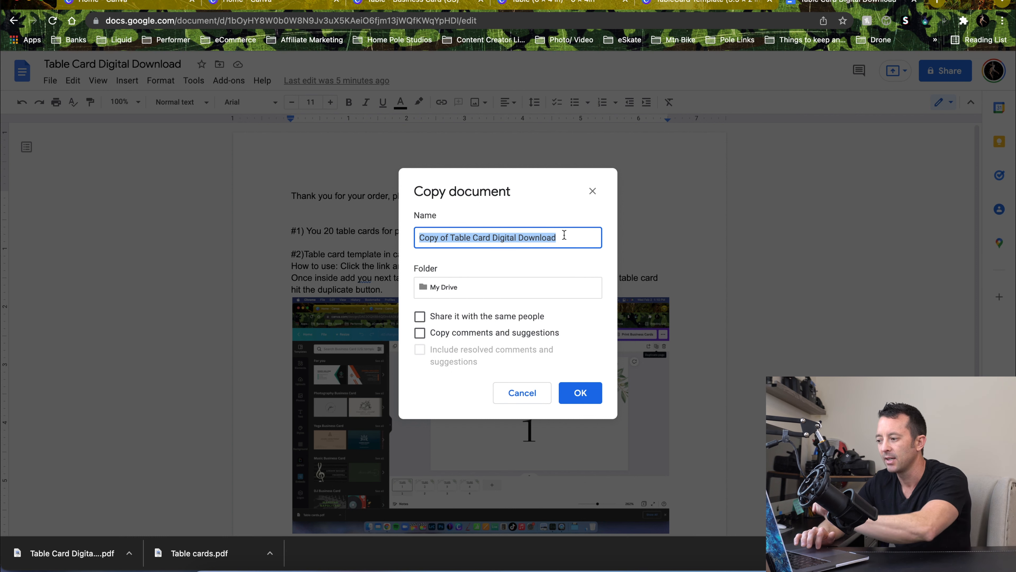
left_click(449, 237)
key("BackSpace")
key("BackSpace")
key("BackSpace")
key("BackSpace")
key("BackSpace")
key("BackSpace")
key("BackSpace")
key("BackSpace")
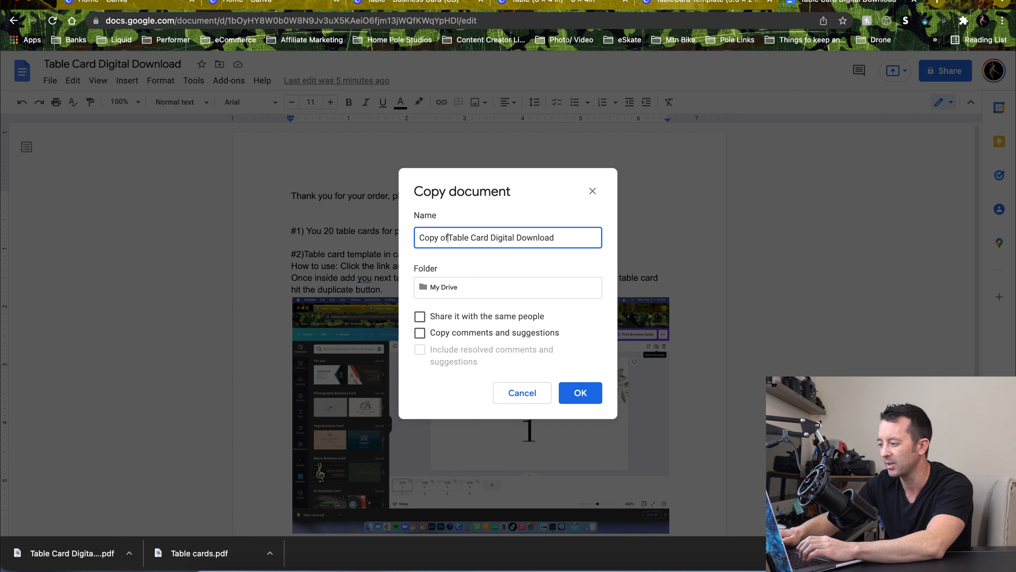
left_click(570, 237)
type("4")
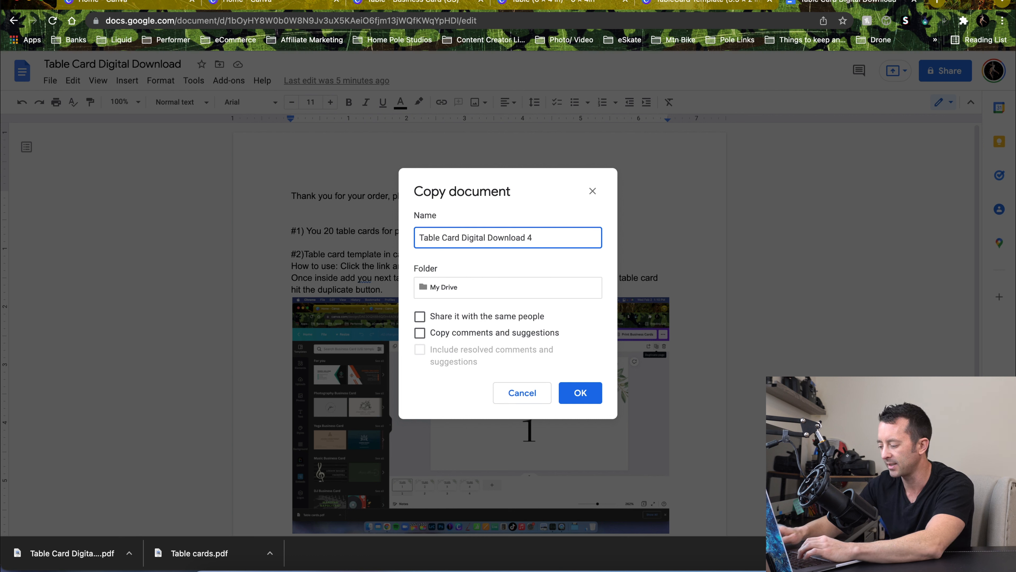
type("x6")
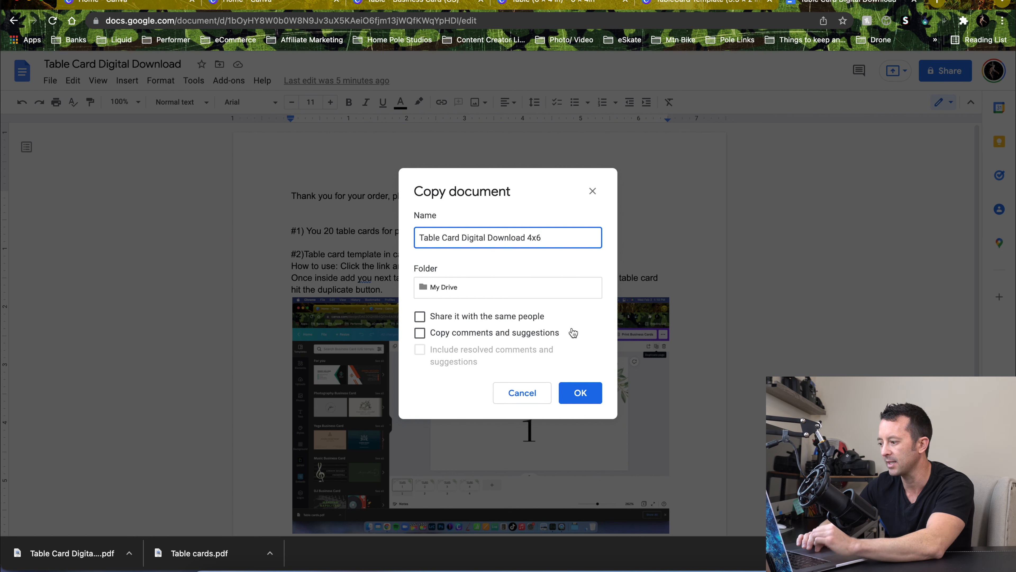
left_click(583, 394)
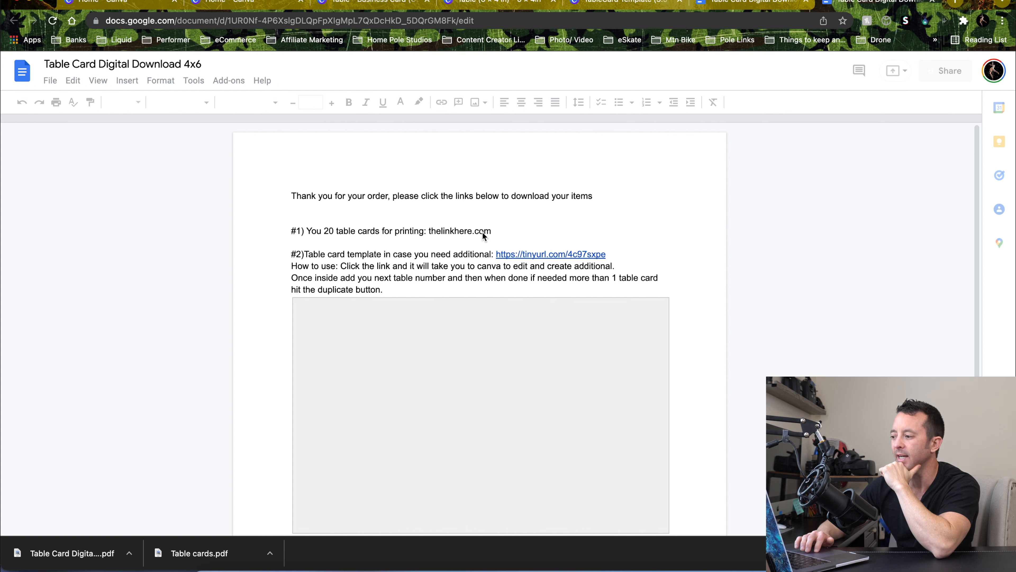
Select the placeholder "thelinkhere" in the first download line of the copied note
double_click(443, 232)
triple_click(443, 232)
double_click(443, 232)
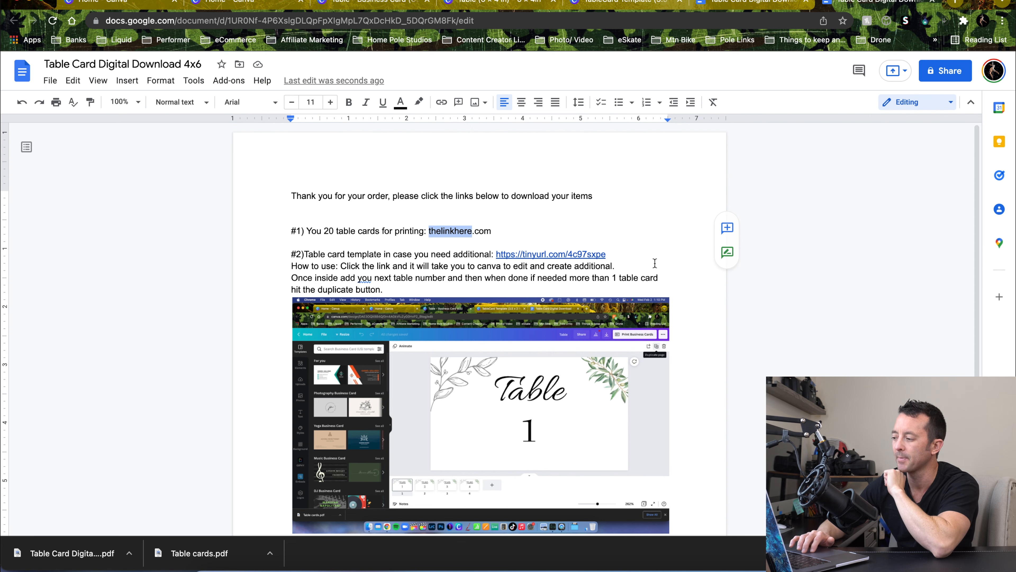
scroll(655, 263, "down", 5)
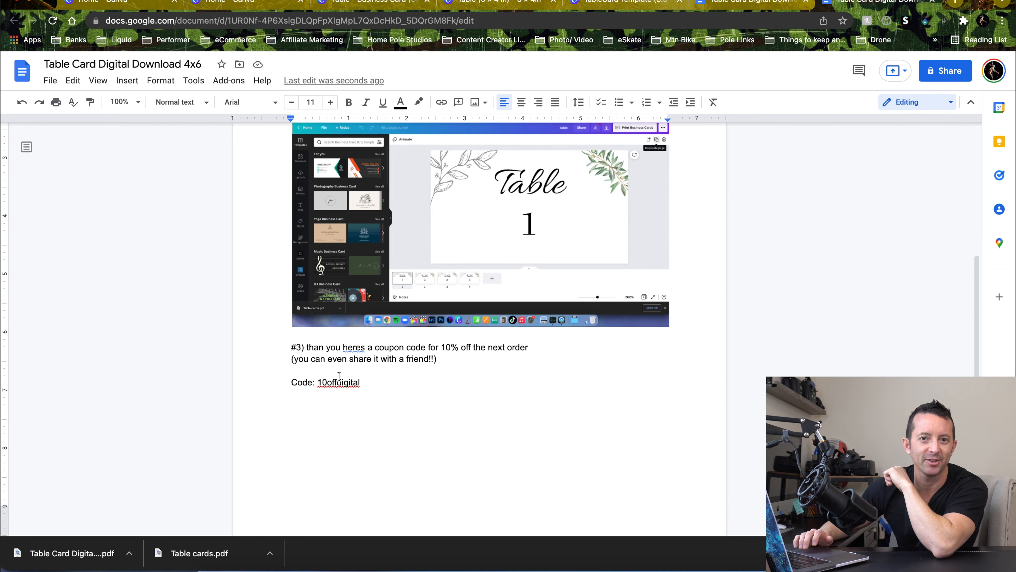